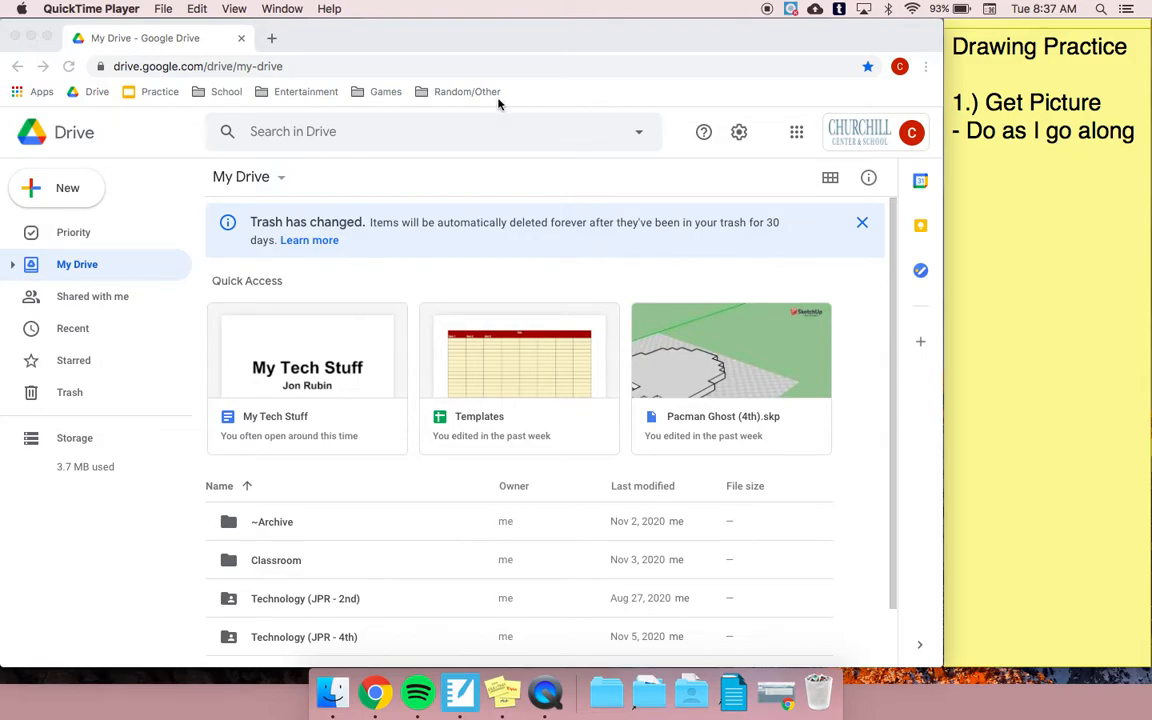
# Step: Open a new browser tab
pyautogui.click(271, 38)
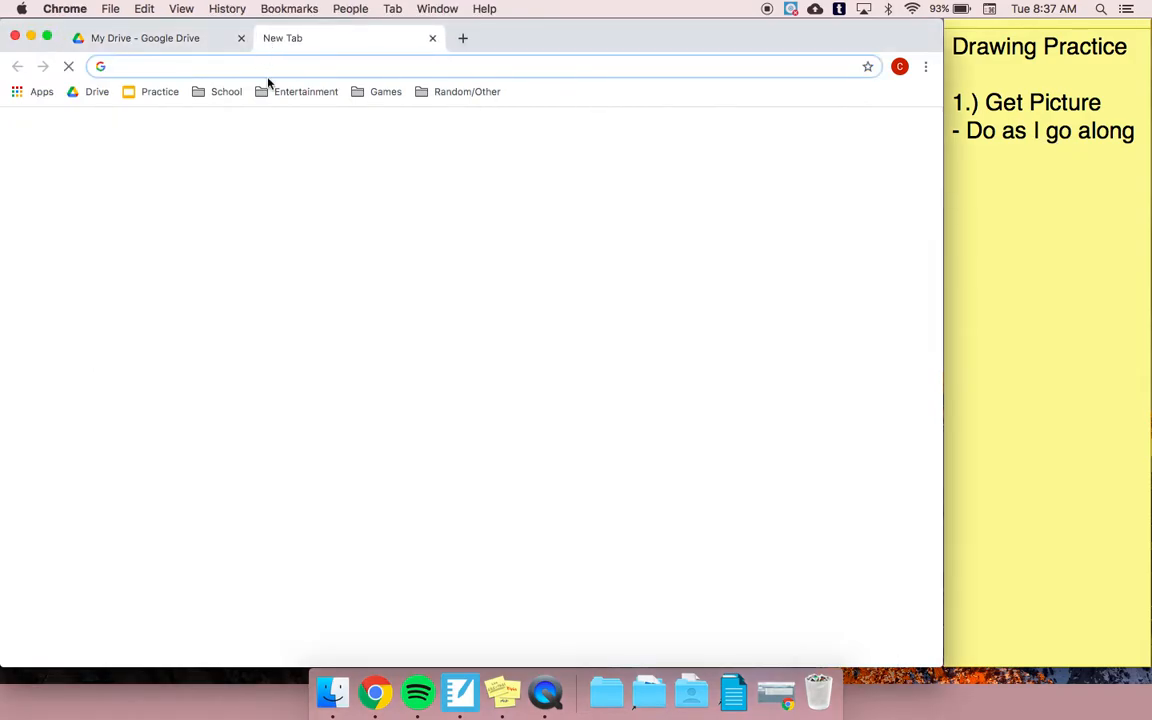
pyautogui.write('pixel question block')
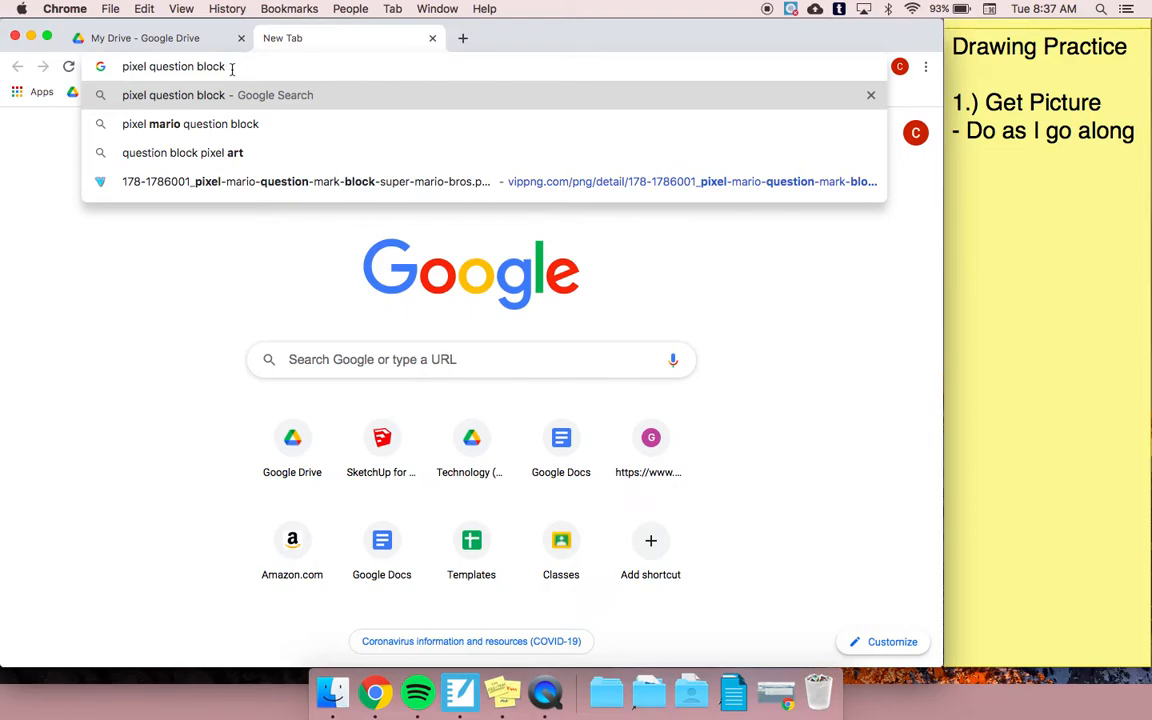
pyautogui.press('Escape')
pyautogui.click(333, 355)
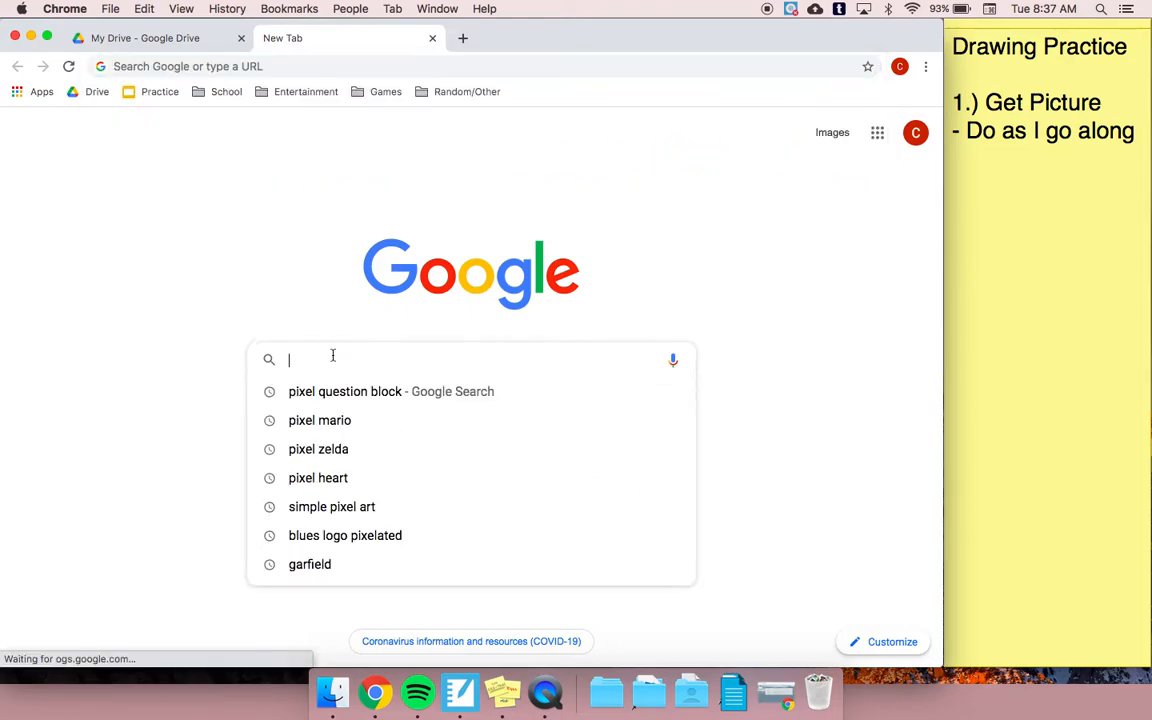
pyautogui.press('Down')
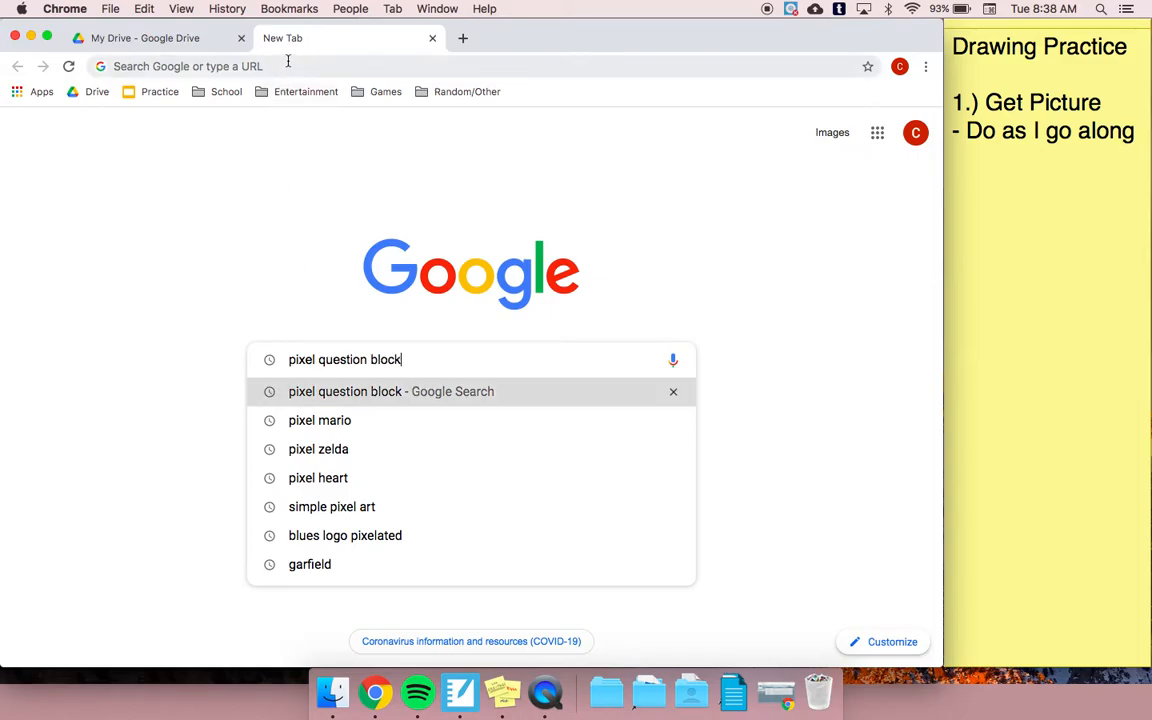
# Step: Search Google for "pixel question block"
pyautogui.click(288, 66)
pyautogui.write('pixel question block')
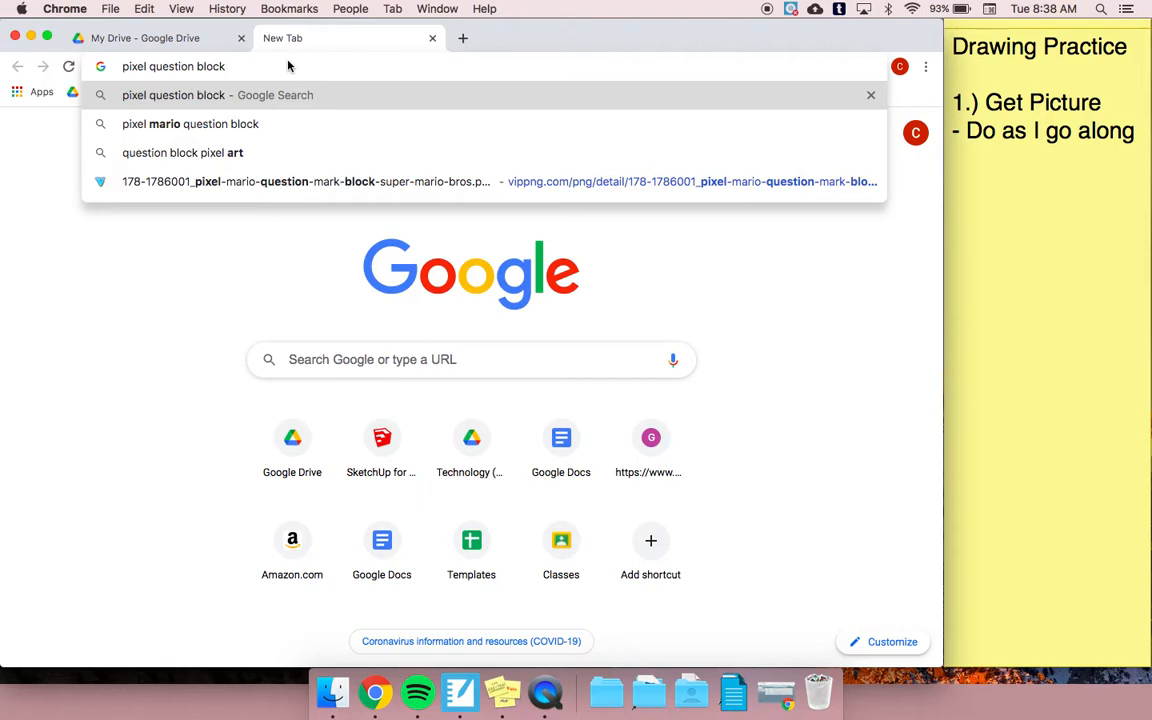
pyautogui.press('Return')
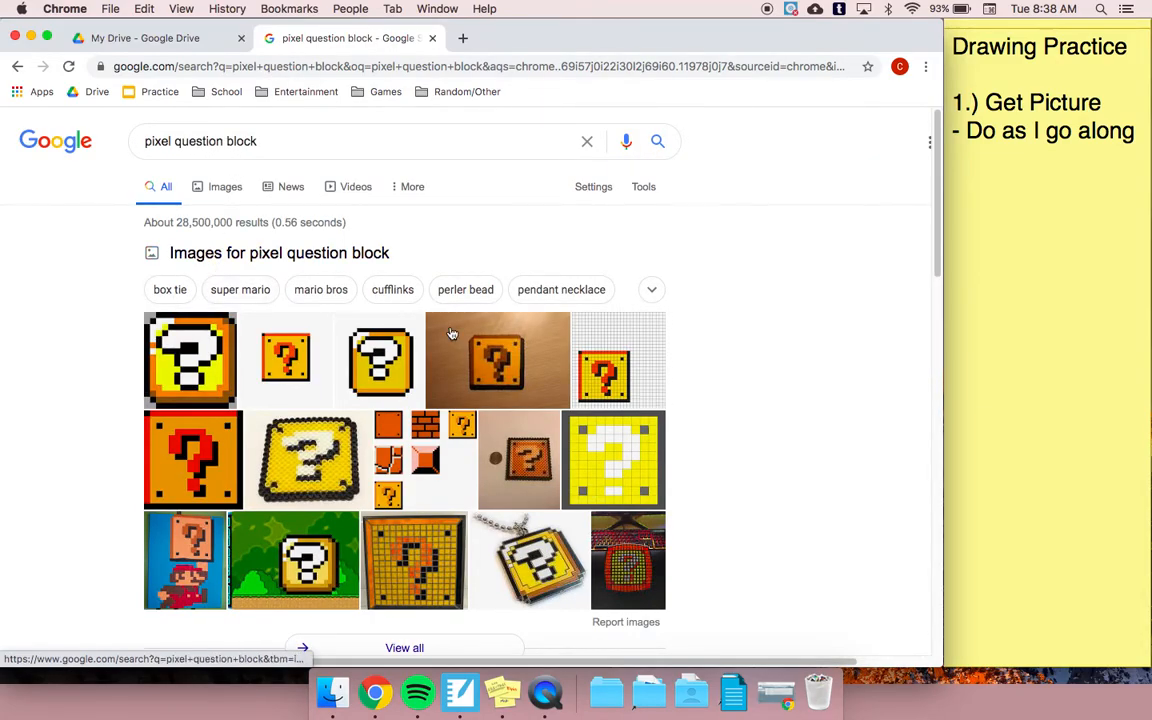
# Step: Show the image results and preview the first Pixel Mario Question Mark Block picture, from vippng.com
pyautogui.scroll(-3, 452, 333)
pyautogui.scroll(3, 452, 333)
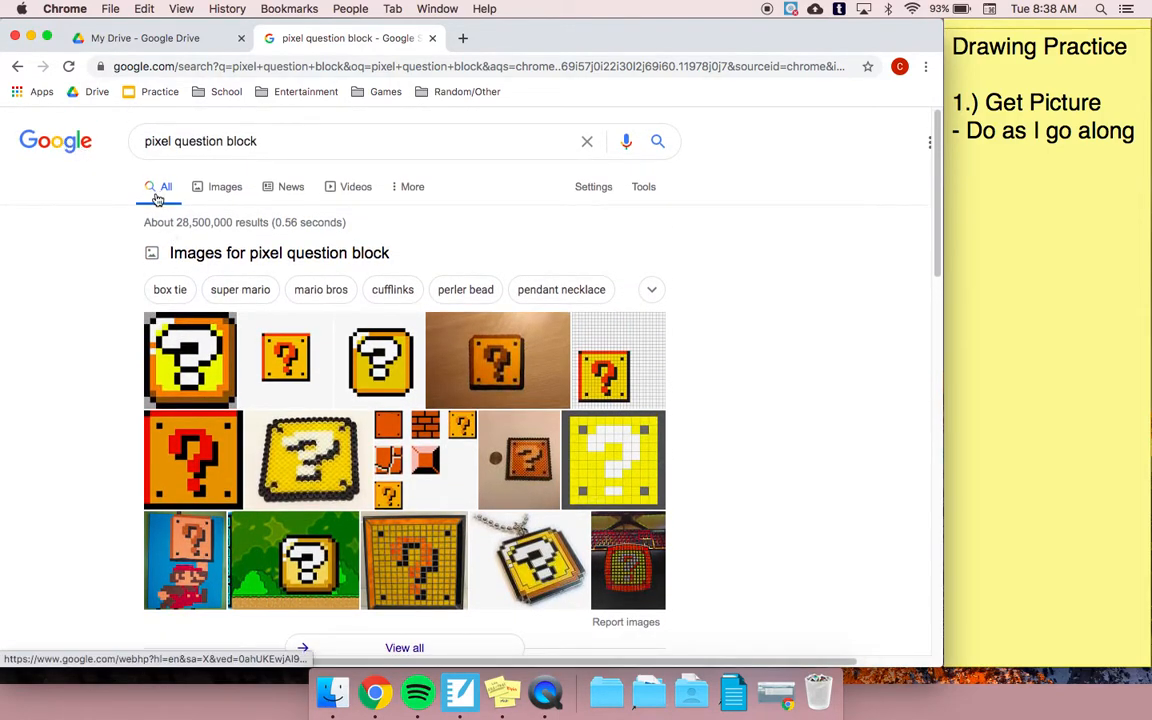
pyautogui.click(224, 190)
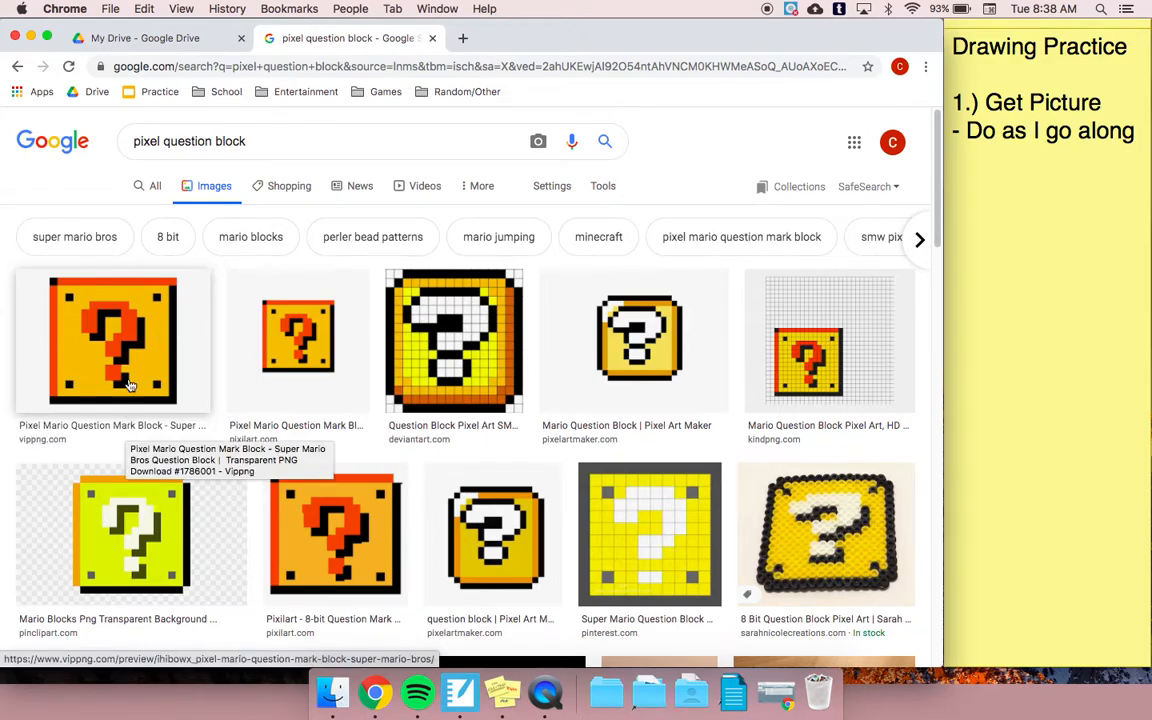
pyautogui.click(121, 331)
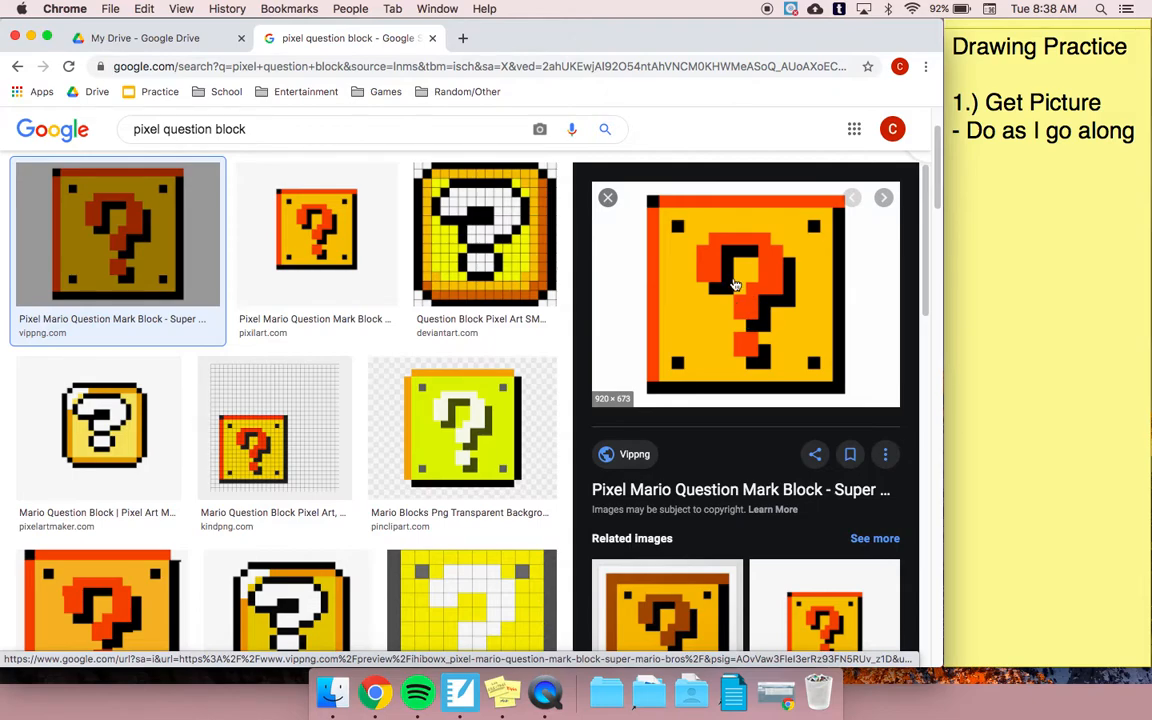
# Step: Open the previewed question block image in its own browser tab and switch to that tab
pyautogui.rightClick(734, 285)
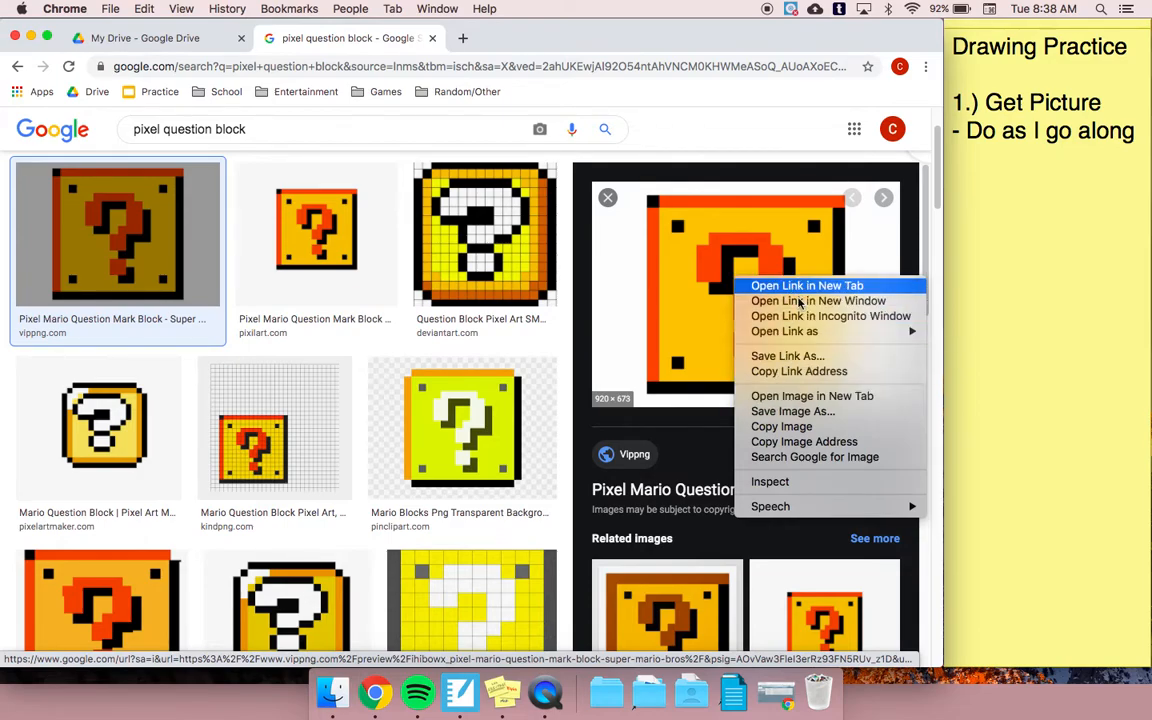
pyautogui.click(801, 397)
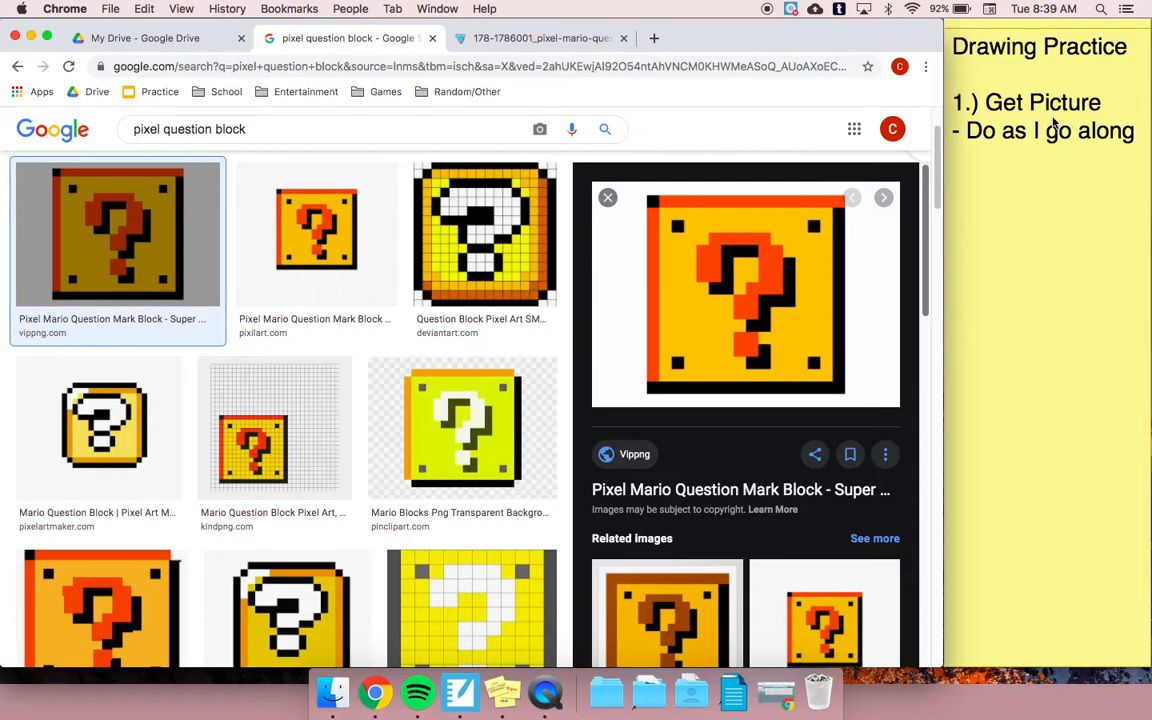
pyautogui.click(506, 40)
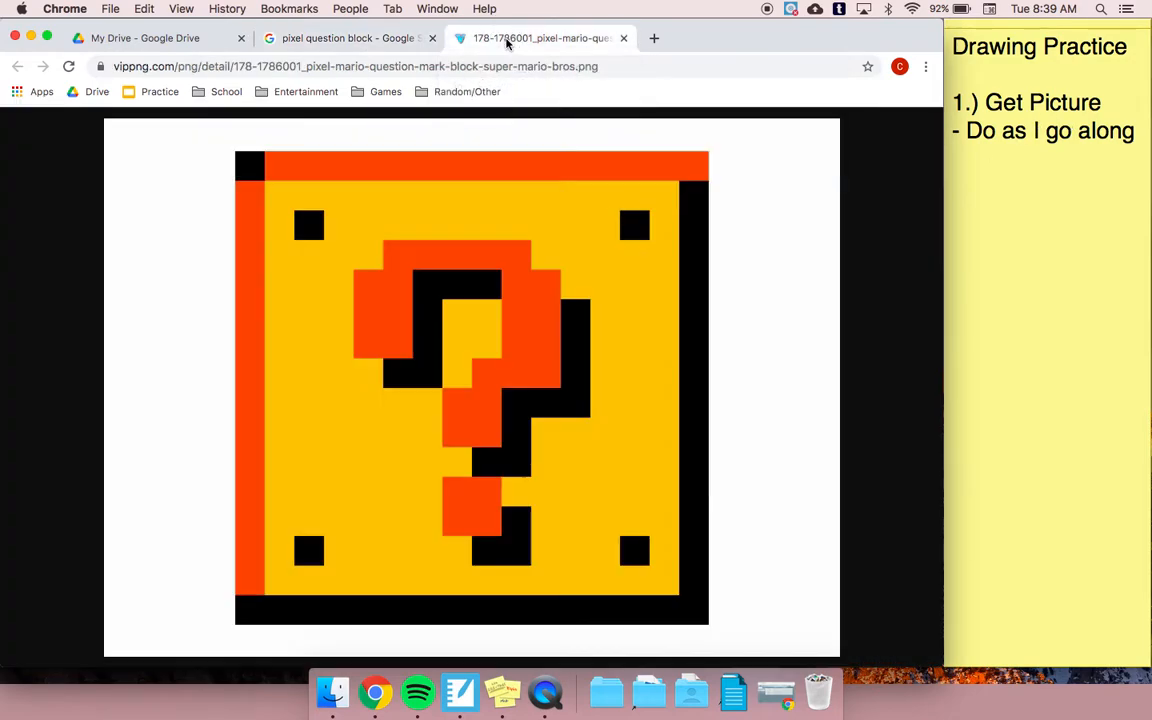
pyautogui.click(473, 265)
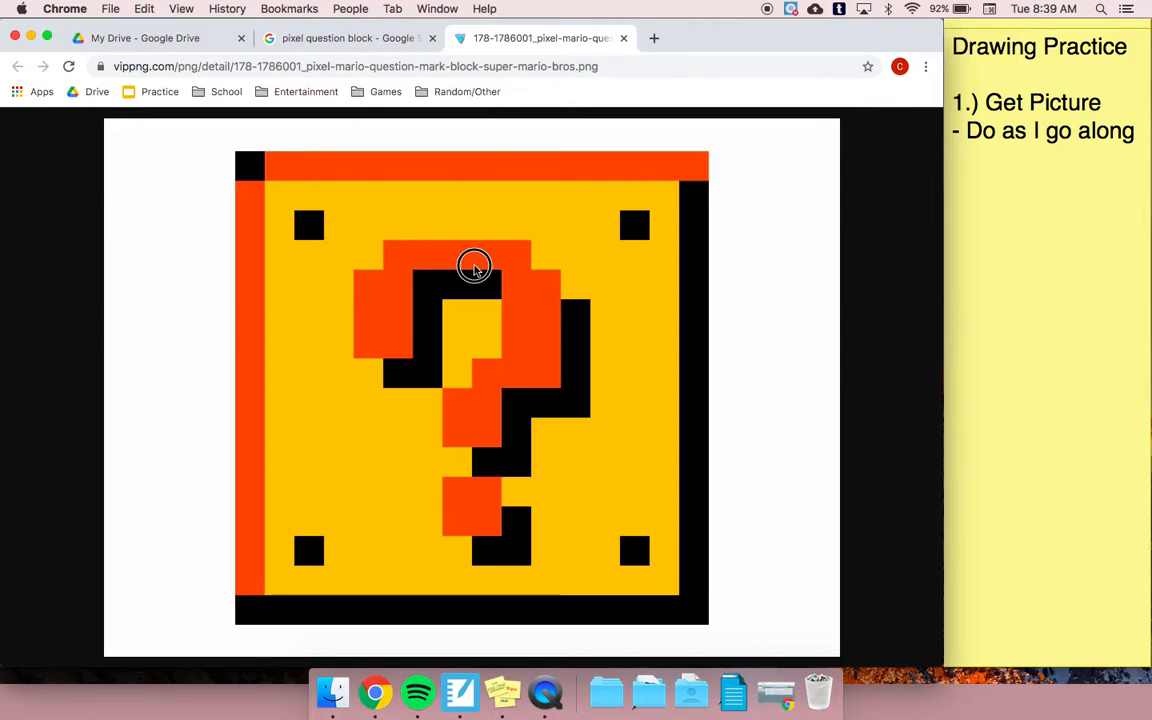
pyautogui.click(362, 40)
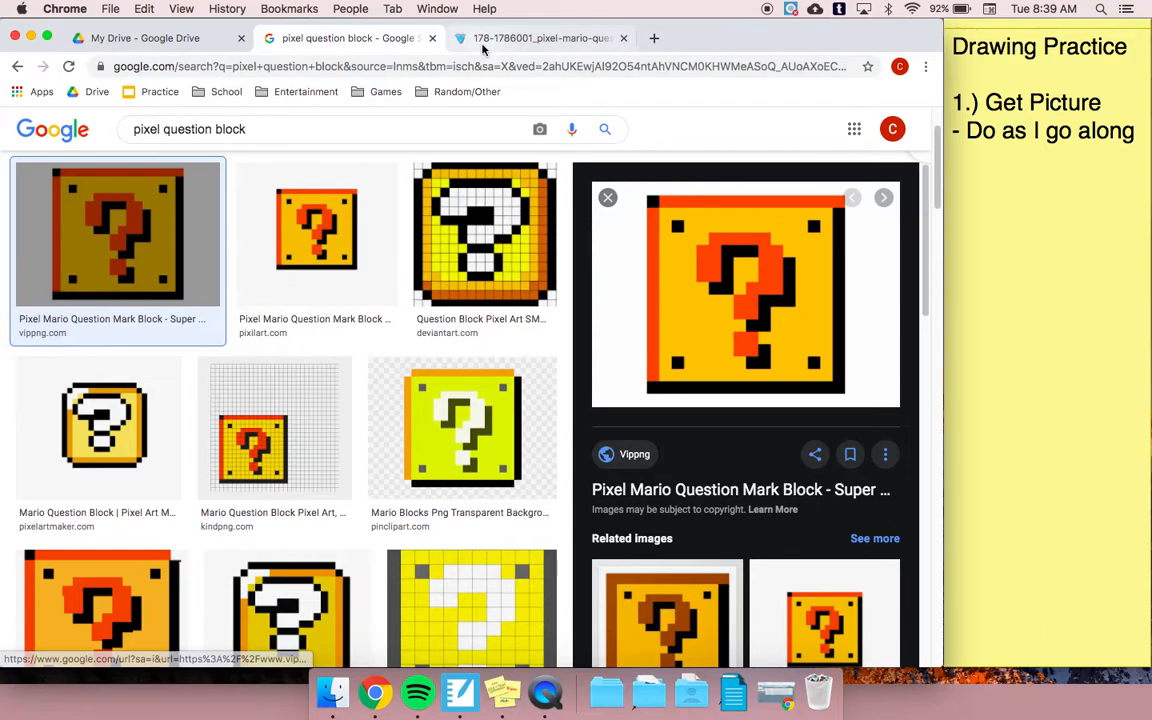
pyautogui.click(450, 40)
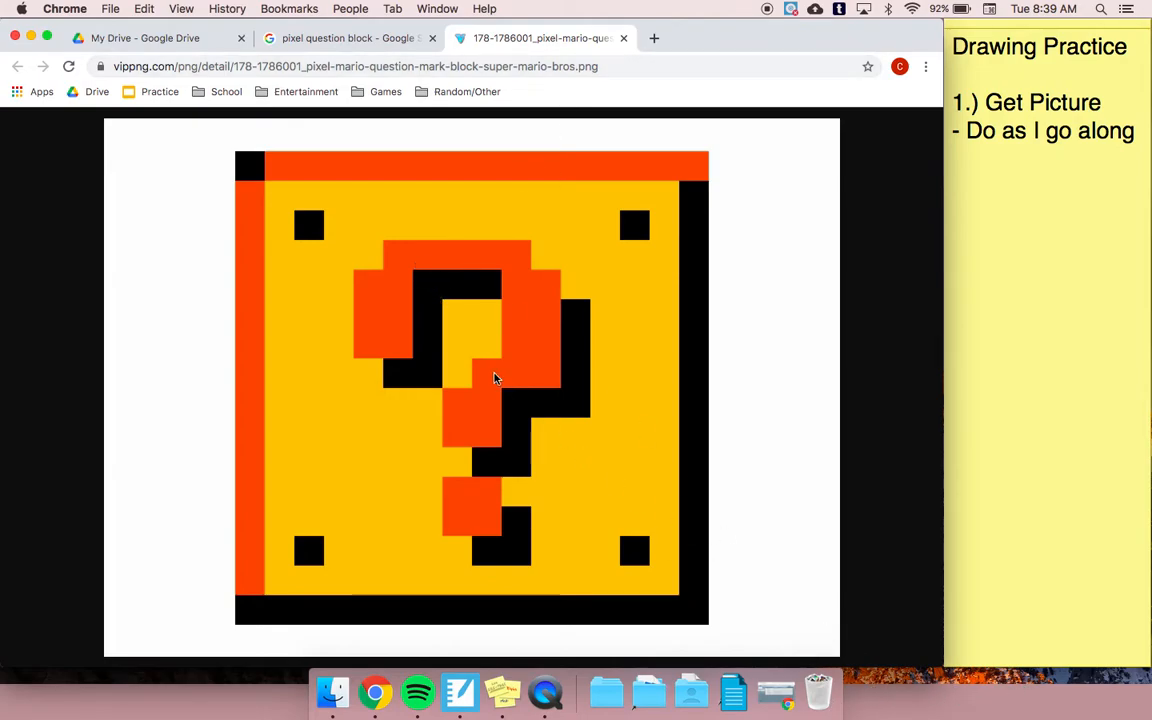
# Step: Save the question block picture to the desktop and collapse the Drawing Practice sticky note covering it
pyautogui.moveTo(422, 303); pyautogui.dragTo(962, 700)
pyautogui.click(956, 29)
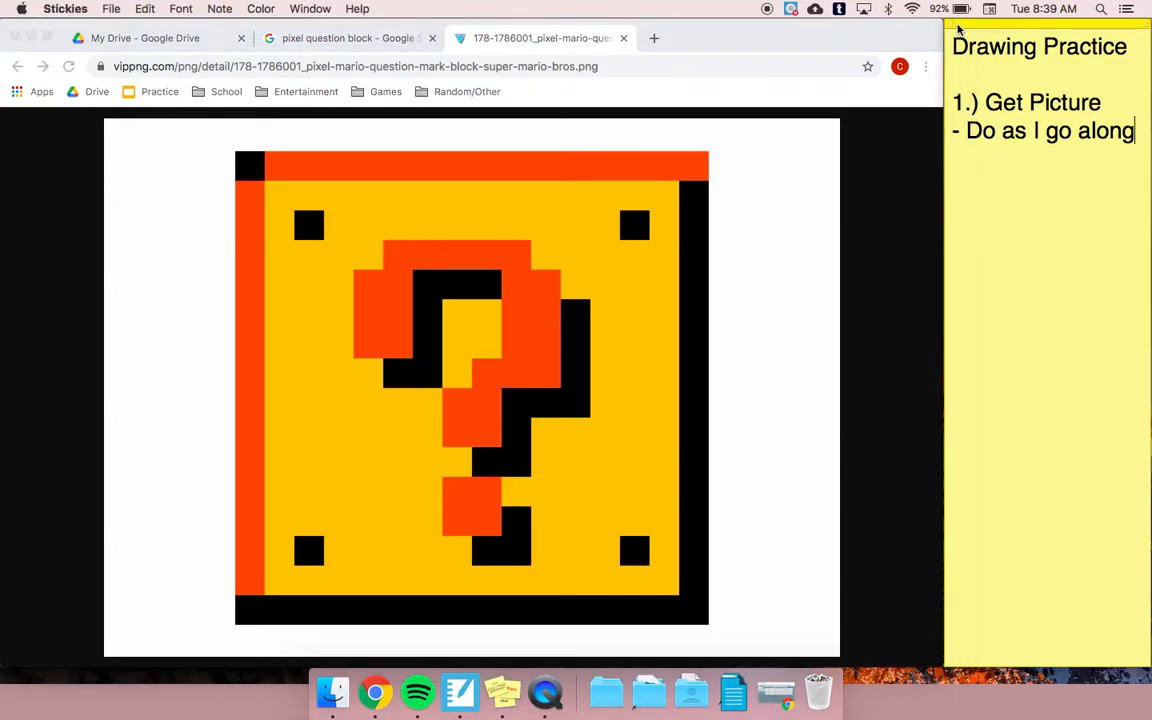
pyautogui.doubleClick(956, 29)
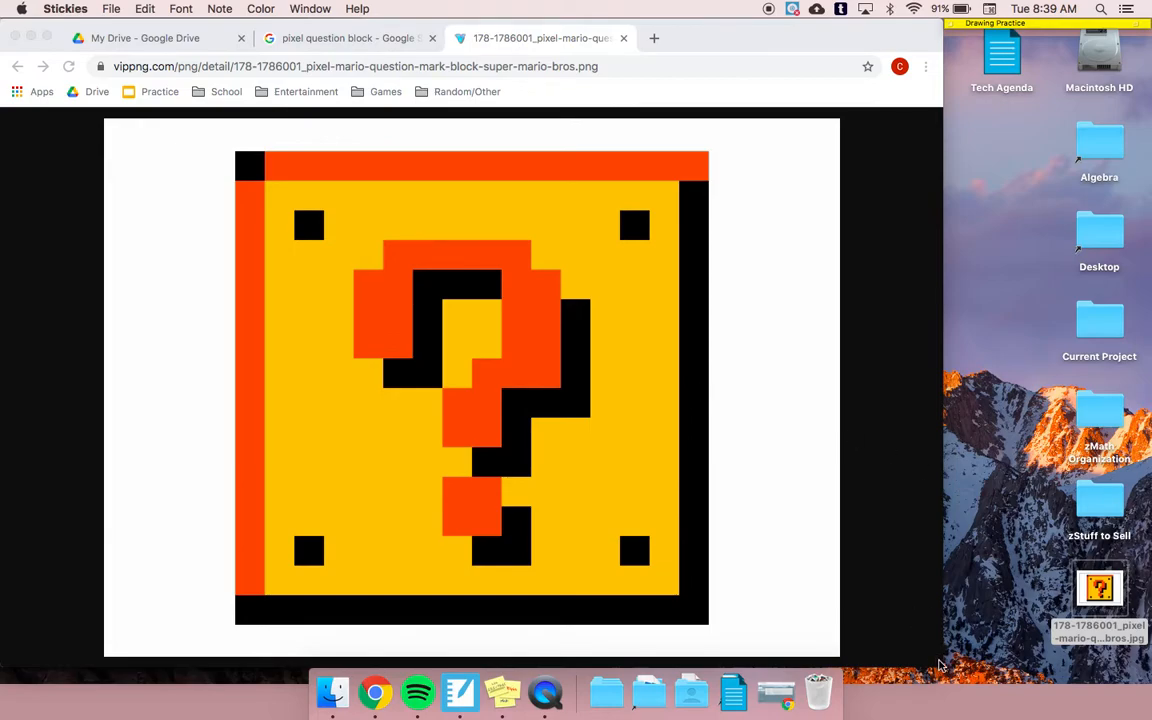
pyautogui.moveTo(940, 665); pyautogui.dragTo(940, 716)
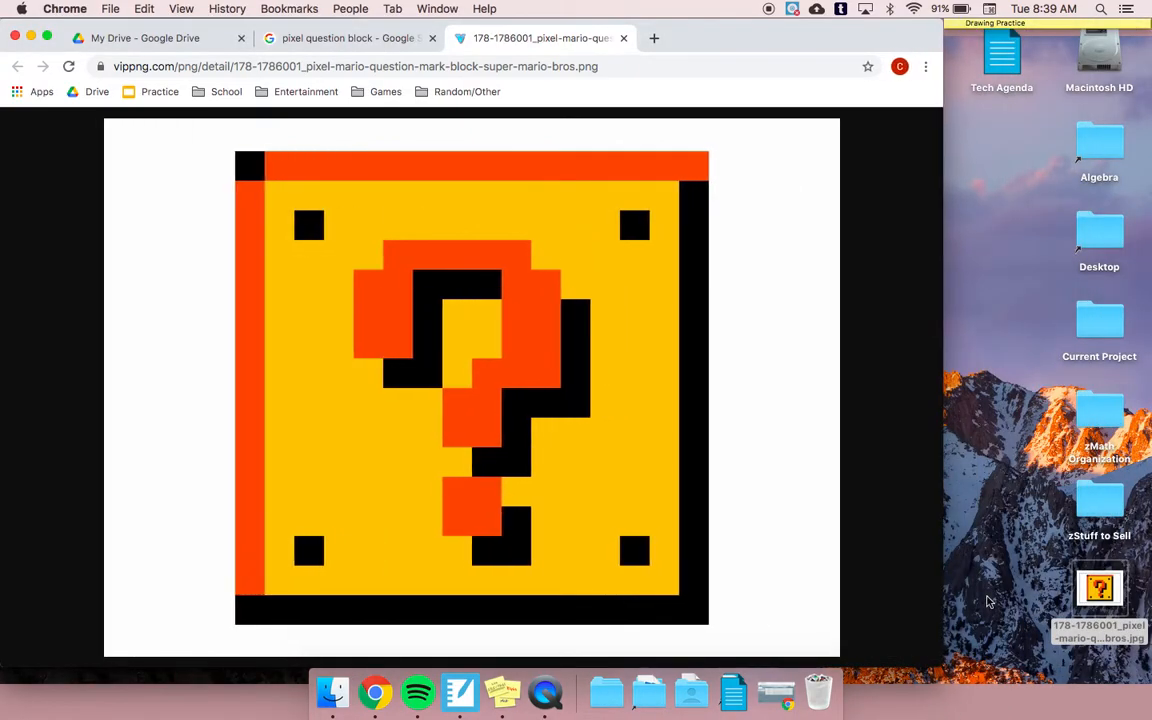
# Step: Expand the Drawing Practice note and add, after a blank line, "2.) Insert that Picture into SketchUp"
pyautogui.click(957, 29)
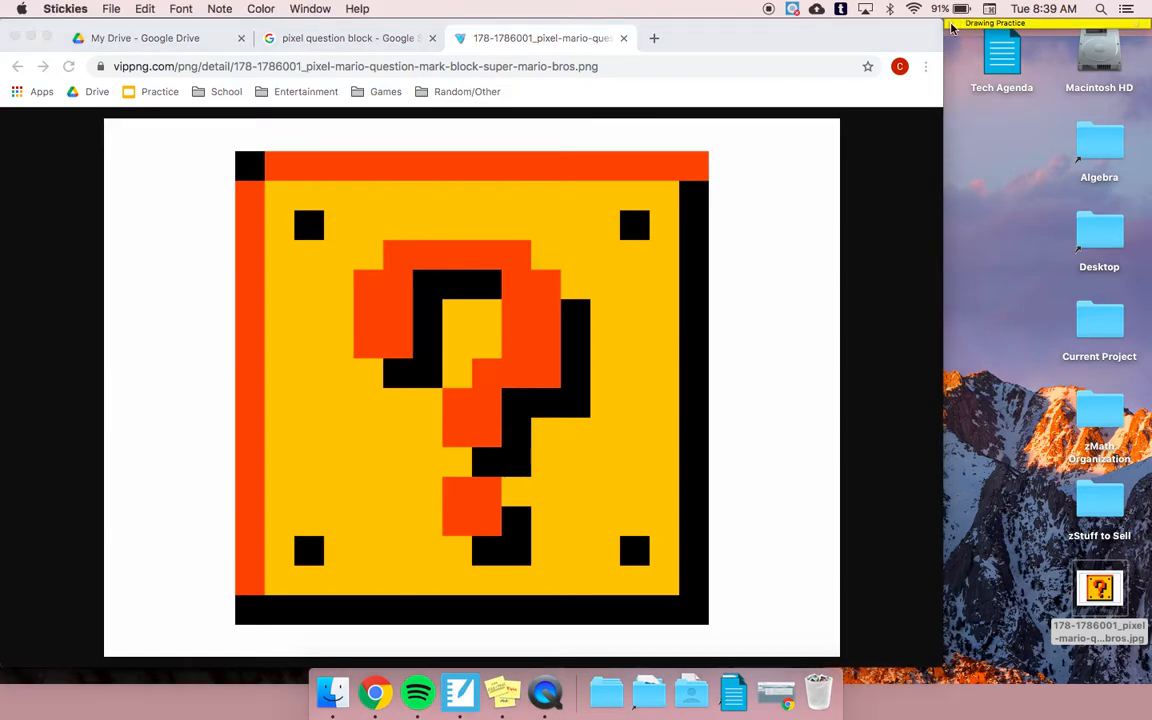
pyautogui.click(951, 28)
pyautogui.click(627, 248)
pyautogui.press('super+m')
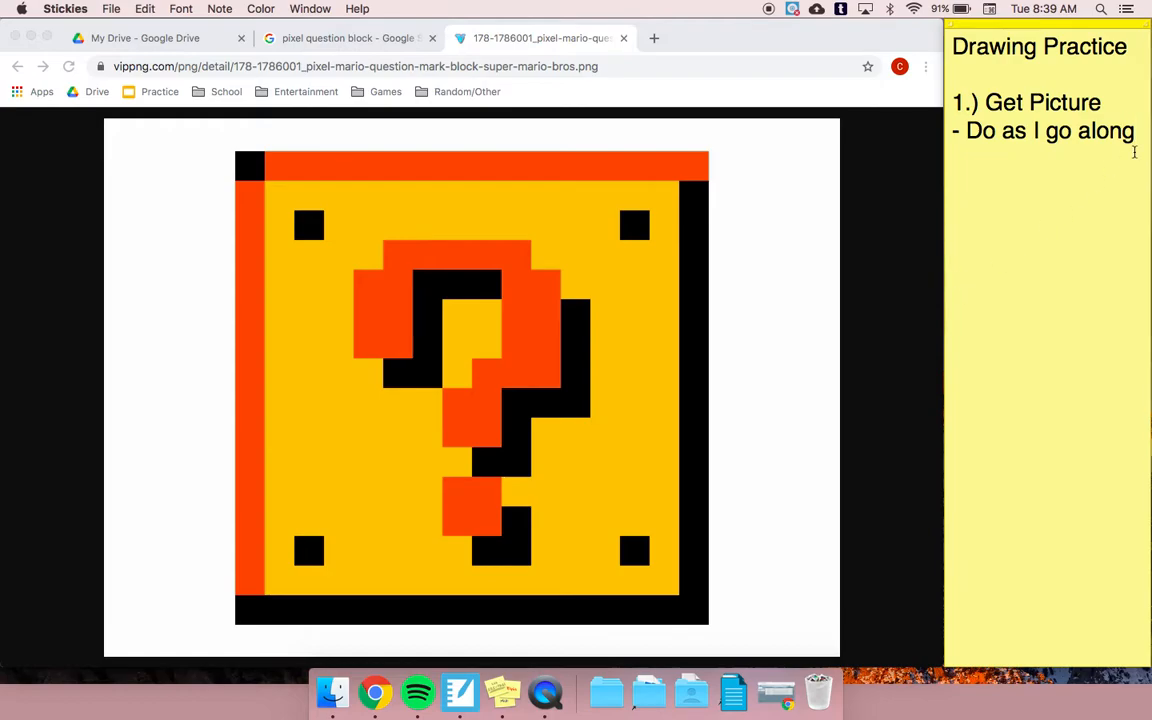
pyautogui.press('Return')
pyautogui.press('Return')
pyautogui.write('2.) Insert that ')
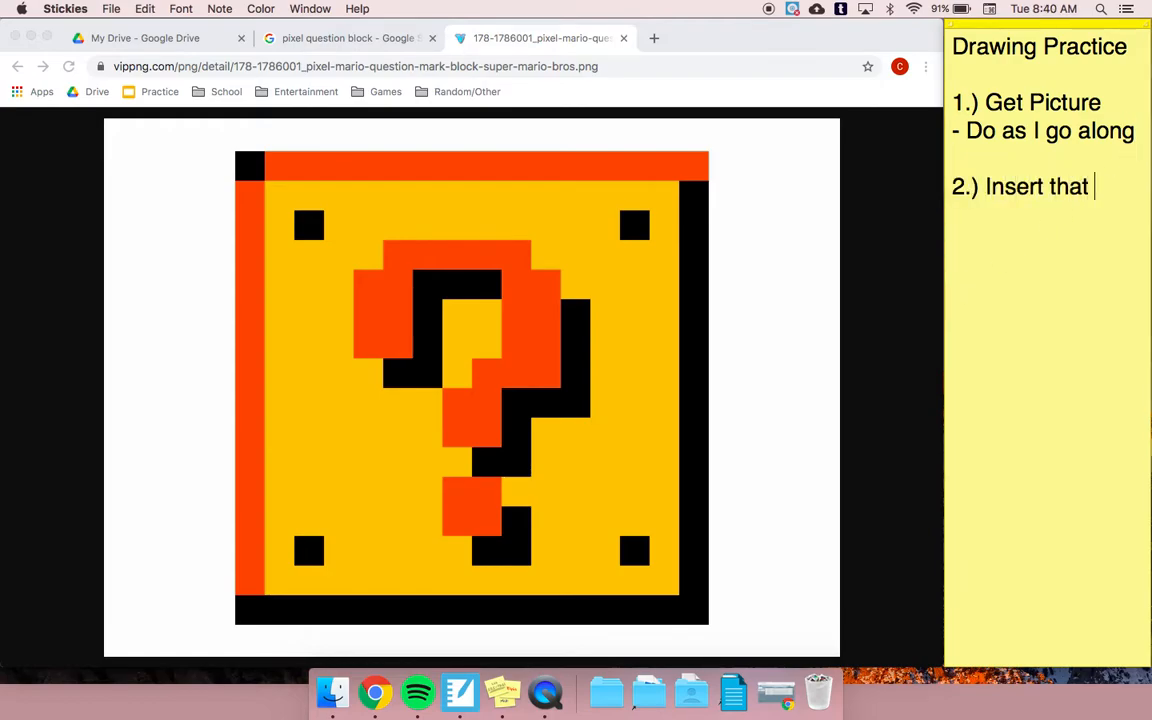
pyautogui.write('Picture into S')
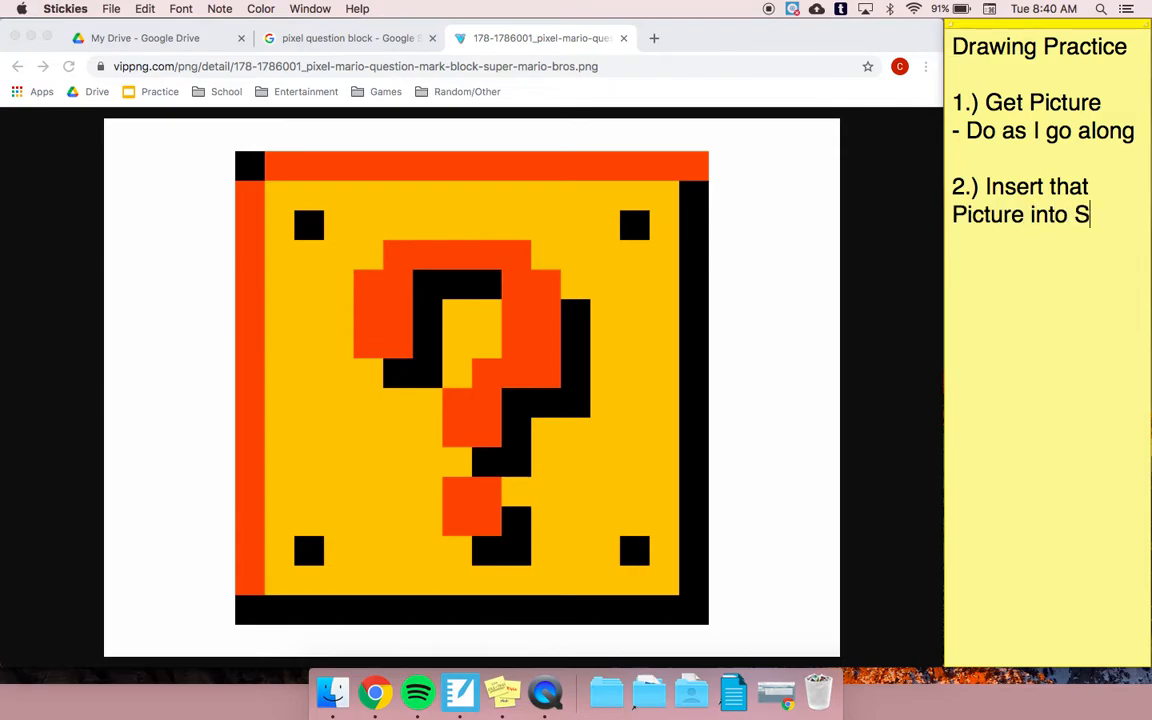
pyautogui.write('ketchUp')
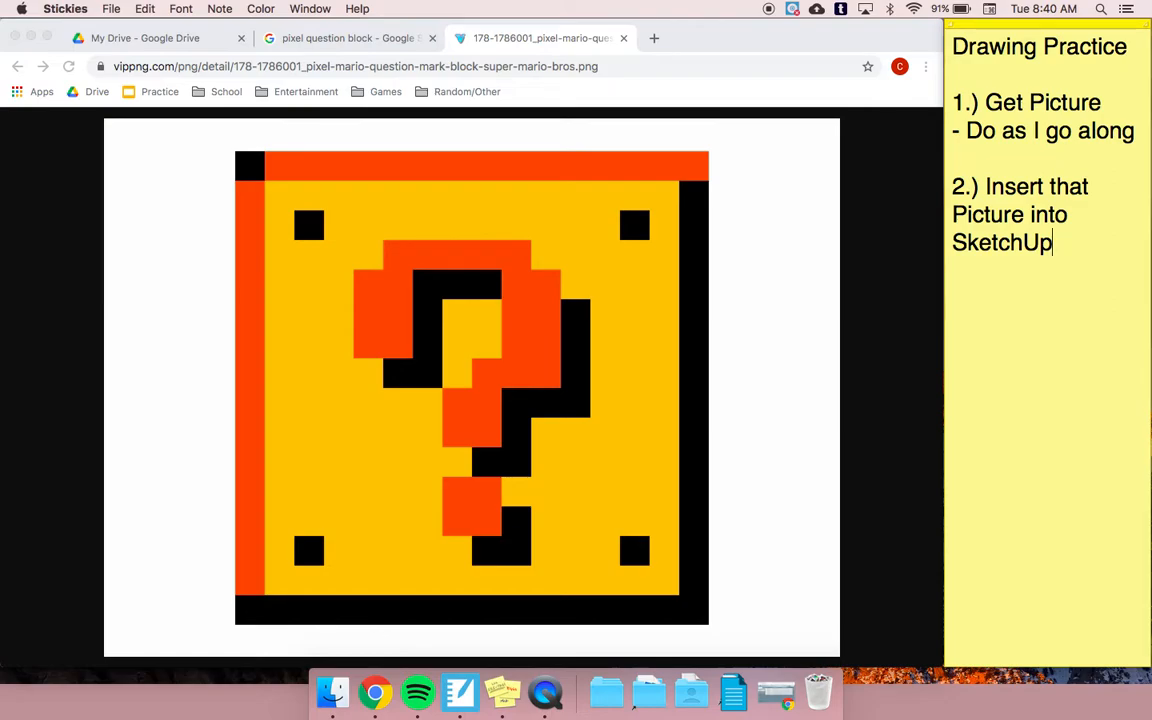
# Step: Open a new browser tab and launch SketchUp for Schools from the Google apps list
pyautogui.click(654, 38)
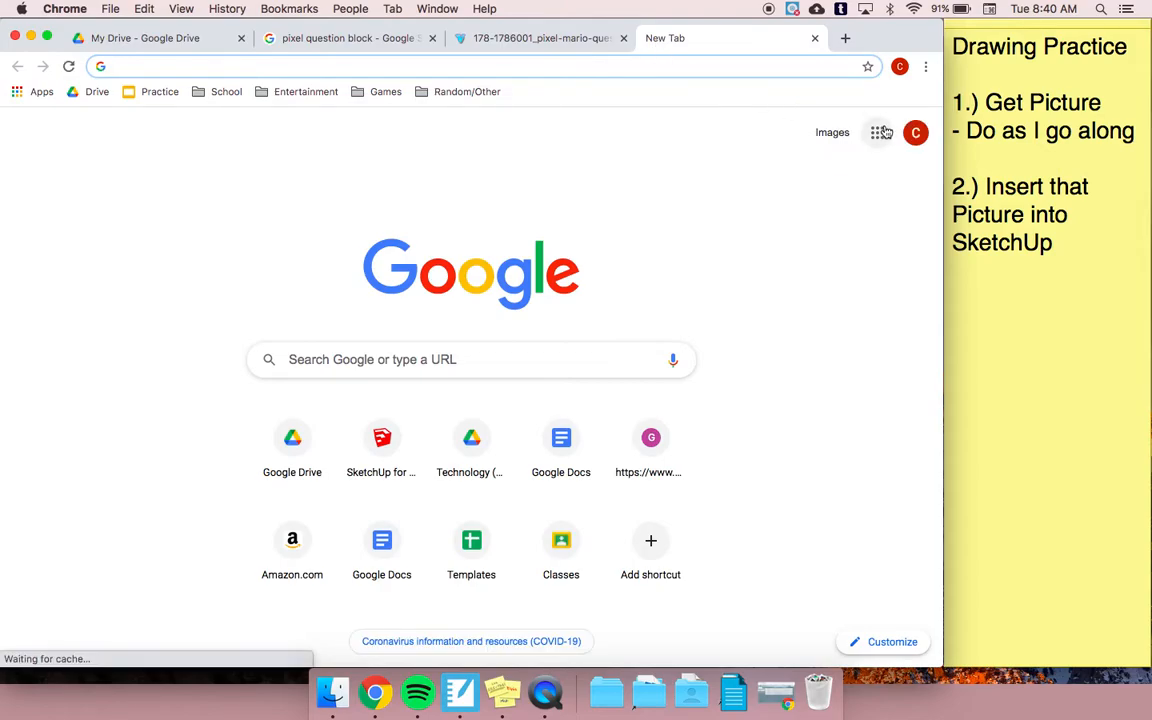
pyautogui.press('super+w')
pyautogui.click(656, 38)
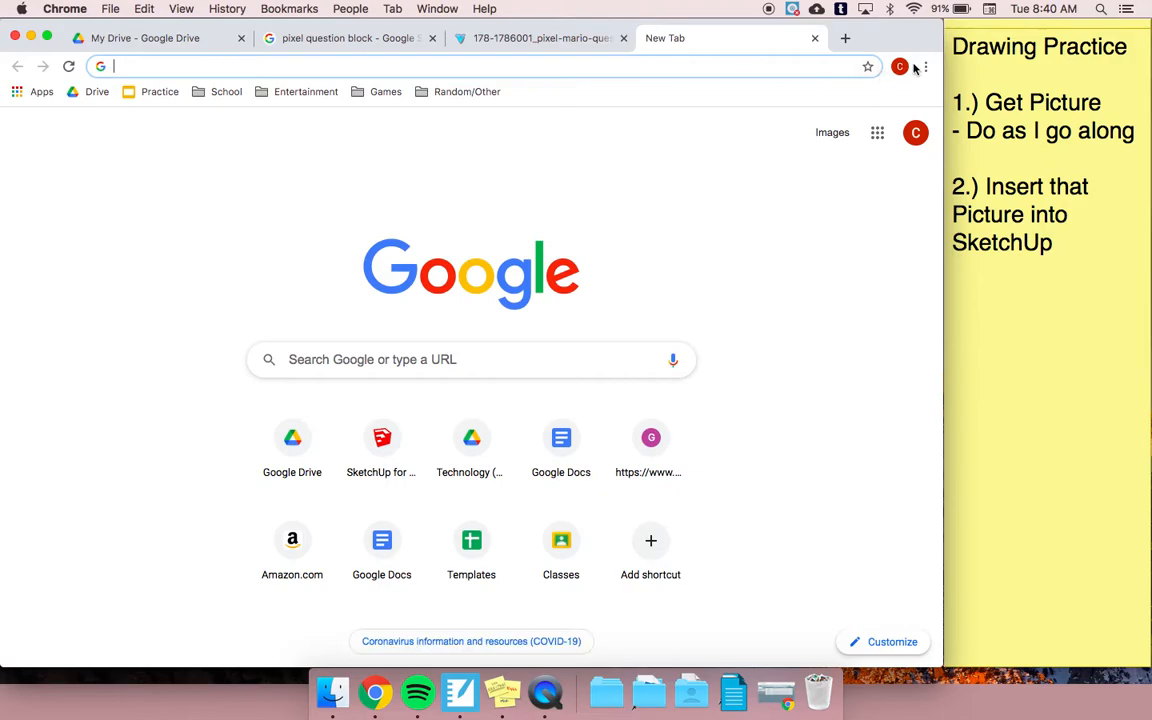
pyautogui.click(877, 133)
pyautogui.scroll(-5, 825, 301)
pyautogui.scroll(-2, 827, 301)
pyautogui.moveTo(930, 330); pyautogui.dragTo(934, 445)
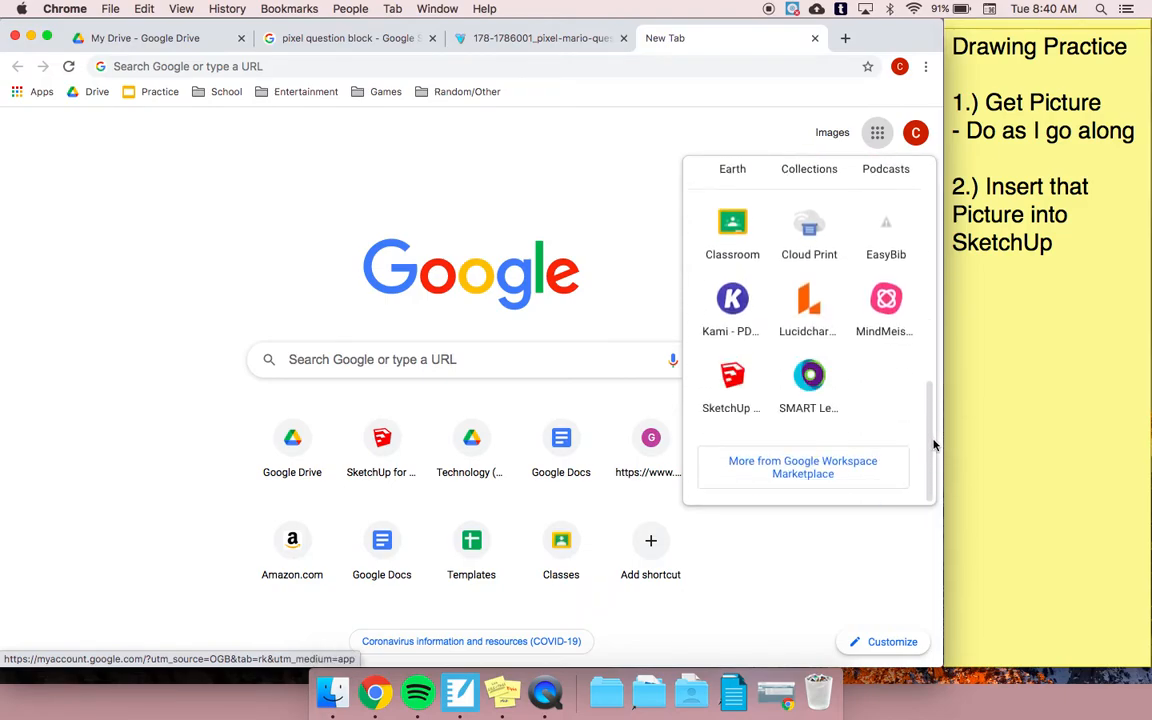
pyautogui.click(731, 382)
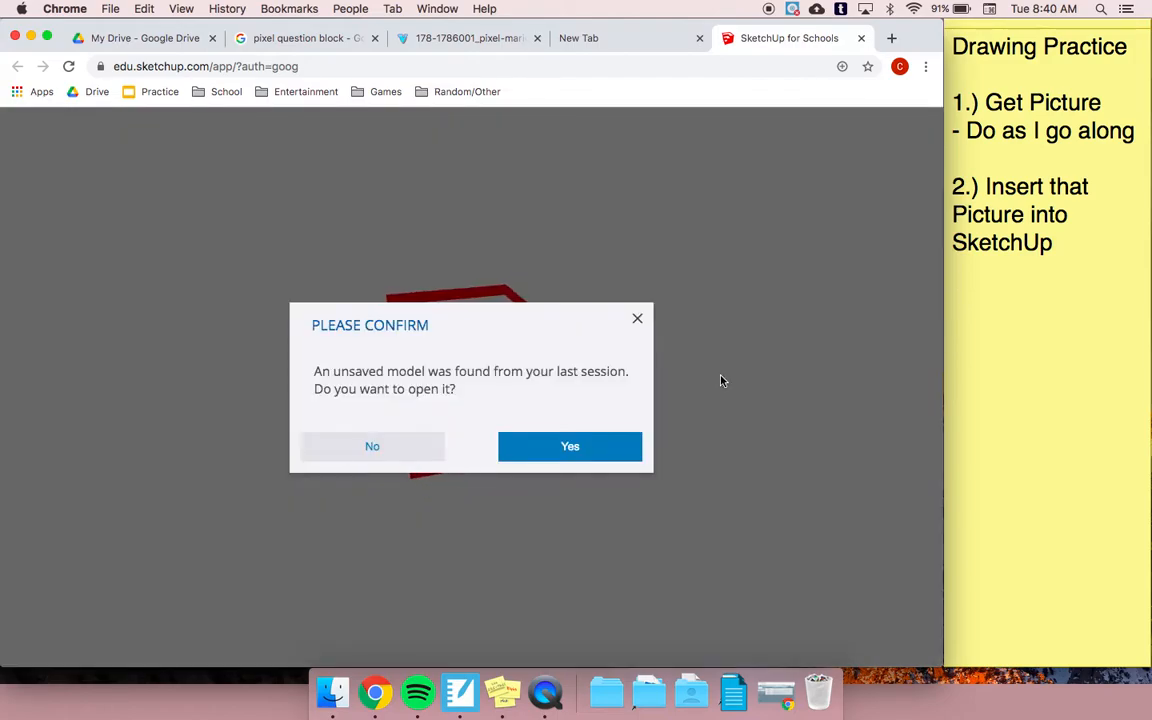
# Step: Decline reopening the unsaved model and create a new one from the Simple Template - Feet and Inches
pyautogui.click(363, 451)
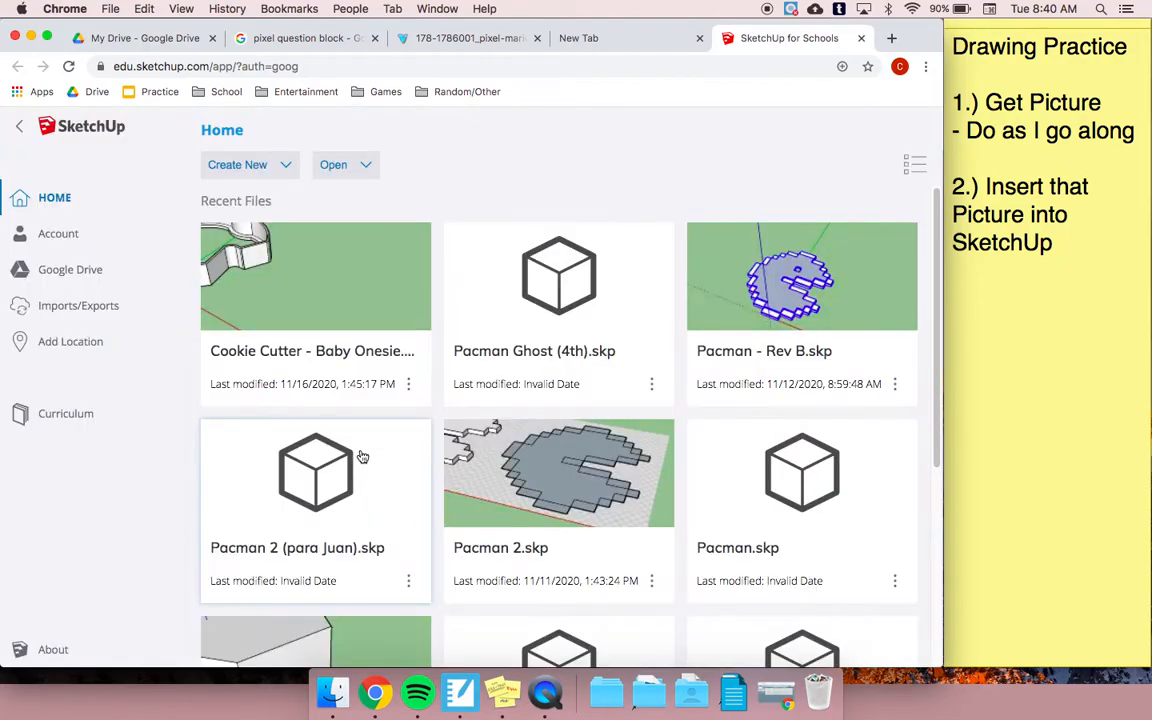
pyautogui.click(248, 173)
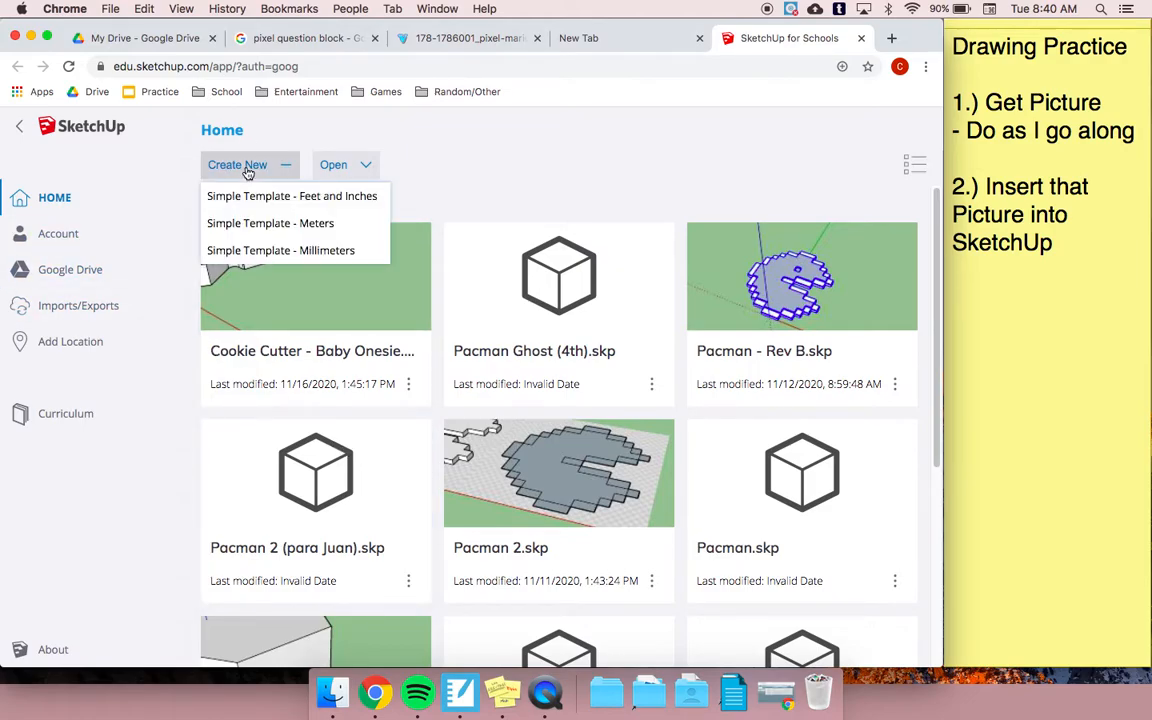
pyautogui.click(218, 195)
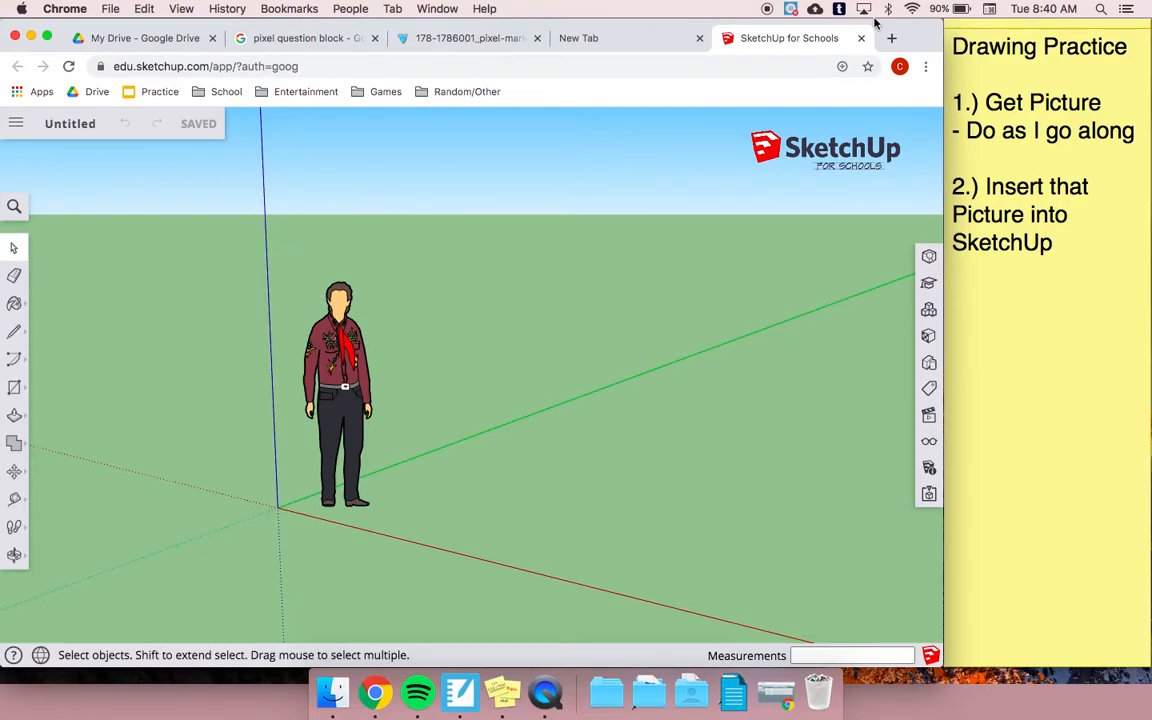
# Step: Widen the browser window across the whole screen and shorten it so the expanded orbit and zoom tools stay clear of the Dock
pyautogui.moveTo(918, 33); pyautogui.dragTo(927, 40)
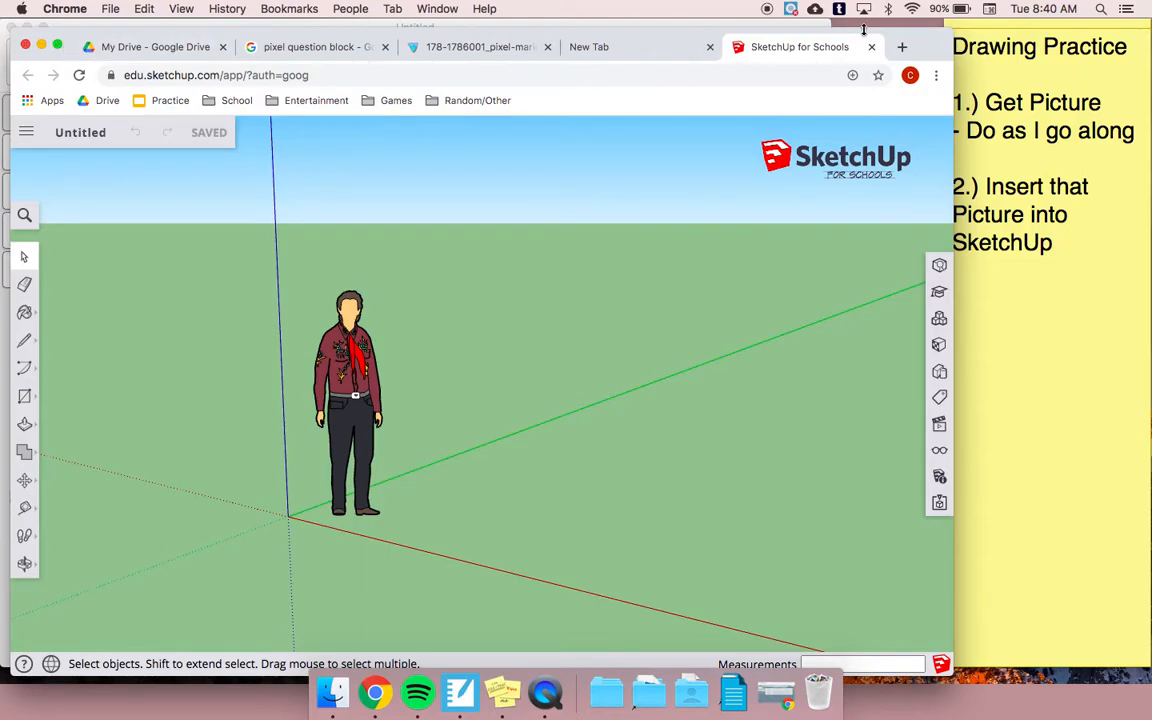
pyautogui.moveTo(936, 47); pyautogui.dragTo(925, 21)
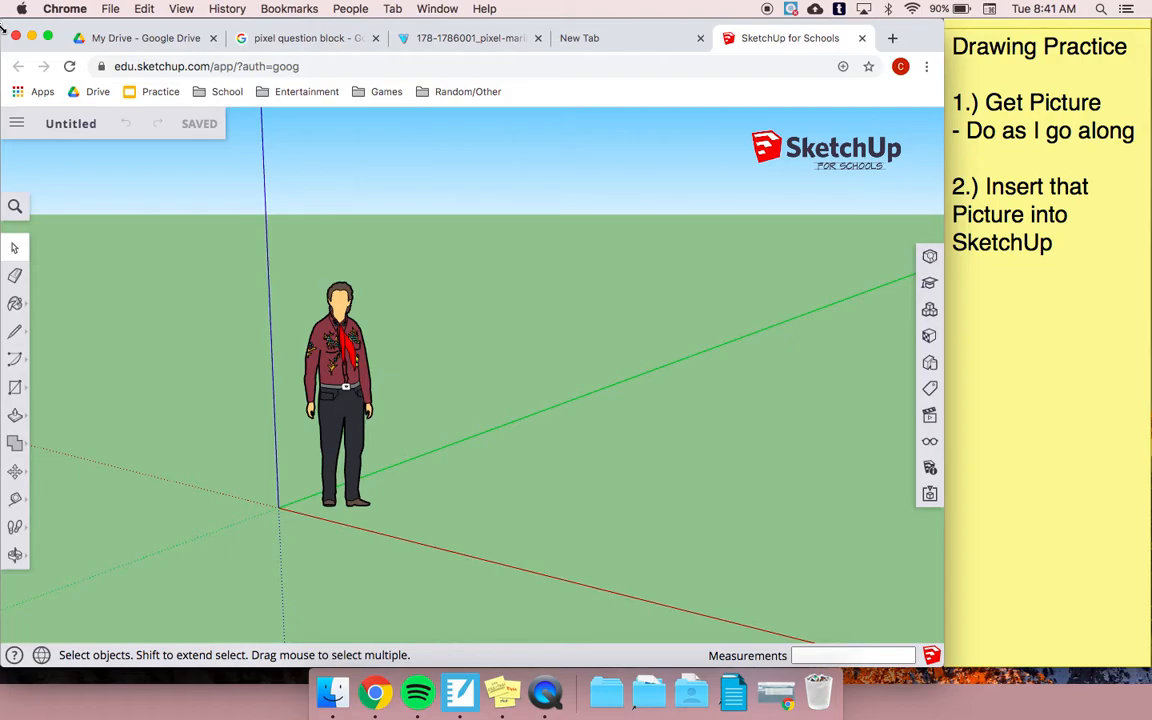
pyautogui.moveTo(937, 666)
pyautogui.mouseDown()
pyautogui.moveTo(908, 589)
pyautogui.moveTo(944, 612)
pyautogui.moveTo(995, 689)
pyautogui.moveTo(1130, 700)
pyautogui.moveTo(1145, 712)
pyautogui.mouseUp()
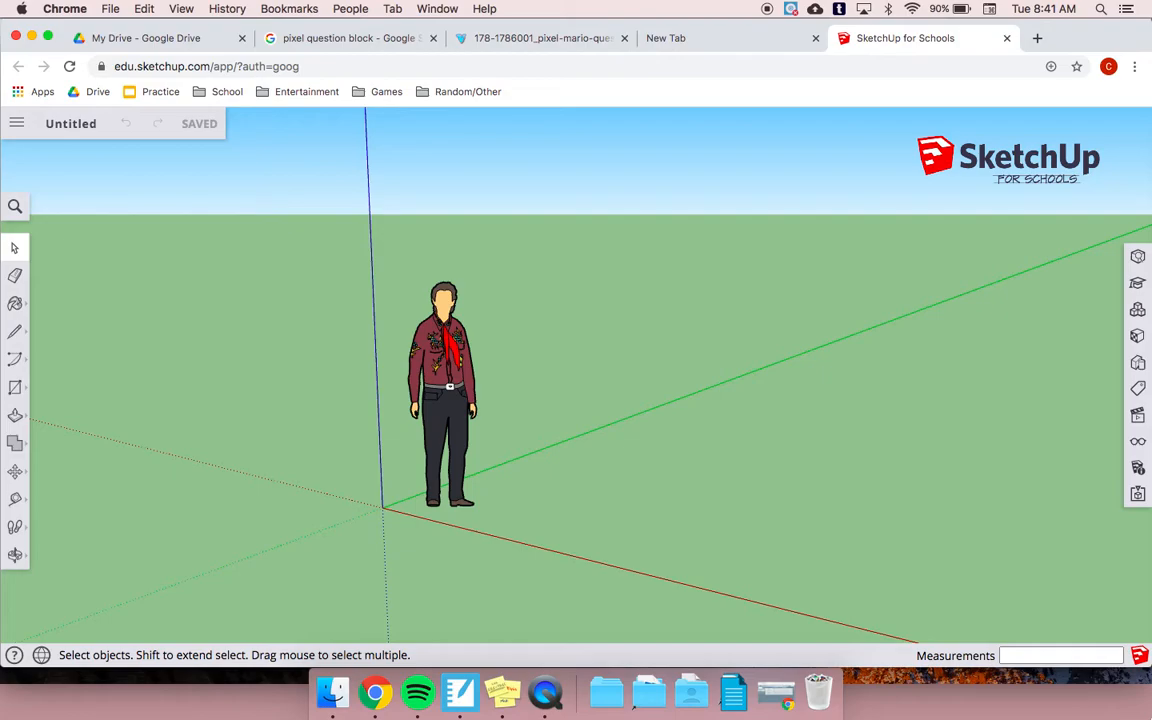
pyautogui.click(17, 553)
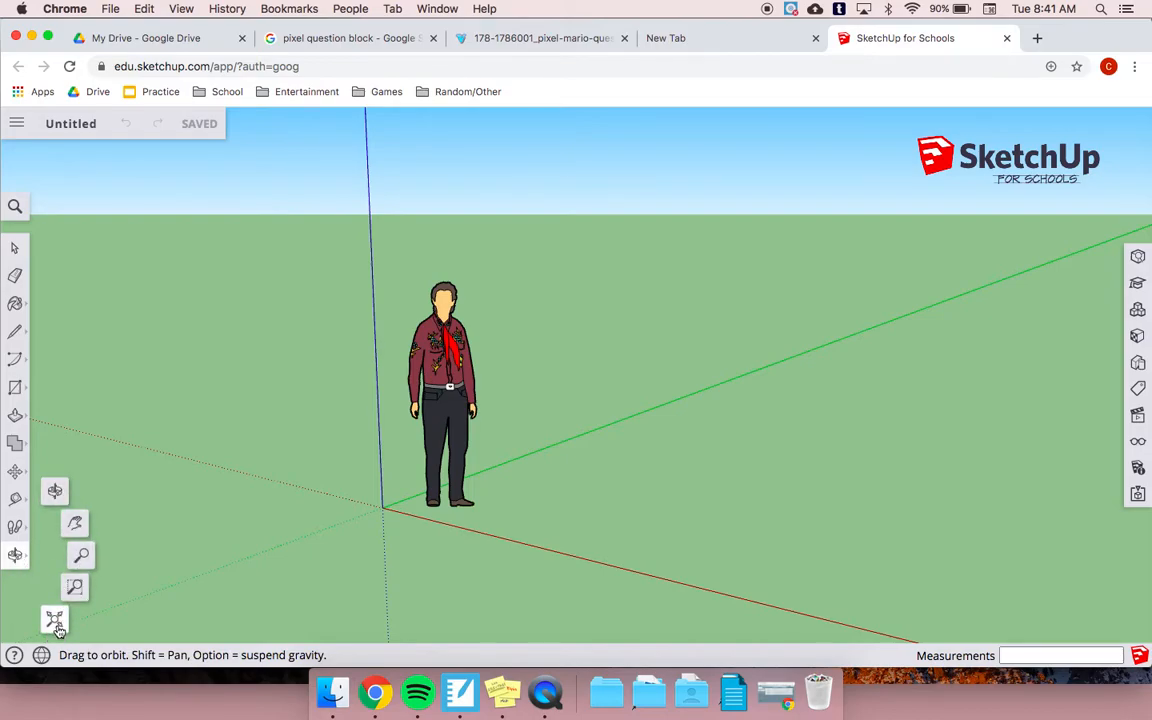
pyautogui.moveTo(1145, 660); pyautogui.dragTo(1145, 594)
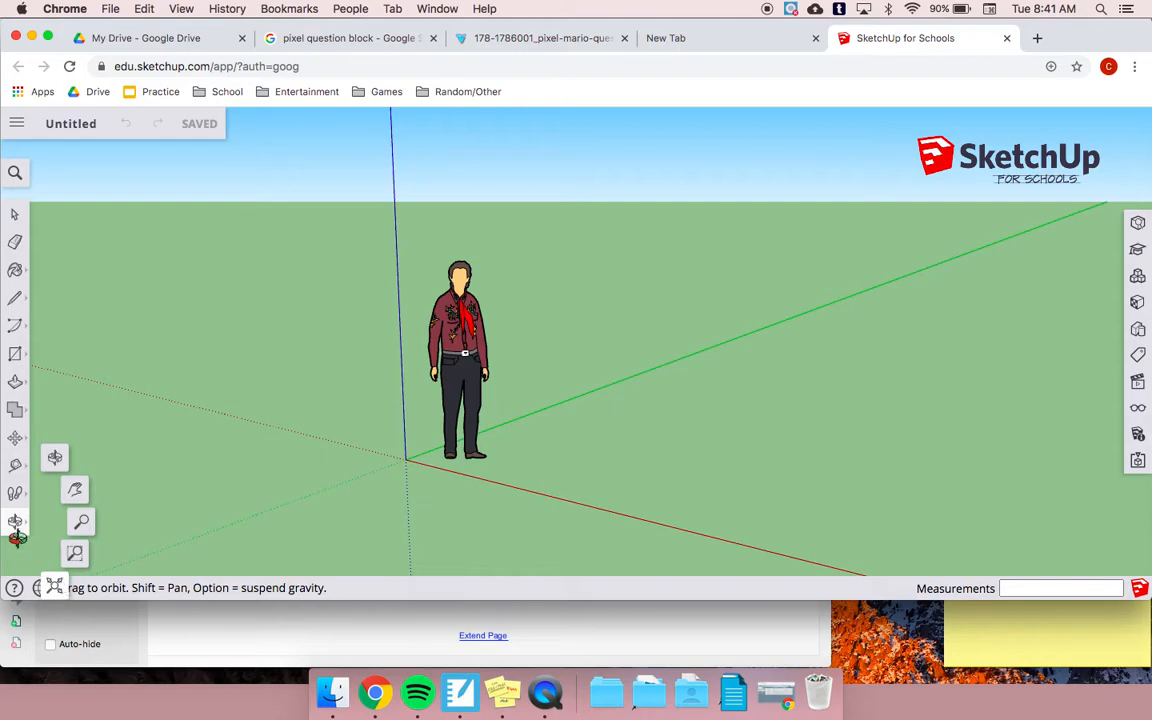
# Step: Resize the browser window so all the expanded orbit and zoom tools fit above the Dock and the Drawing Practice note shows beside it
pyautogui.moveTo(1145, 594); pyautogui.dragTo(1145, 542)
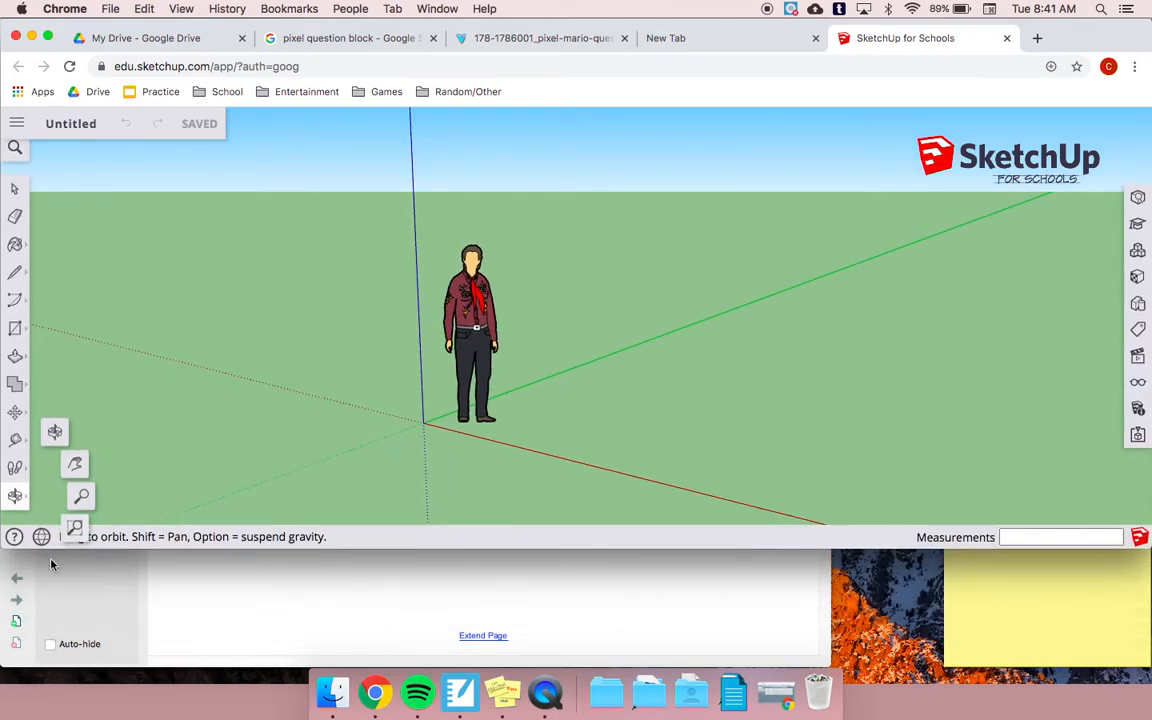
pyautogui.moveTo(1148, 548); pyautogui.dragTo(1145, 714)
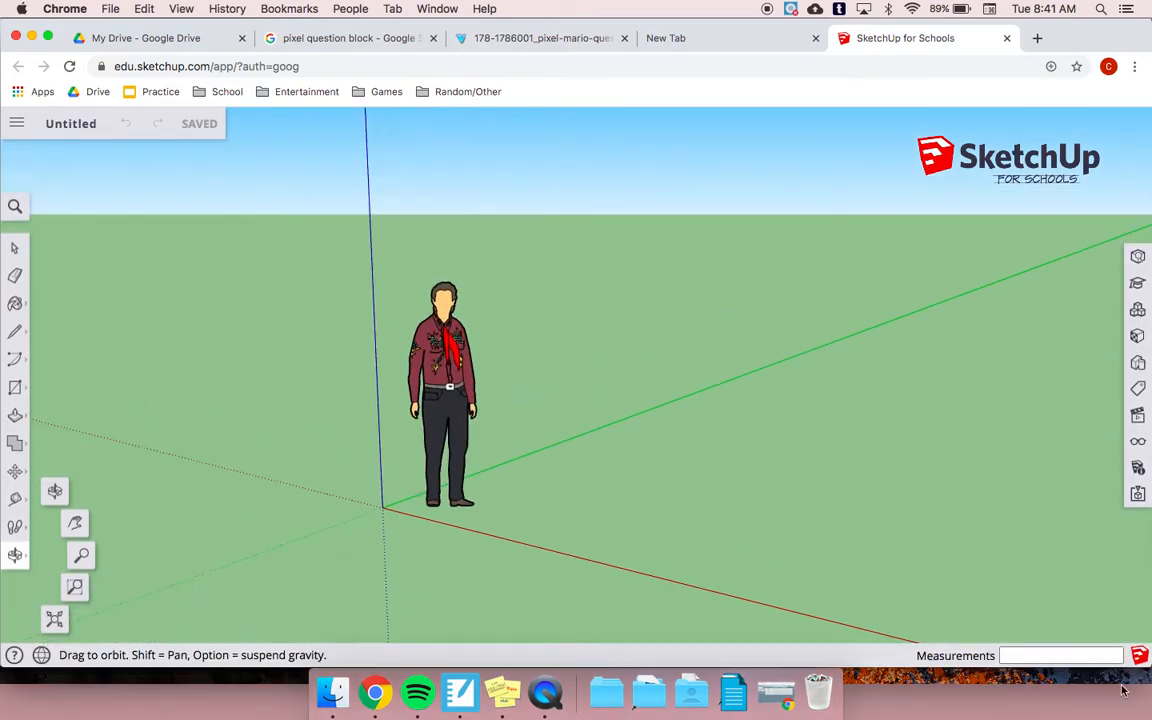
pyautogui.moveTo(1148, 714)
pyautogui.mouseDown()
pyautogui.moveTo(921, 716)
pyautogui.moveTo(943, 716)
pyautogui.mouseUp()
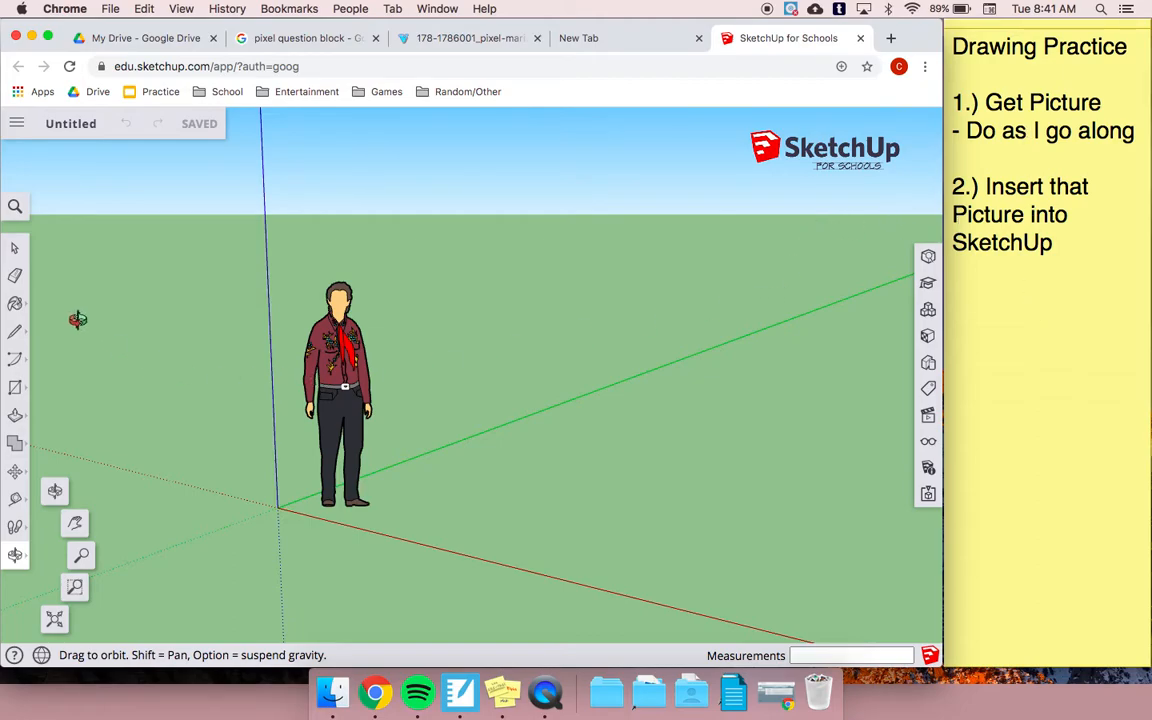
# Step: Try deleting the person figure as a selected object, and undo the deletion
pyautogui.click(15, 247)
pyautogui.click(354, 356)
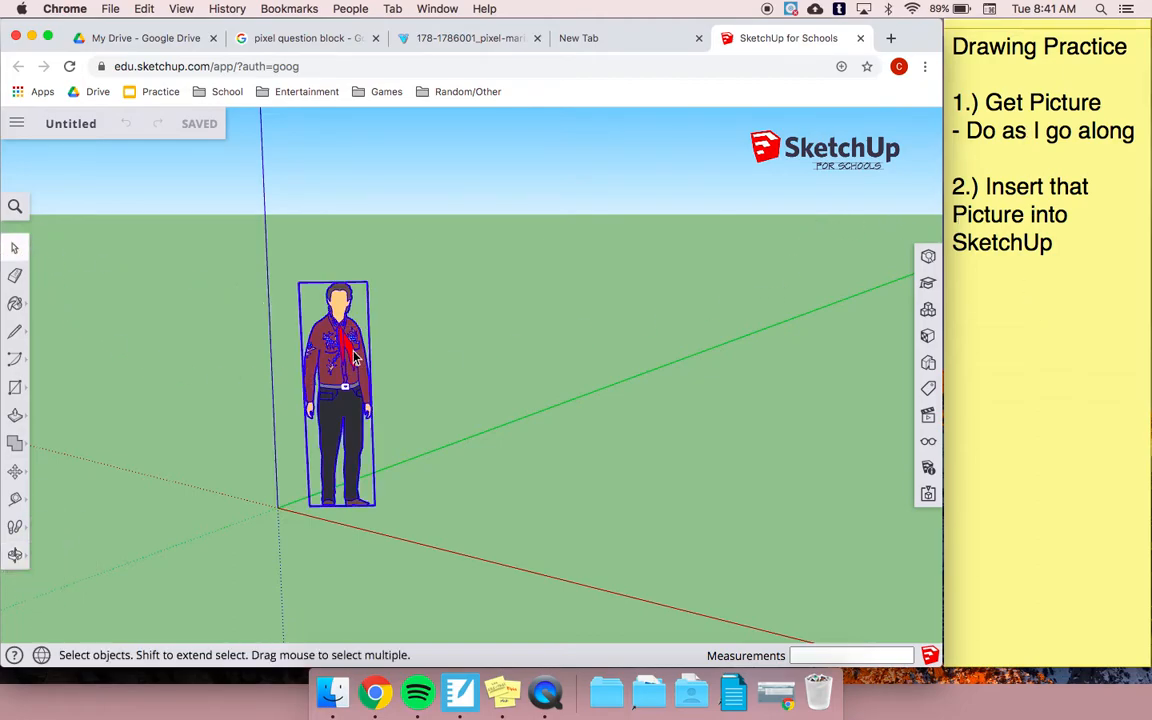
pyautogui.press('Delete')
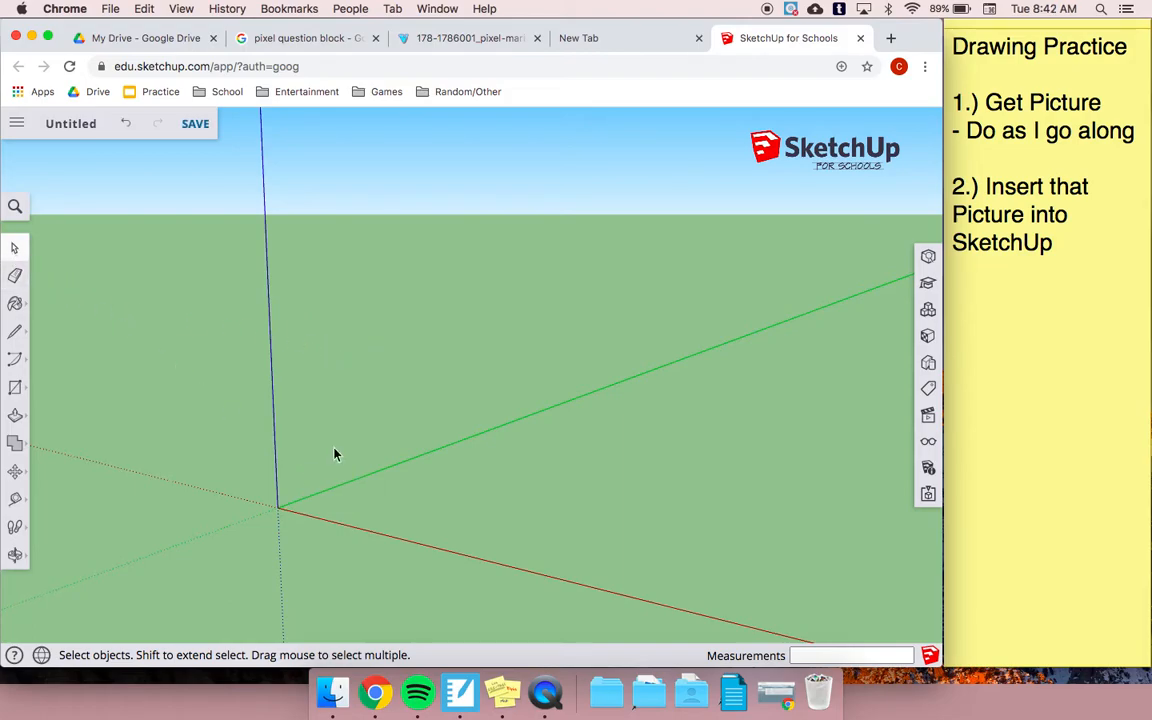
pyautogui.press('super+z')
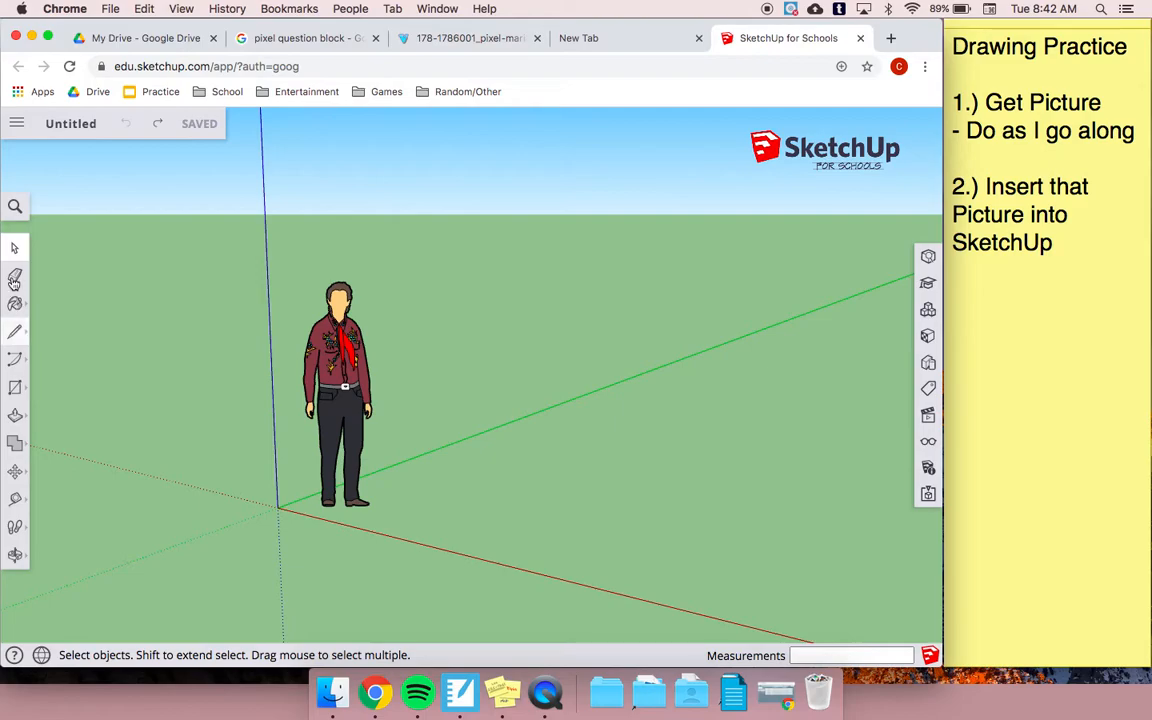
# Step: Erase the person figure near the origin with the Eraser and return to the Select tool
pyautogui.click(16, 276)
pyautogui.moveTo(320, 212); pyautogui.dragTo(441, 465)
pyautogui.click(15, 247)
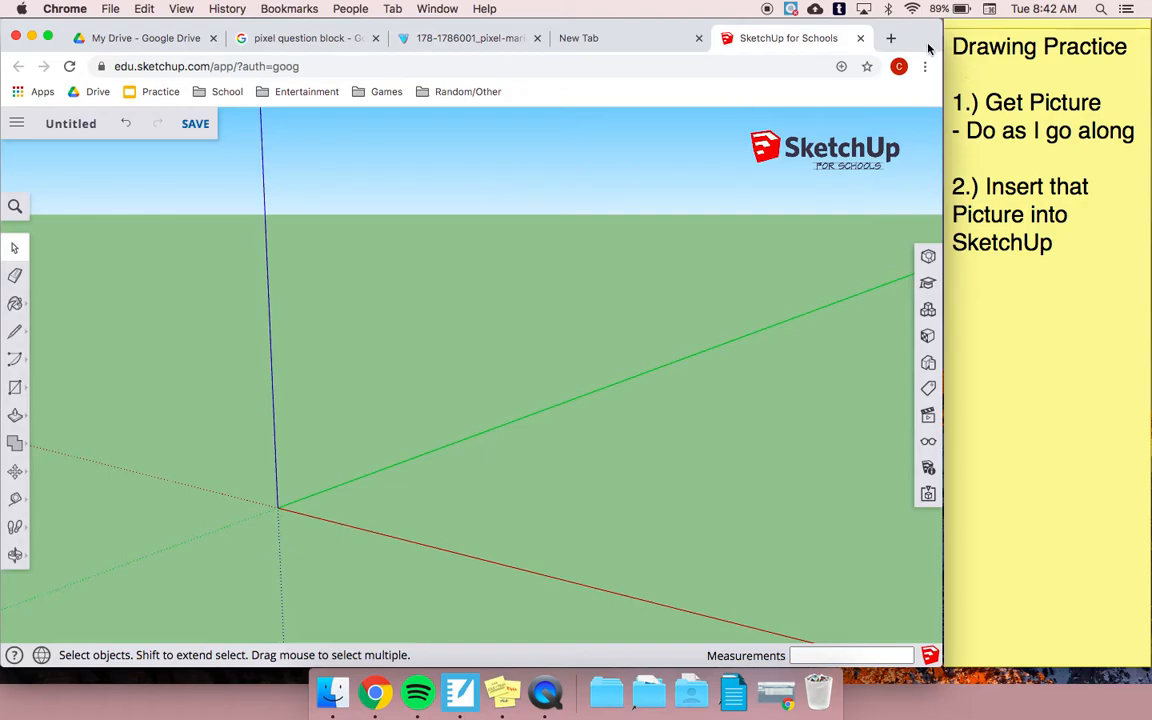
# Step: Move the browser window aside and collapse the Drawing Practice note to uncover the question block picture on the desktop
pyautogui.moveTo(928, 36); pyautogui.dragTo(786, 9)
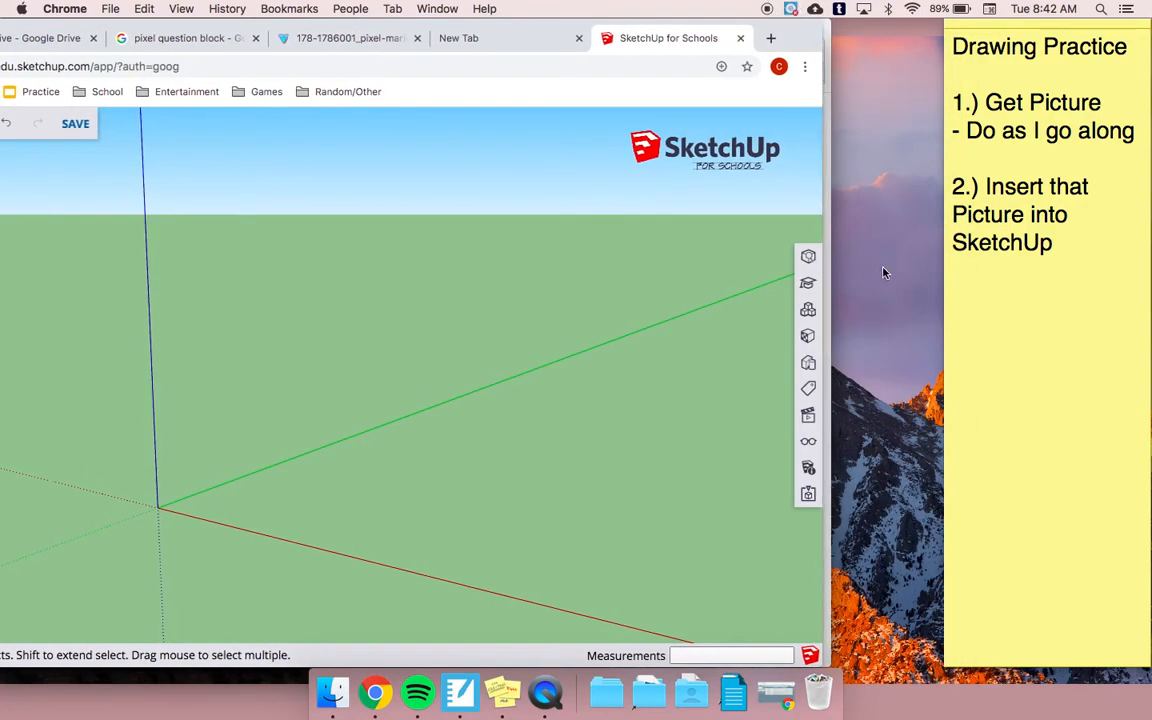
pyautogui.click(1018, 327)
pyautogui.press('super+m')
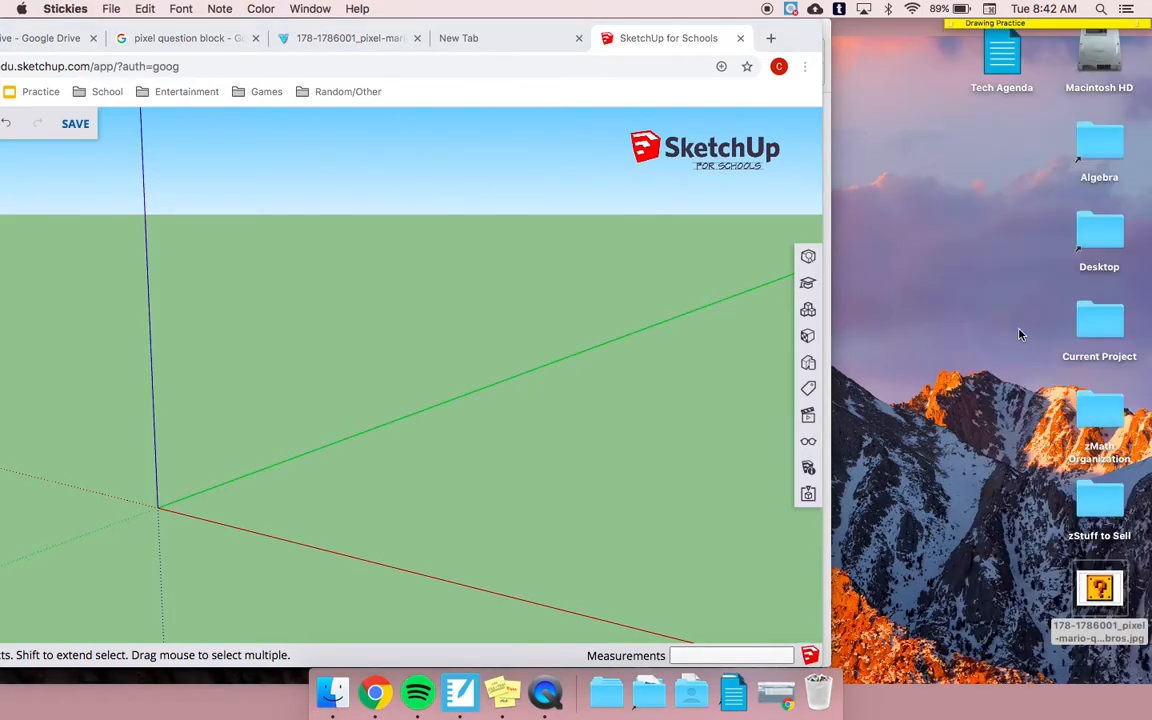
# Step: Insert the question block picture from the desktop as an image, with its corner at the origin and about 11' 7" wide
pyautogui.moveTo(1099, 588)
pyautogui.mouseDown()
pyautogui.moveTo(805, 490)
pyautogui.moveTo(466, 465)
pyautogui.moveTo(185, 504)
pyautogui.mouseUp()
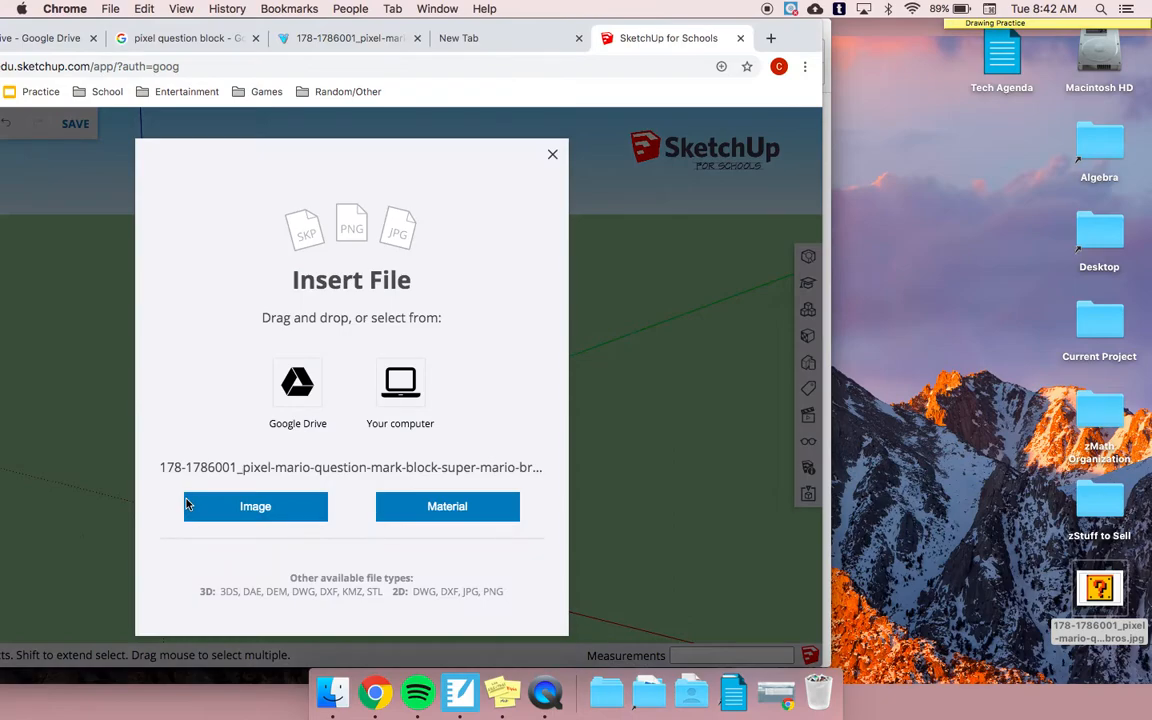
pyautogui.click(243, 507)
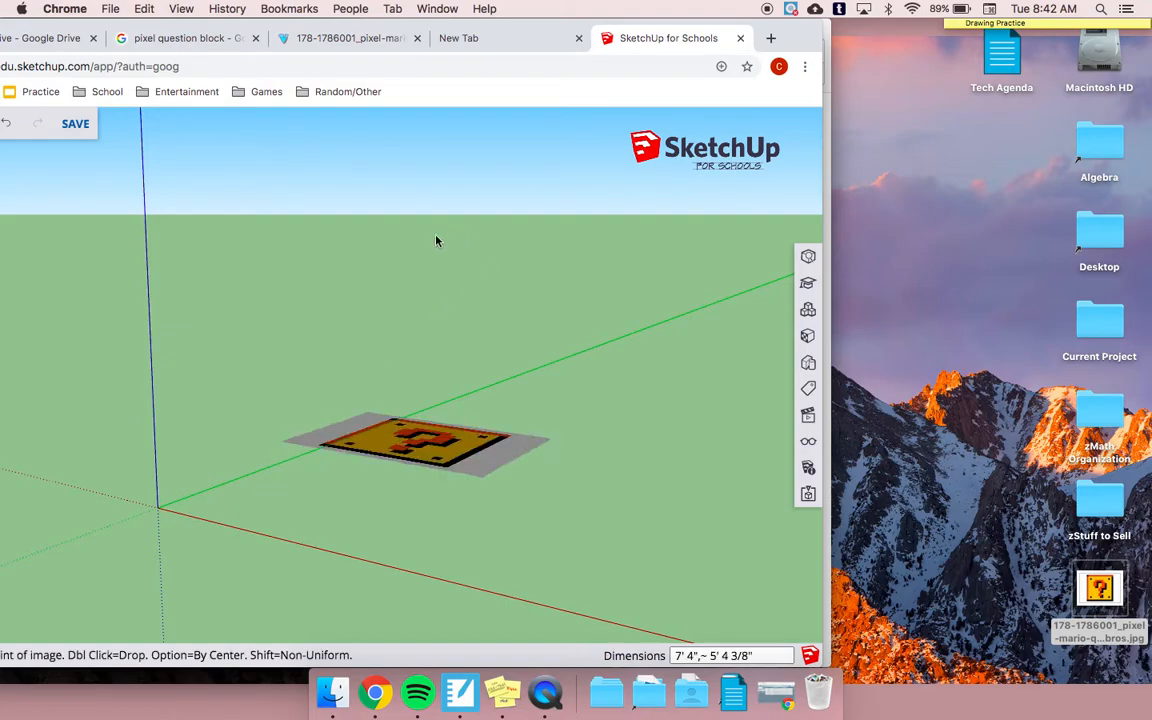
pyautogui.click(229, 347)
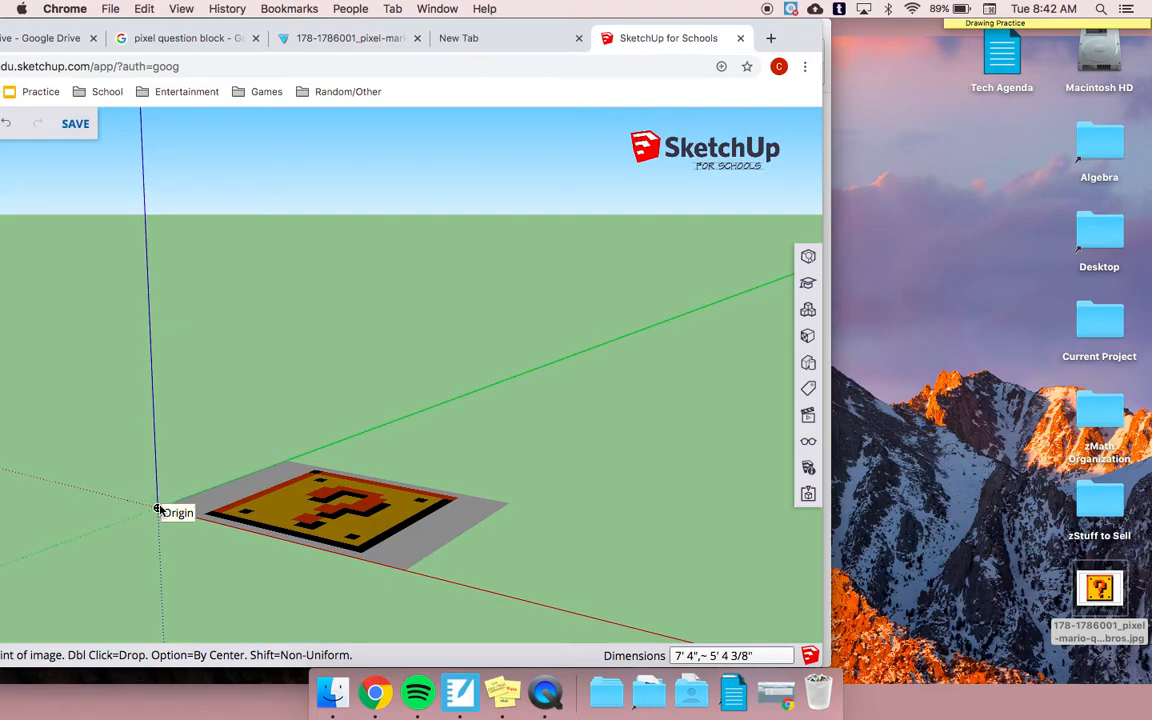
pyautogui.click(157, 510)
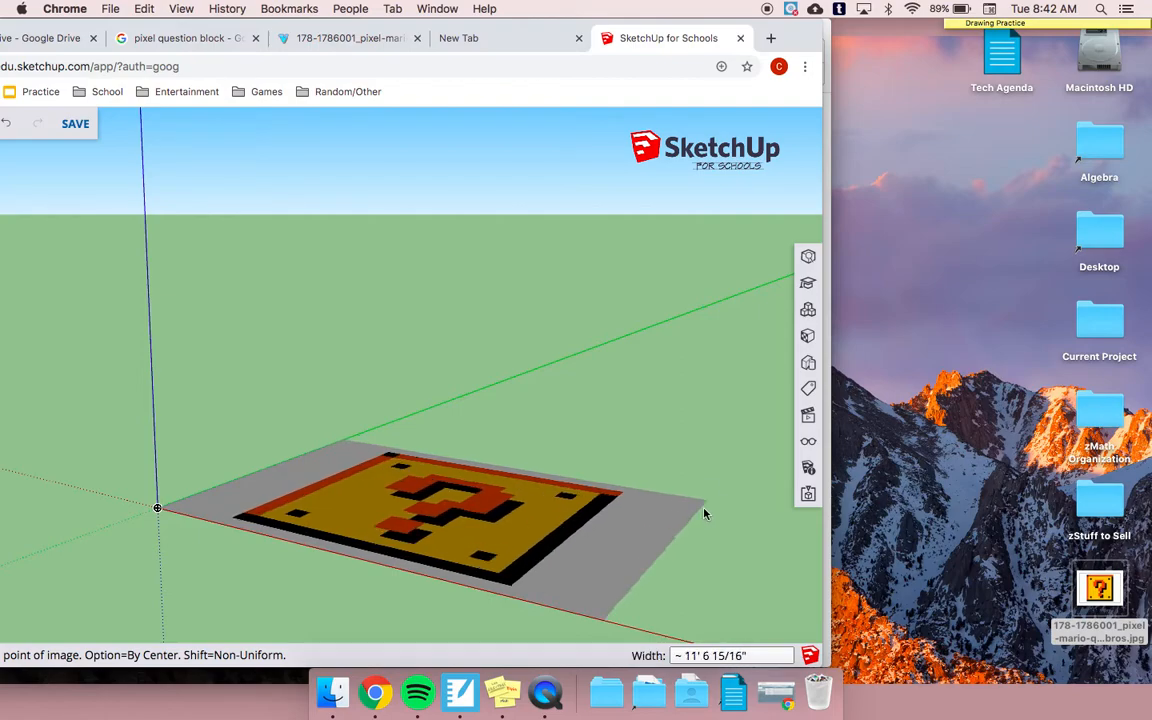
pyautogui.click(704, 510)
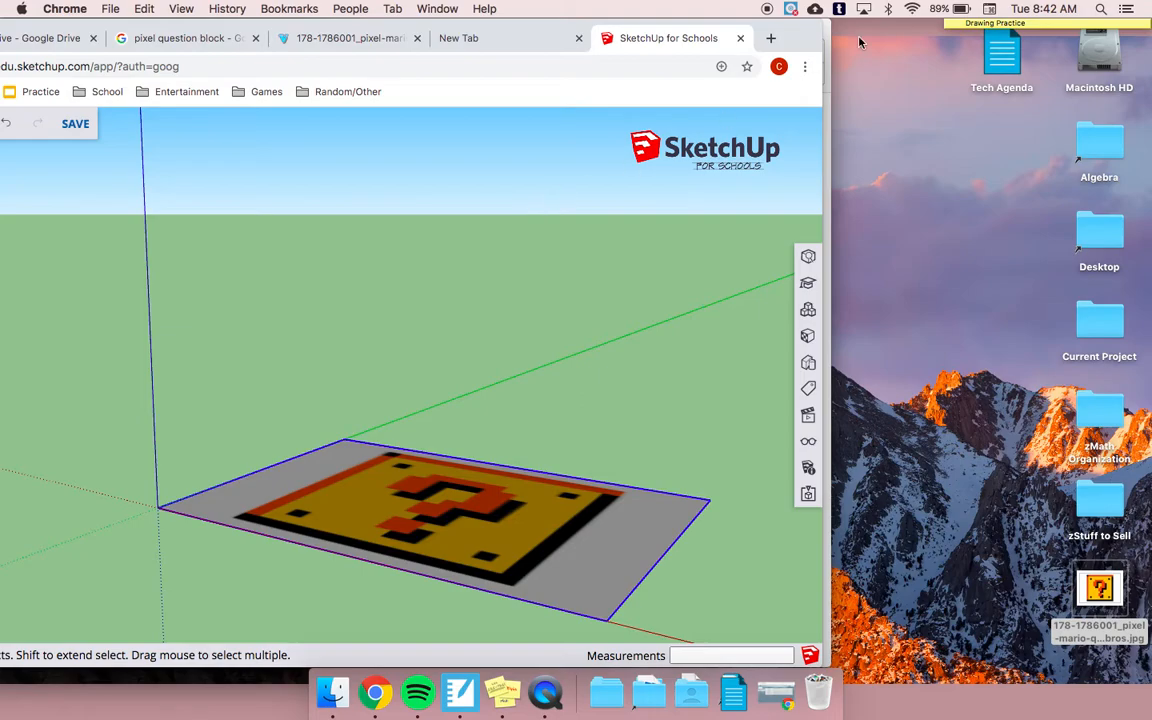
# Step: Bring the browser window back across the whole screen and delete the inserted question block image
pyautogui.moveTo(809, 25)
pyautogui.mouseDown()
pyautogui.moveTo(918, 18)
pyautogui.moveTo(921, 35)
pyautogui.mouseUp()
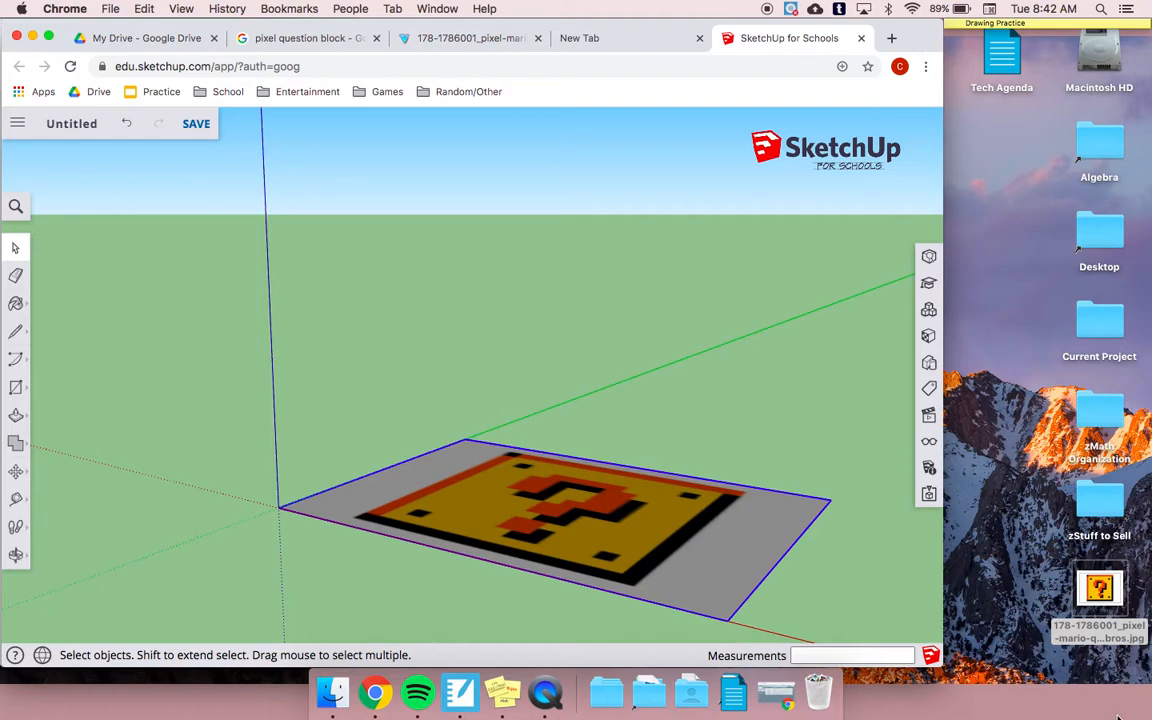
pyautogui.moveTo(946, 669); pyautogui.dragTo(1151, 718)
pyautogui.press('Delete')
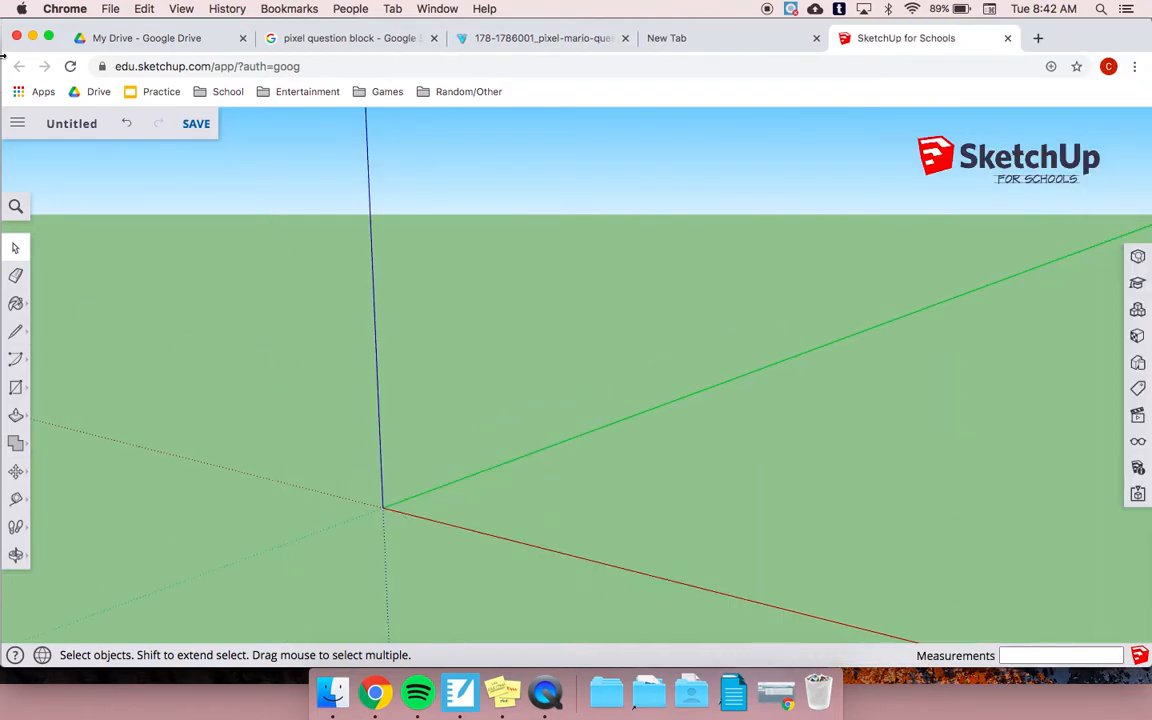
# Step: Use the Insert File dialog to add the desktop question block picture as an image, cornered at the origin and enlarged along the ground
pyautogui.click(19, 126)
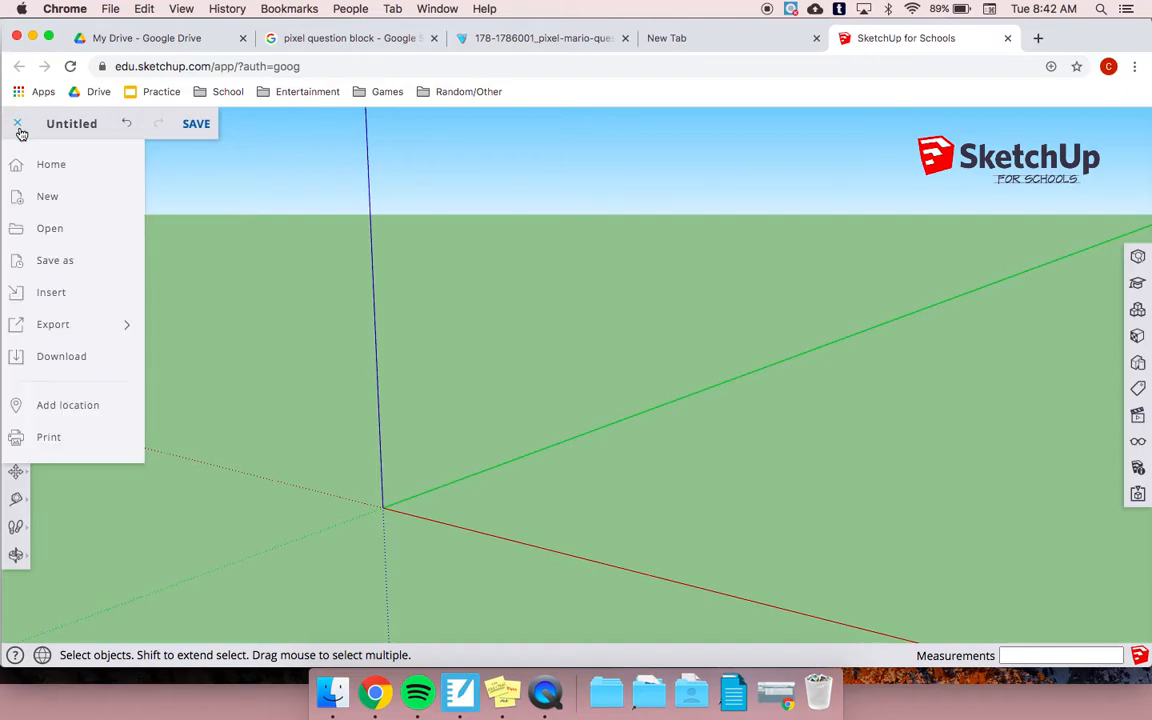
pyautogui.click(64, 294)
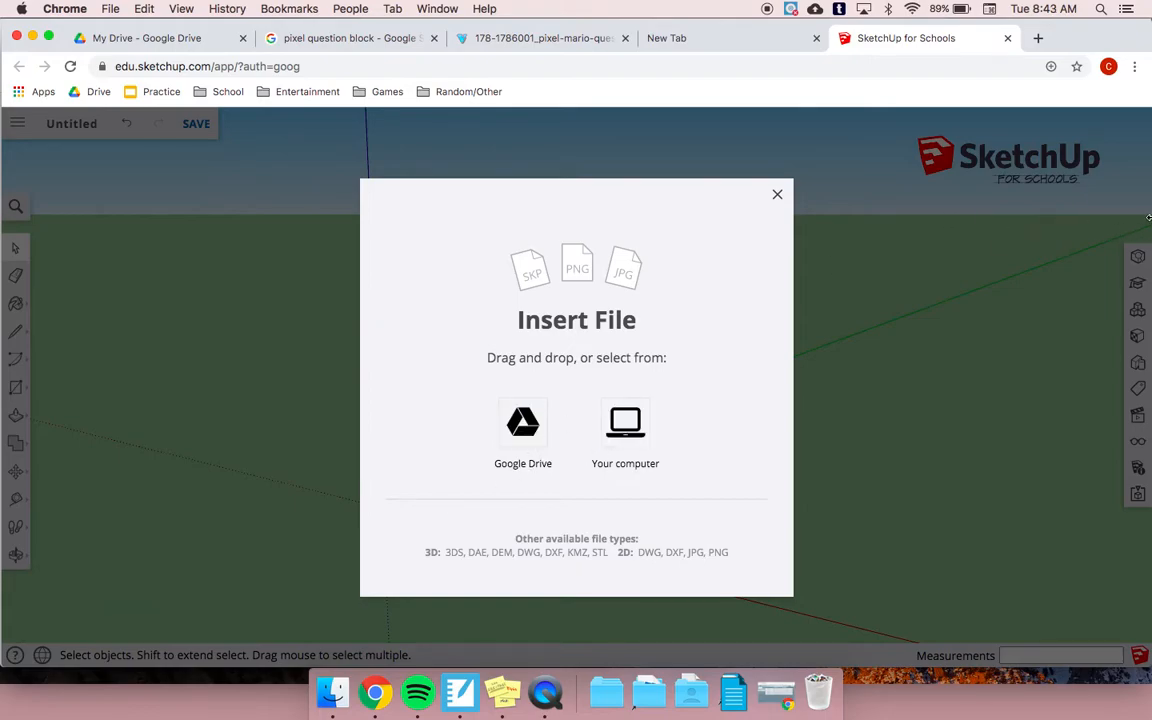
pyautogui.moveTo(1000, 30); pyautogui.dragTo(850, 30)
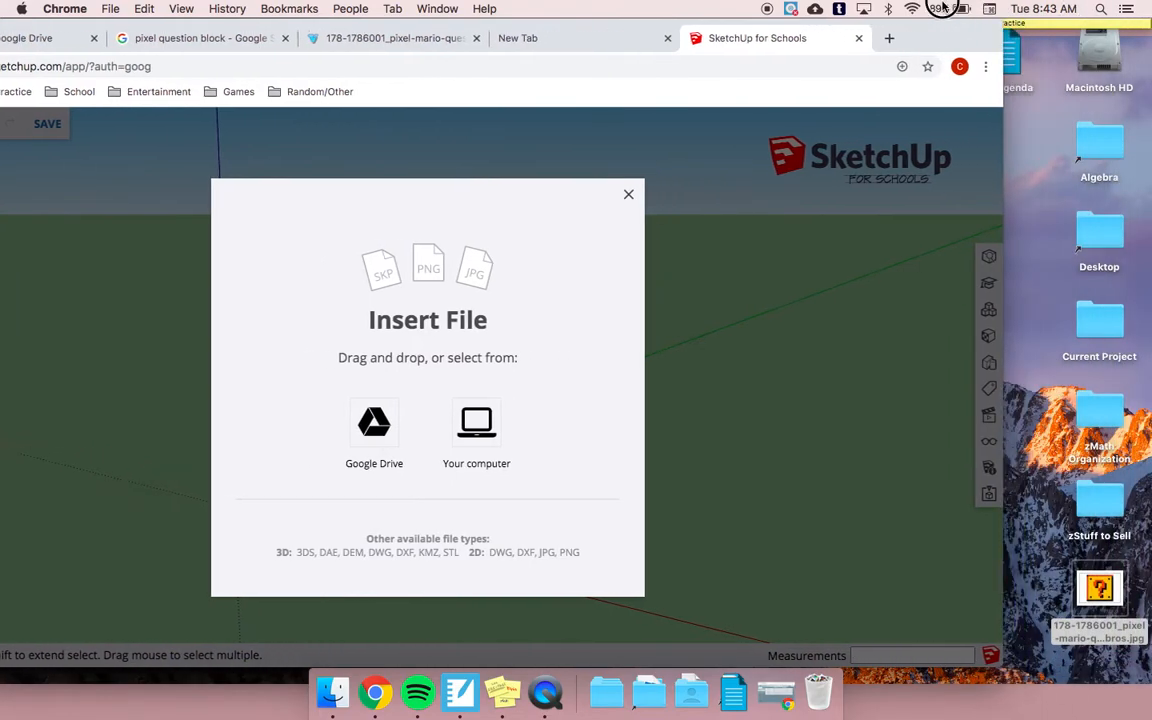
pyautogui.moveTo(1099, 588); pyautogui.dragTo(404, 387)
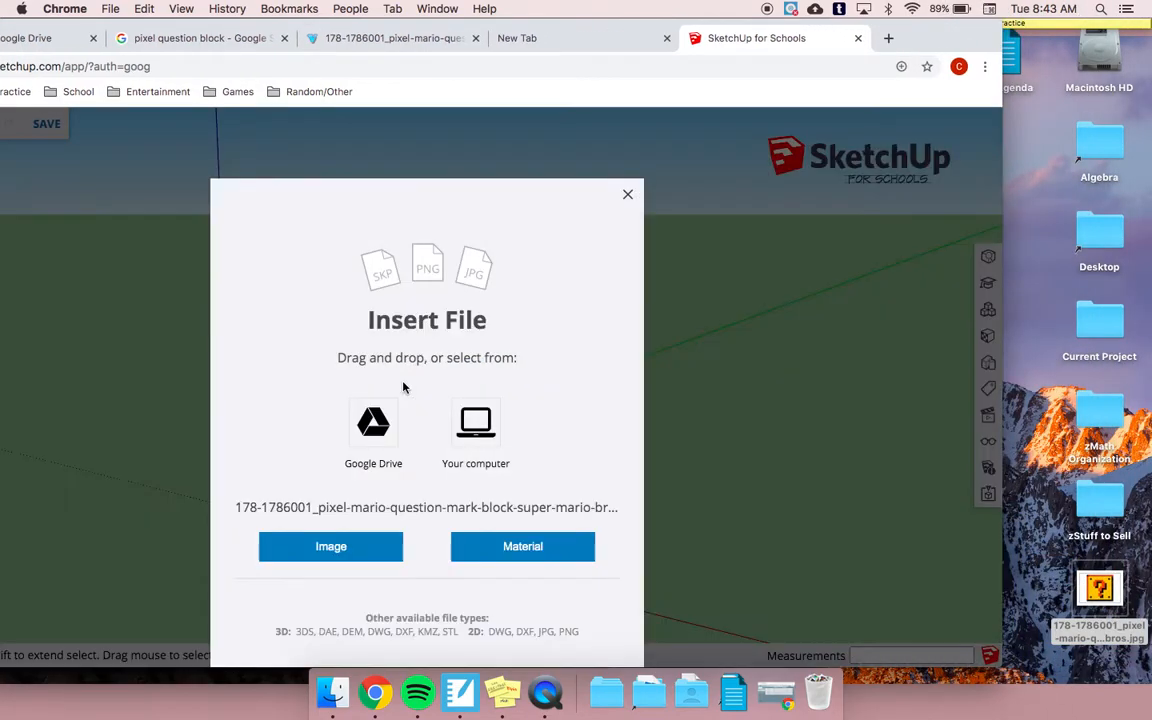
pyautogui.click(355, 549)
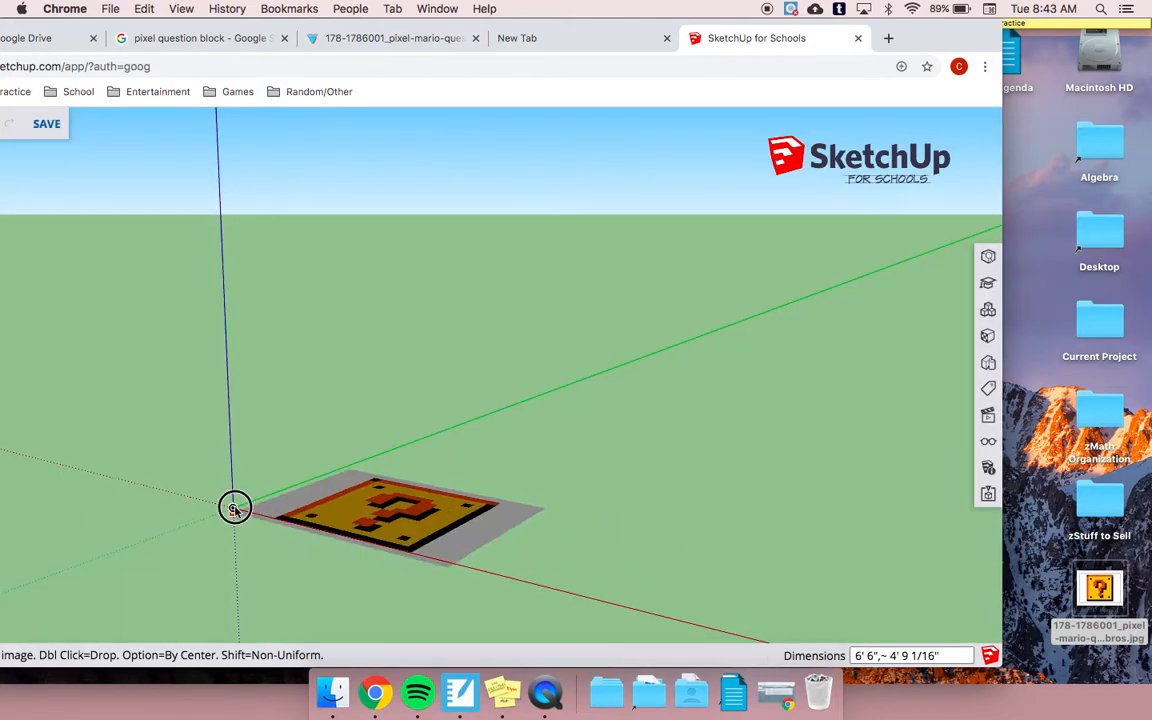
pyautogui.click(233, 508)
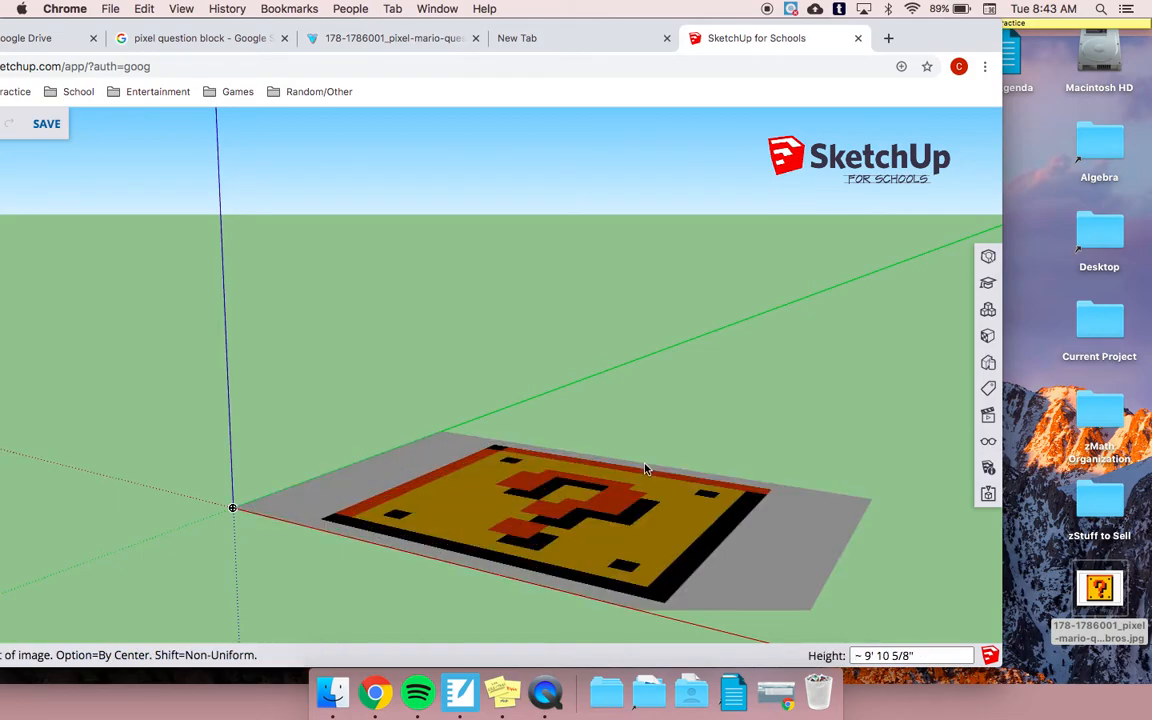
pyautogui.click(741, 476)
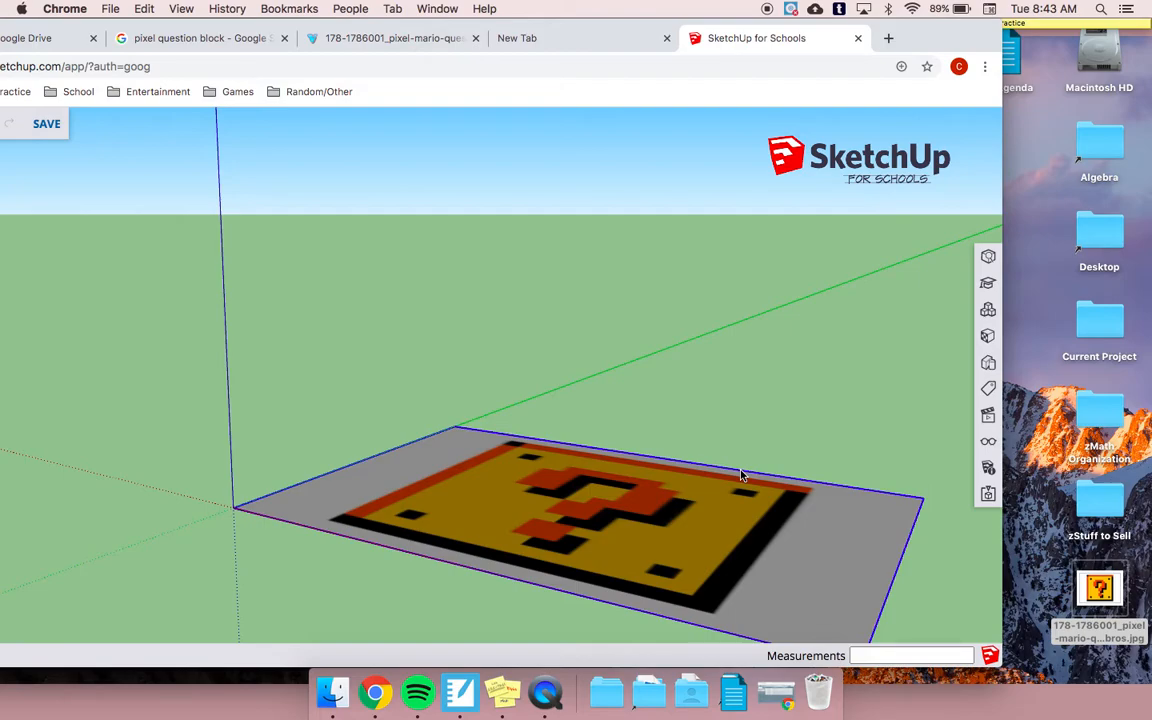
# Step: Put the question block picture file from the desktop in the Trash and fit the browser window beside the collapsed note
pyautogui.moveTo(1099, 590)
pyautogui.mouseDown()
pyautogui.moveTo(860, 640)
pyautogui.moveTo(818, 712)
pyautogui.mouseUp()
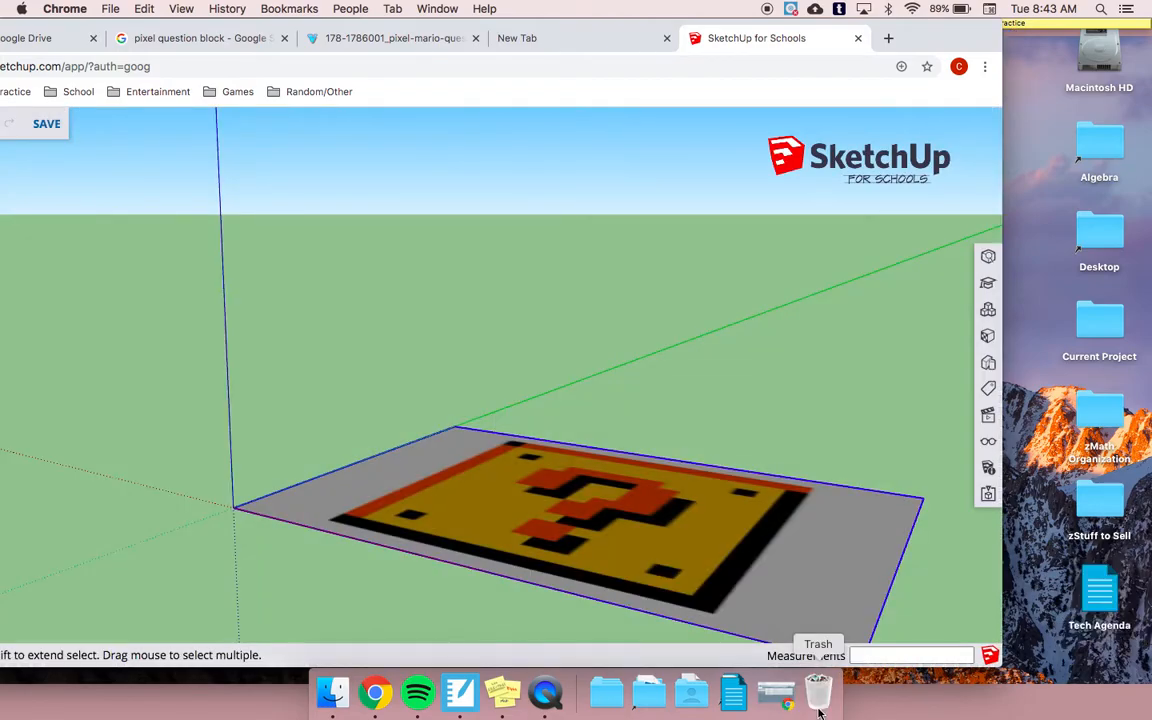
pyautogui.moveTo(934, 38); pyautogui.dragTo(1089, 31)
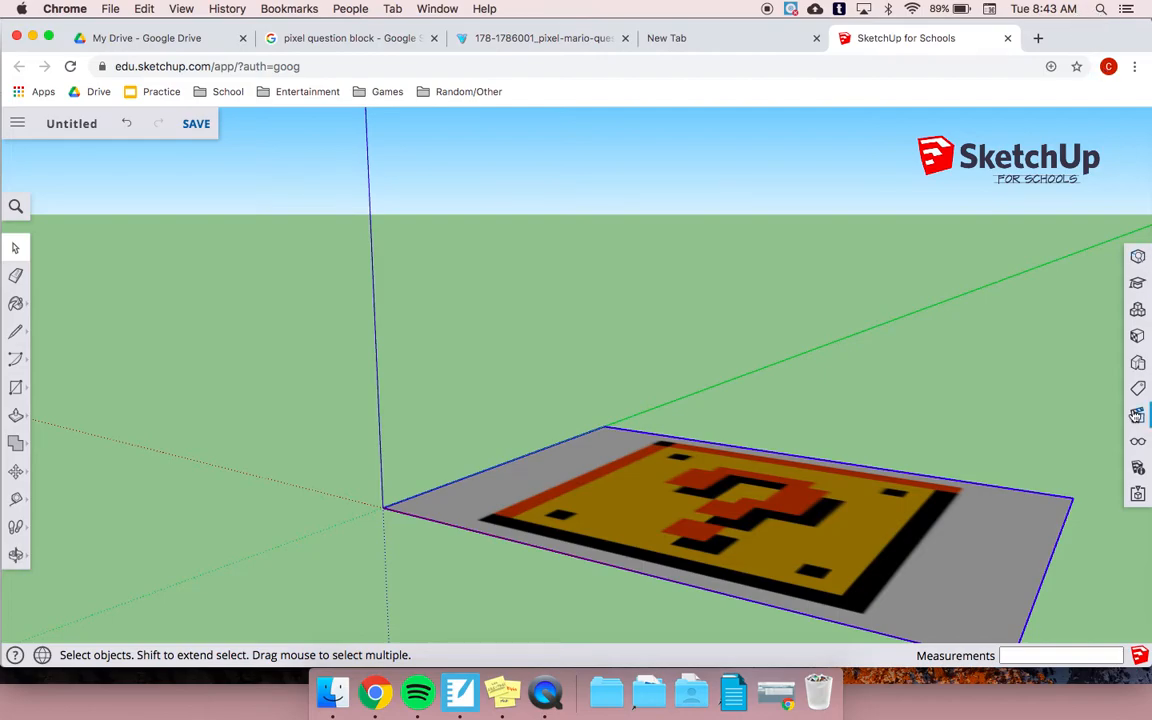
pyautogui.moveTo(1142, 662); pyautogui.dragTo(940, 713)
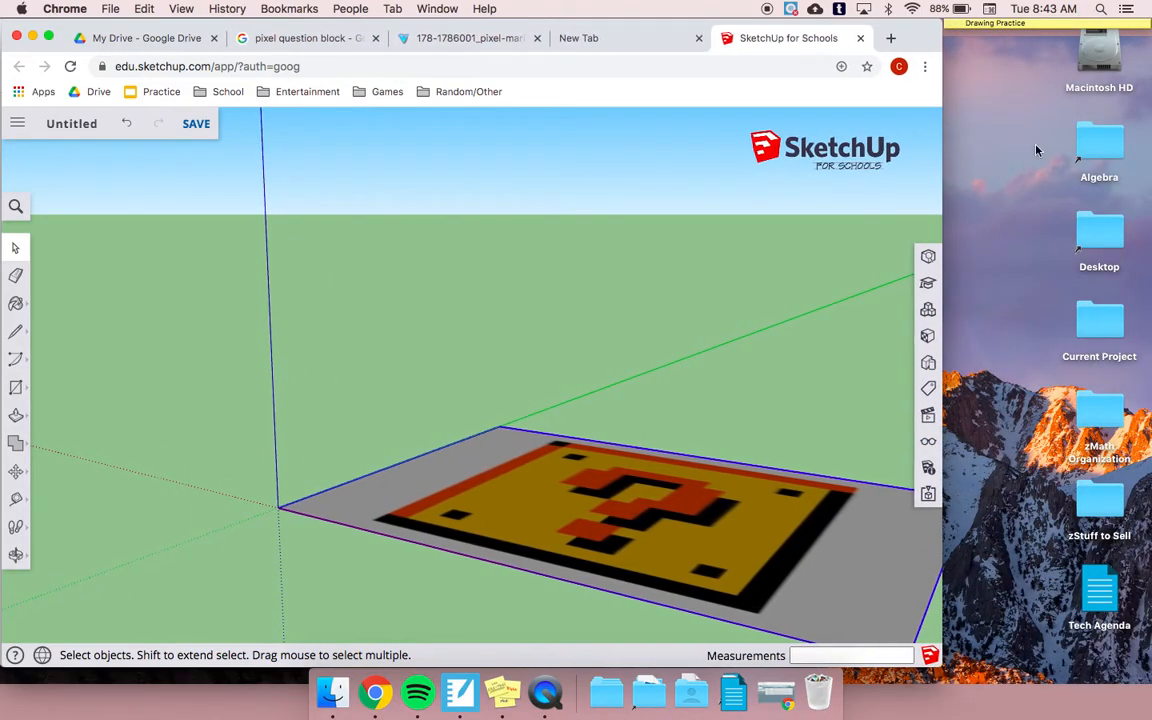
# Step: Expand the Drawing Practice note and add "3.) Save to Google Drive" and "4.)", each after a blank line
pyautogui.click(1024, 28)
pyautogui.doubleClick(1024, 28)
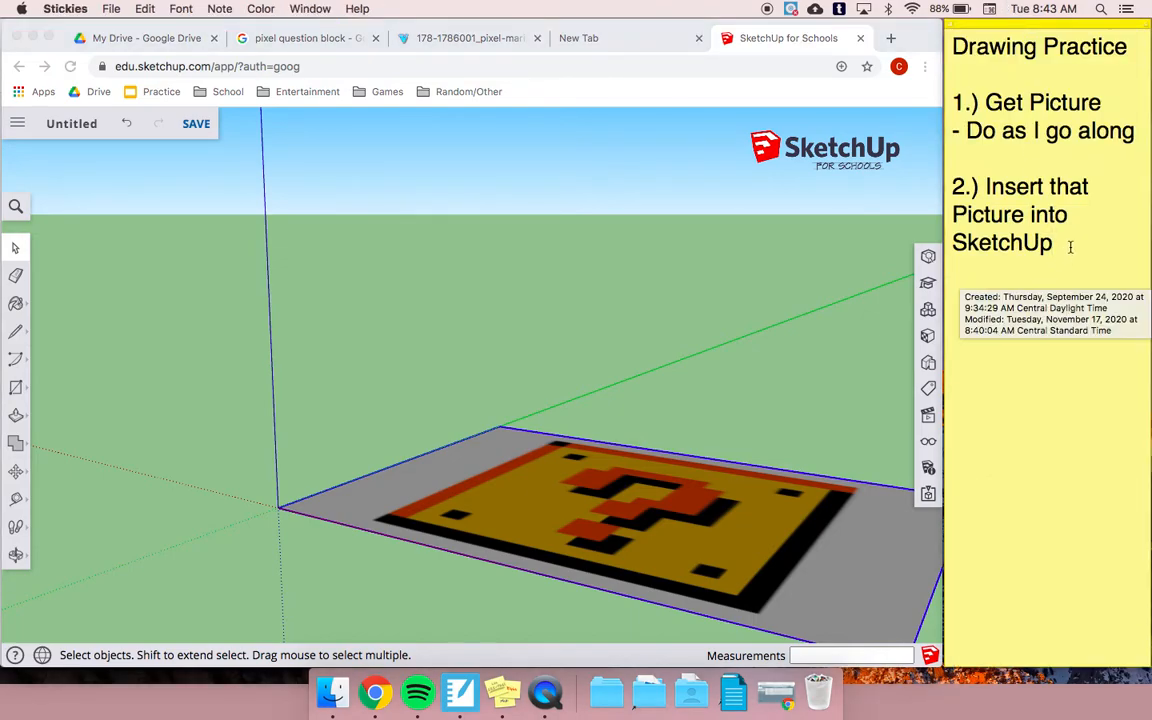
pyautogui.click(1070, 247)
pyautogui.press('Return')
pyautogui.press('Return')
pyautogui.write('3.')
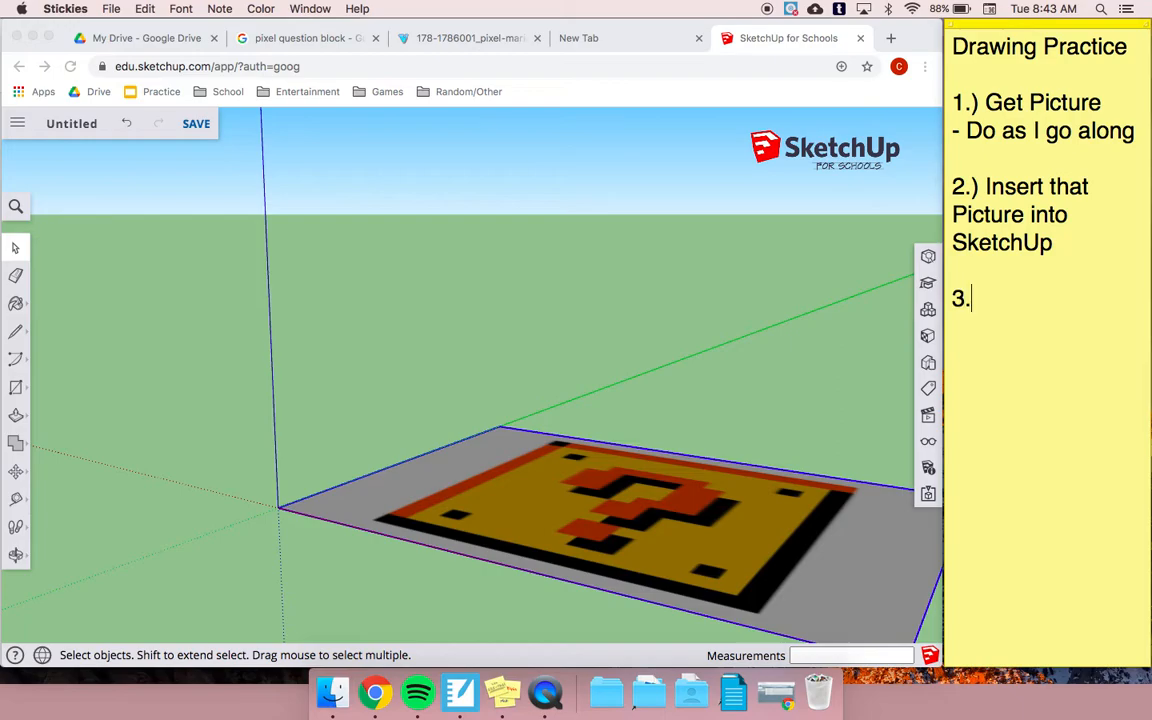
pyautogui.write(') Save to Goo')
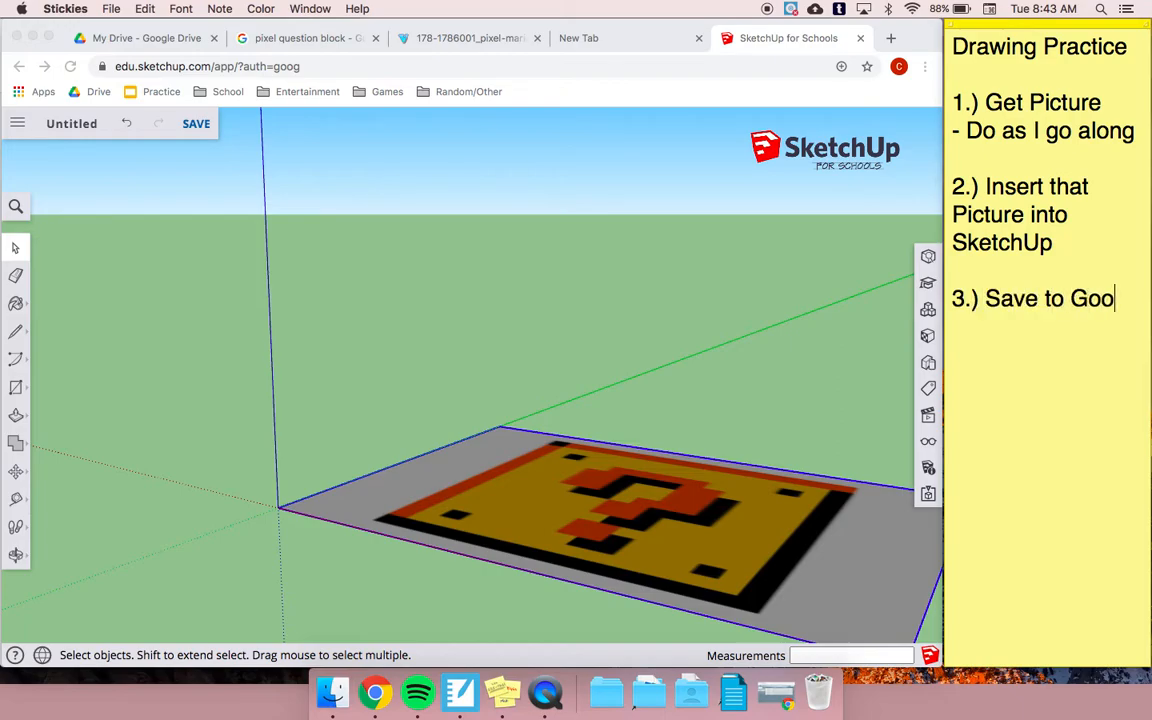
pyautogui.write('gle Drive')
pyautogui.press('Return')
pyautogui.press('Return')
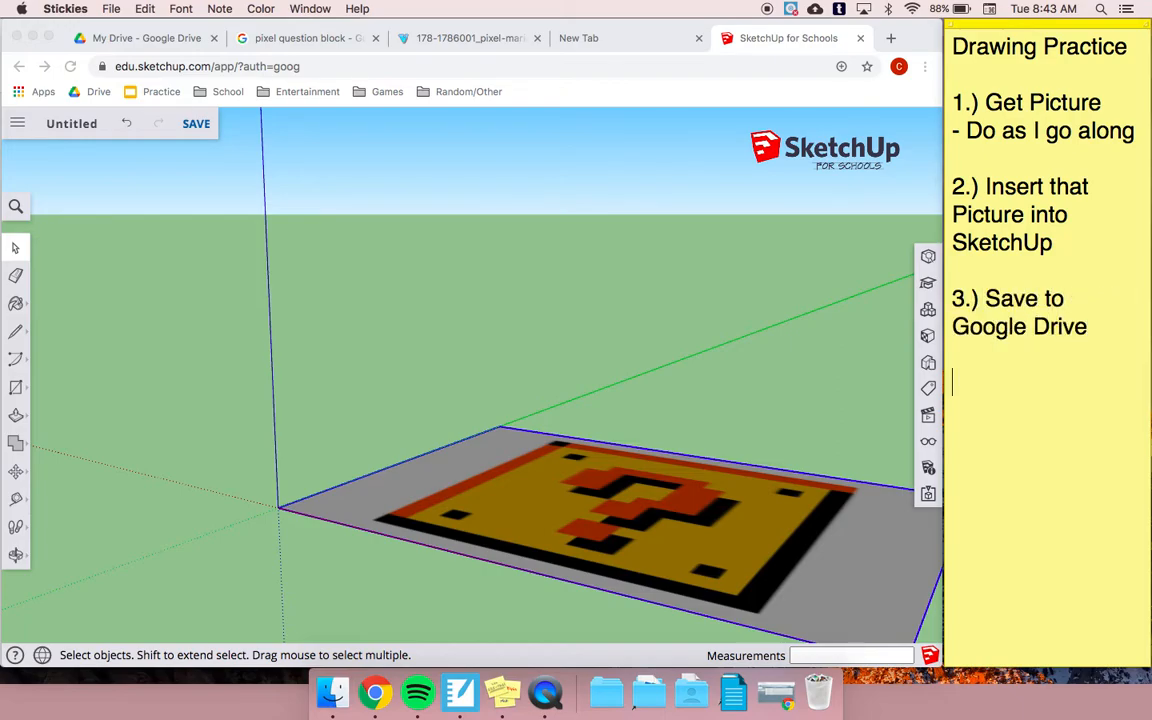
pyautogui.write('4.)')
# Step: Start saving the model to Google Drive under the name Question Block
pyautogui.click(211, 128)
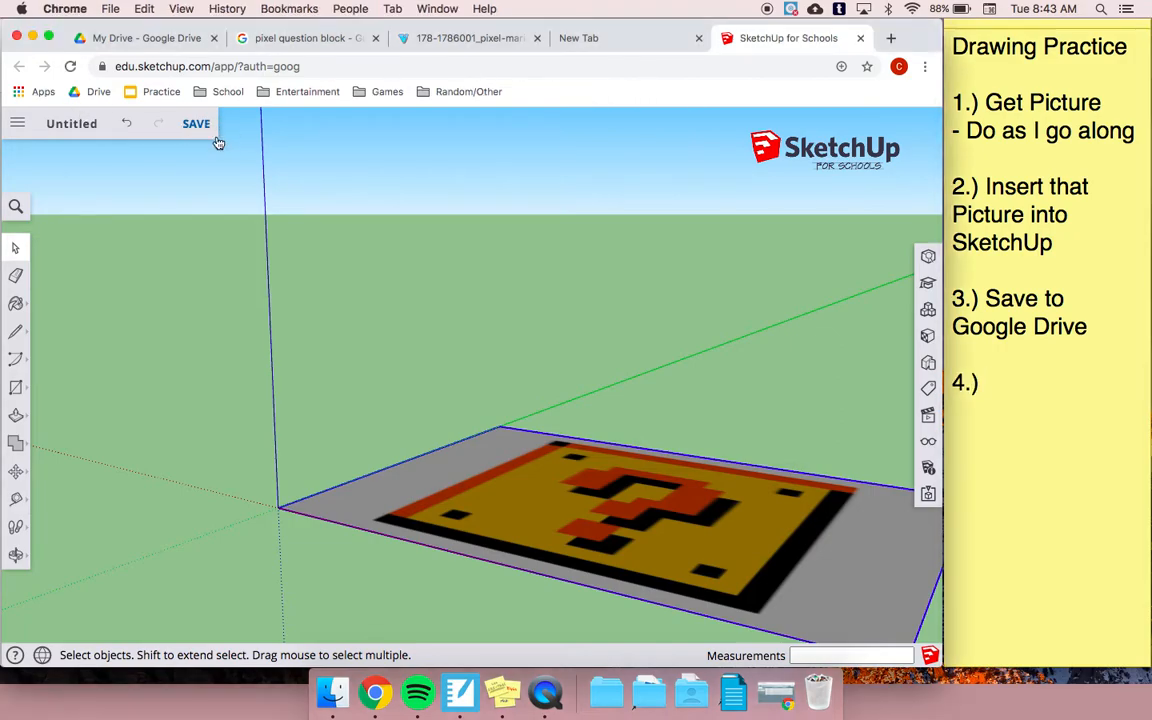
pyautogui.click(199, 127)
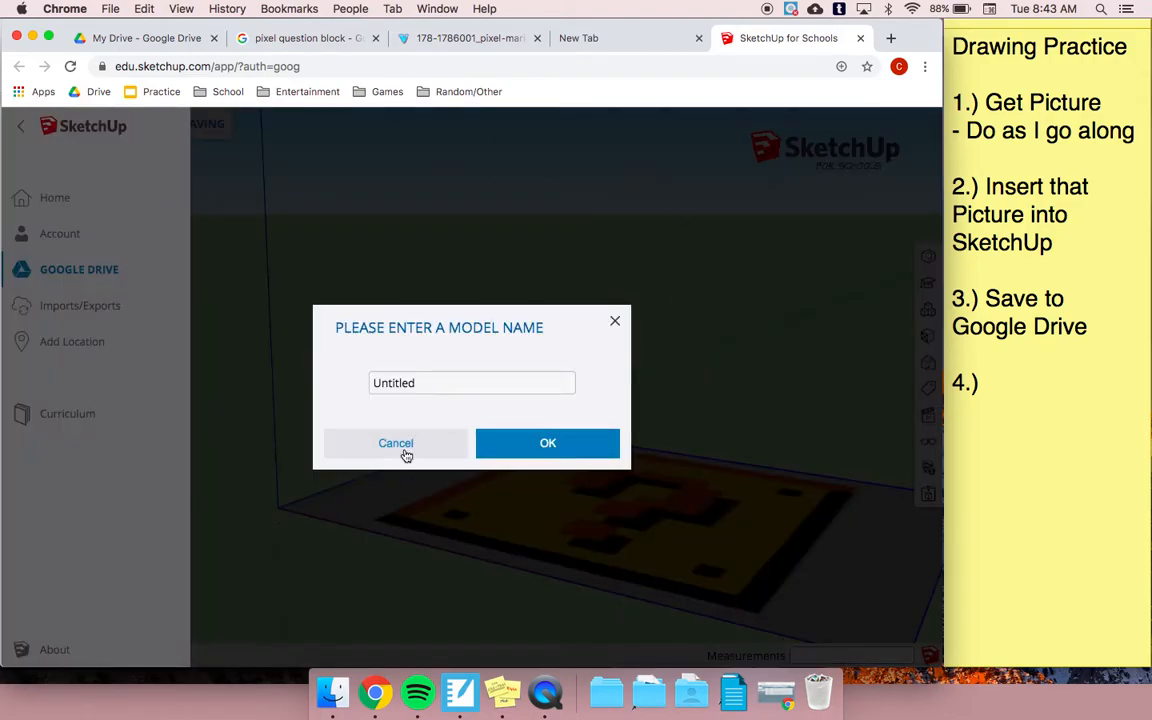
pyautogui.click(404, 383)
pyautogui.doubleClick(401, 383)
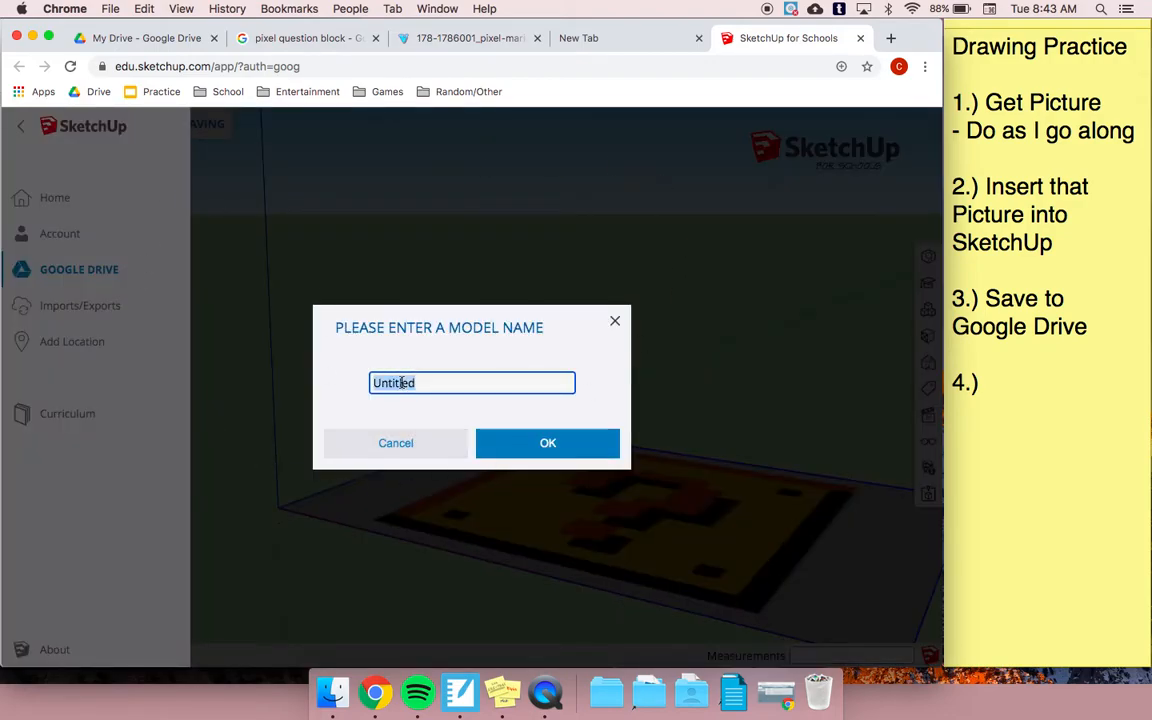
pyautogui.write('Question Block')
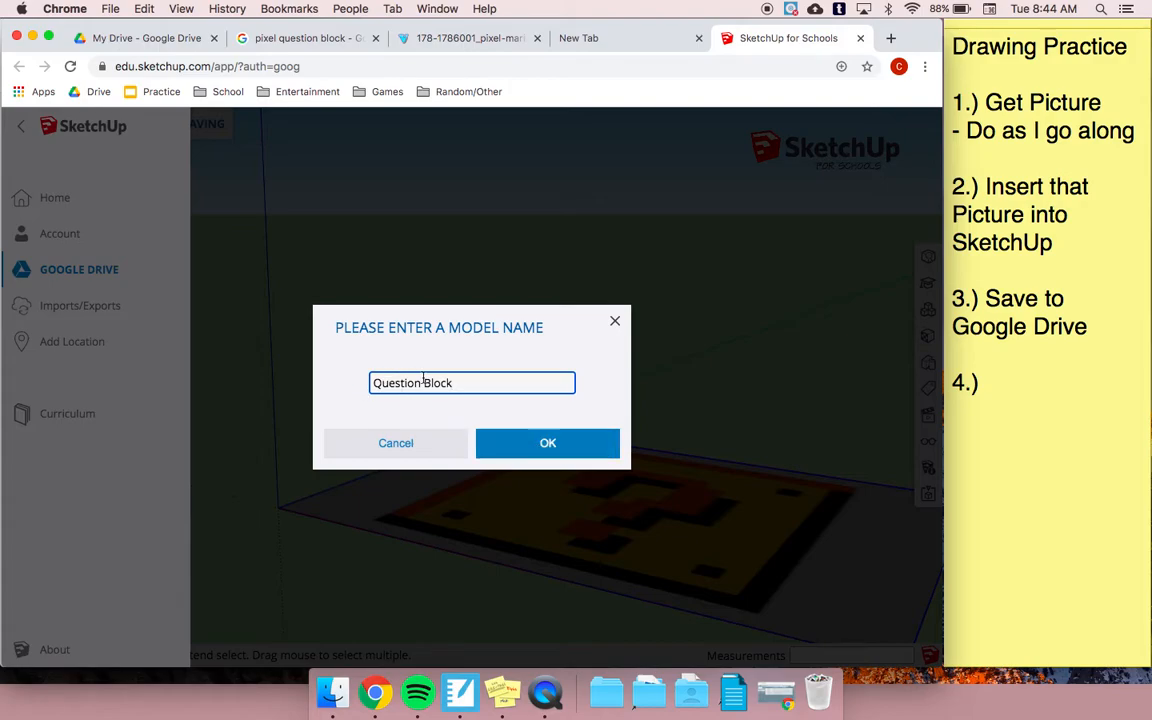
pyautogui.click(539, 443)
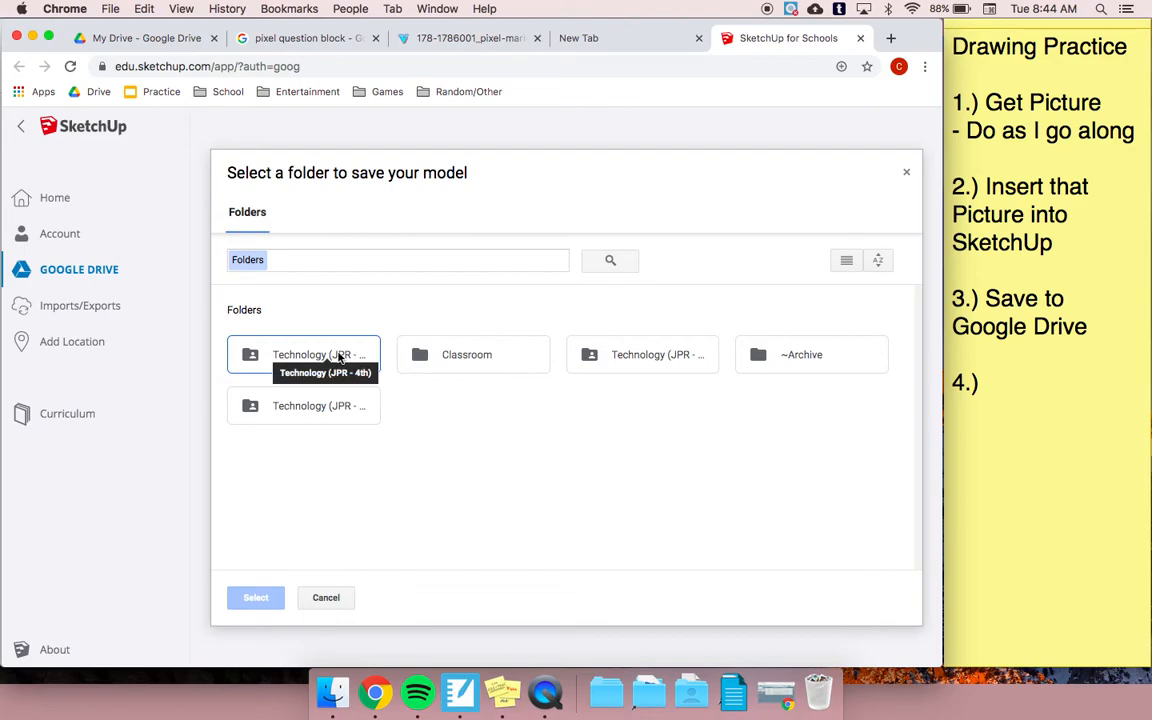
# Step: Save the model in the SketchUp folder inside the Technology (JPR - 2nd) folder
pyautogui.doubleClick(340, 413)
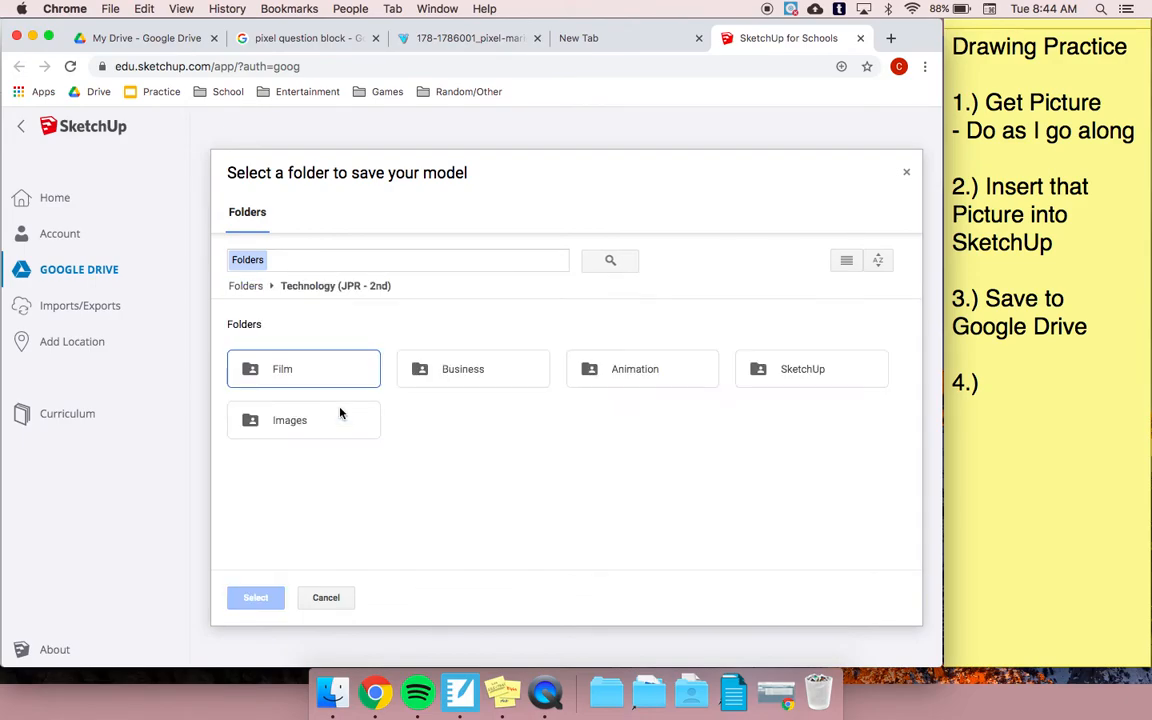
pyautogui.click(798, 377)
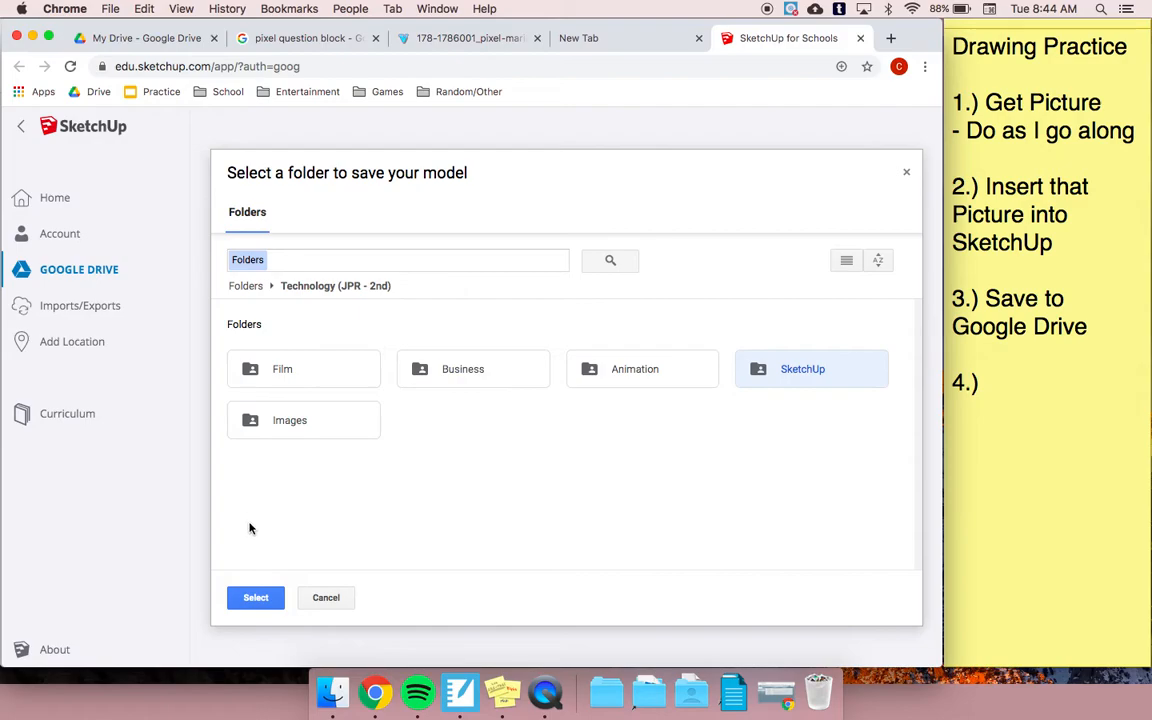
pyautogui.doubleClick(798, 367)
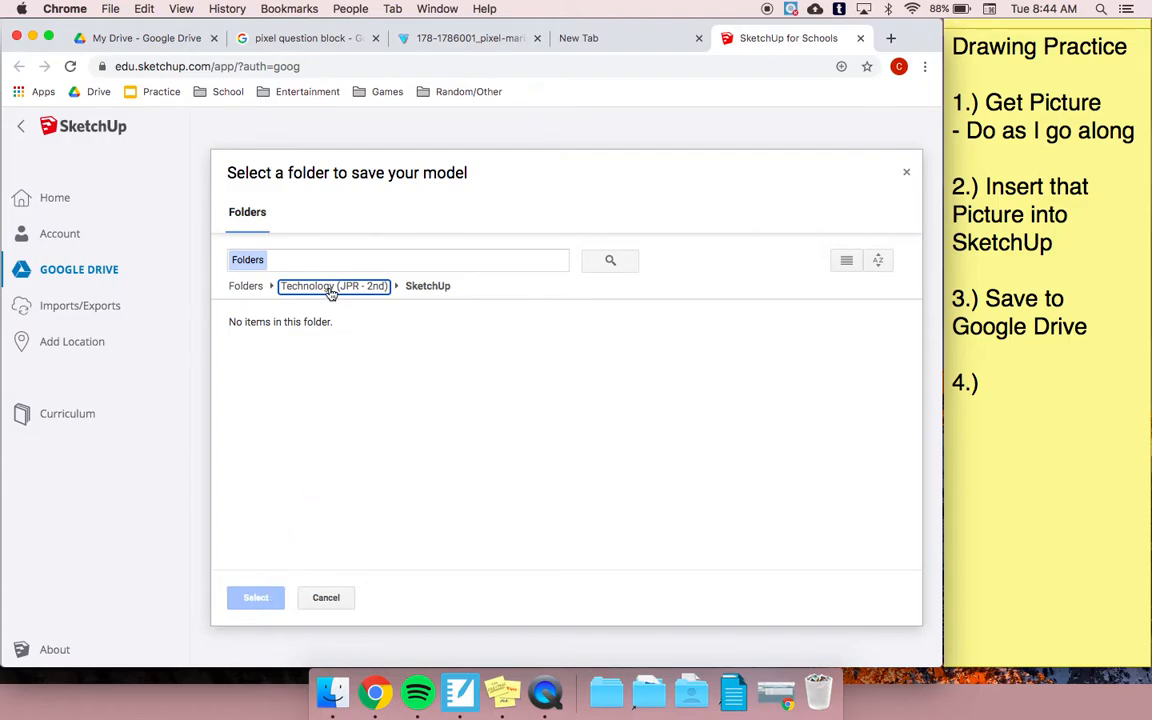
pyautogui.click(246, 286)
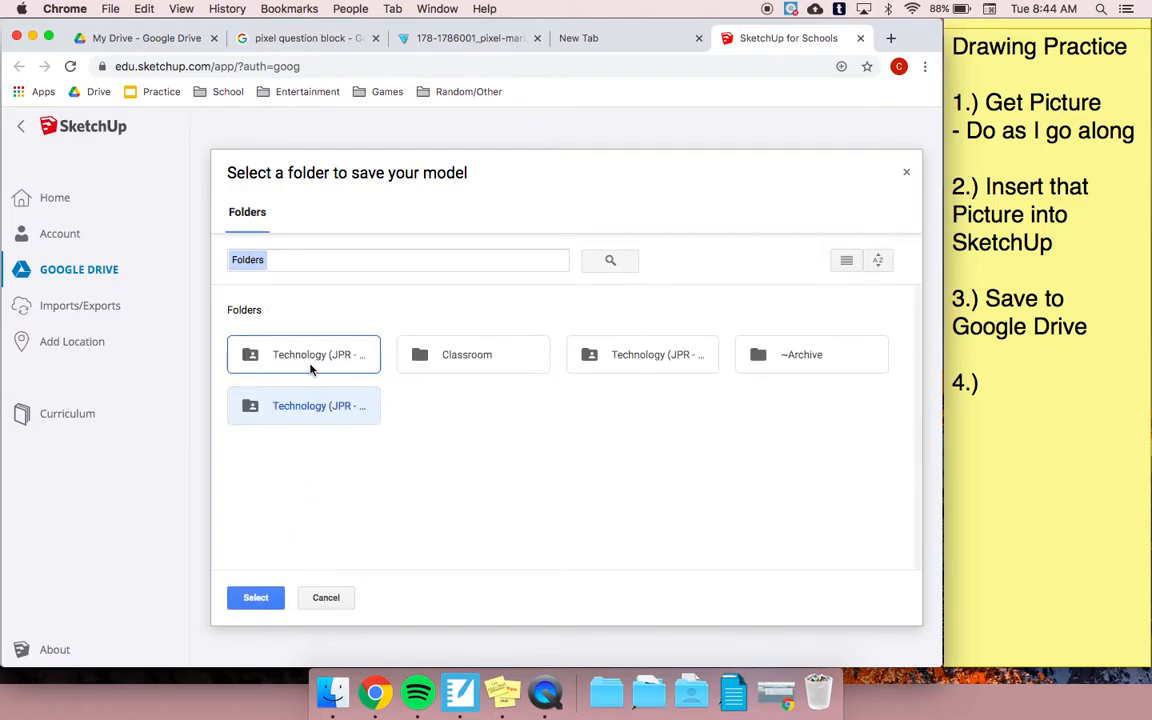
pyautogui.doubleClick(312, 402)
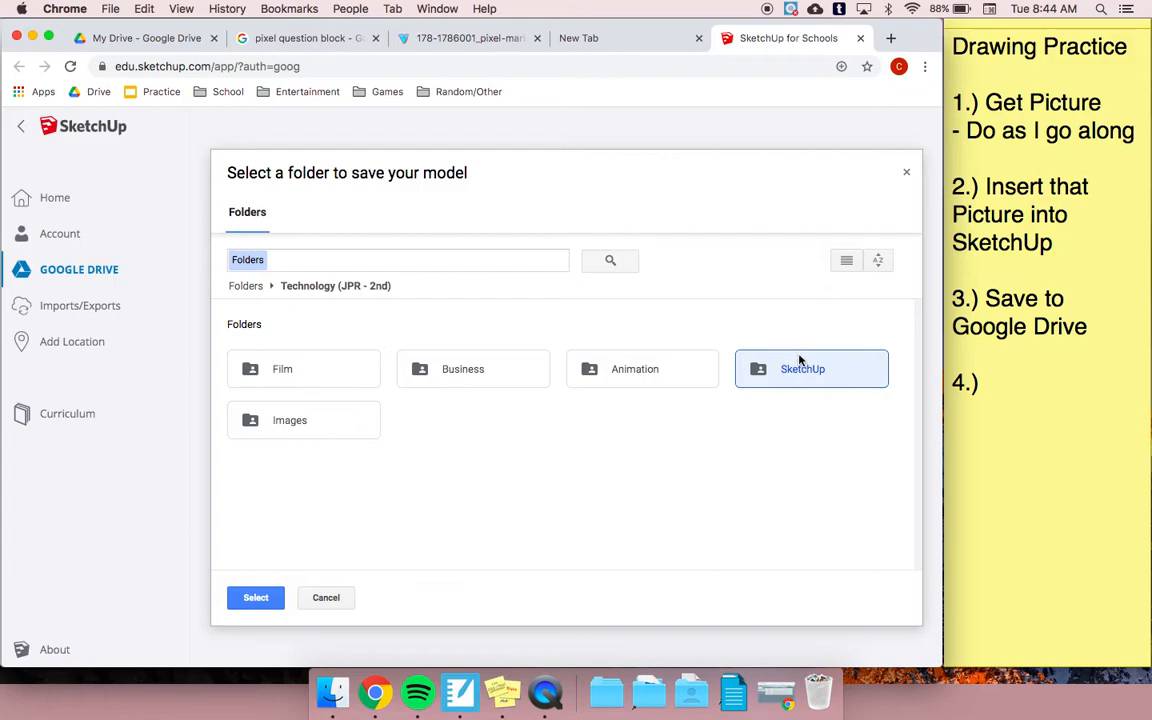
pyautogui.click(681, 356)
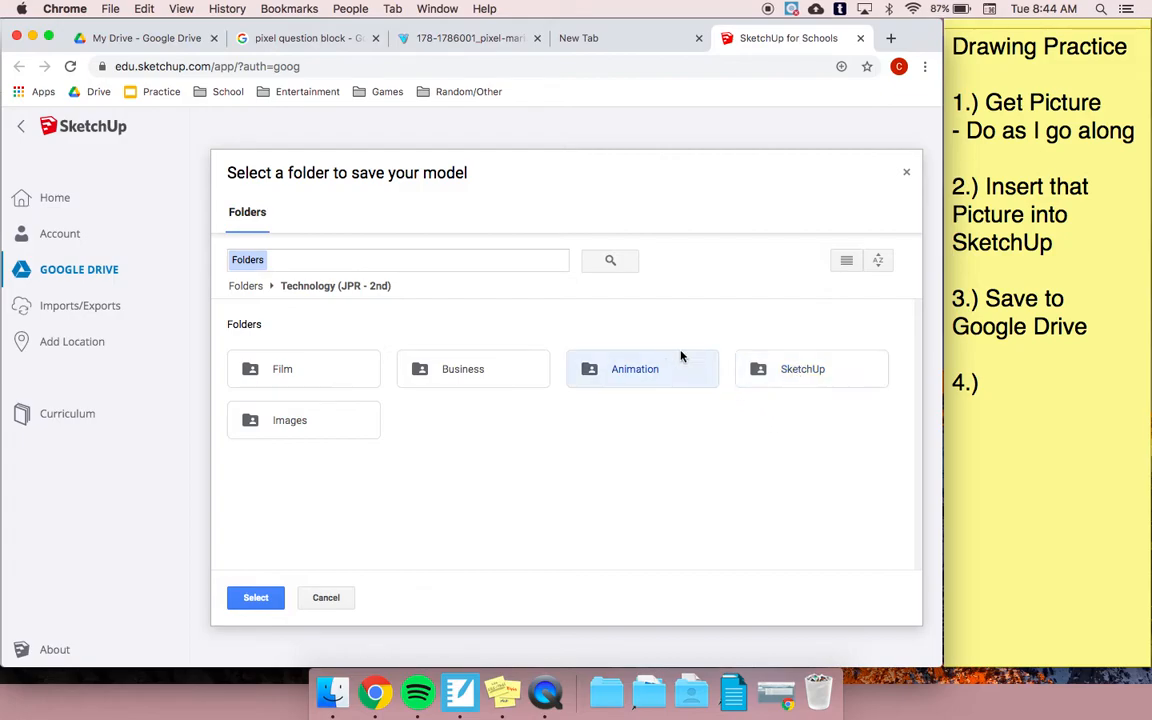
pyautogui.click(782, 372)
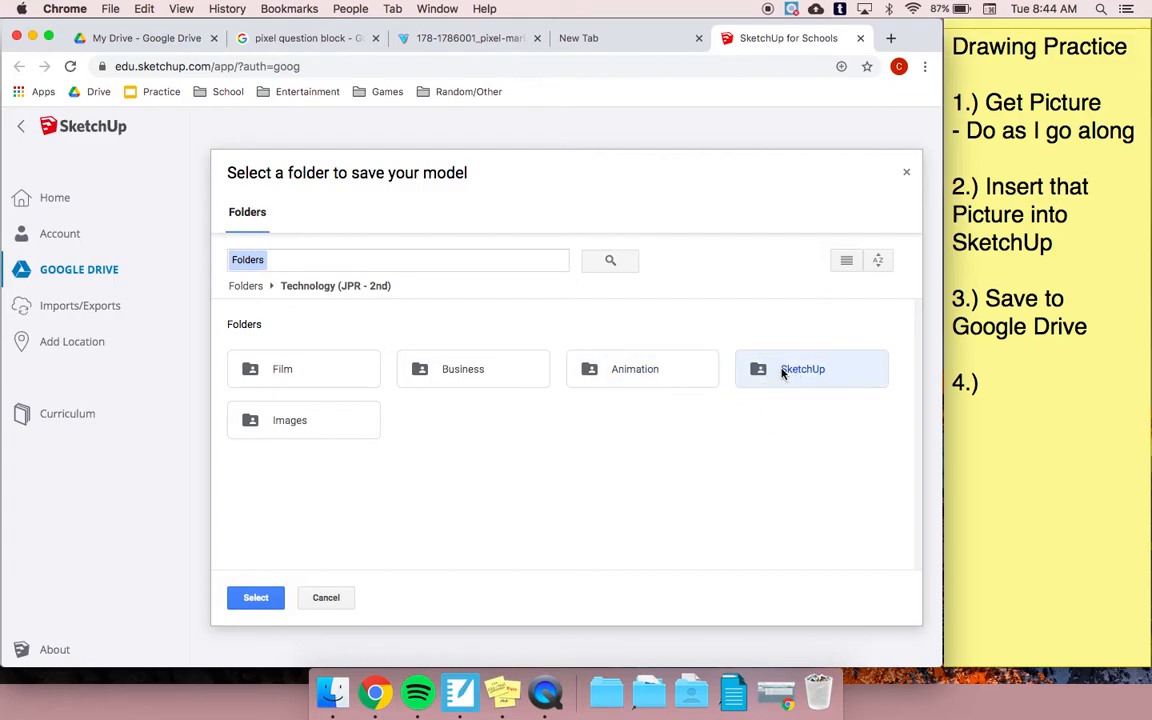
pyautogui.click(257, 598)
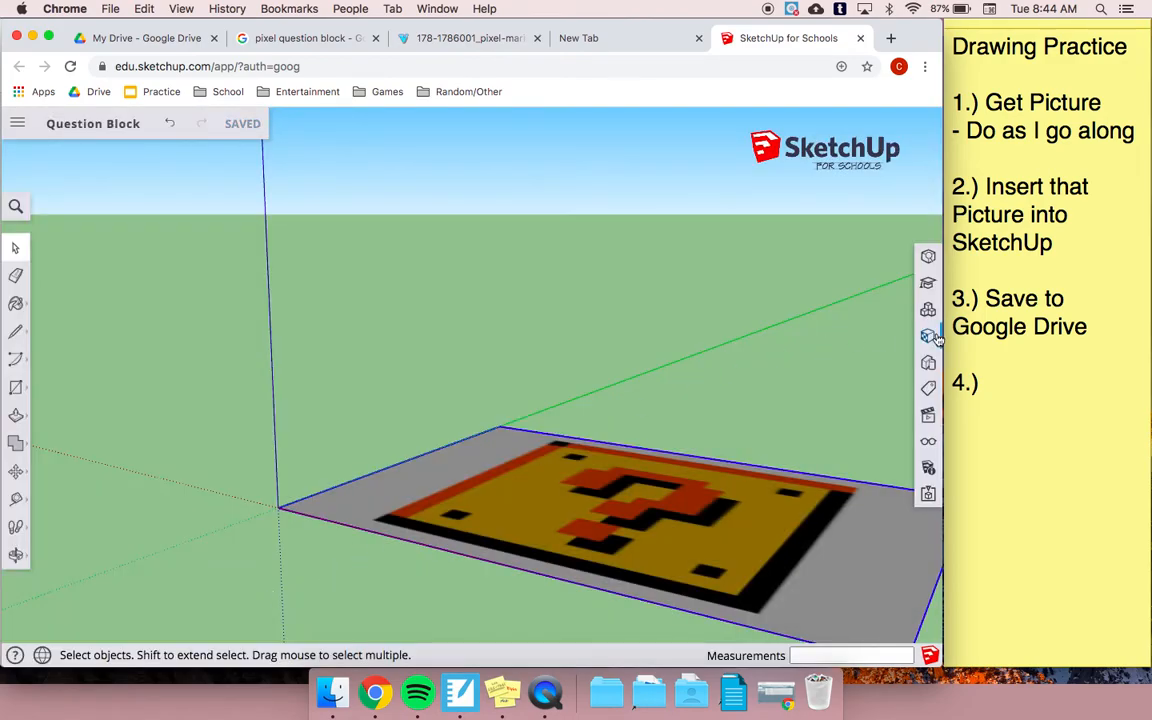
# Step: In Google Drive, open the SketchUp folder inside Technology (JPR - 2nd) and select Question Block.skp
pyautogui.click(170, 38)
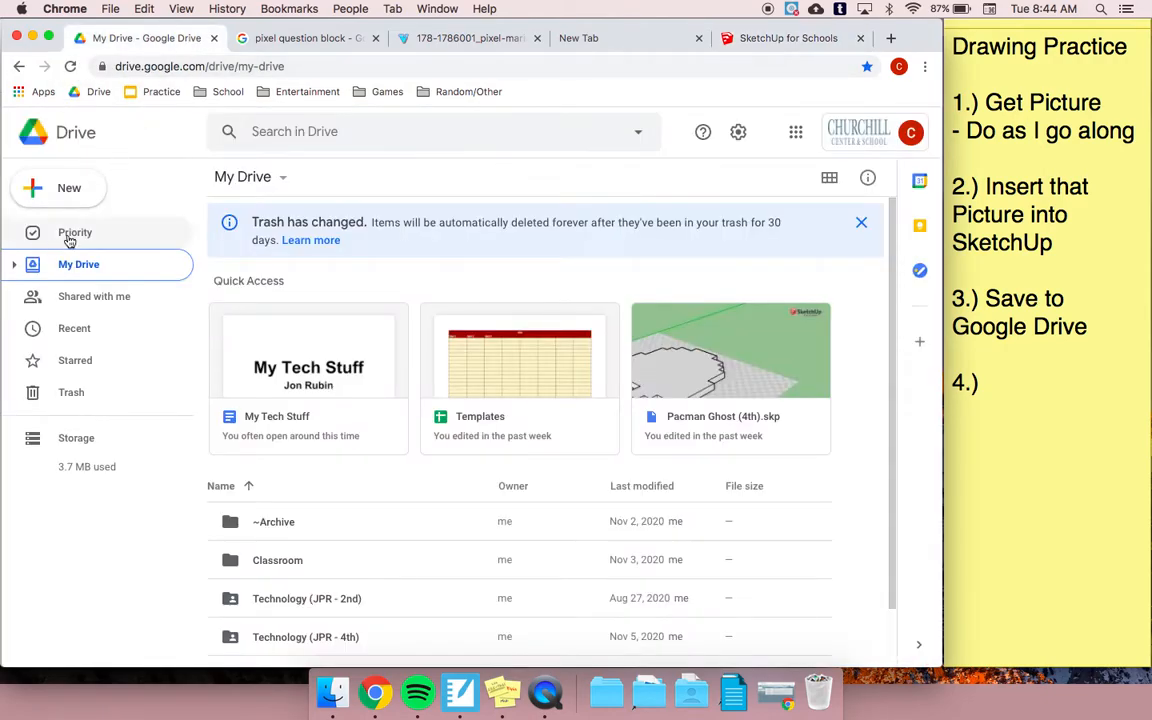
pyautogui.click(17, 264)
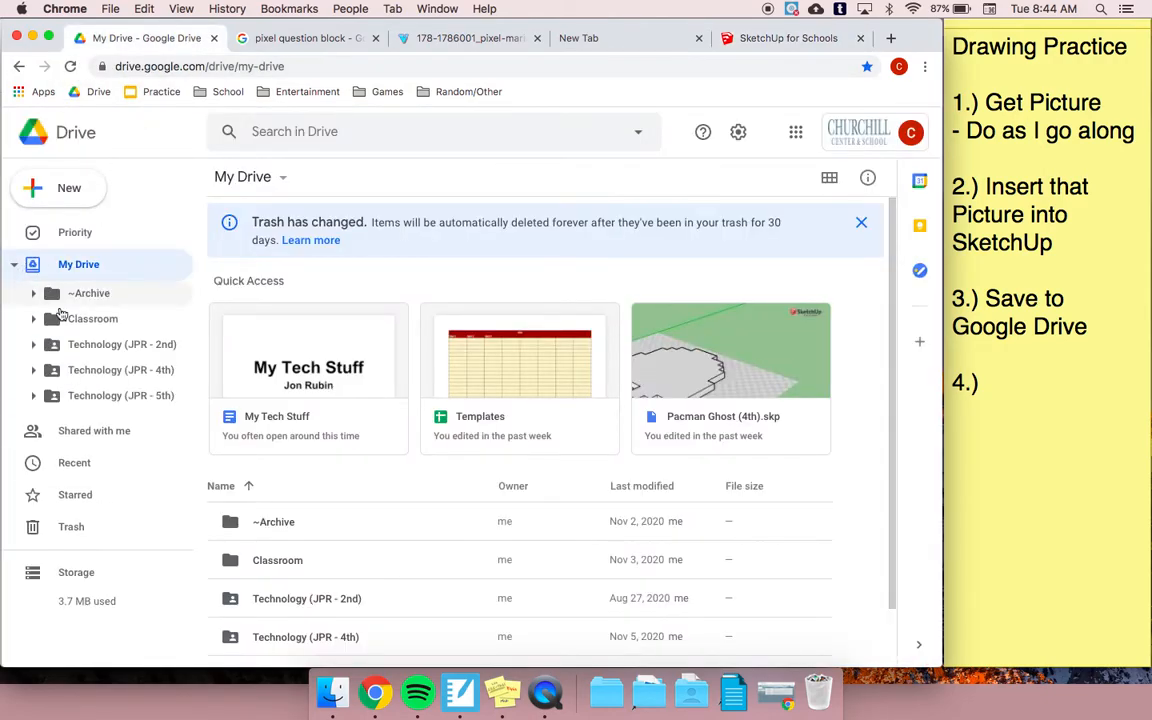
pyautogui.click(62, 345)
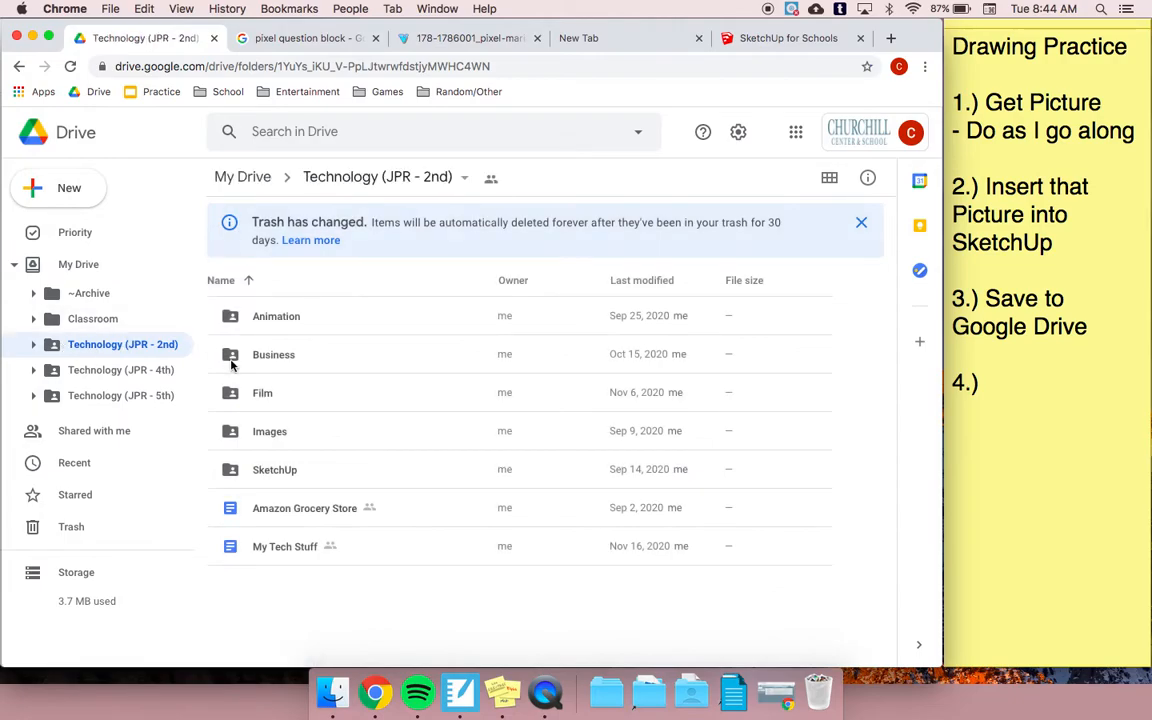
pyautogui.doubleClick(280, 470)
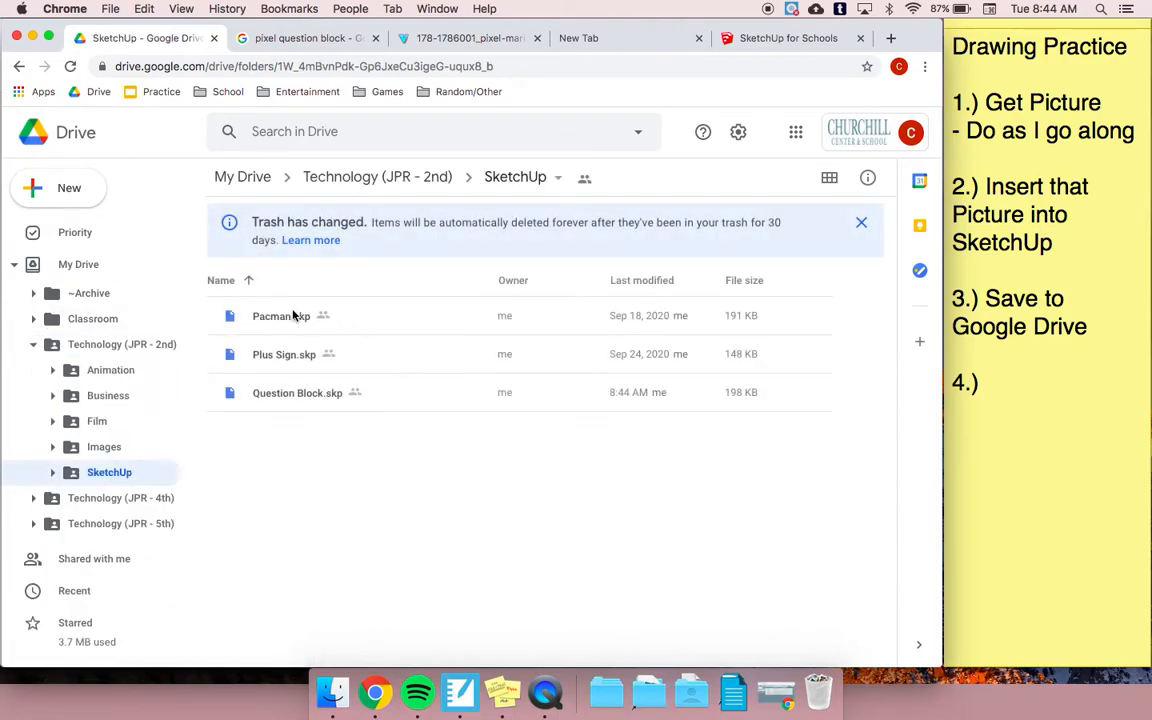
pyautogui.click(279, 397)
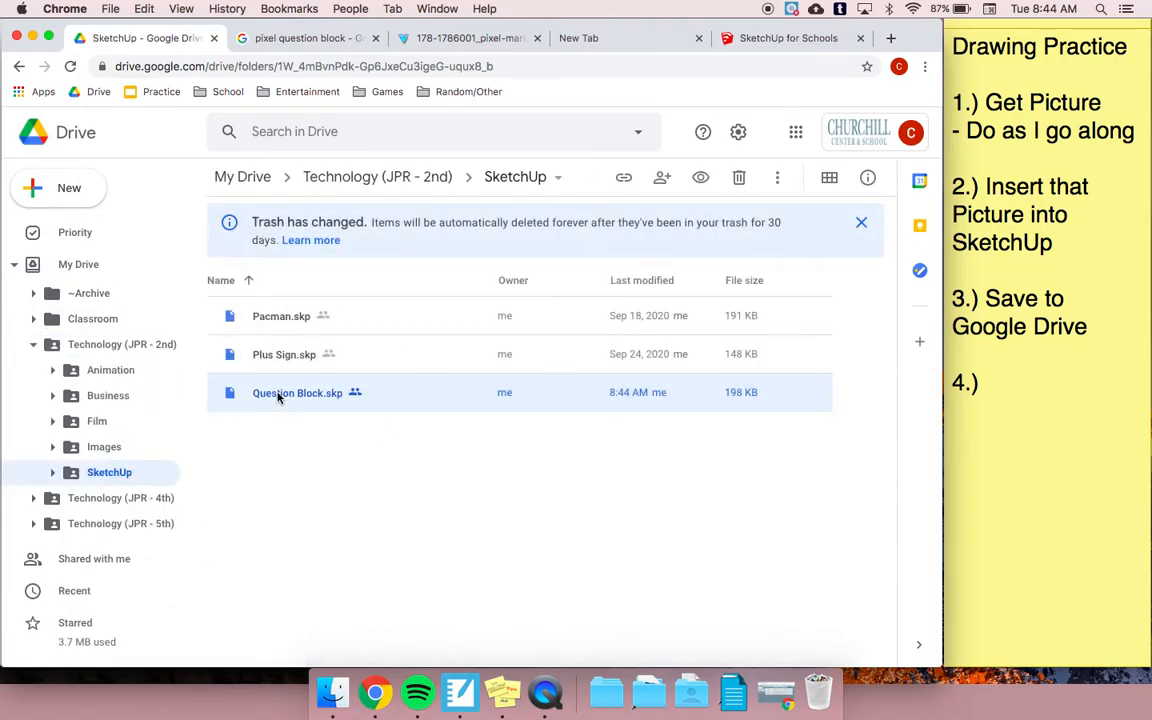
# Step: Go back to My Drive, retrace the folder path through Technology (JPR - 2nd) to SketchUp, and select Question Block.skp again
pyautogui.click(72, 264)
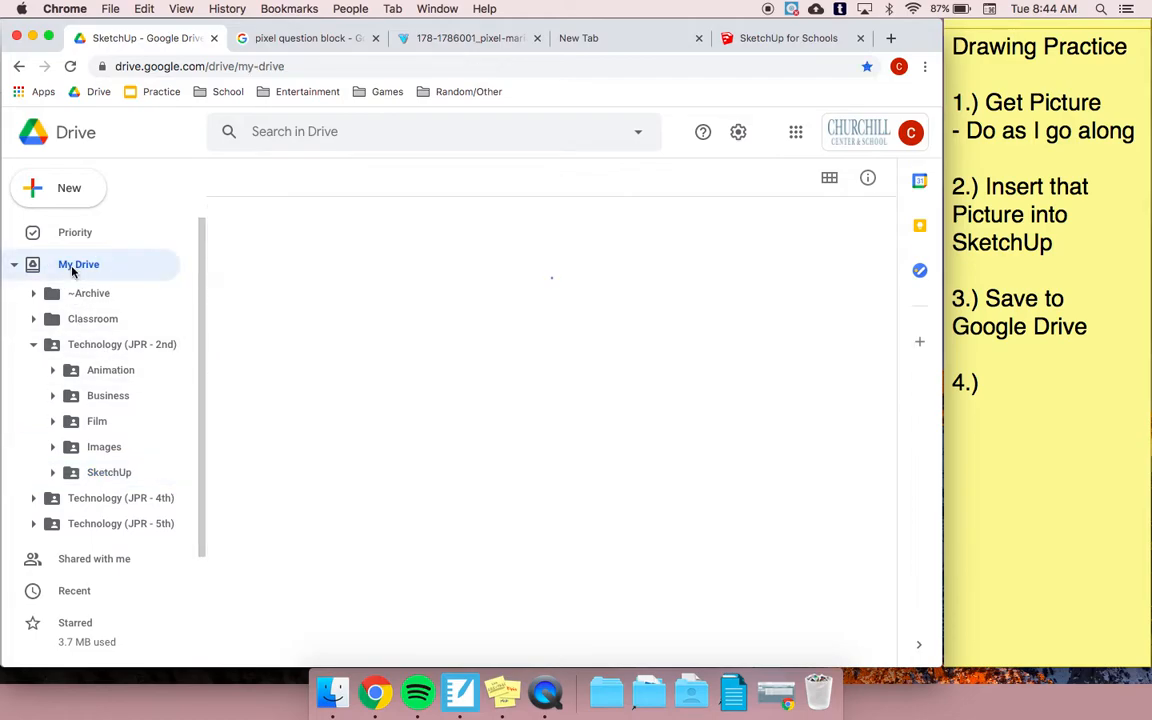
pyautogui.click(88, 345)
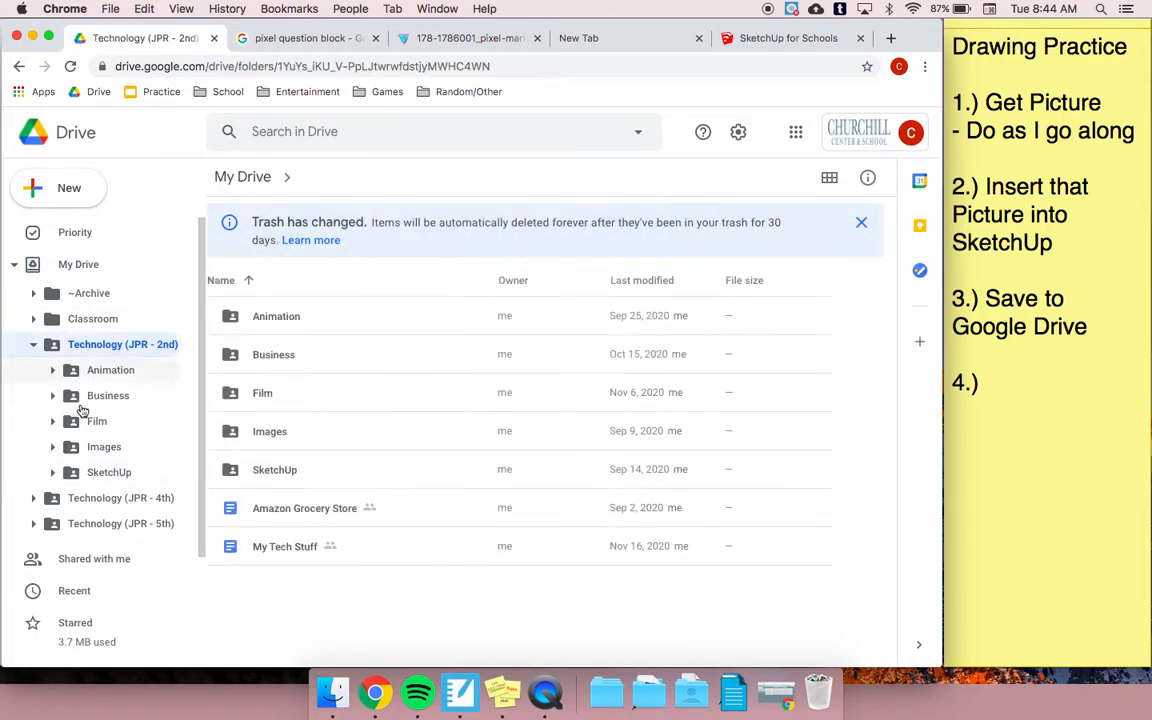
pyautogui.click(100, 472)
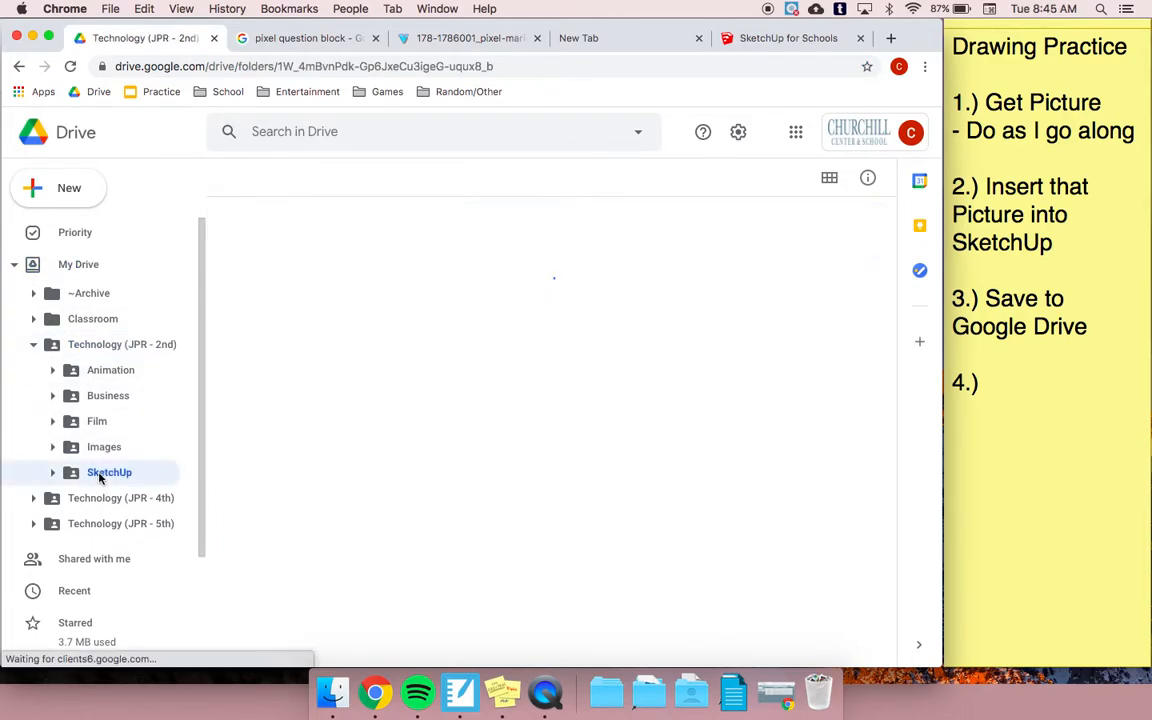
pyautogui.click(13, 265)
pyautogui.click(13, 265)
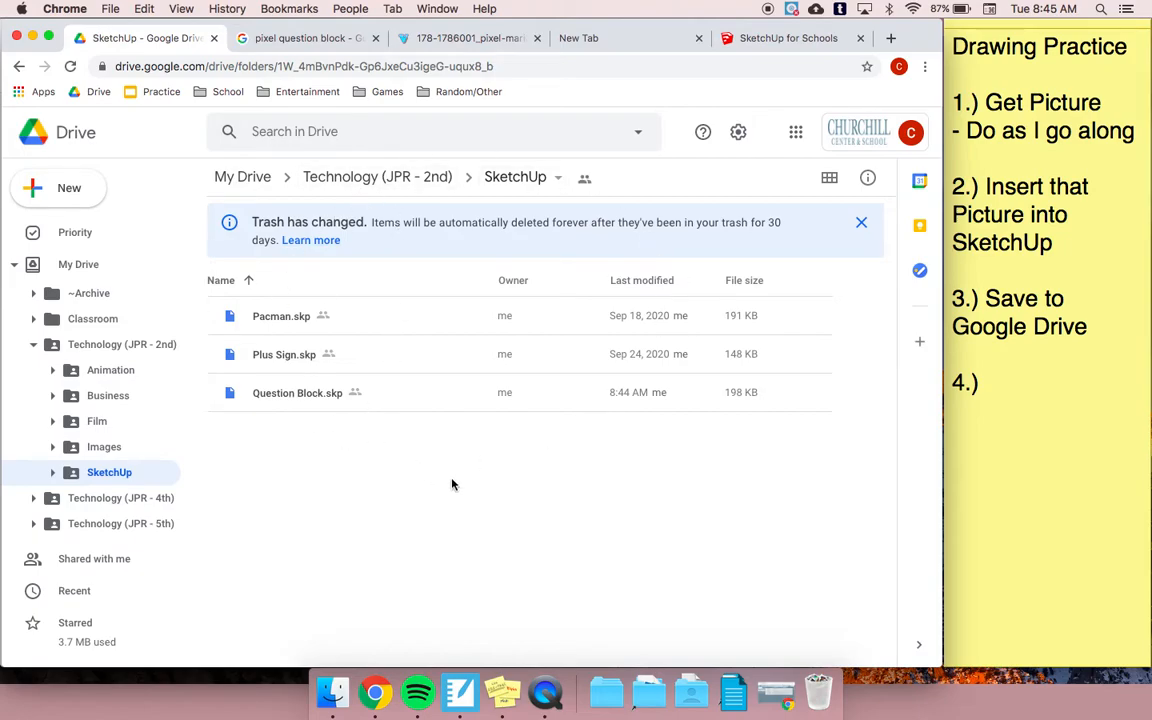
pyautogui.click(430, 394)
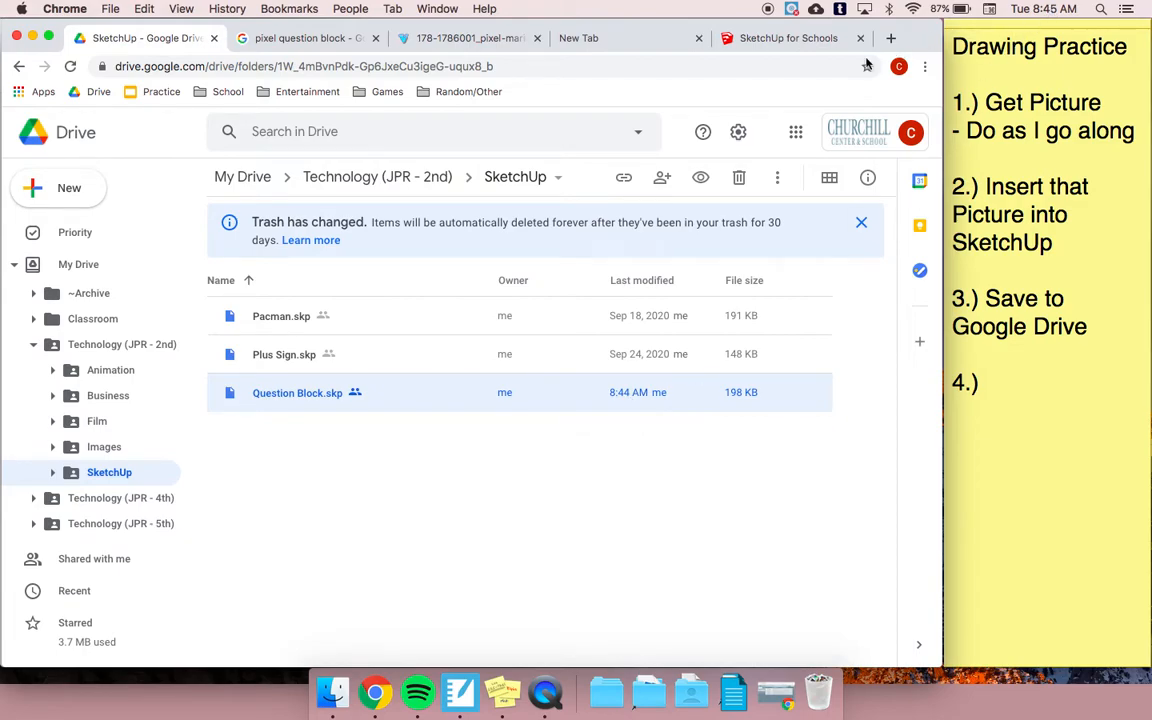
# Step: In the SketchUp model, outline the question block with a square about 9' 6 9/16" per side and draw an inner rectangle about 7' 7 3/4" by 7' 2 1/4"
pyautogui.click(811, 40)
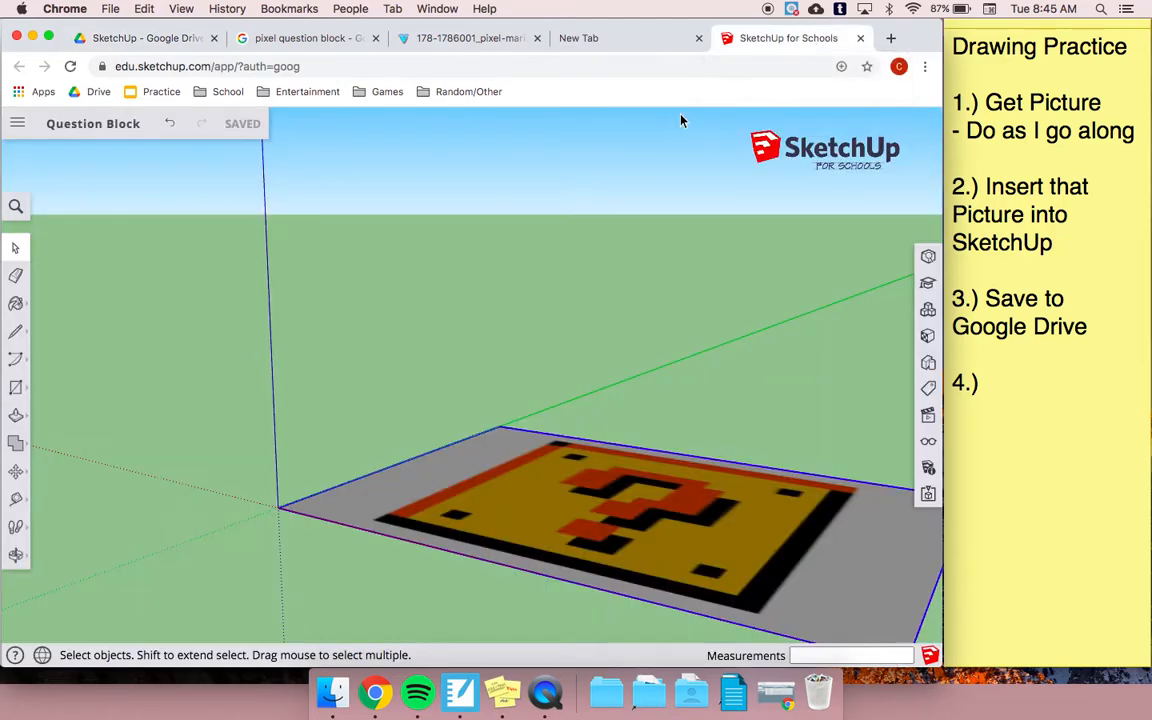
pyautogui.press('o')
pyautogui.moveTo(317, 276); pyautogui.dragTo(369, 413)
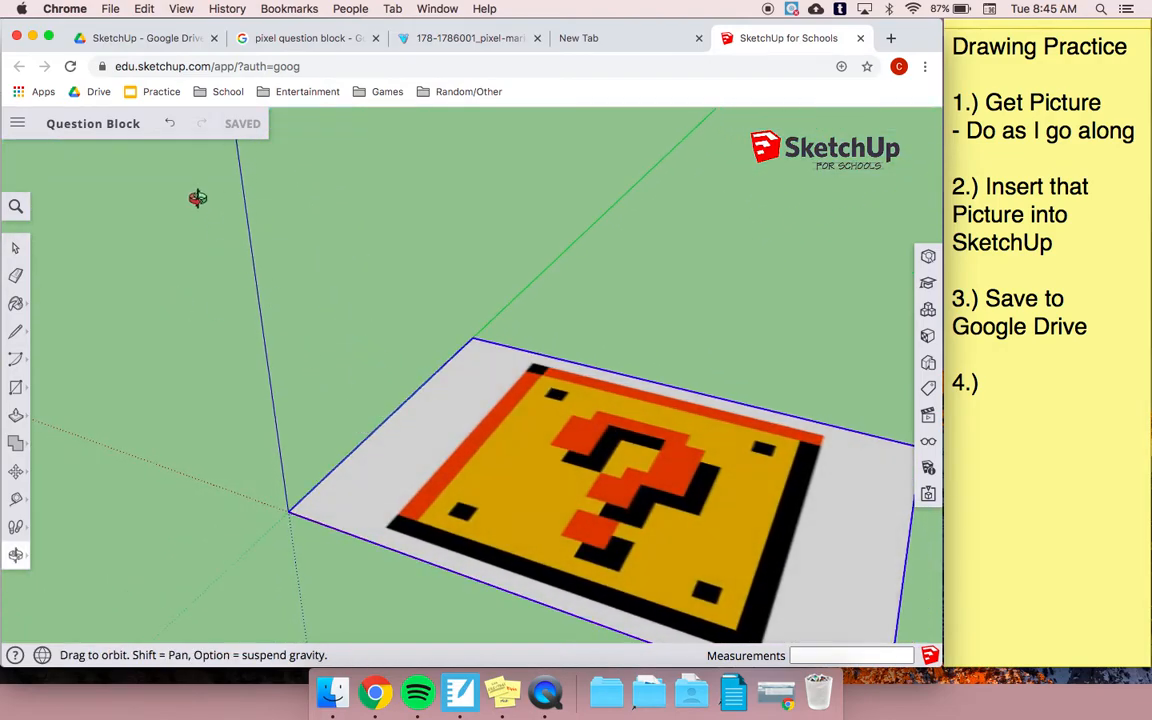
pyautogui.scroll(-3, 156, 171)
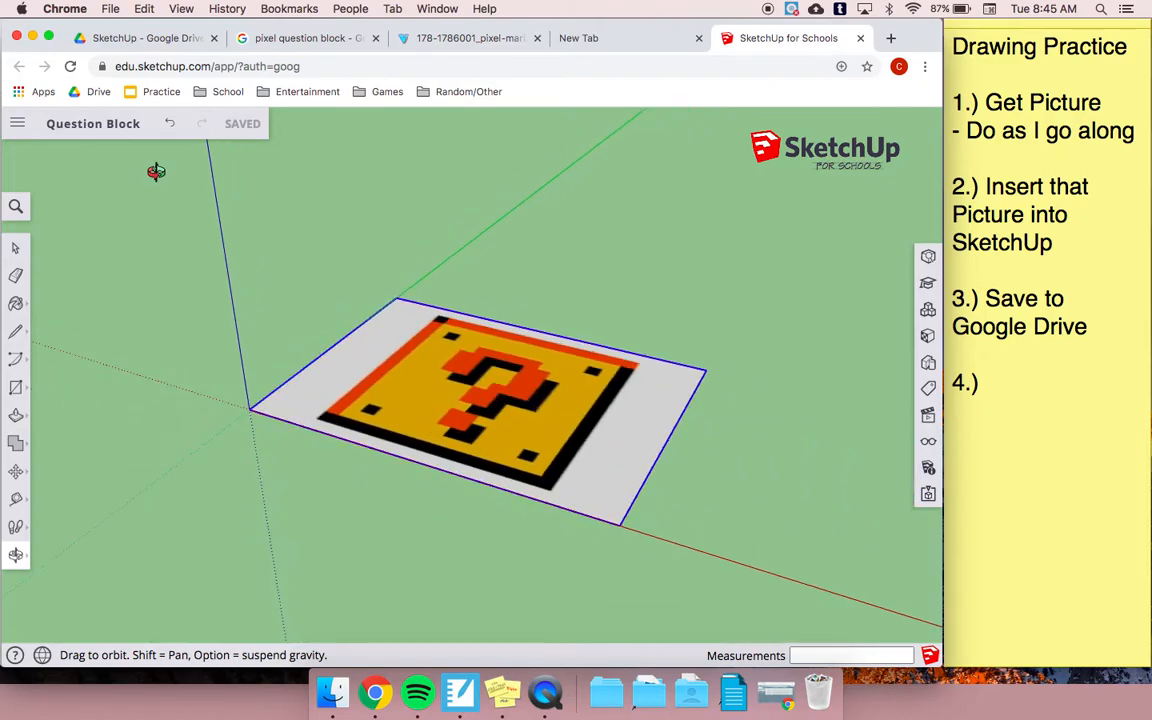
pyautogui.scroll(5, 468, 399)
pyautogui.scroll(-5, 463, 404)
pyautogui.moveTo(463, 404); pyautogui.dragTo(240, 405)
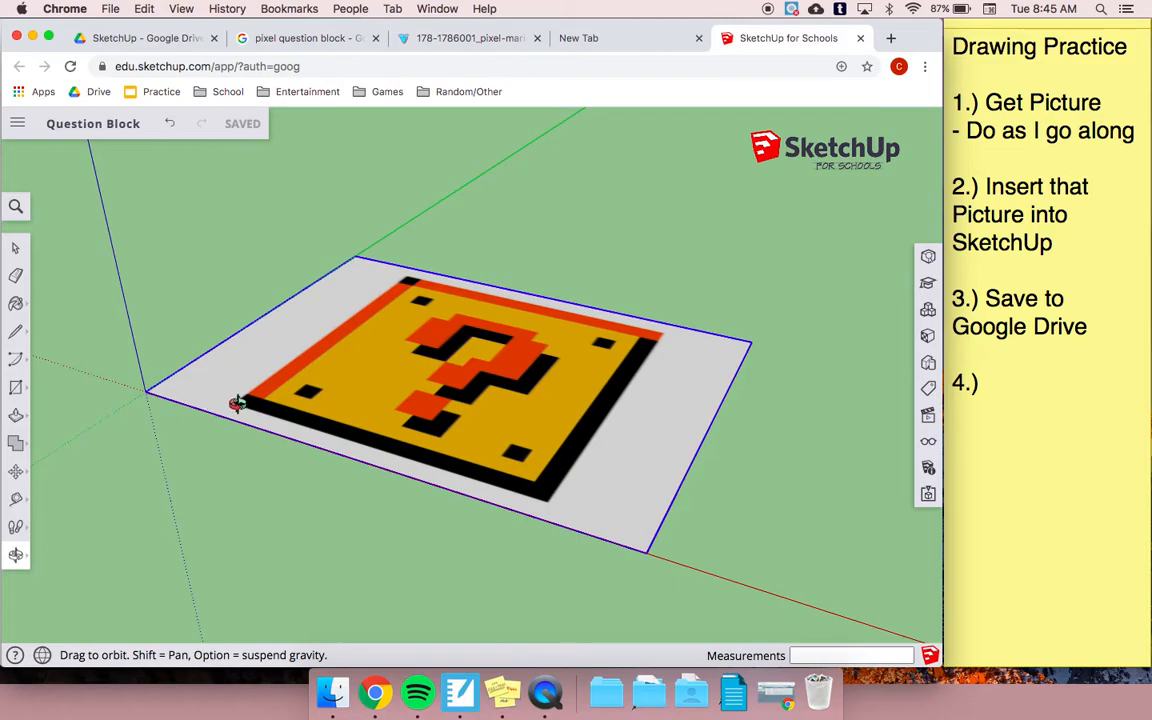
pyautogui.scroll(4, 240, 405)
pyautogui.scroll(-3, 238, 404)
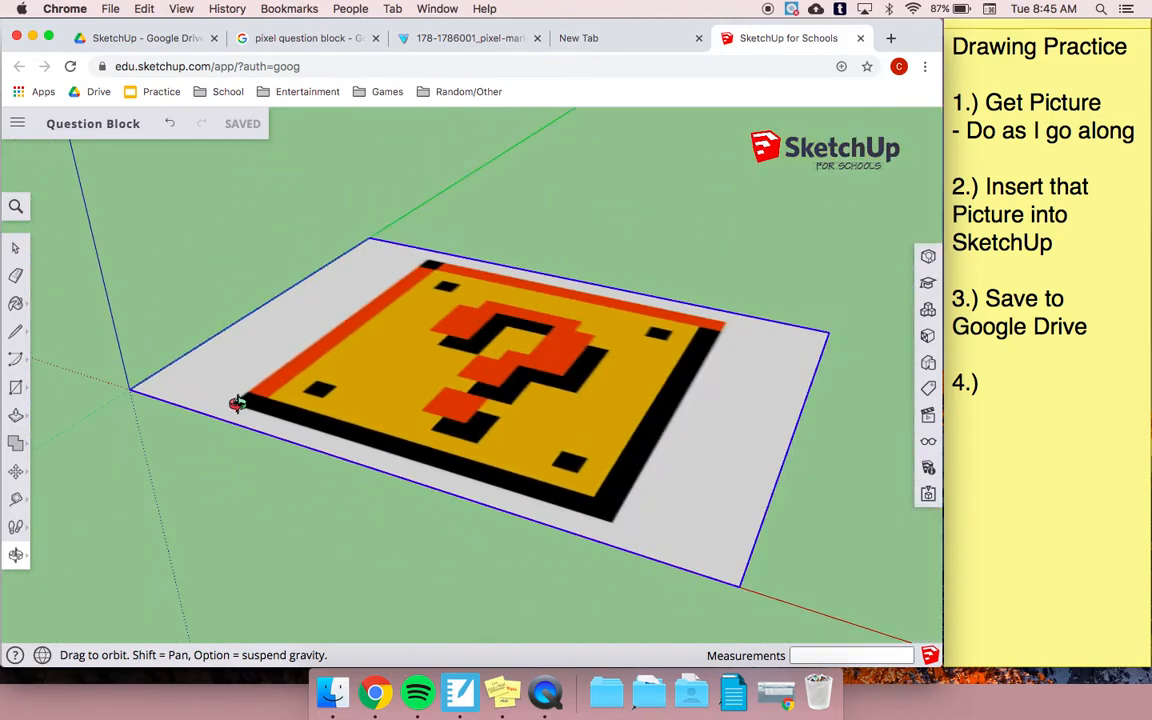
pyautogui.press('r')
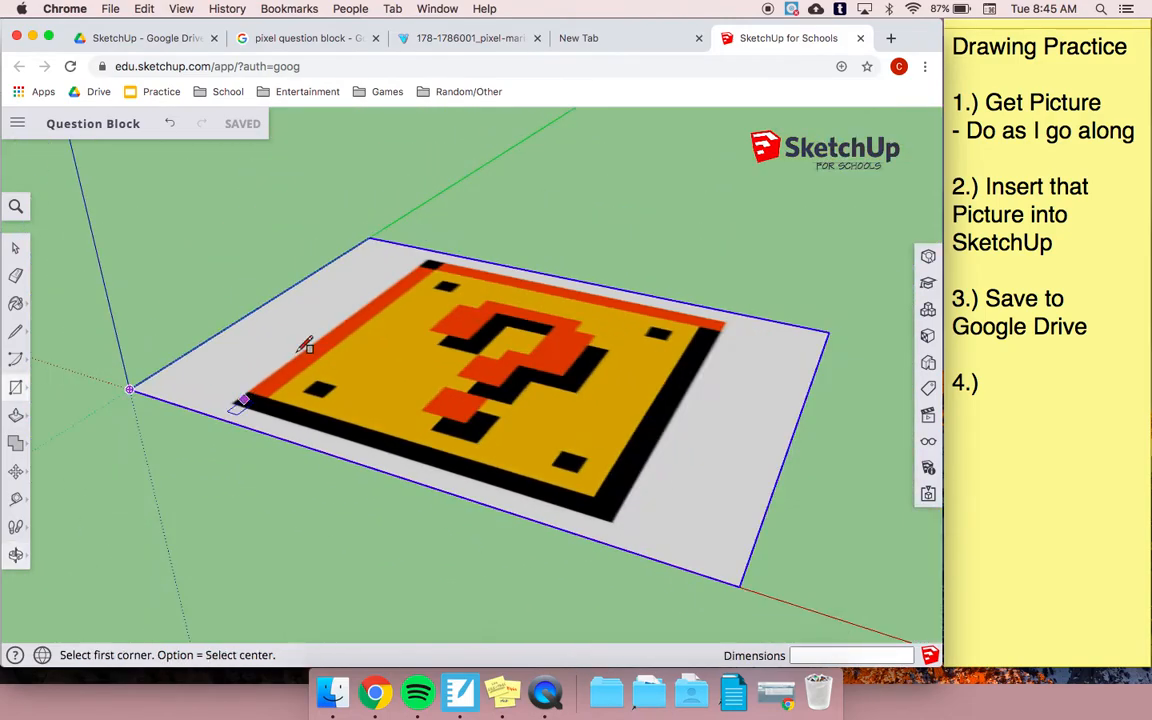
pyautogui.click(427, 258)
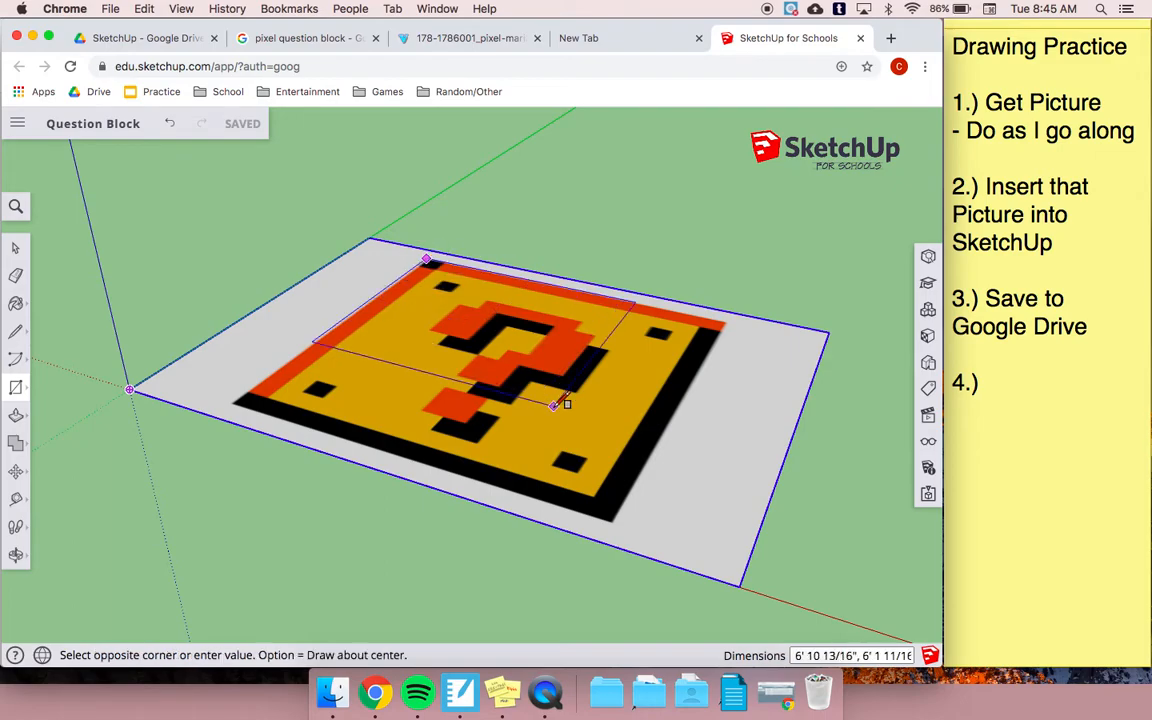
pyautogui.click(612, 521)
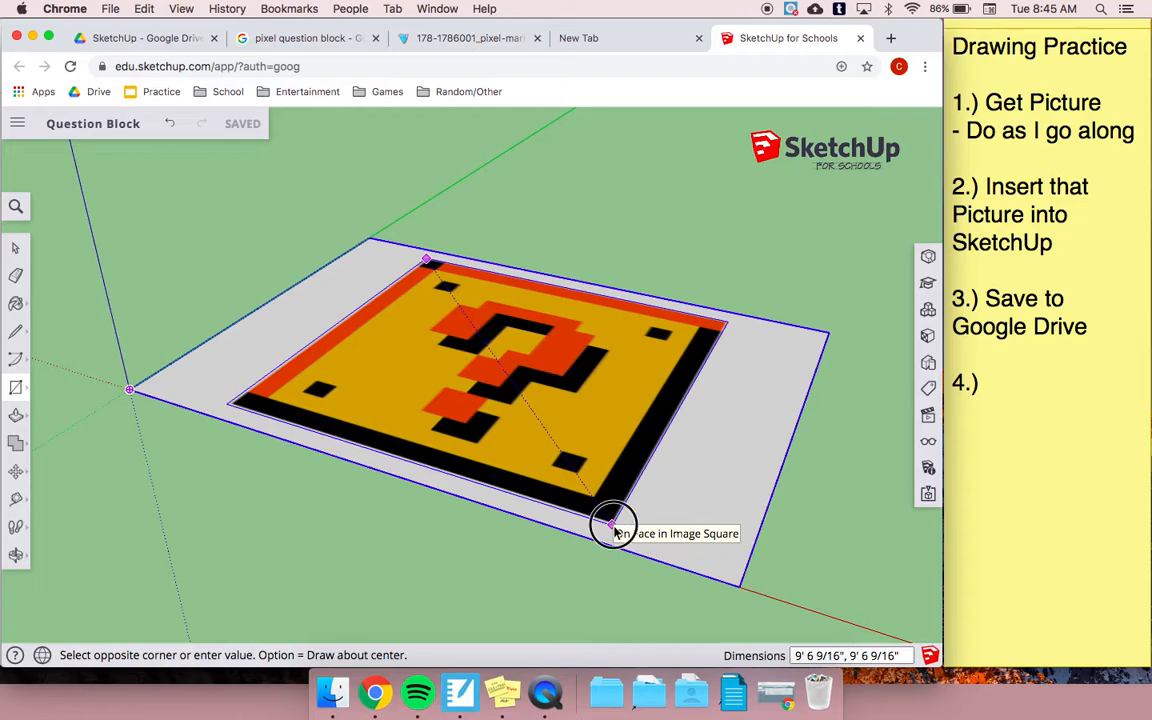
pyautogui.click(430, 280)
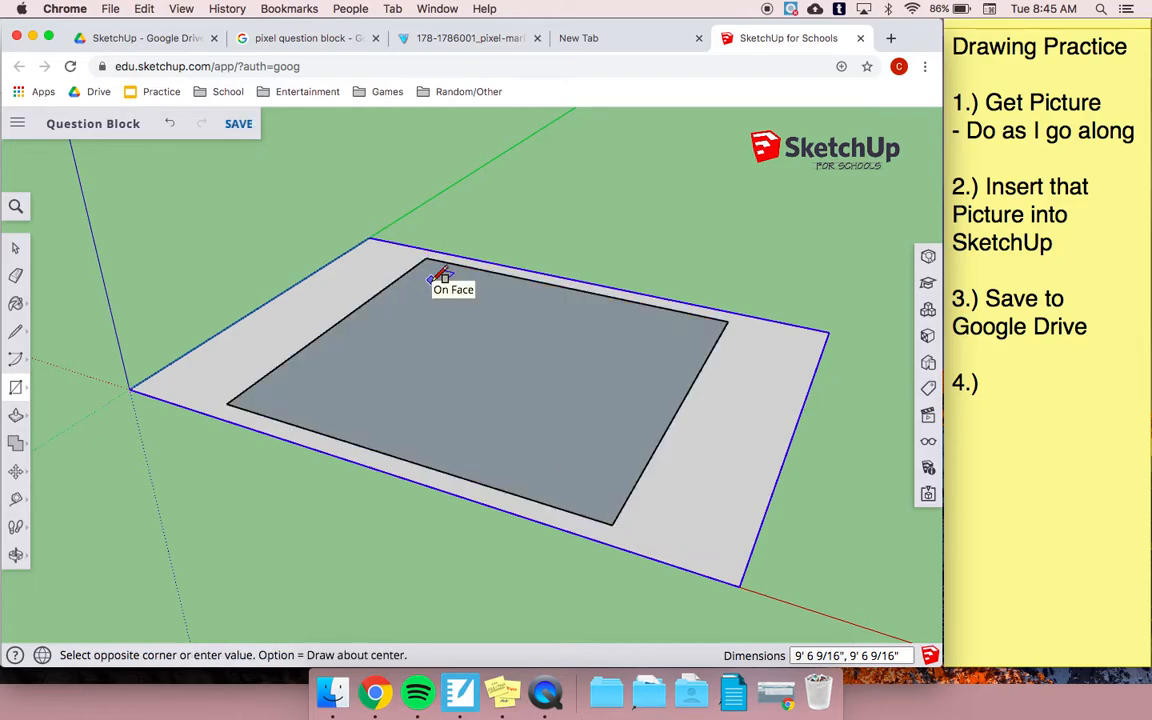
pyautogui.click(584, 484)
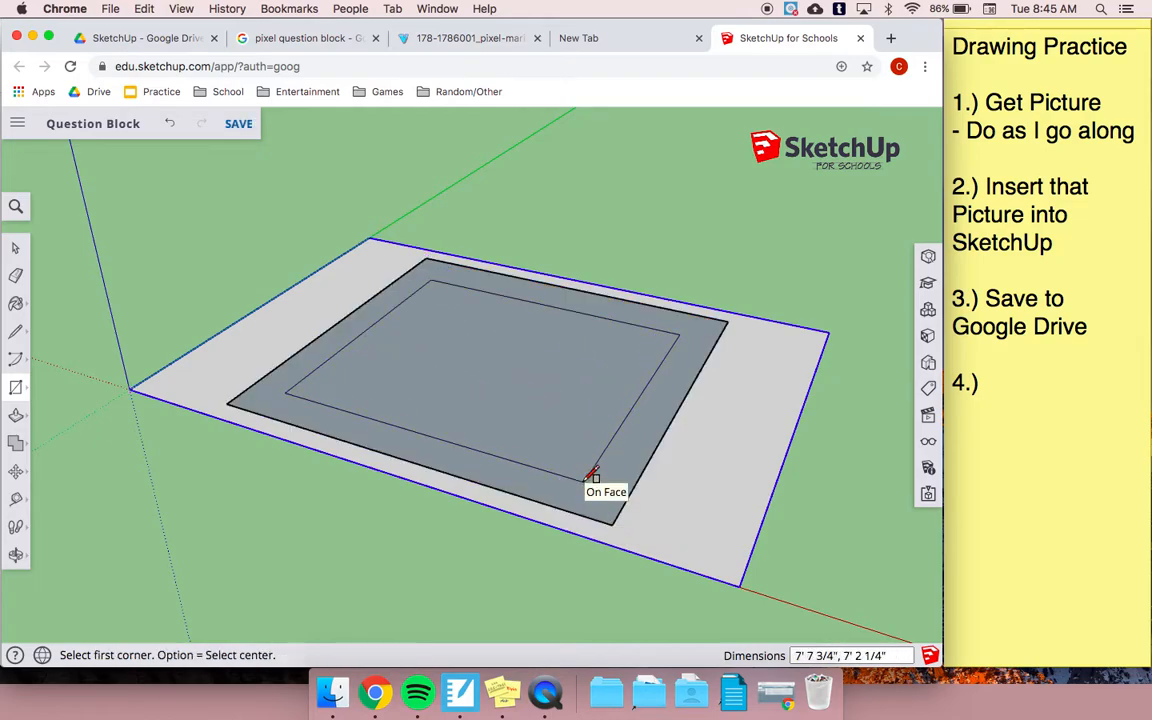
# Step: Draw a question mark freehand on the inner rectangle of the block, with a small separate dot beneath its hook
pyautogui.click(15, 331)
pyautogui.click(55, 318)
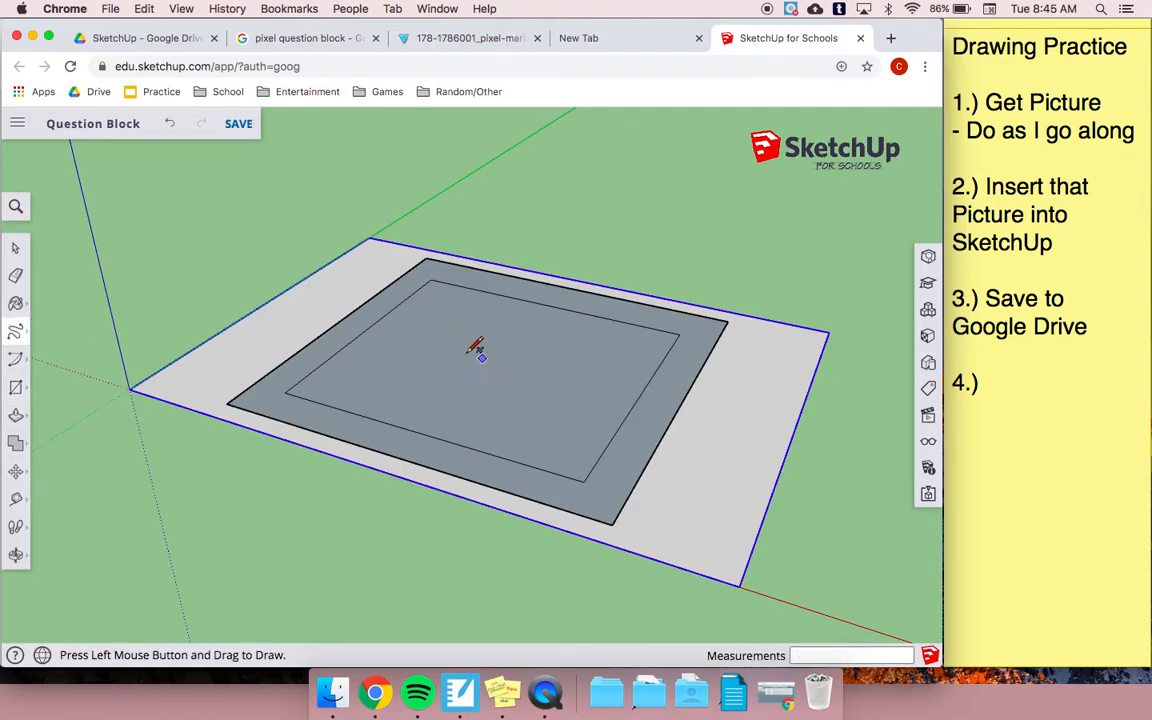
pyautogui.moveTo(463, 342)
pyautogui.mouseDown()
pyautogui.moveTo(506, 327)
pyautogui.moveTo(473, 374)
pyautogui.mouseUp()
pyautogui.rightClick(458, 391)
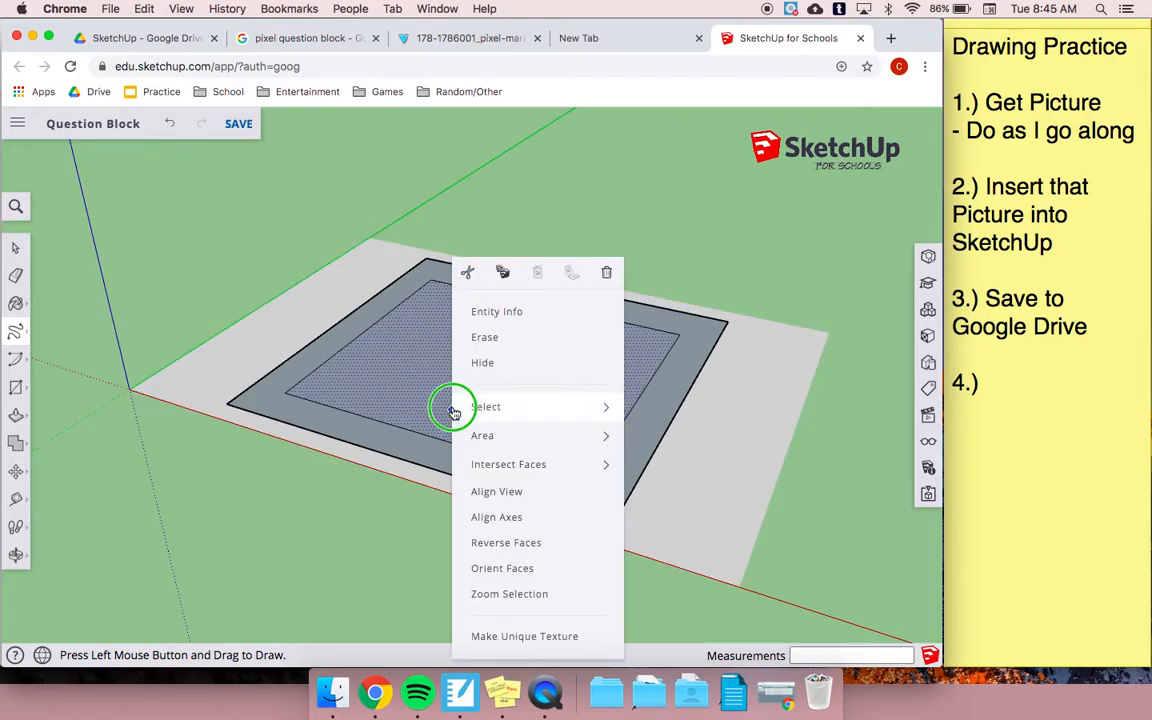
pyautogui.moveTo(453, 410)
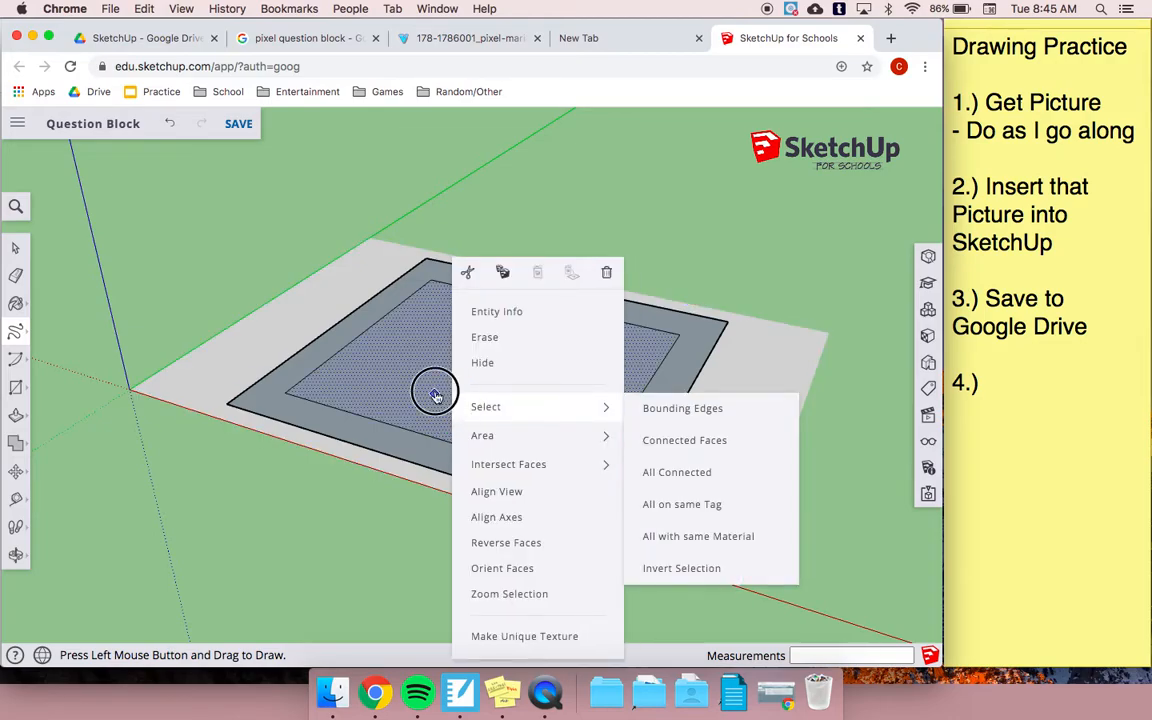
pyautogui.click(432, 391)
pyautogui.moveTo(461, 400); pyautogui.dragTo(460, 405)
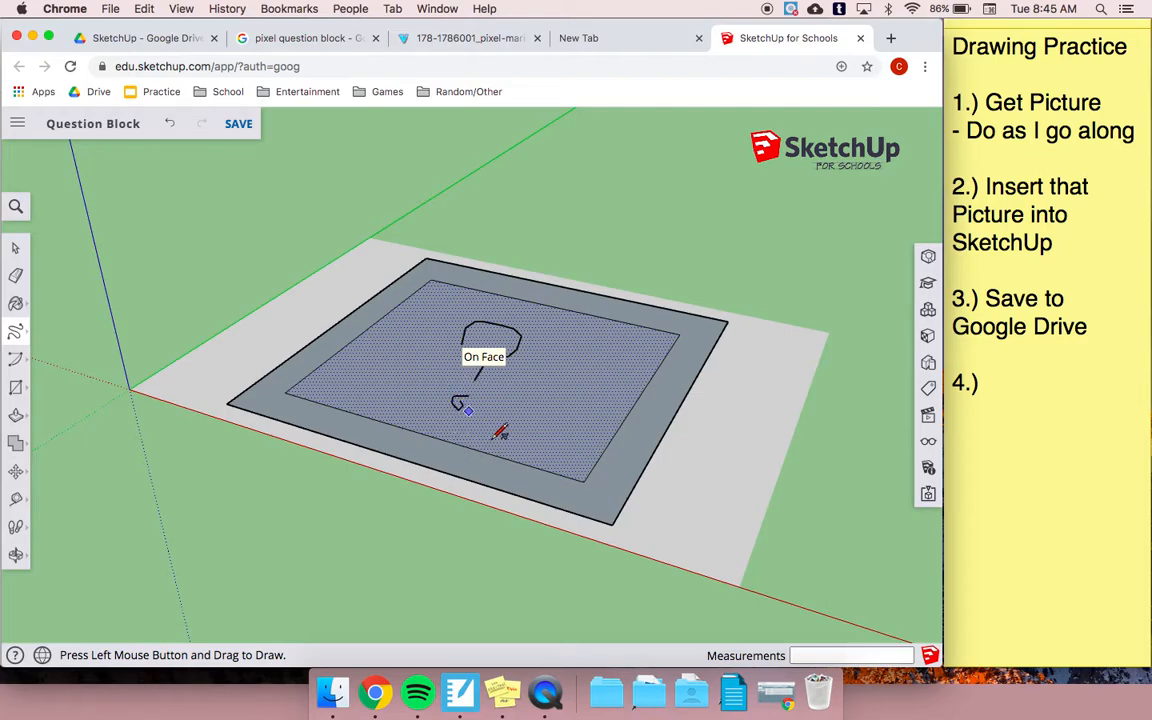
# Step: Undo the freehand question mark and both rectangles drawn over the picture
pyautogui.press('super+z')
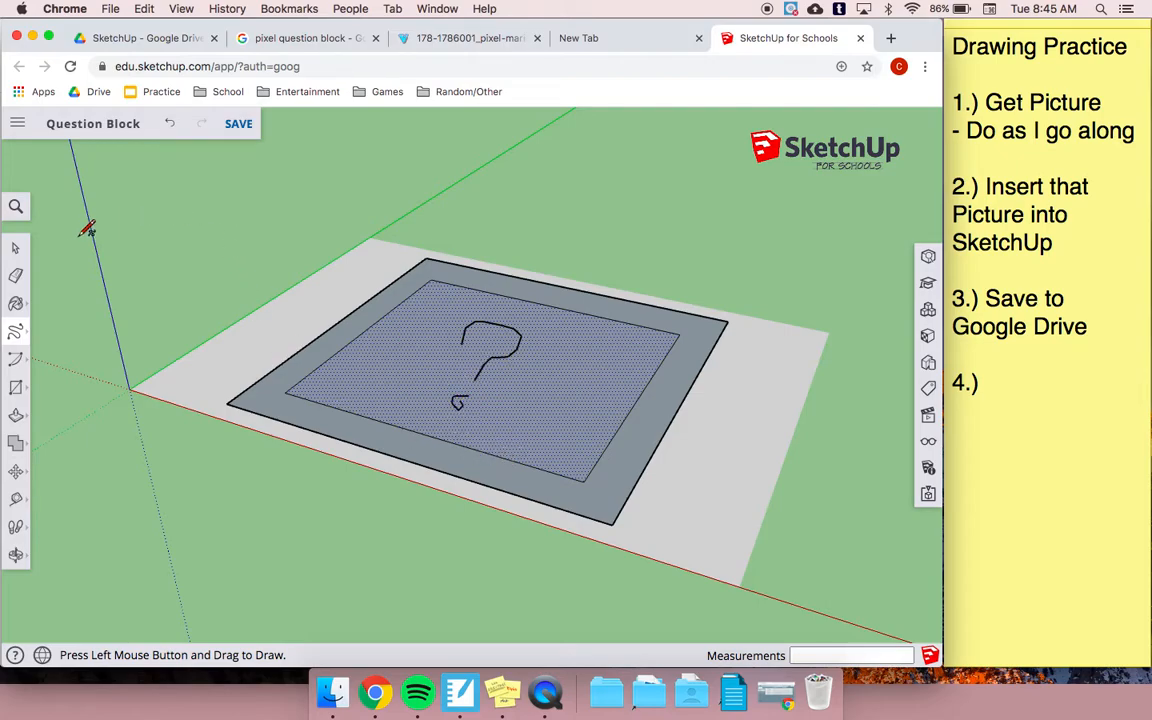
pyautogui.press('super+z')
pyautogui.press('super+z')
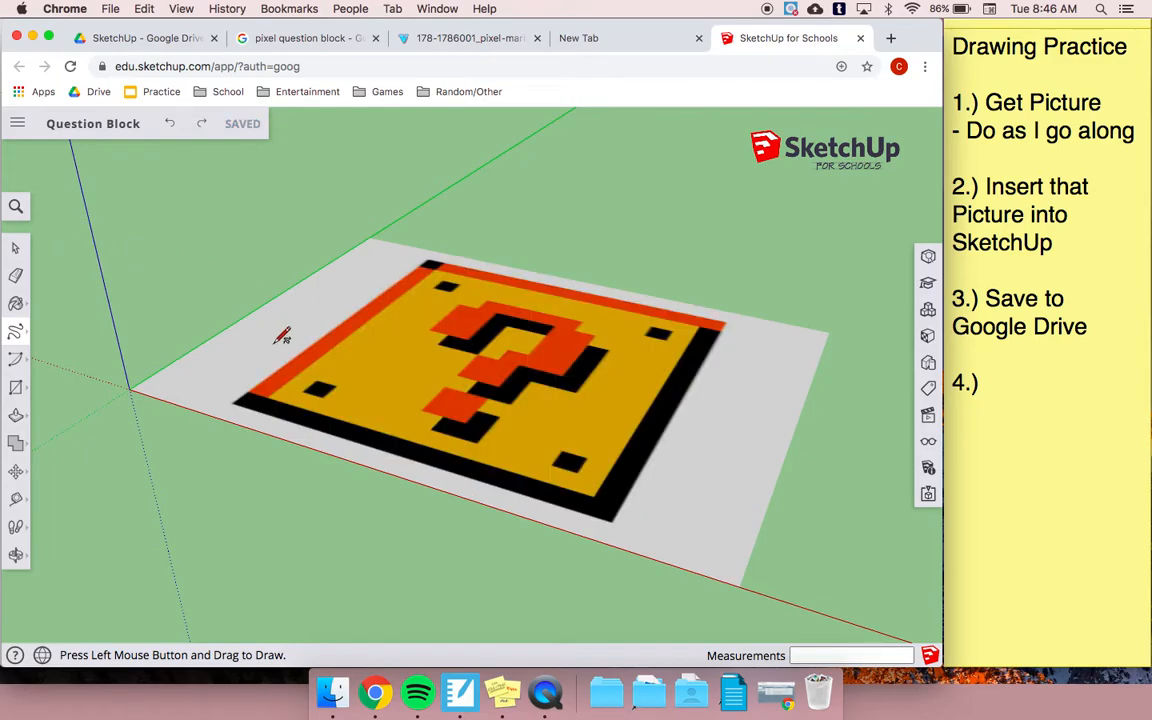
# Step: Try covering the whole inserted picture with a rectangle from the origin to its opposite corner, and undo it
pyautogui.press('o')
pyautogui.moveTo(370, 476); pyautogui.dragTo(496, 375)
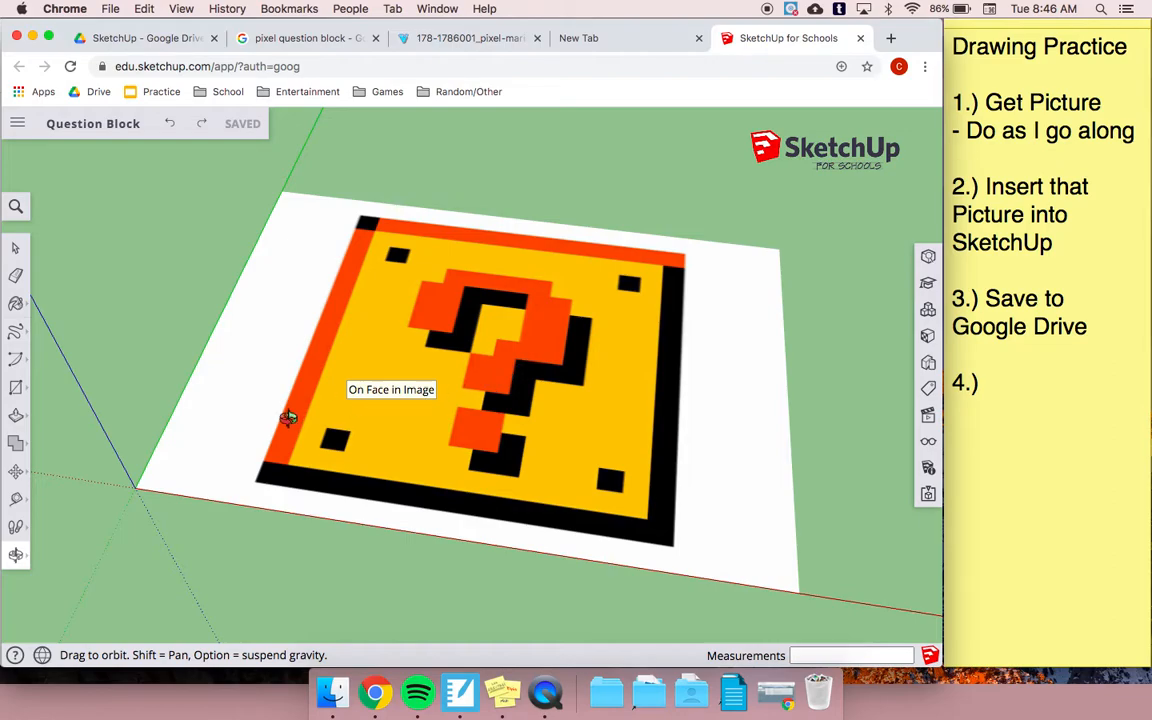
pyautogui.press('r')
pyautogui.click(135, 487)
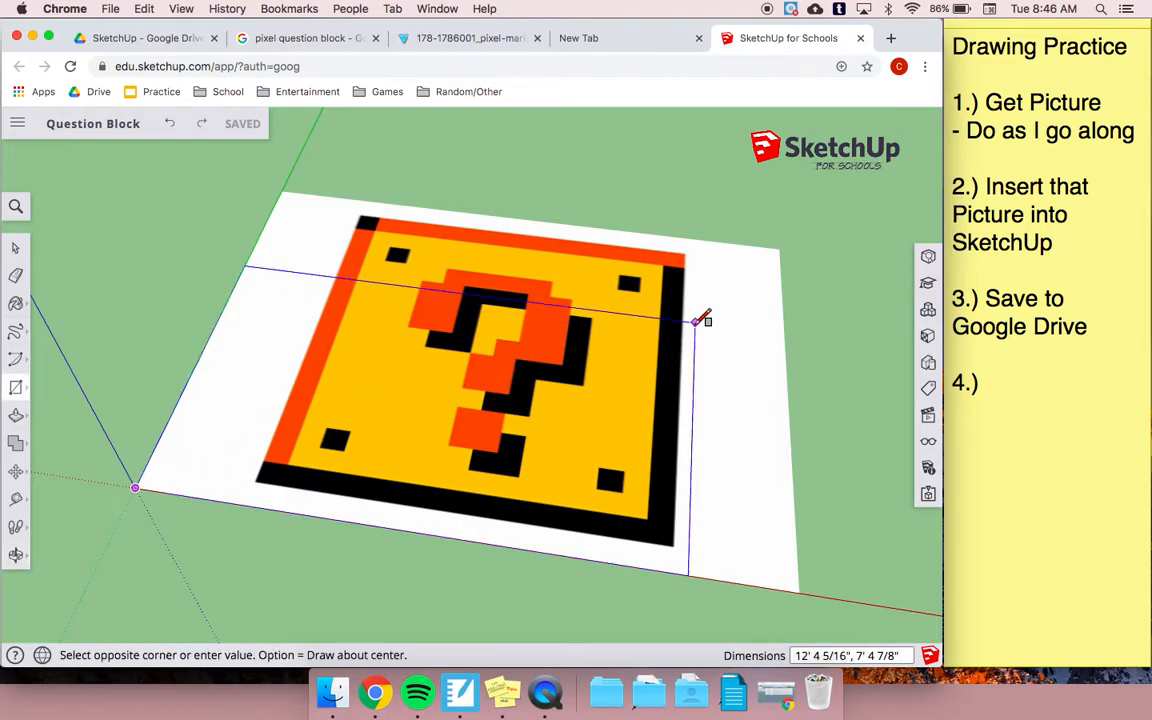
pyautogui.click(781, 249)
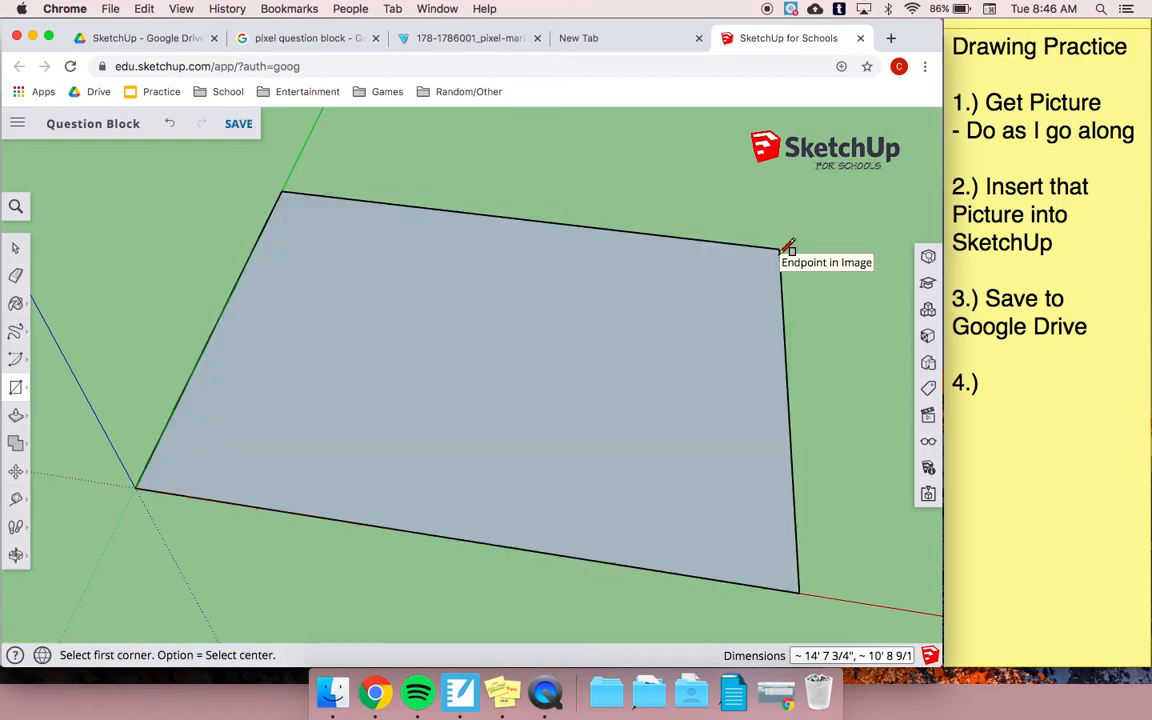
pyautogui.press('super+z')
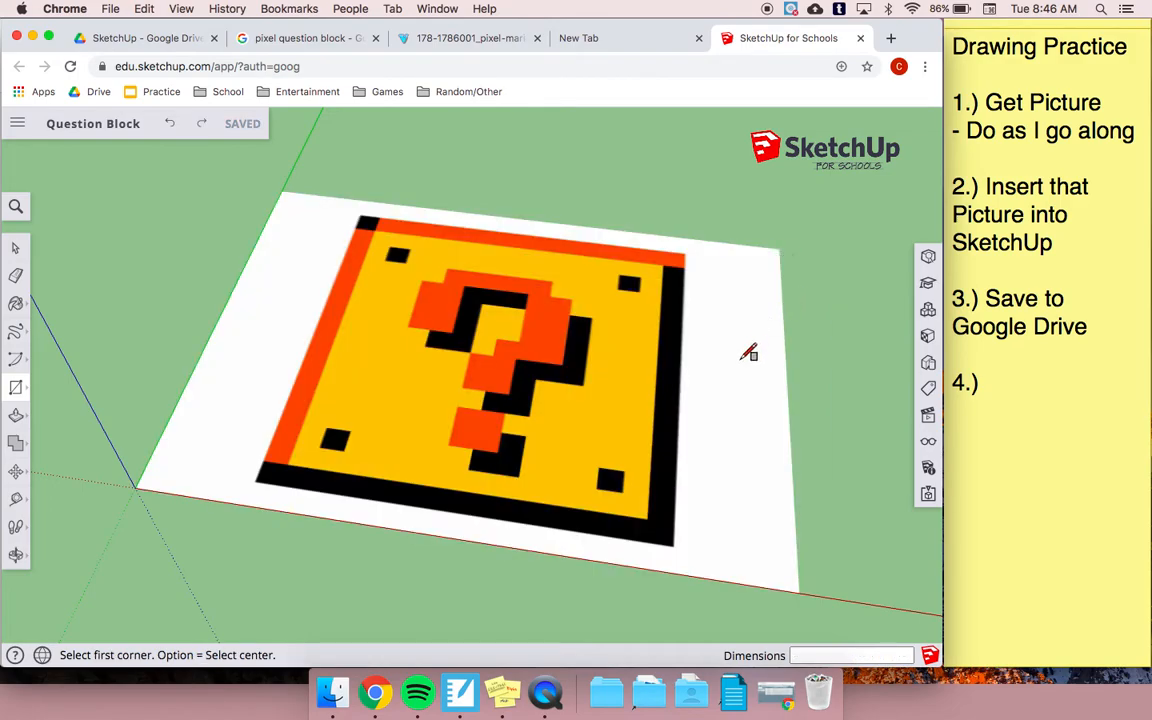
# Step: In the Drawing Practice sticky note, complete item 4 as "Trace" and add the indented sub-item "a.) Outer Box"
pyautogui.moveTo(717, 437); pyautogui.dragTo(588, 457, button='middle')
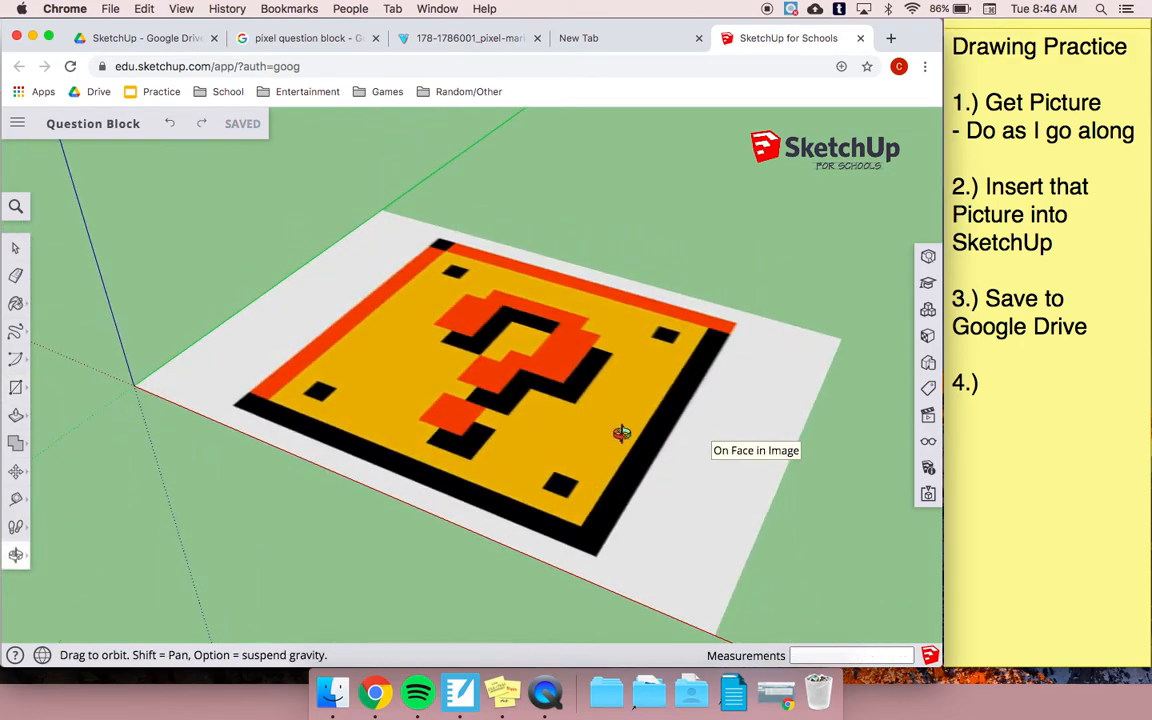
pyautogui.click(1005, 385)
pyautogui.write('Tract')
pyautogui.press('BackSpace')
pyautogui.write('e \t')
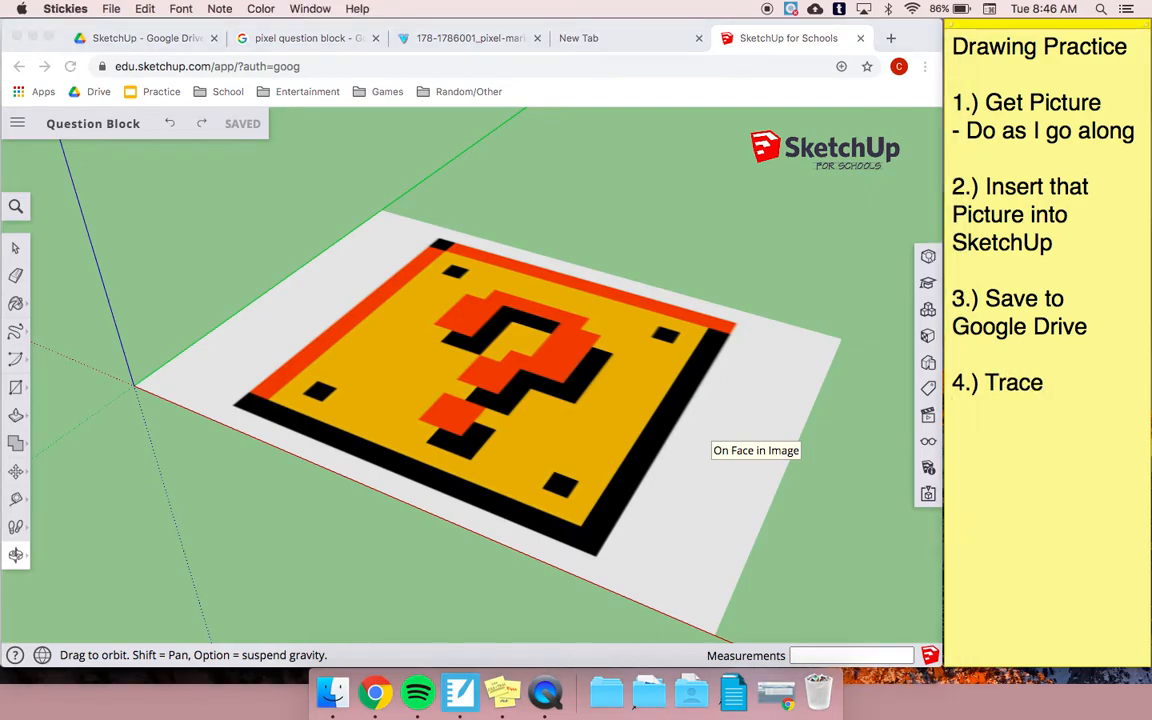
pyautogui.write('a.) Outer Box')
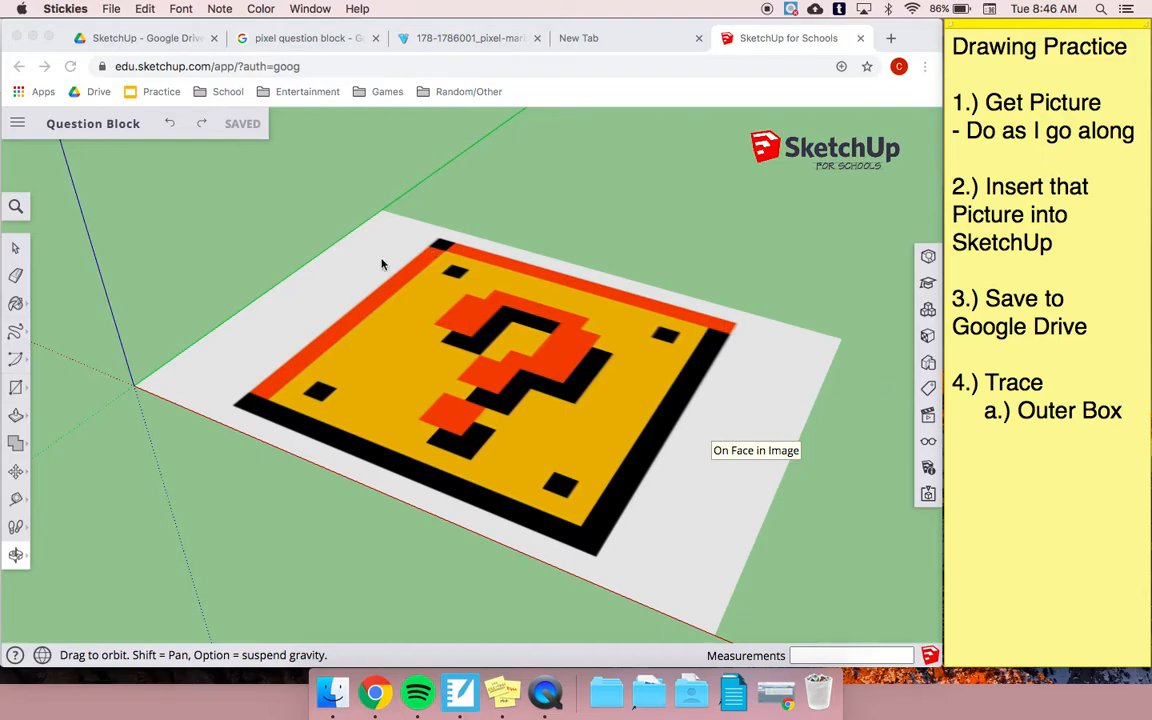
# Step: Back in SketchUp, draw a line about 9' 4 7/8" long along the block's black outer edge nearest the red axis
pyautogui.click(15, 247)
pyautogui.press('l')
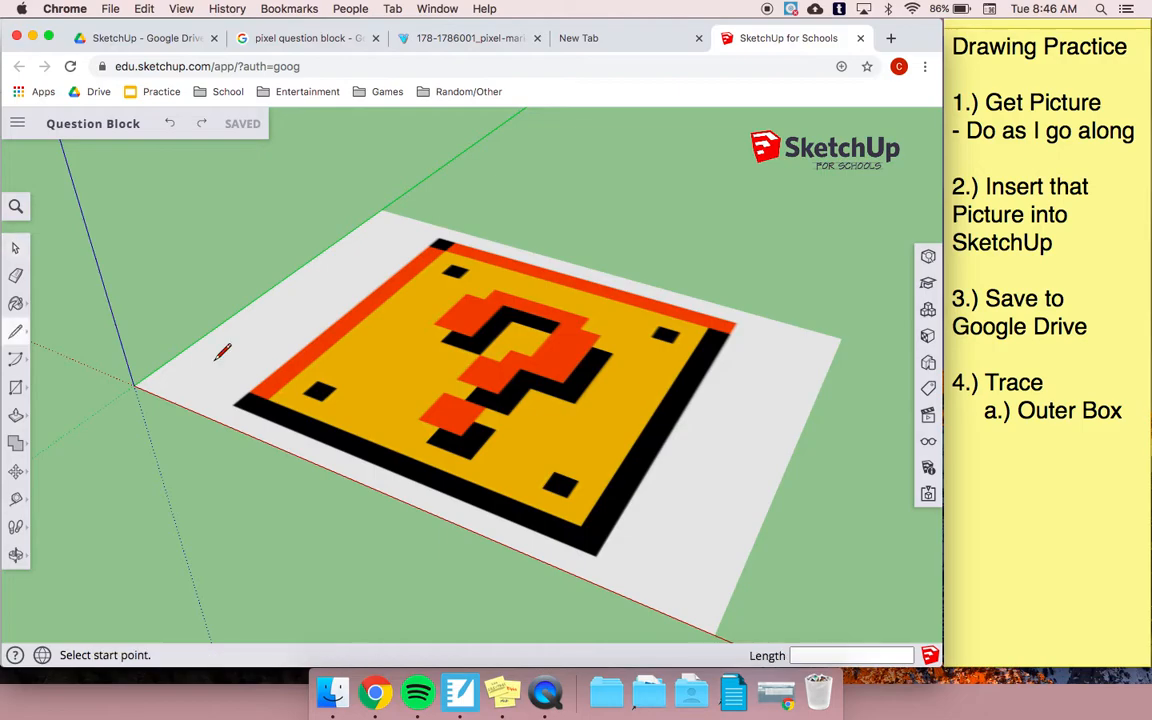
pyautogui.scroll(5, 232, 402)
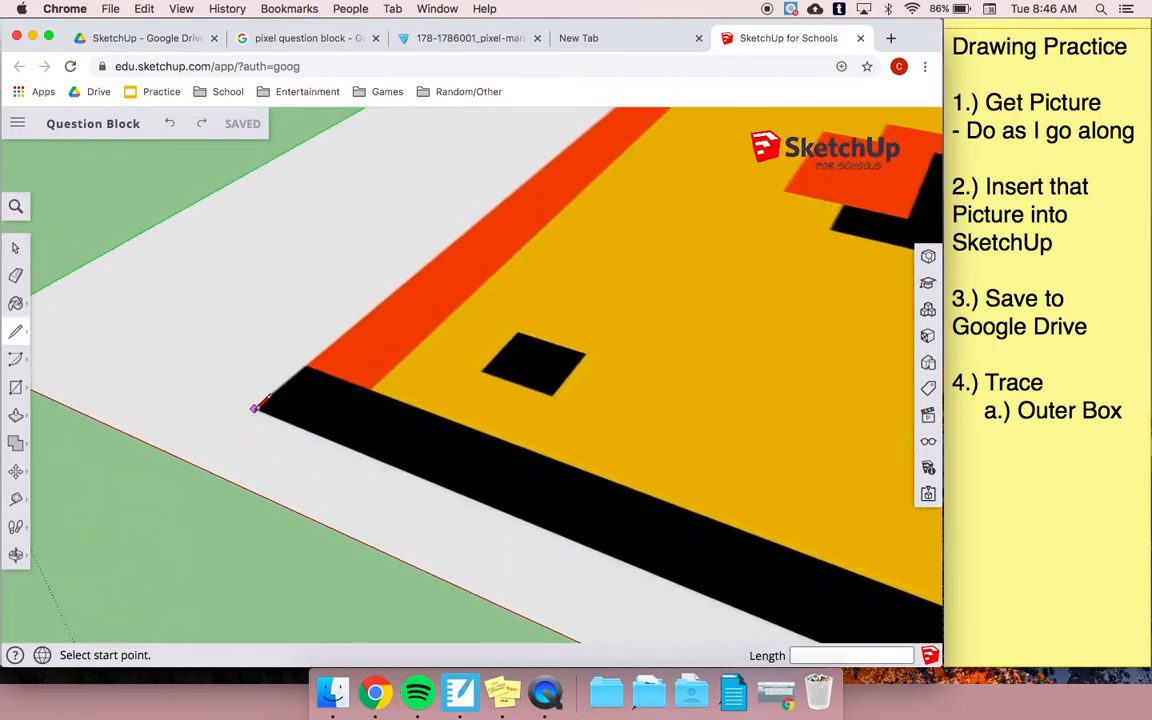
pyautogui.scroll(3, 256, 406)
pyautogui.click(257, 408)
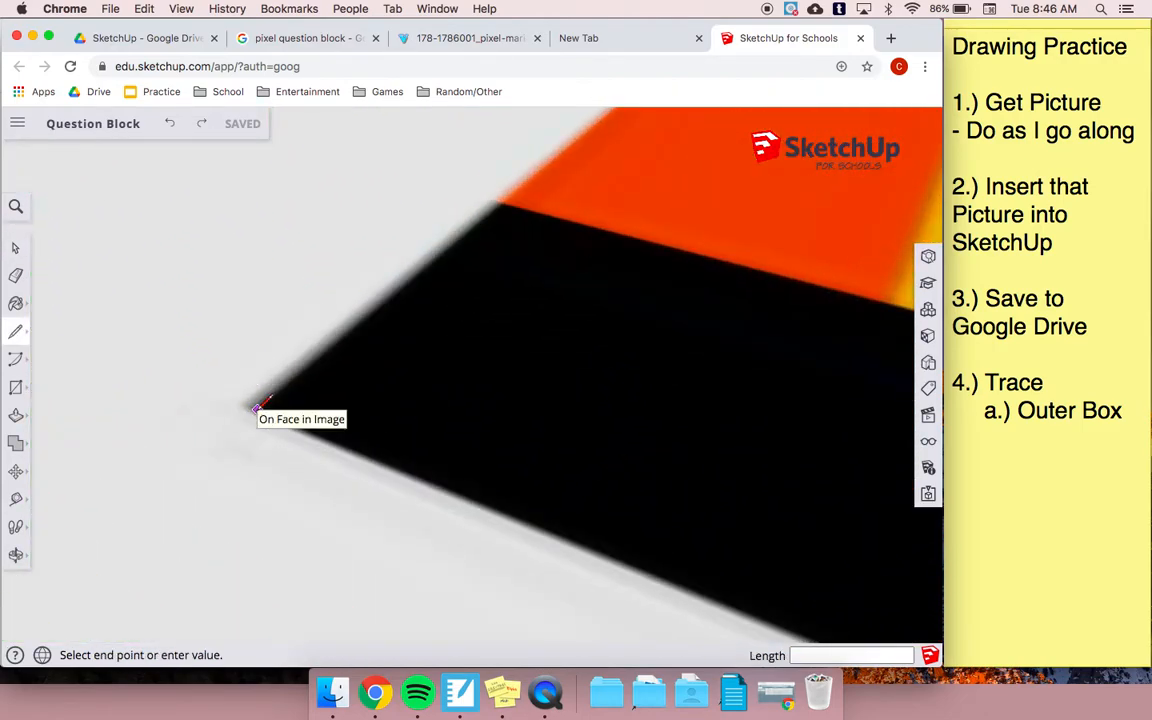
pyautogui.scroll(-10, 257, 410)
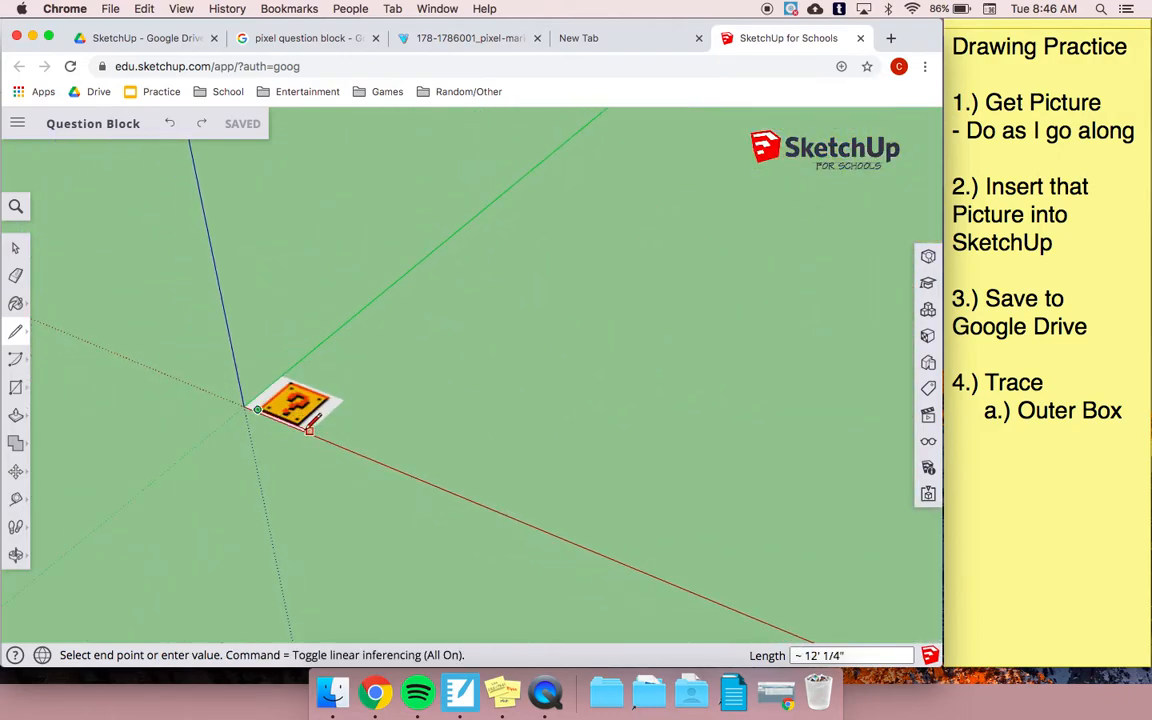
pyautogui.scroll(5, 309, 428)
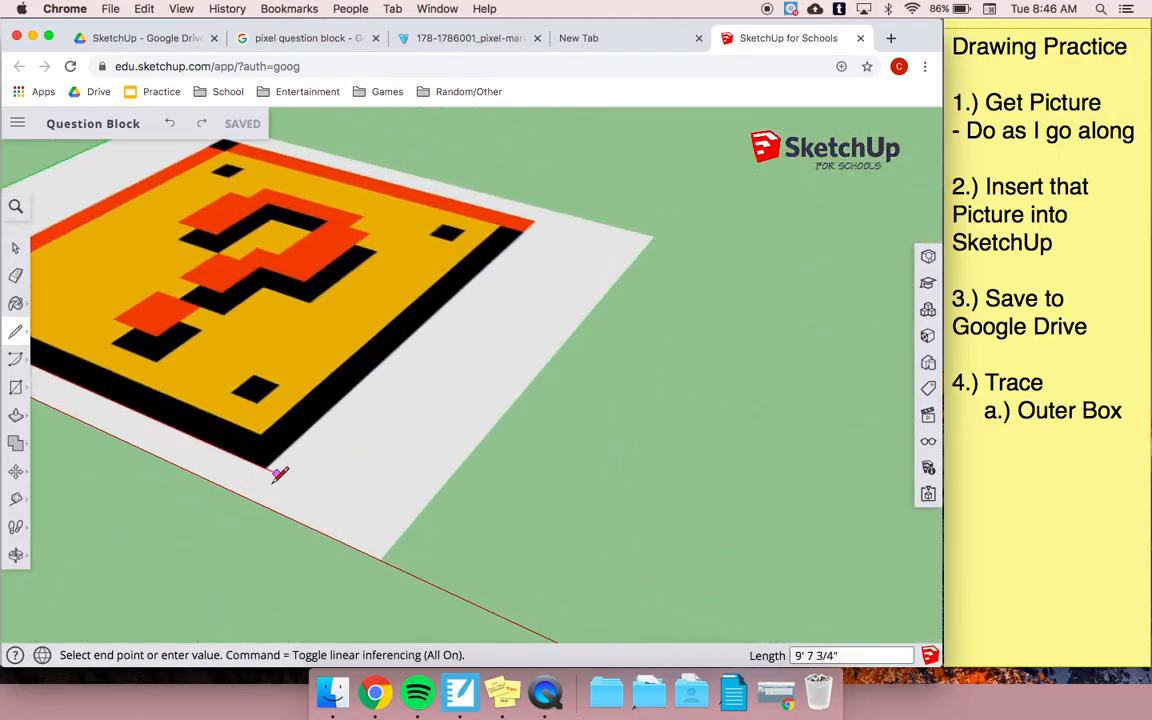
pyautogui.scroll(4, 282, 472)
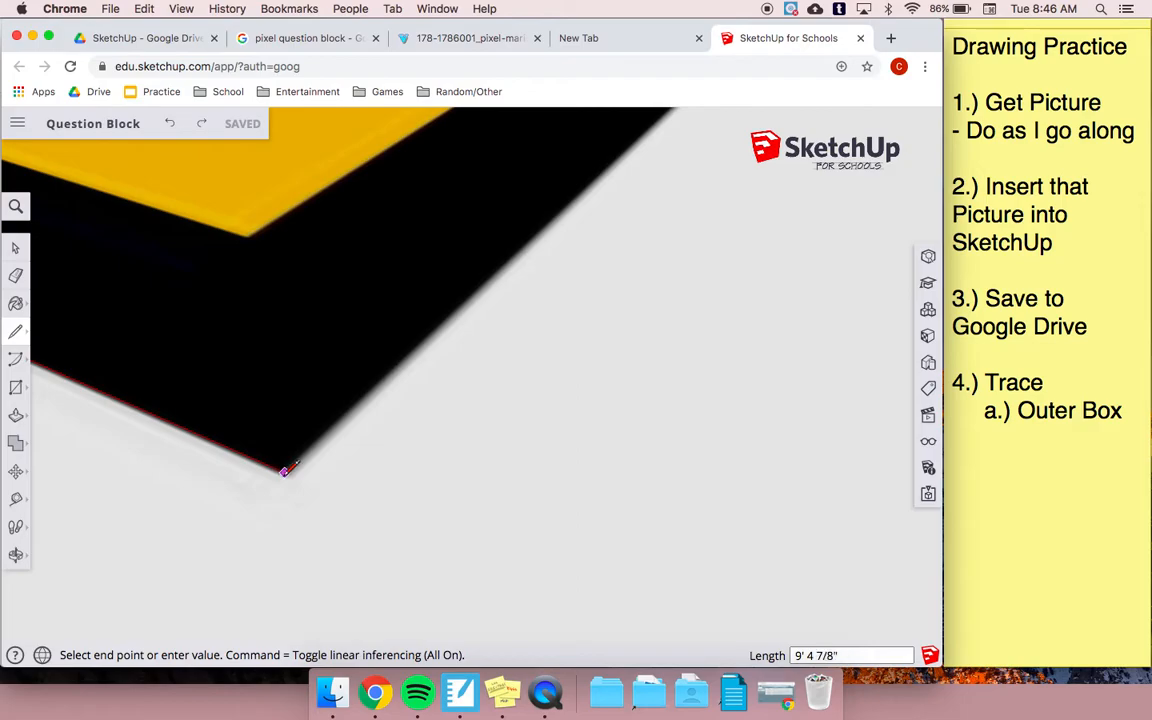
pyautogui.click(284, 470)
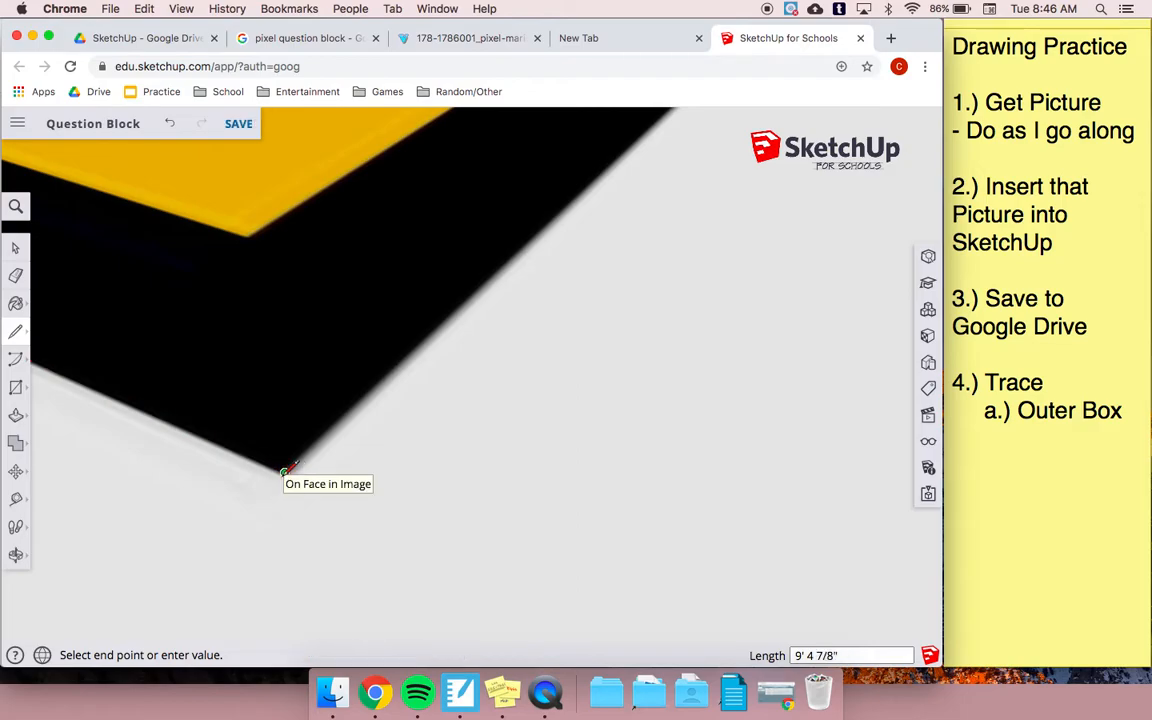
# Step: Continue the line about 9' 4 7/8" parallel to the green axis, along the black edge to the far orange corner
pyautogui.scroll(-8, 330, 490)
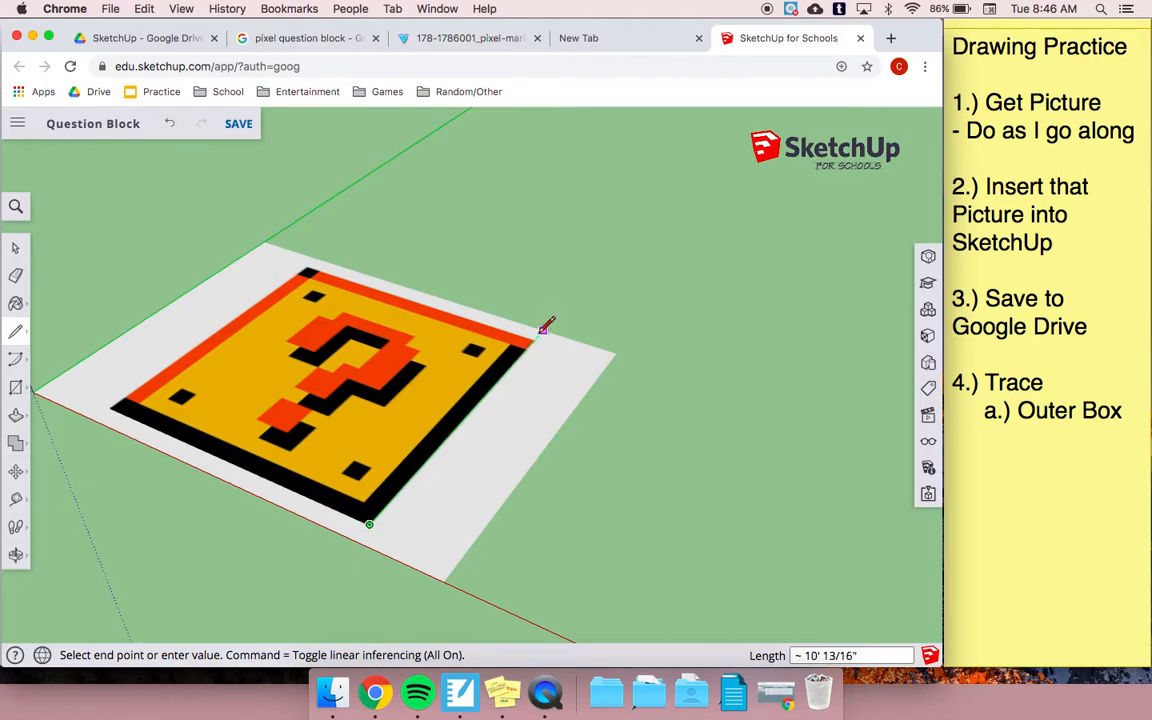
pyautogui.scroll(4, 540, 326)
pyautogui.scroll(3, 540, 326)
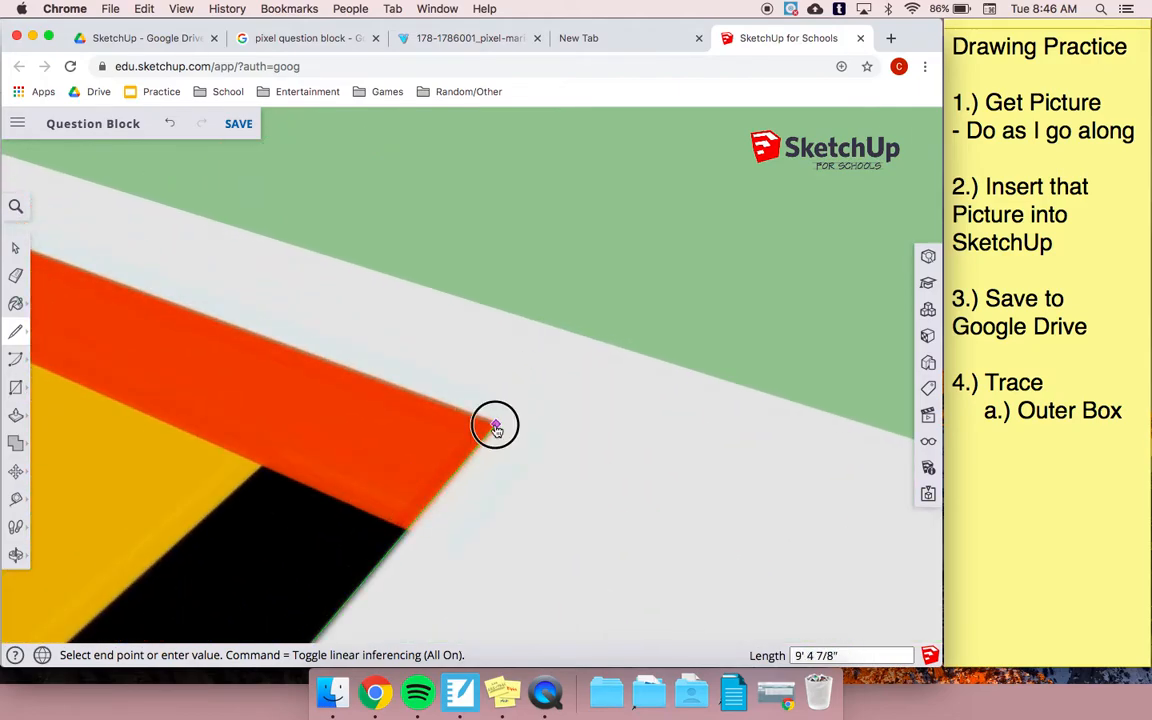
pyautogui.click(503, 417)
# Step: Trace the block's two orange outer edges with lines about 9' 4 7/8" long, closing the square at its starting corner
pyautogui.scroll(-7, 503, 417)
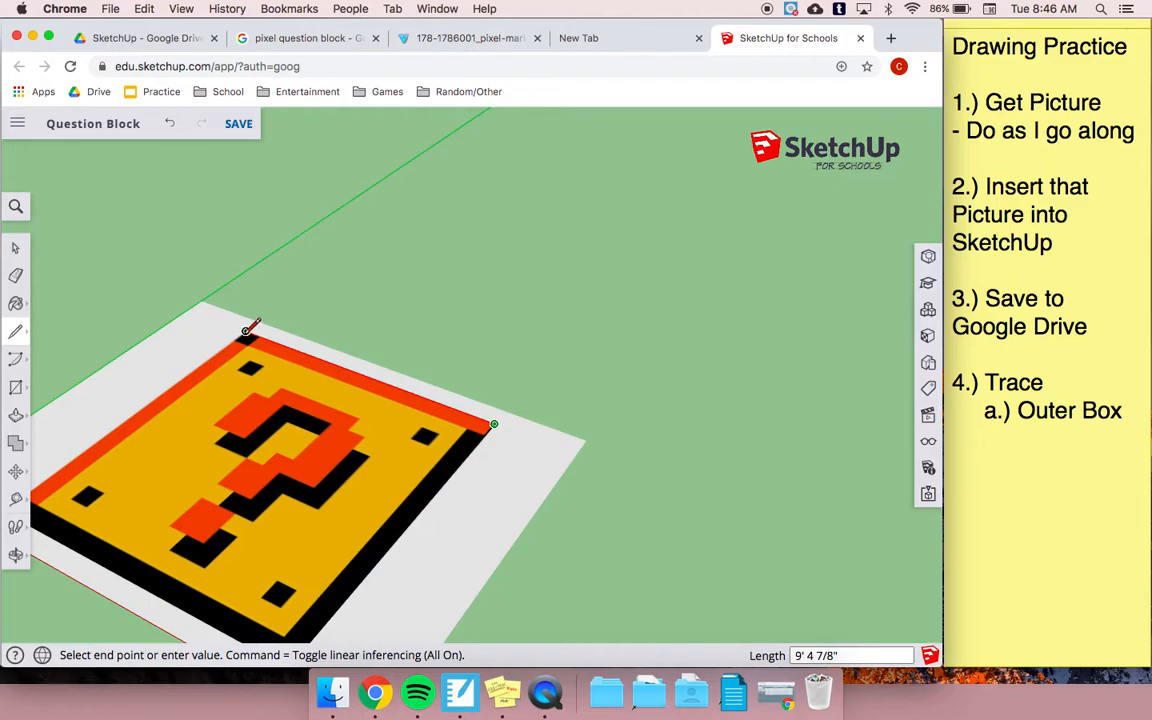
pyautogui.scroll(6, 253, 326)
pyautogui.scroll(3, 253, 326)
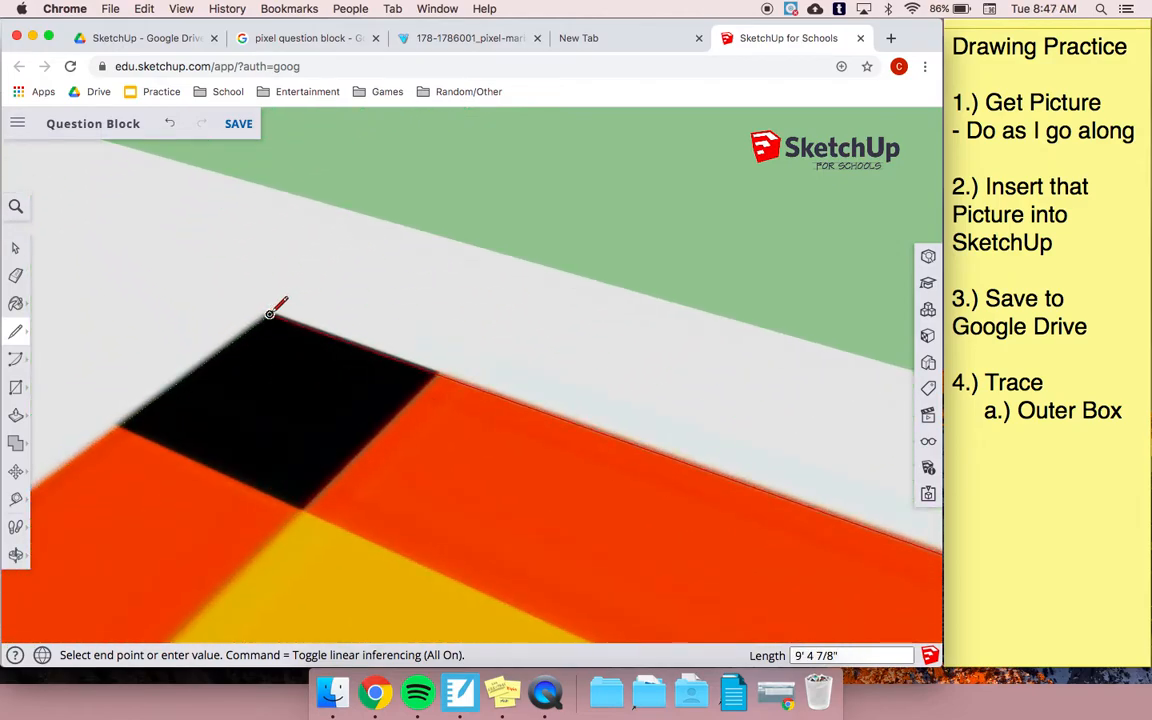
pyautogui.scroll(-8, 270, 314)
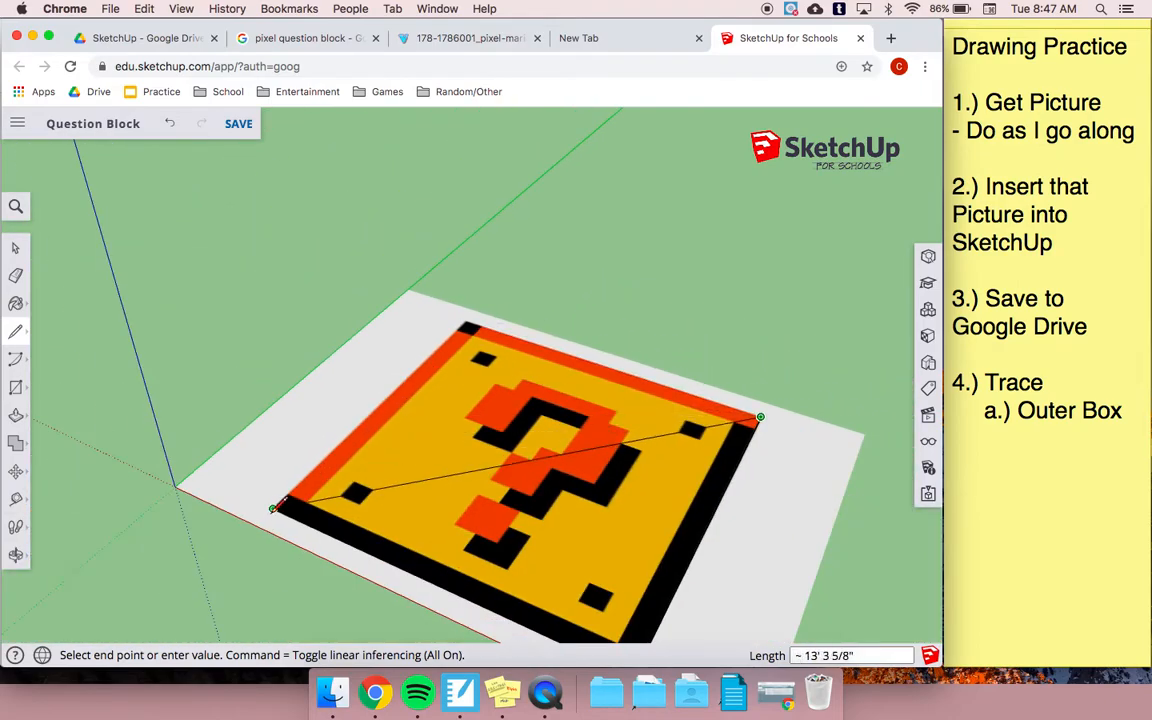
pyautogui.click(463, 322)
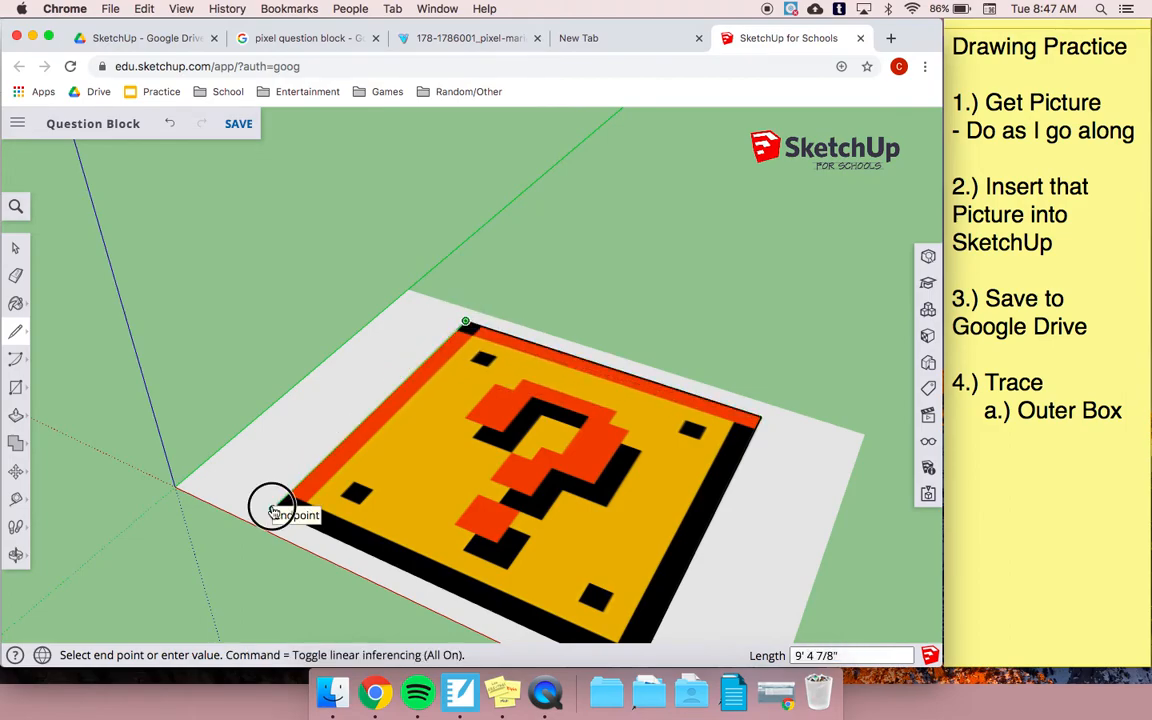
pyautogui.click(274, 506)
pyautogui.scroll(-2, 277, 500)
pyautogui.click(15, 247)
pyautogui.scroll(-3, 194, 238)
pyautogui.click(167, 312)
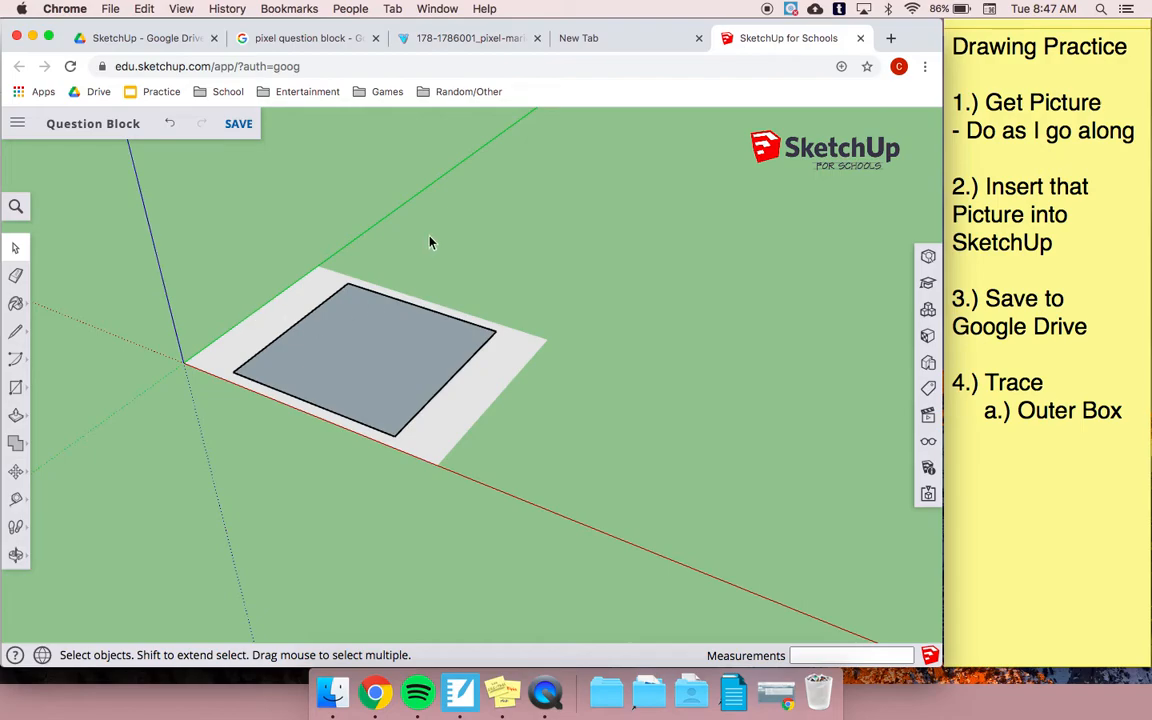
# Step: Try drawing one line up from the traced square and another beside the picture, undoing each
pyautogui.press('l')
pyautogui.click(376, 338)
pyautogui.click(376, 178)
pyautogui.press('super+z')
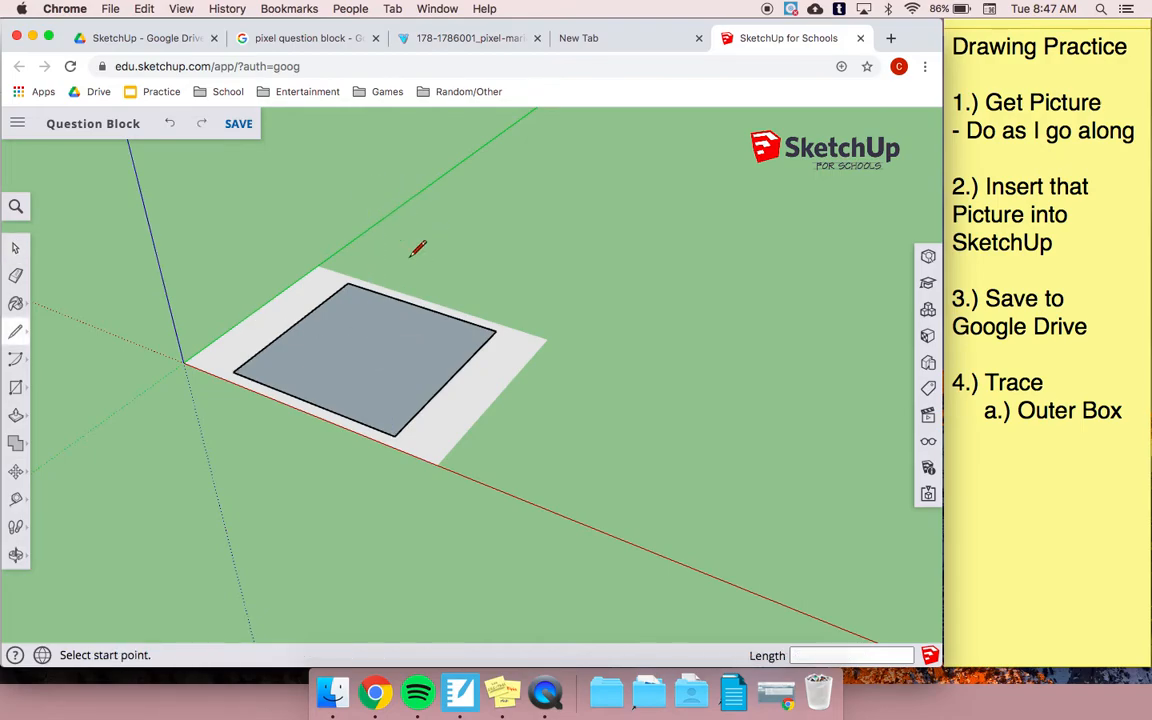
pyautogui.click(607, 418)
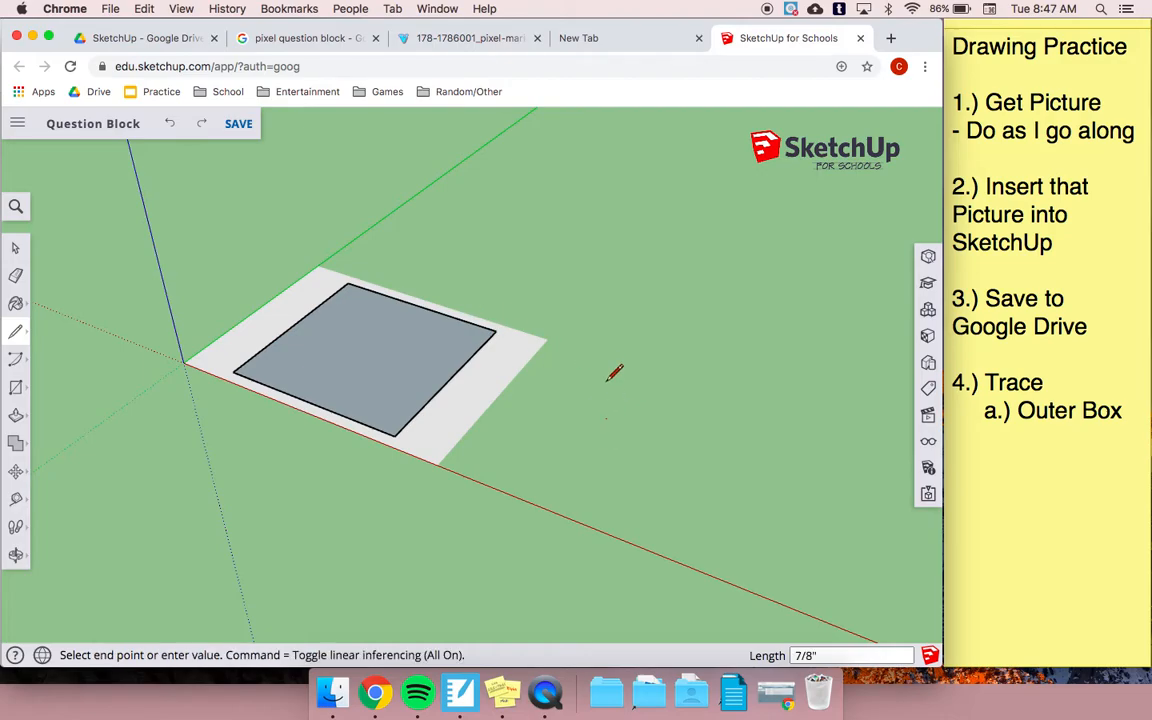
pyautogui.click(613, 276)
pyautogui.press('super+z')
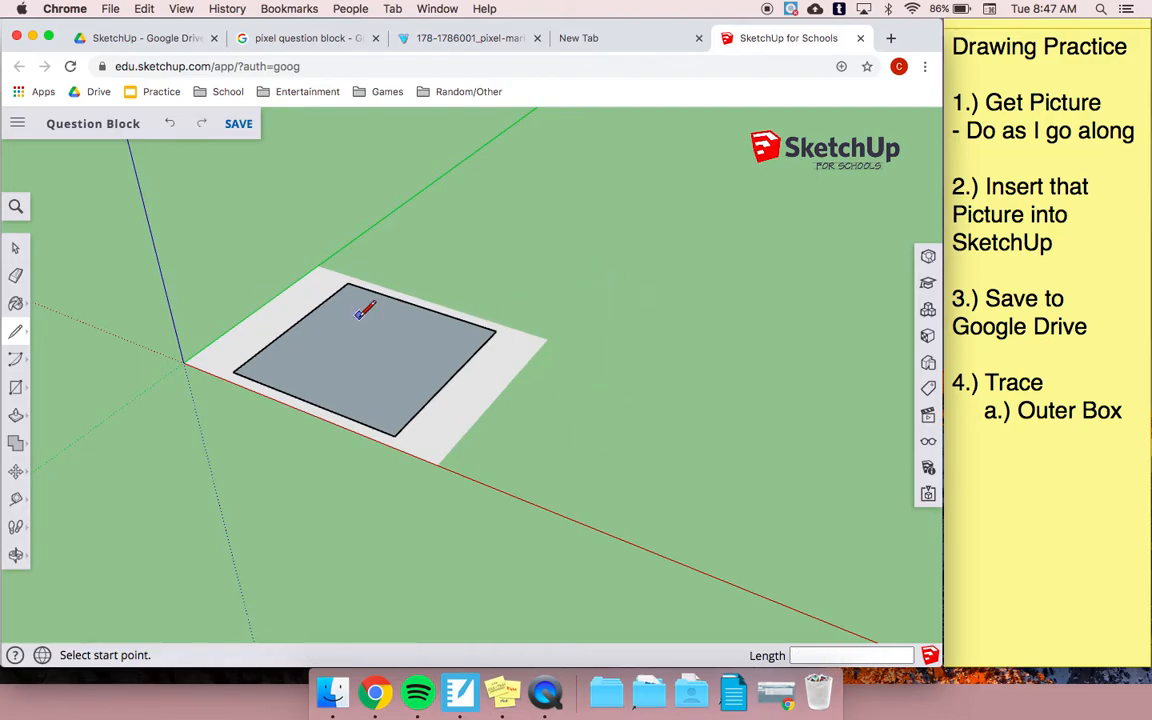
pyautogui.click(15, 248)
pyautogui.press('super+a')
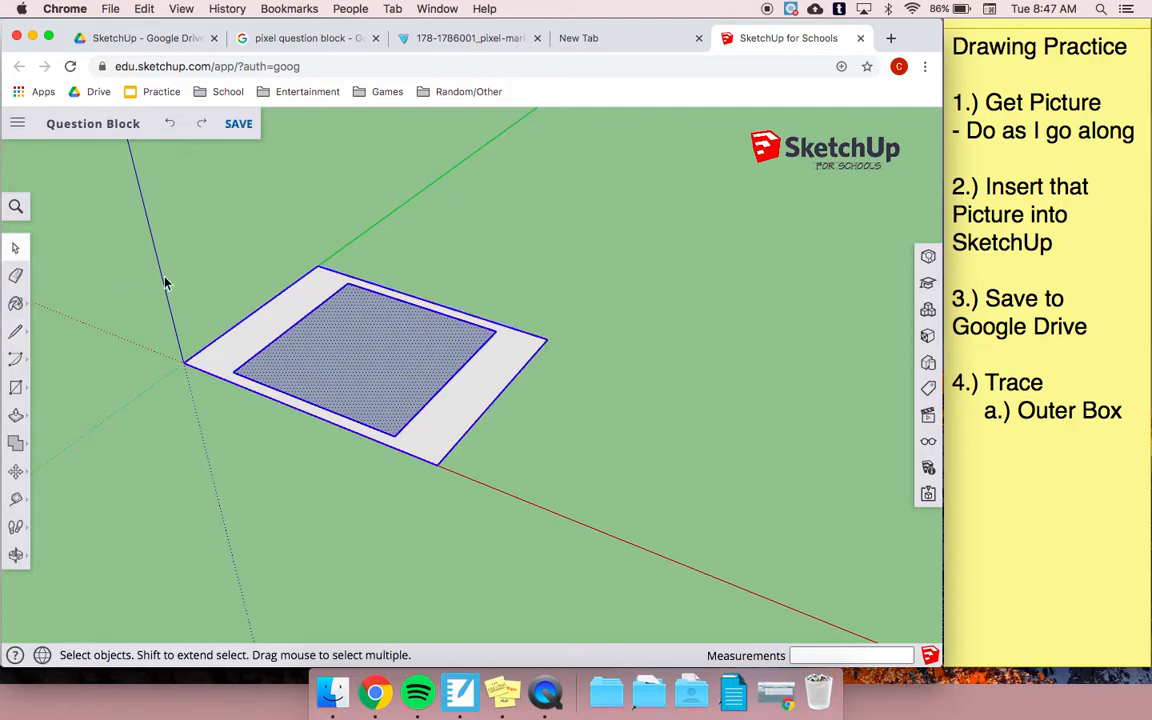
pyautogui.press('super+v')
pyautogui.press('Escape')
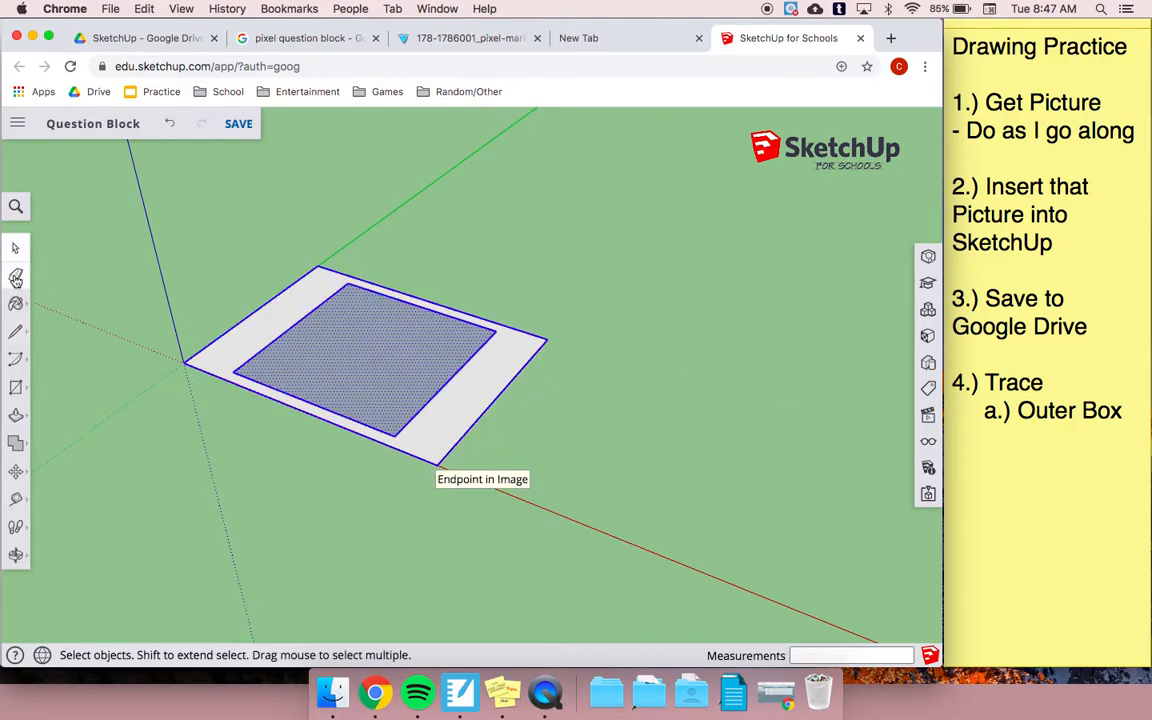
pyautogui.click(517, 215)
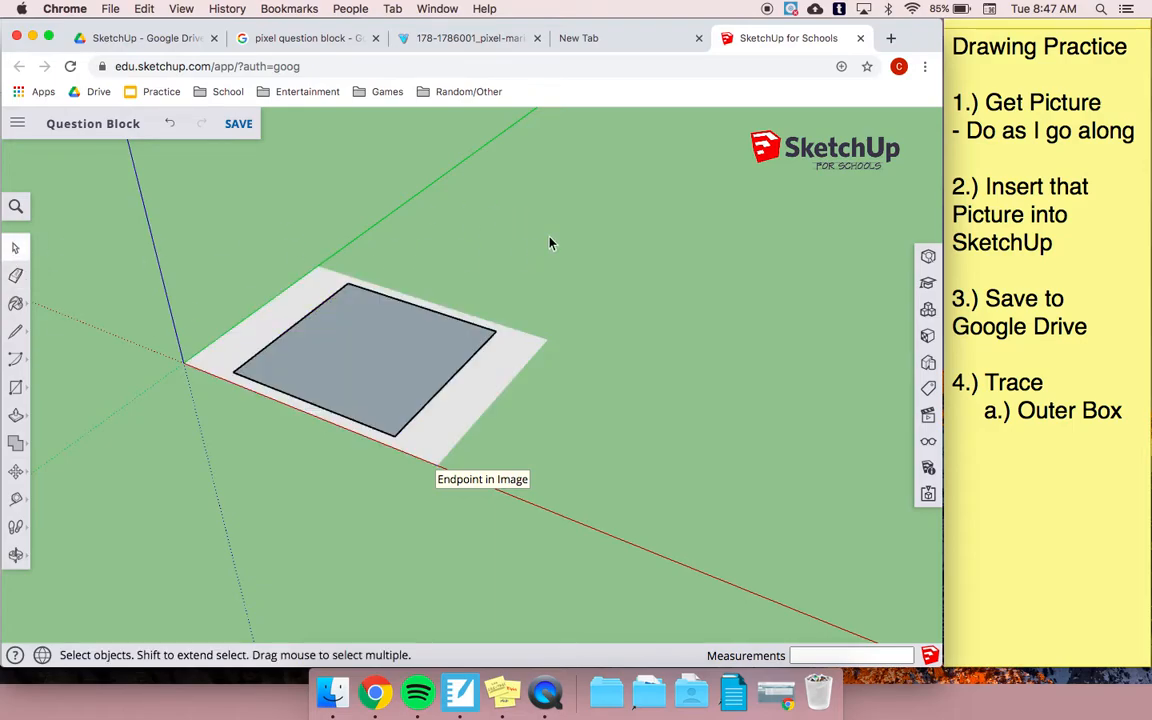
# Step: Copy the picture with its traced square and paste the copy alongside, snapped to the original picture's far corner on the red axis
pyautogui.press('super+a')
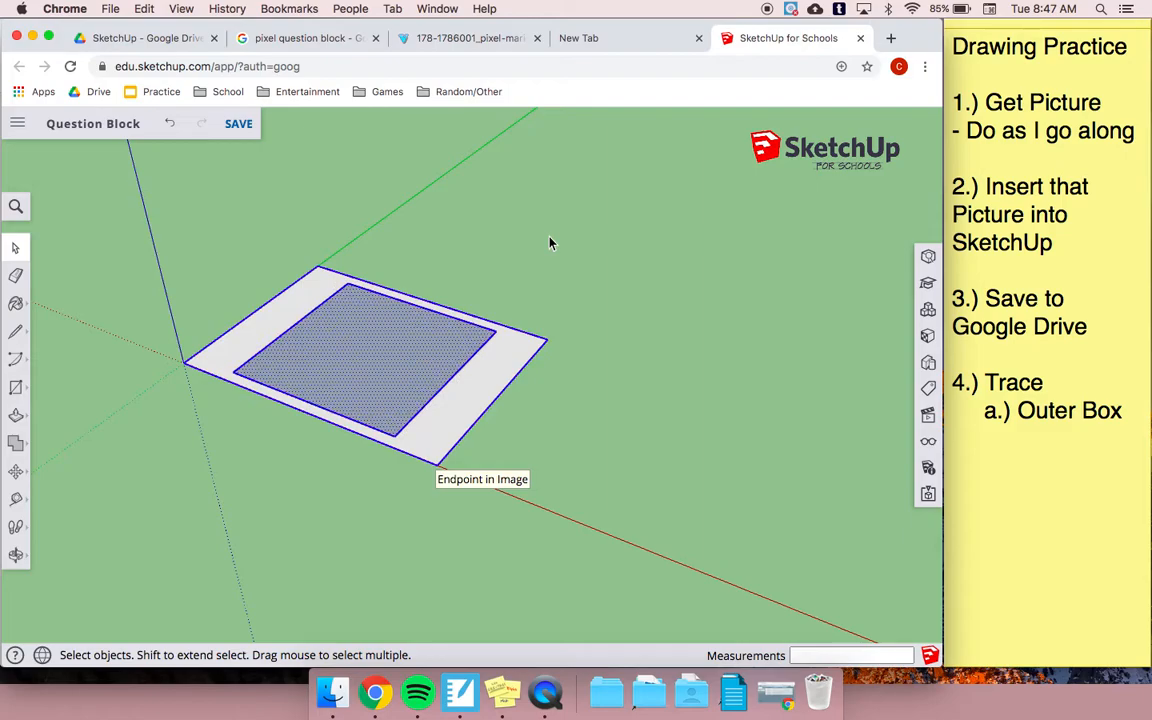
pyautogui.press('super+v')
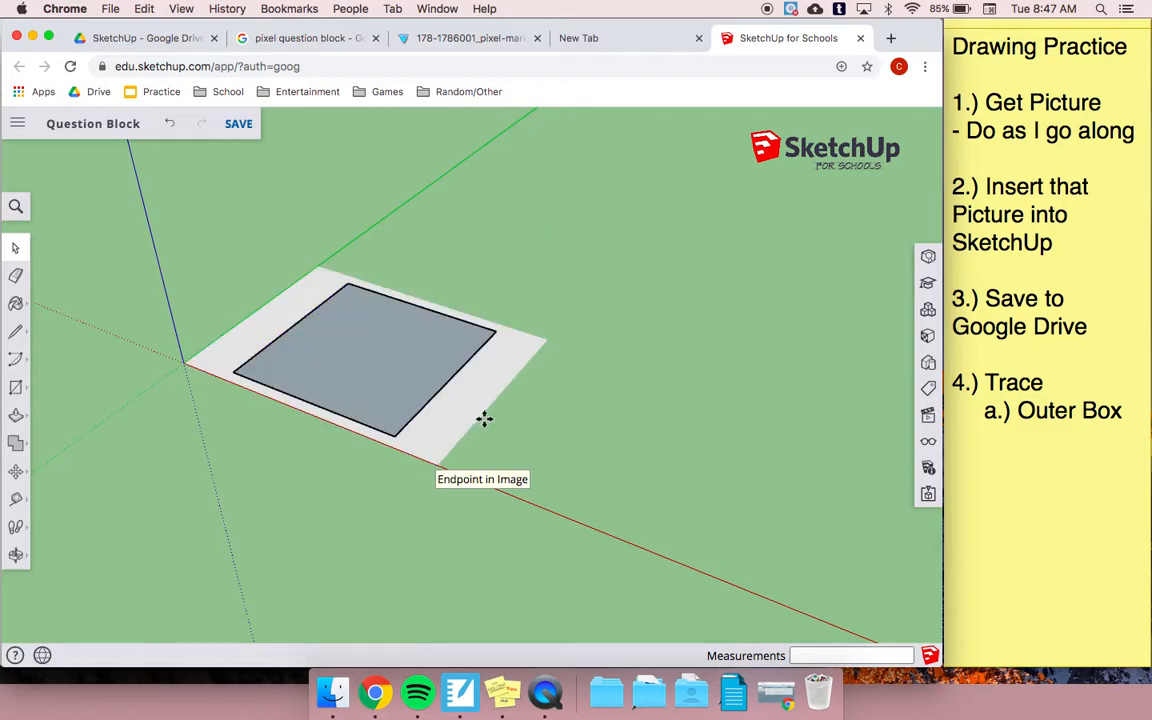
pyautogui.click(438, 466)
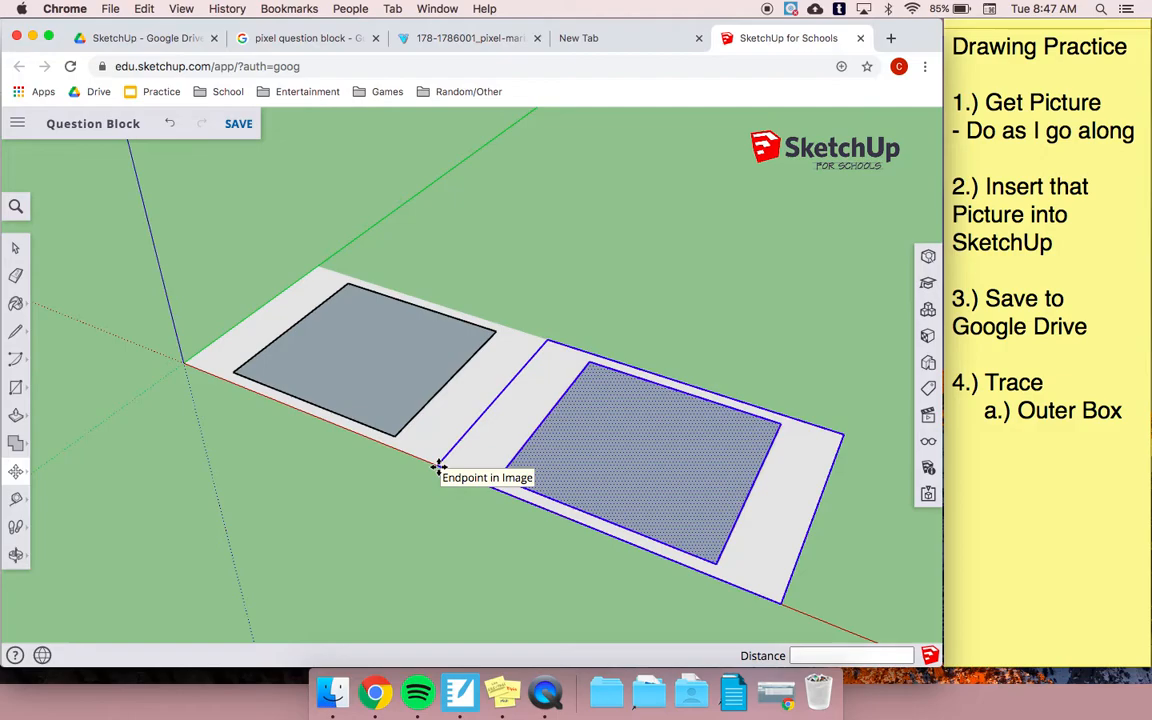
pyautogui.press('Escape')
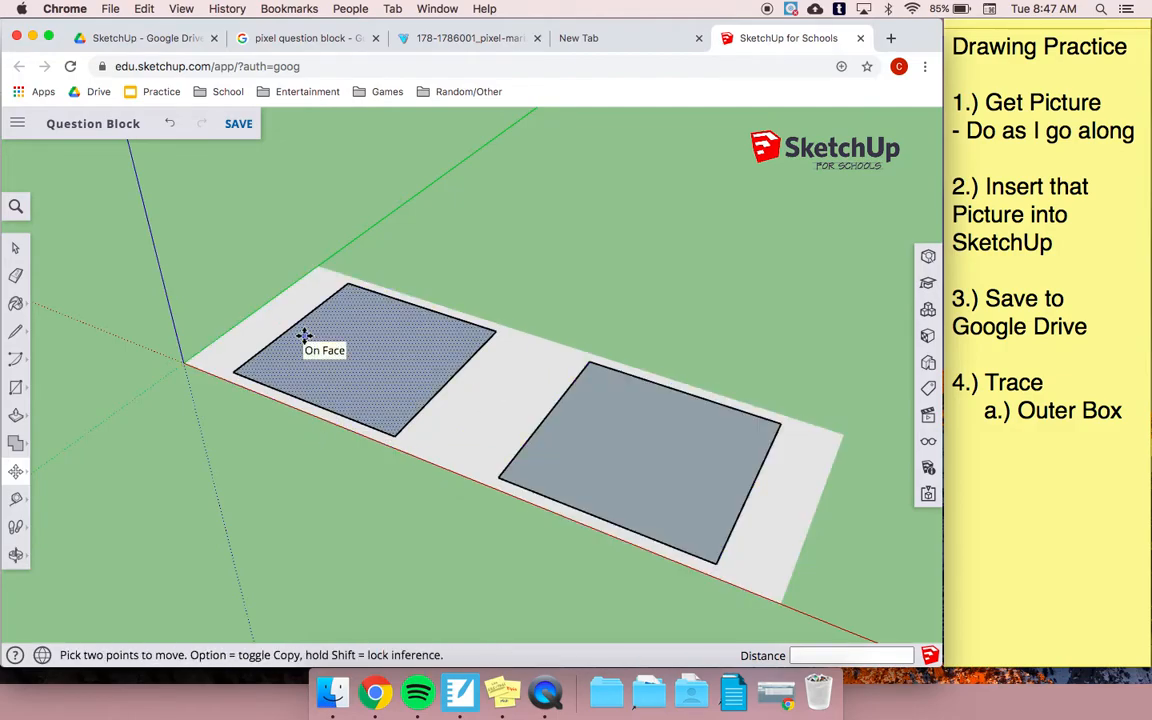
# Step: Push/Pull the original square up about 10 1/16" and erase the copied square's outer orange edge facing it
pyautogui.press('p')
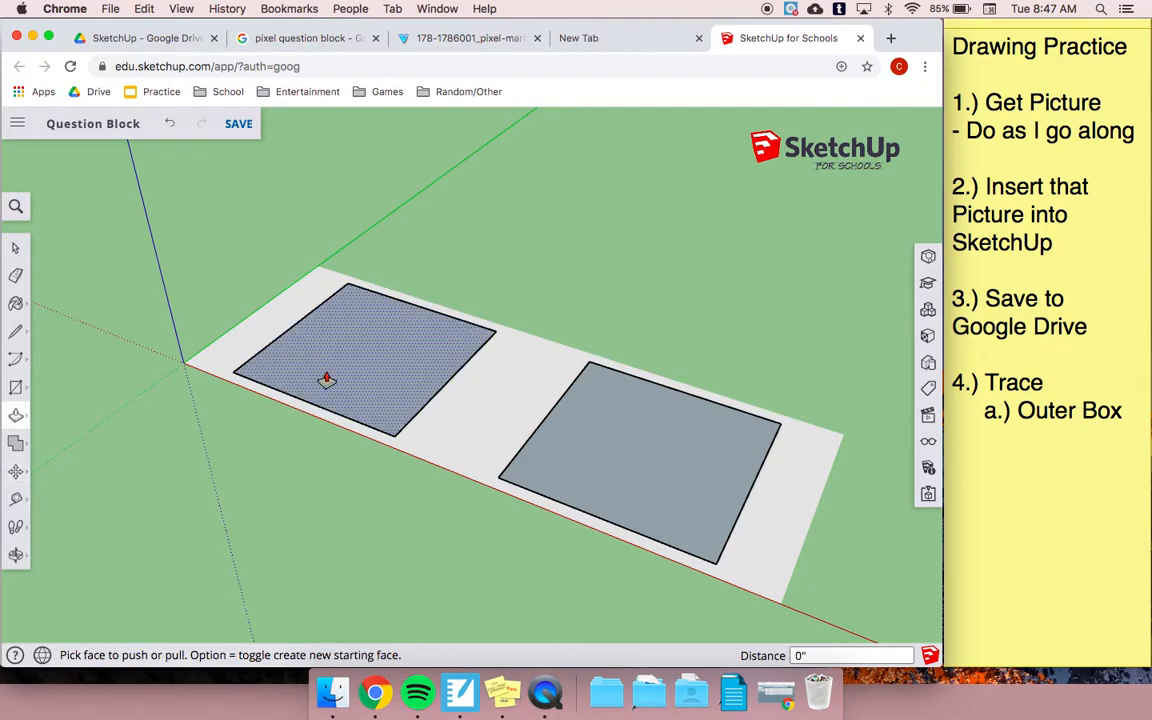
pyautogui.click(370, 402)
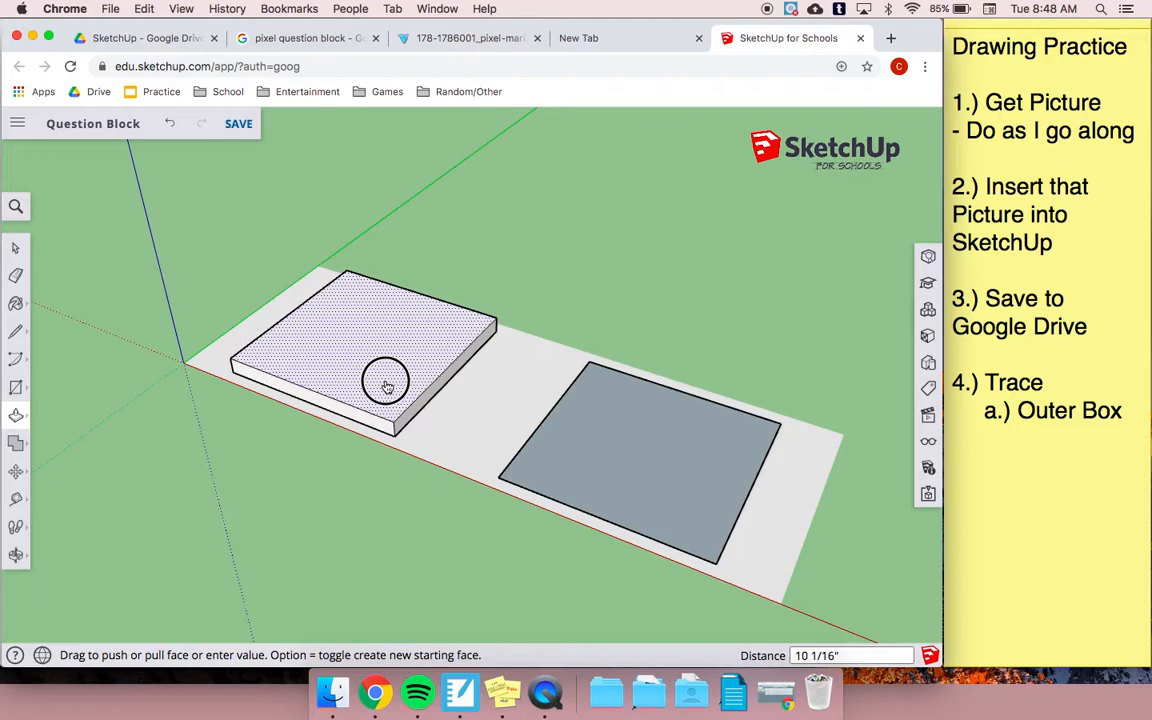
pyautogui.click(386, 386)
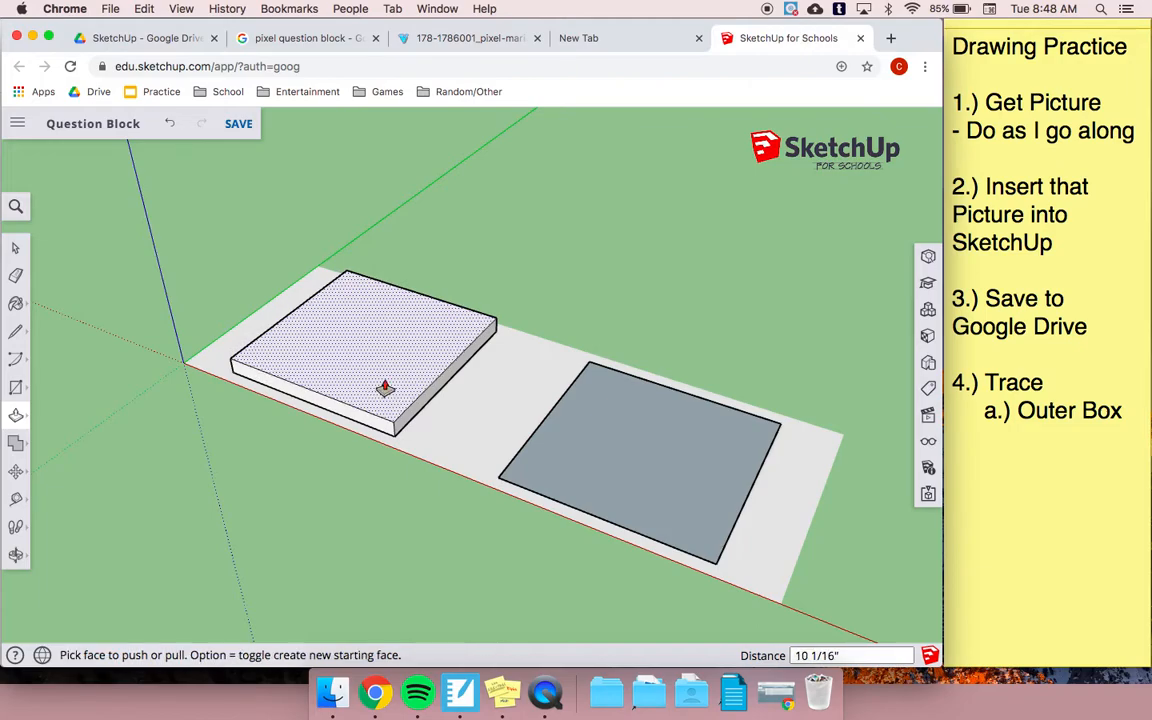
pyautogui.press('e')
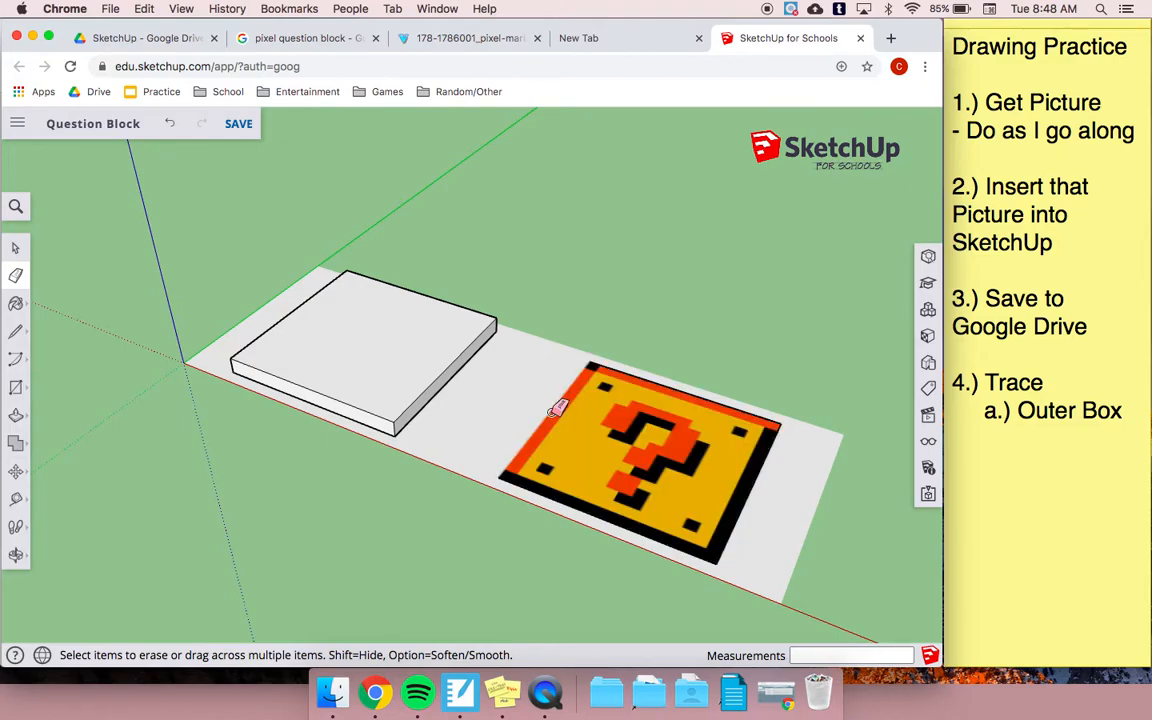
pyautogui.scroll(5, 656, 543)
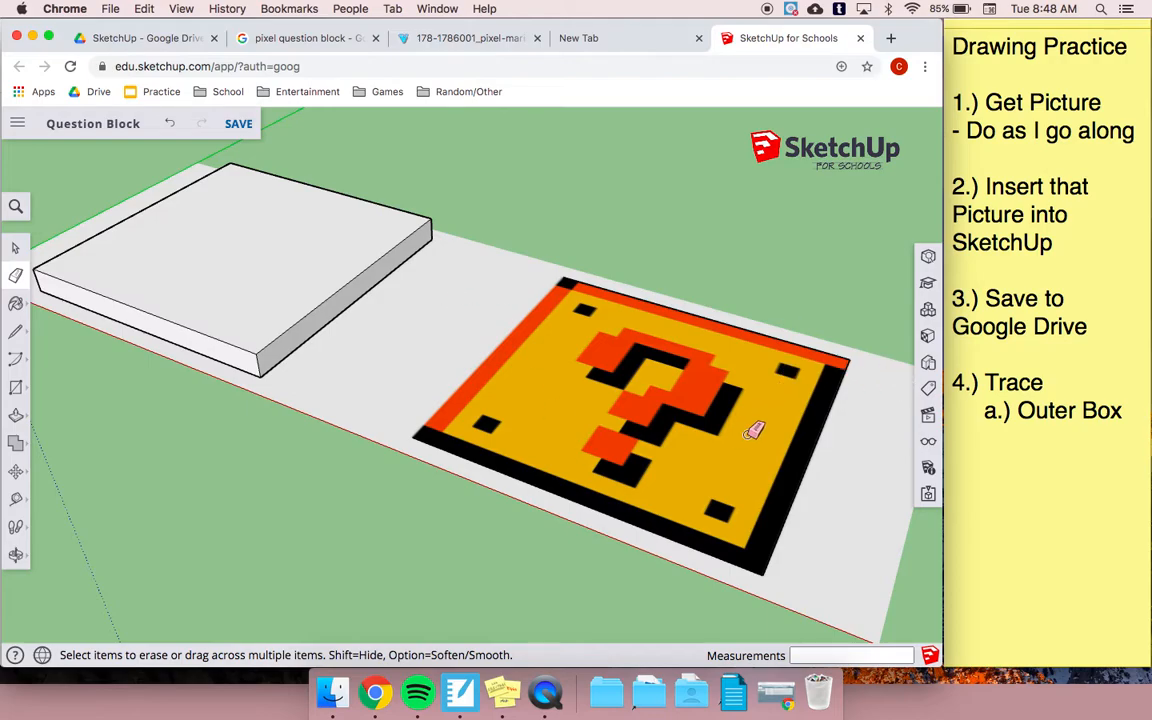
# Step: On the copied picture, draw a line about 8' 2 7/8" along the yellow area's boundary with the black band nearest the red axis
pyautogui.press('l')
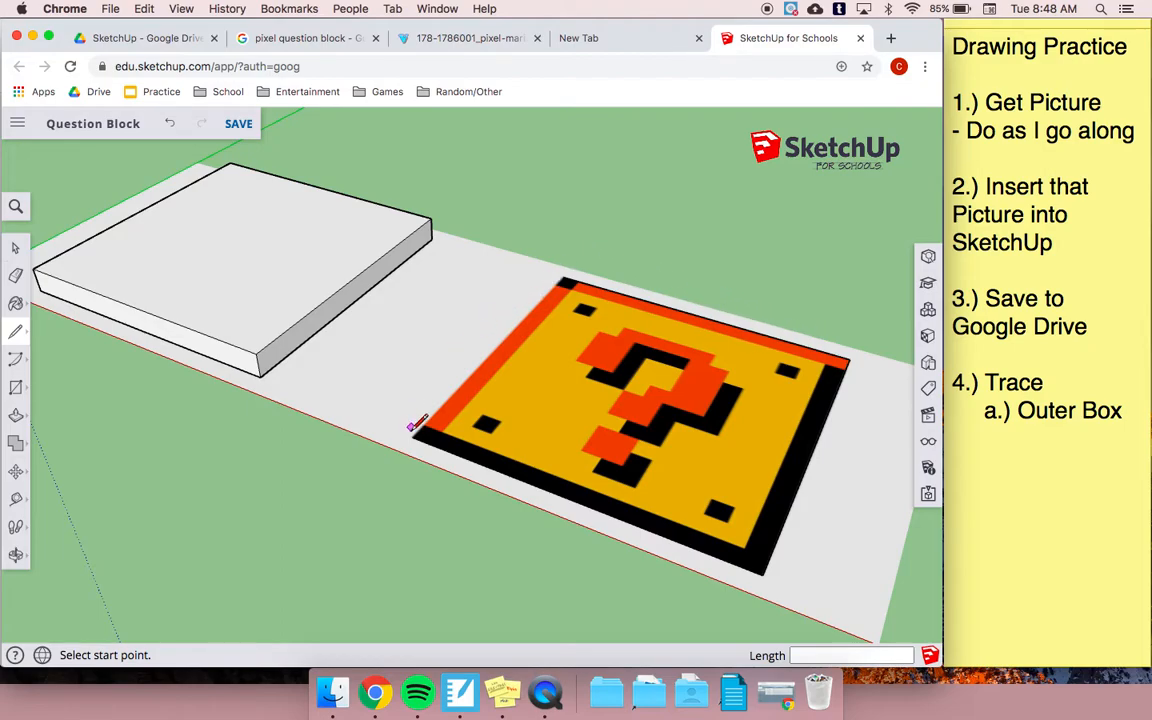
pyautogui.scroll(5, 417, 425)
pyautogui.scroll(3, 453, 416)
pyautogui.click(433, 449)
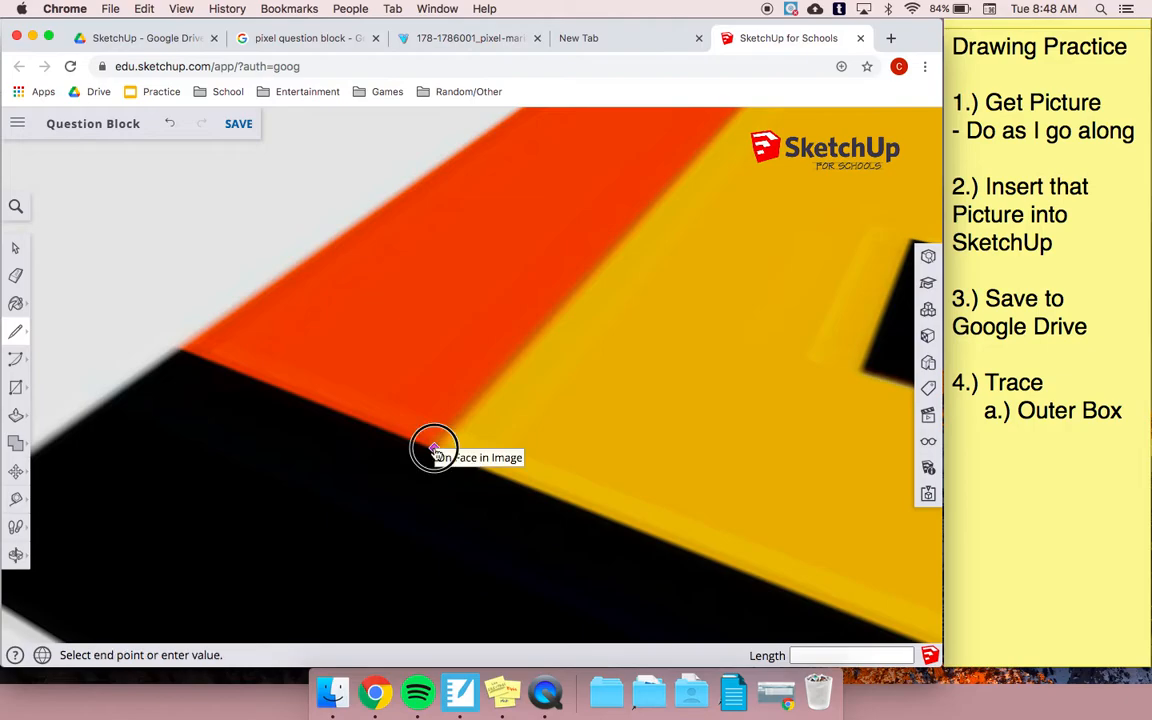
pyautogui.scroll(-1, 392, 384)
pyautogui.scroll(-3, 393, 384)
pyautogui.scroll(-2, 386, 392)
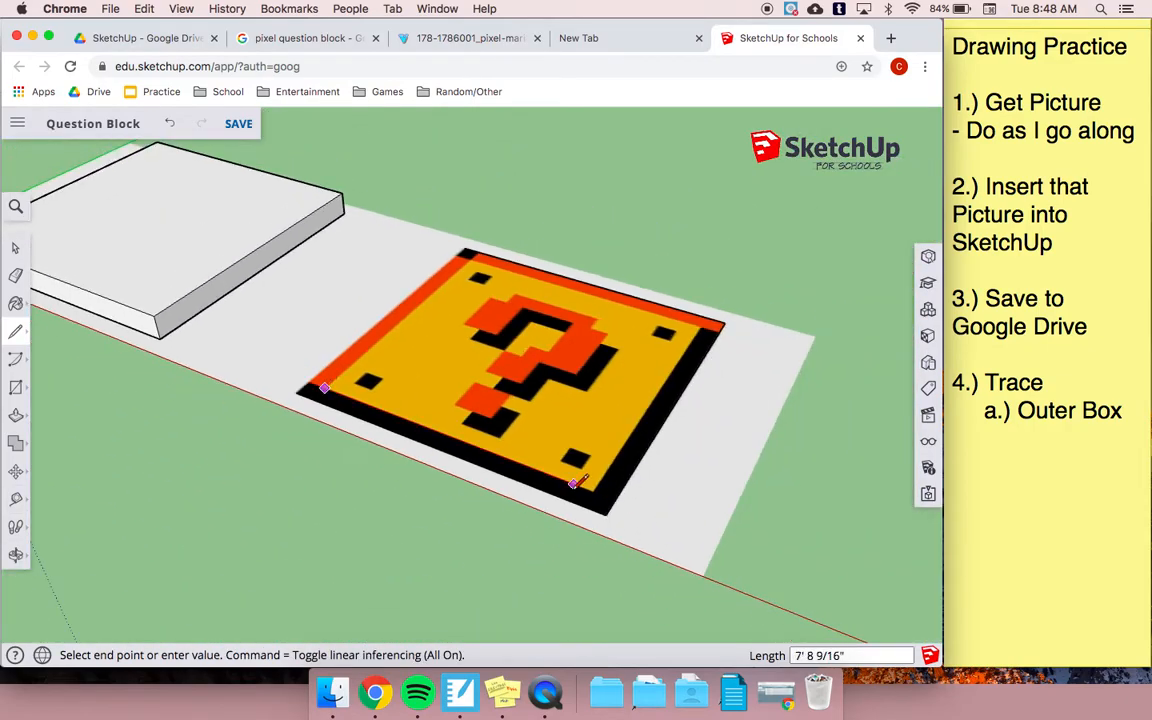
pyautogui.scroll(3, 597, 487)
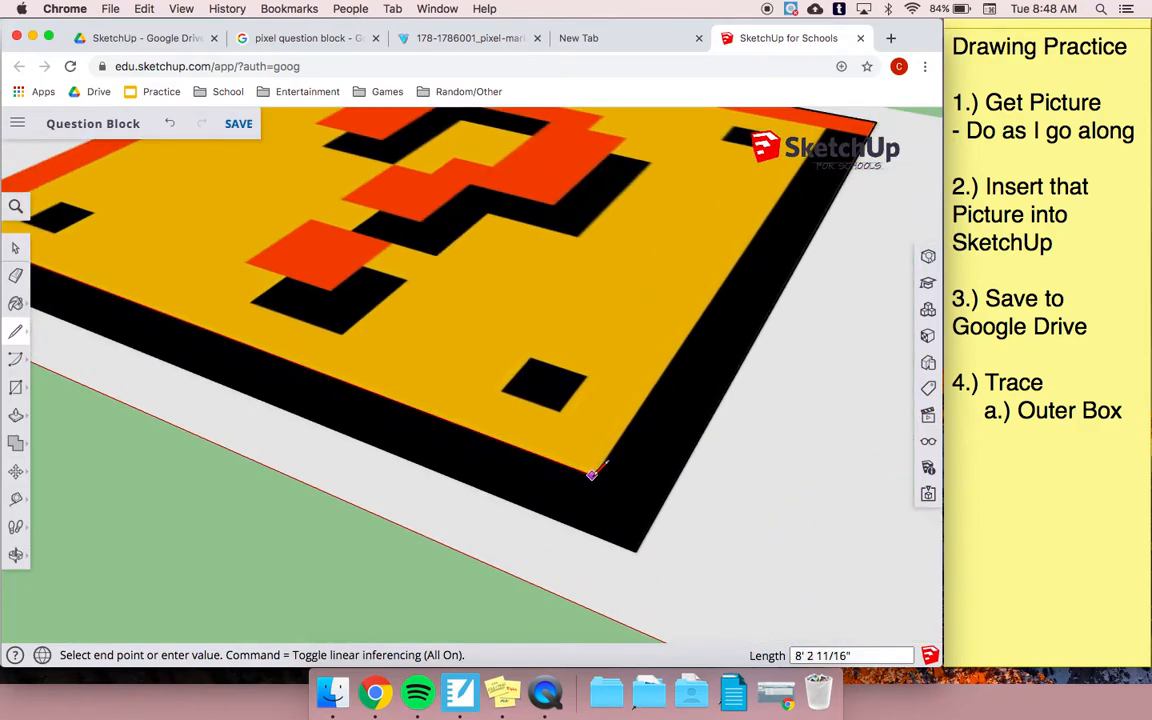
pyautogui.scroll(3, 594, 476)
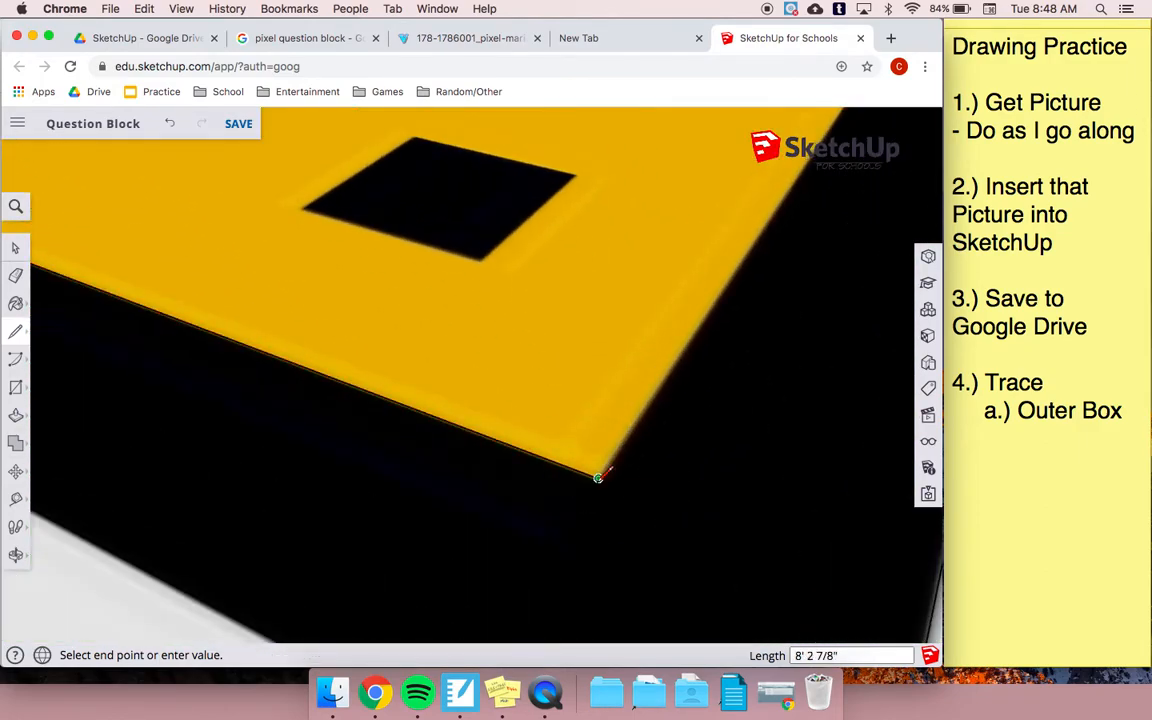
pyautogui.click(597, 478)
# Step: Continue the line about 8' 2 15/16" parallel to the green axis, along the inner edge of the black band to the orange border
pyautogui.scroll(-5, 597, 480)
pyautogui.scroll(4, 750, 250)
pyautogui.scroll(3, 751, 249)
pyautogui.scroll(2, 761, 257)
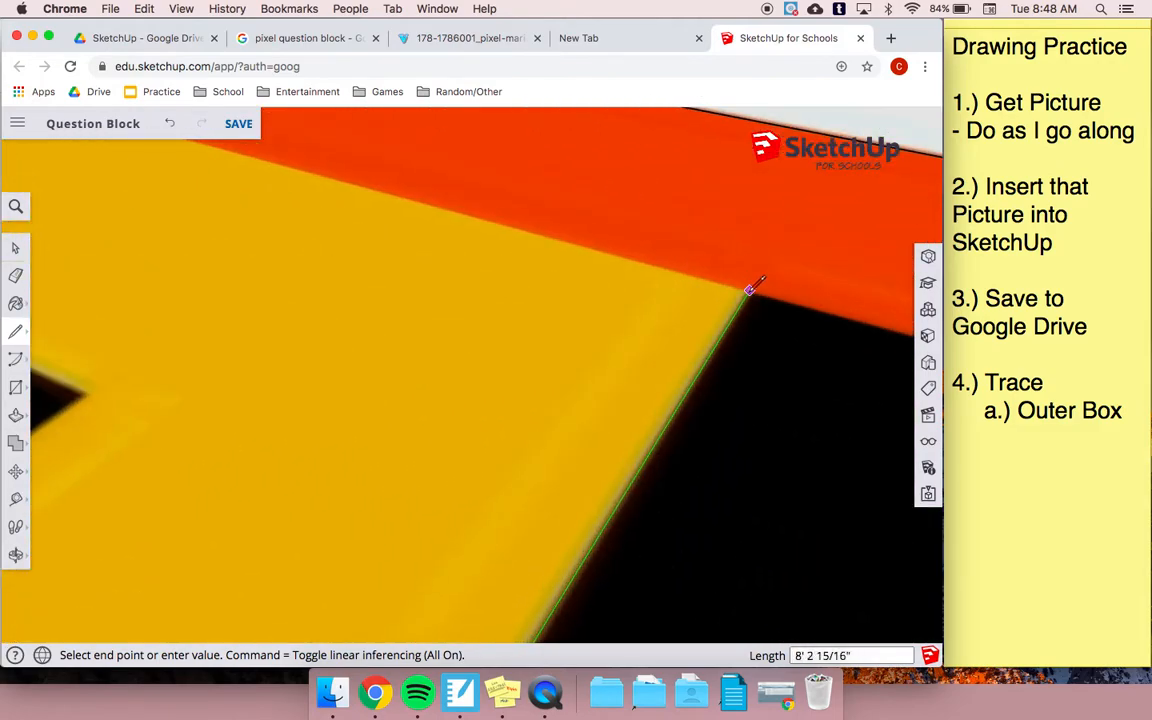
pyautogui.click(750, 289)
# Step: Trace the inner edges of the two orange bands, closing the inside square at its starting corner
pyautogui.scroll(-4, 748, 292)
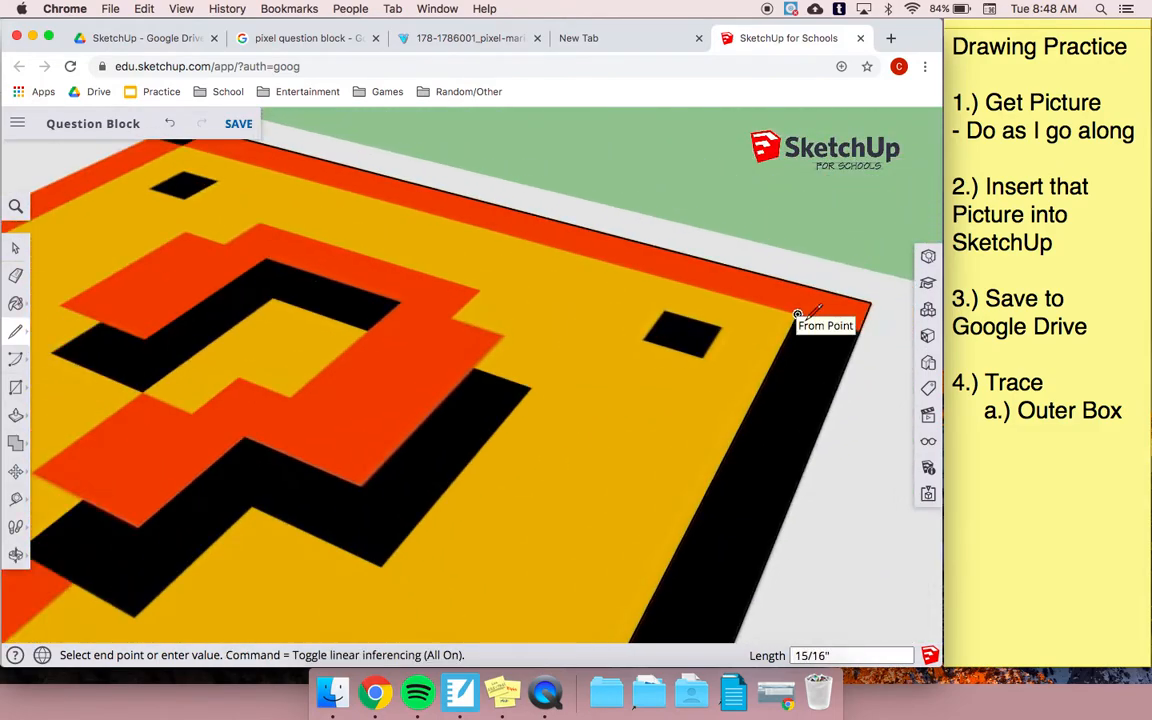
pyautogui.scroll(-4, 797, 315)
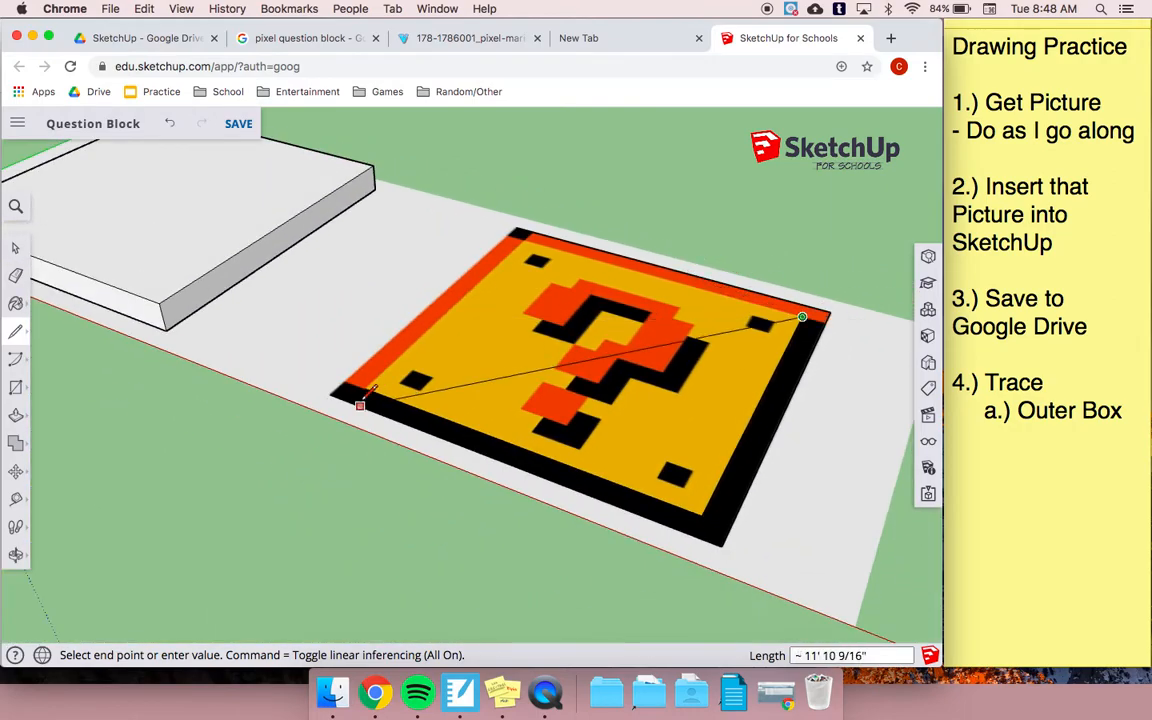
pyautogui.click(523, 239)
pyautogui.click(364, 388)
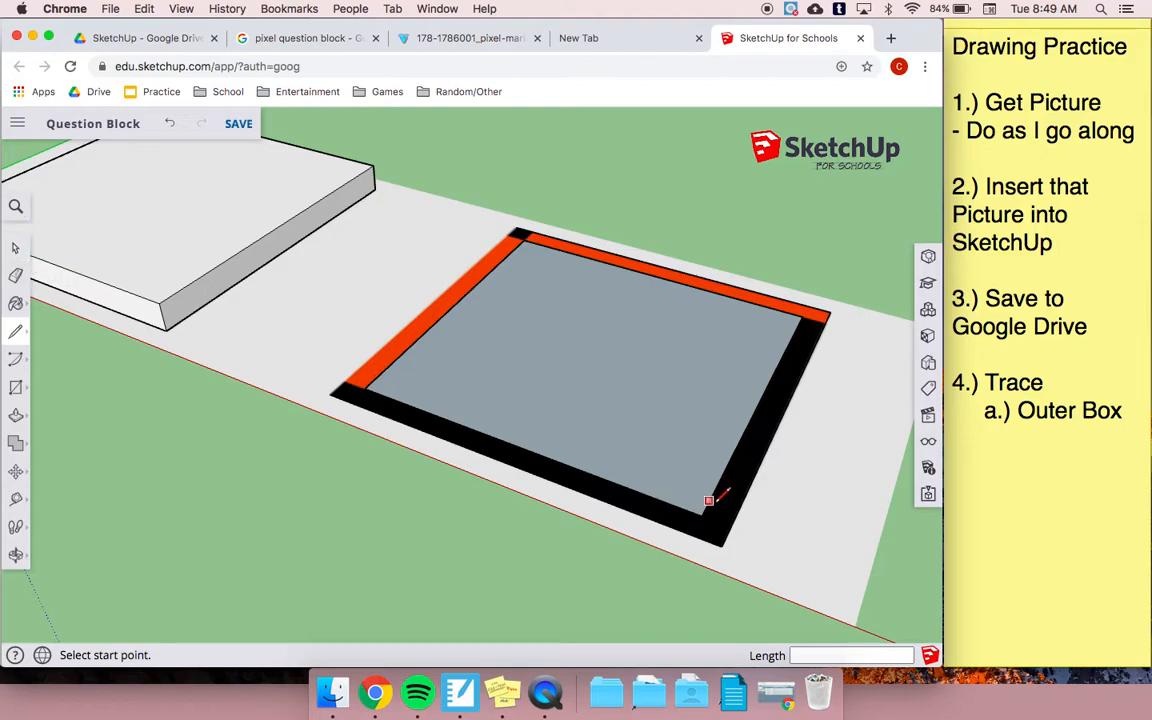
# Step: Try moving the inside square's face by its corner onto the top of the raised block
pyautogui.click(17, 248)
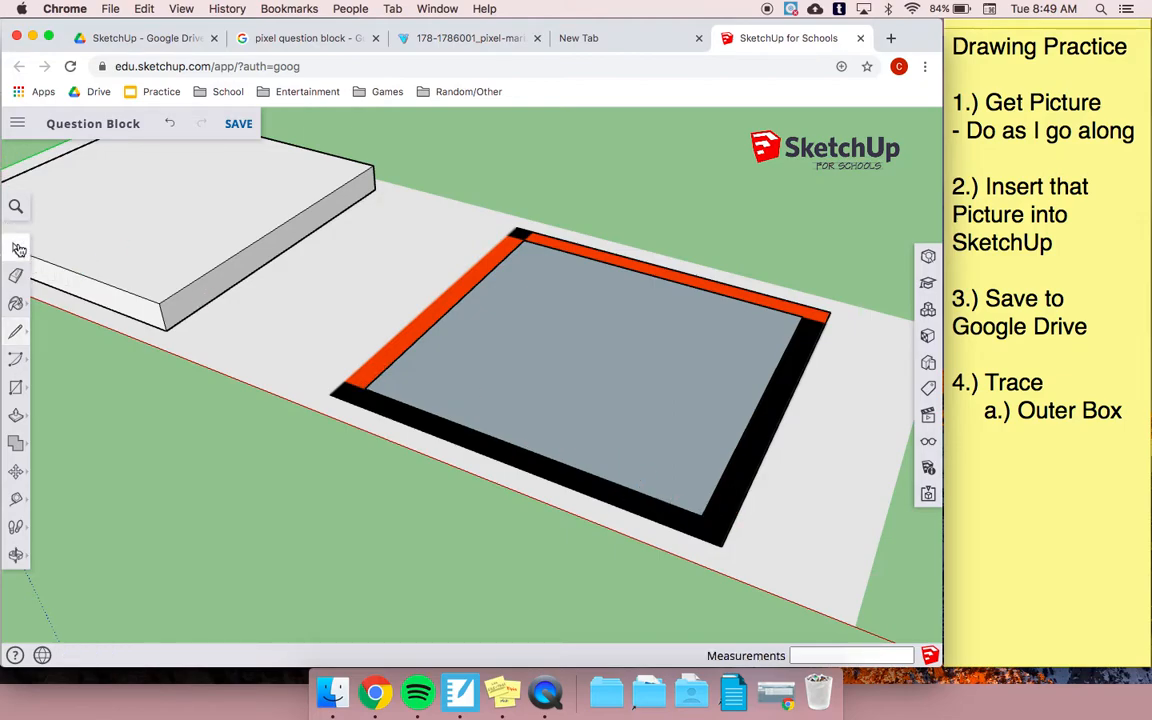
pyautogui.click(549, 365)
pyautogui.press('m')
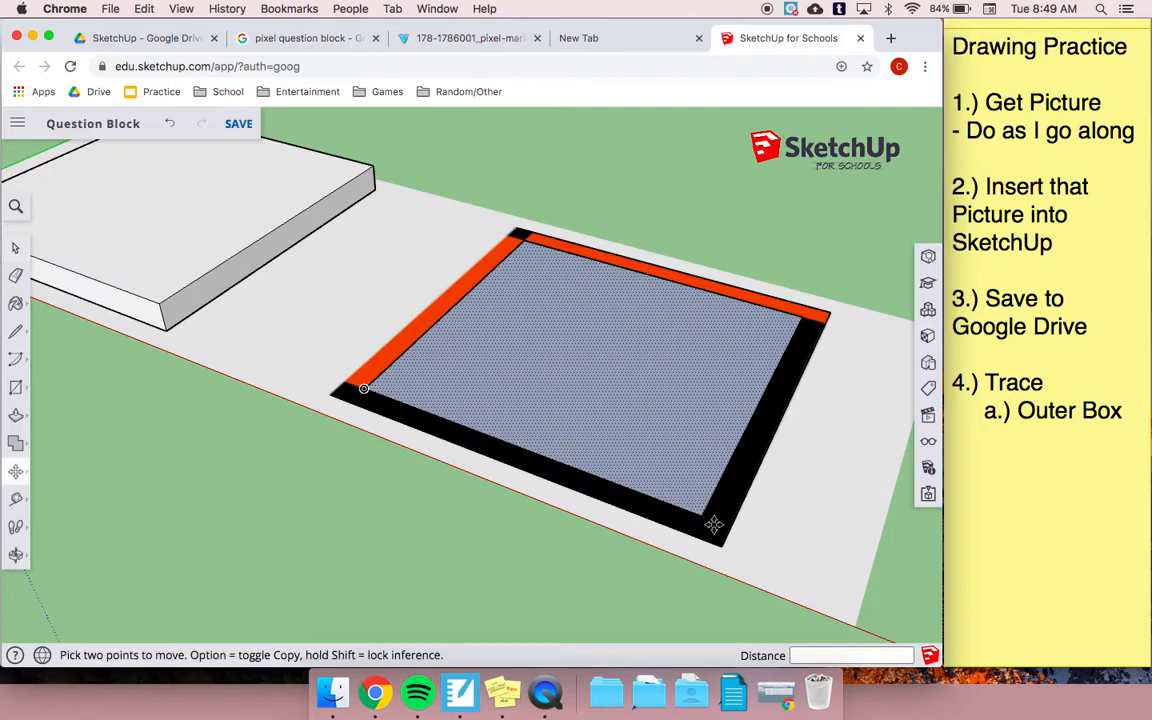
pyautogui.click(700, 519)
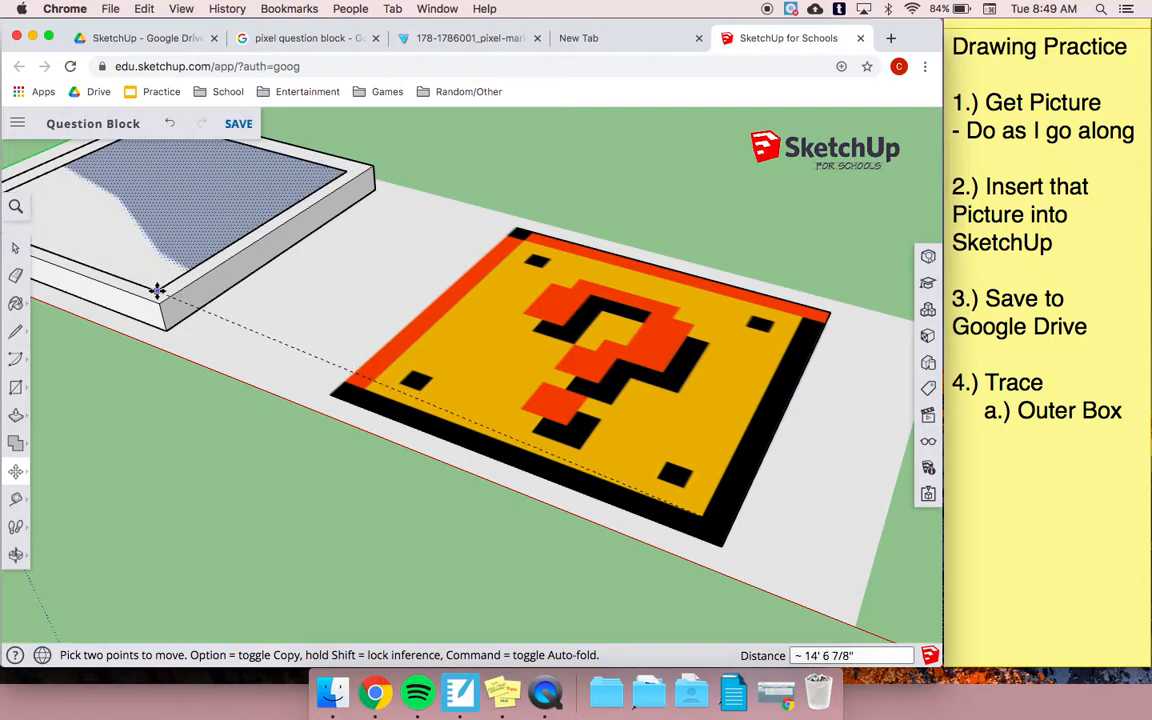
pyautogui.scroll(3, 162, 298)
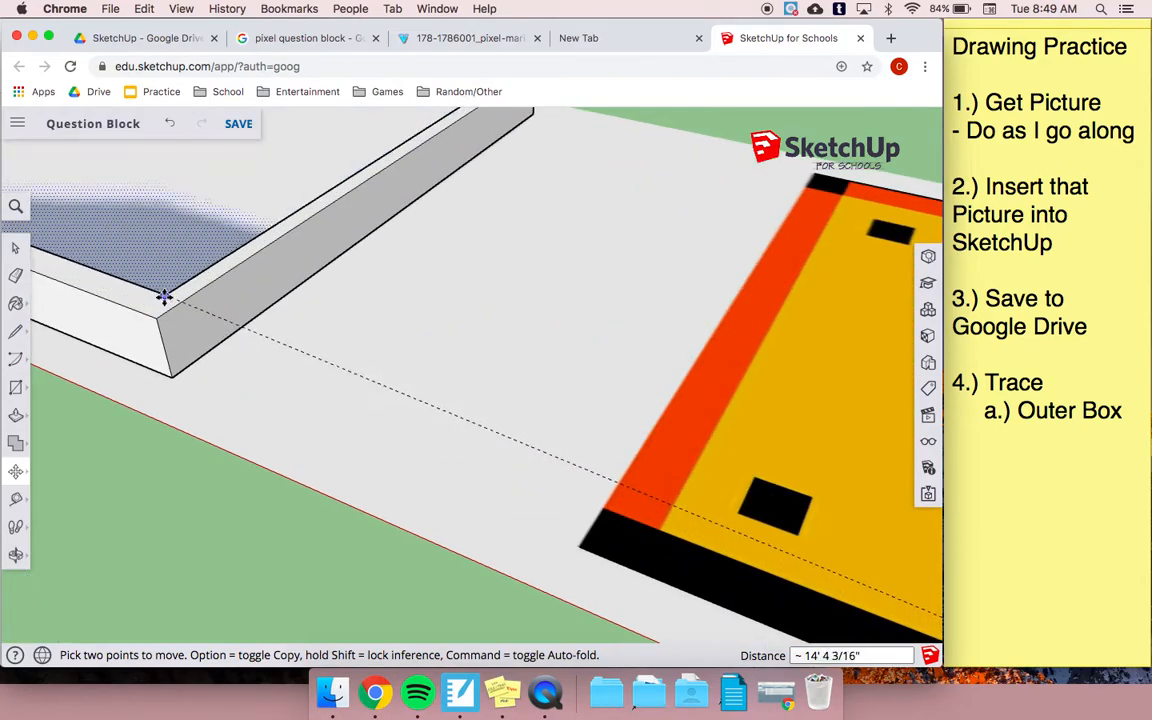
pyautogui.click(164, 302)
pyautogui.scroll(-2, 618, 437)
pyautogui.scroll(-3, 618, 437)
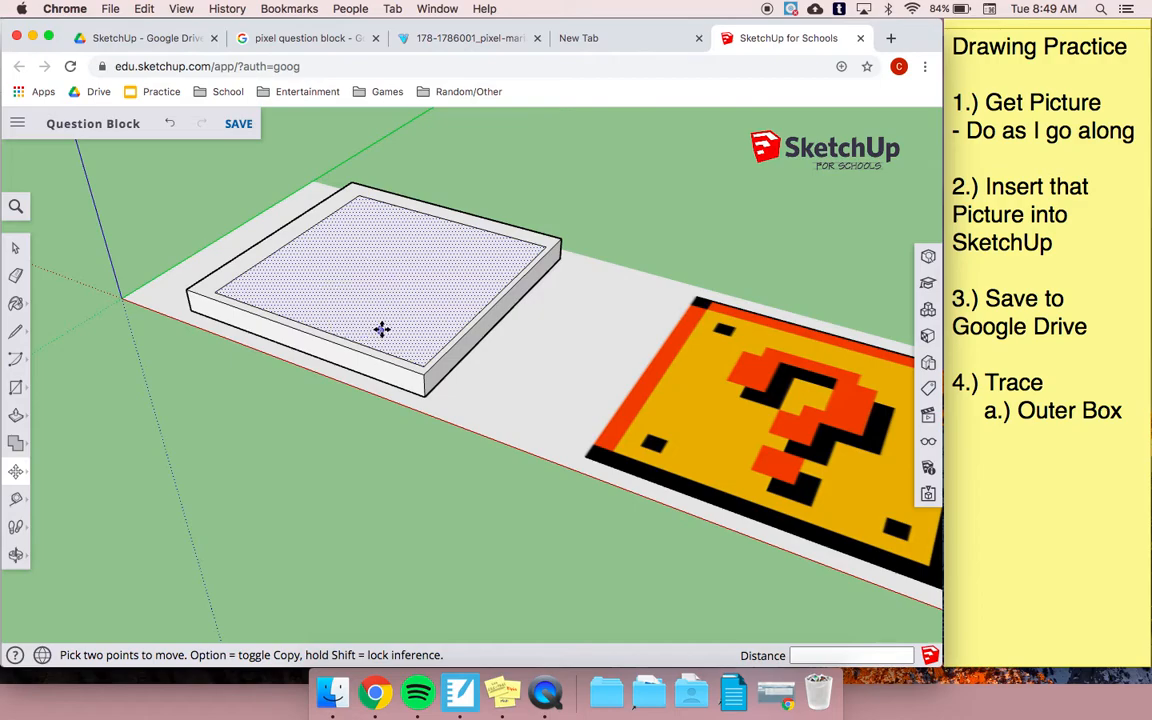
# Step: Try shifting the face along the block's top, cancel that, and undo its relocation onto the raised block
pyautogui.click(421, 363)
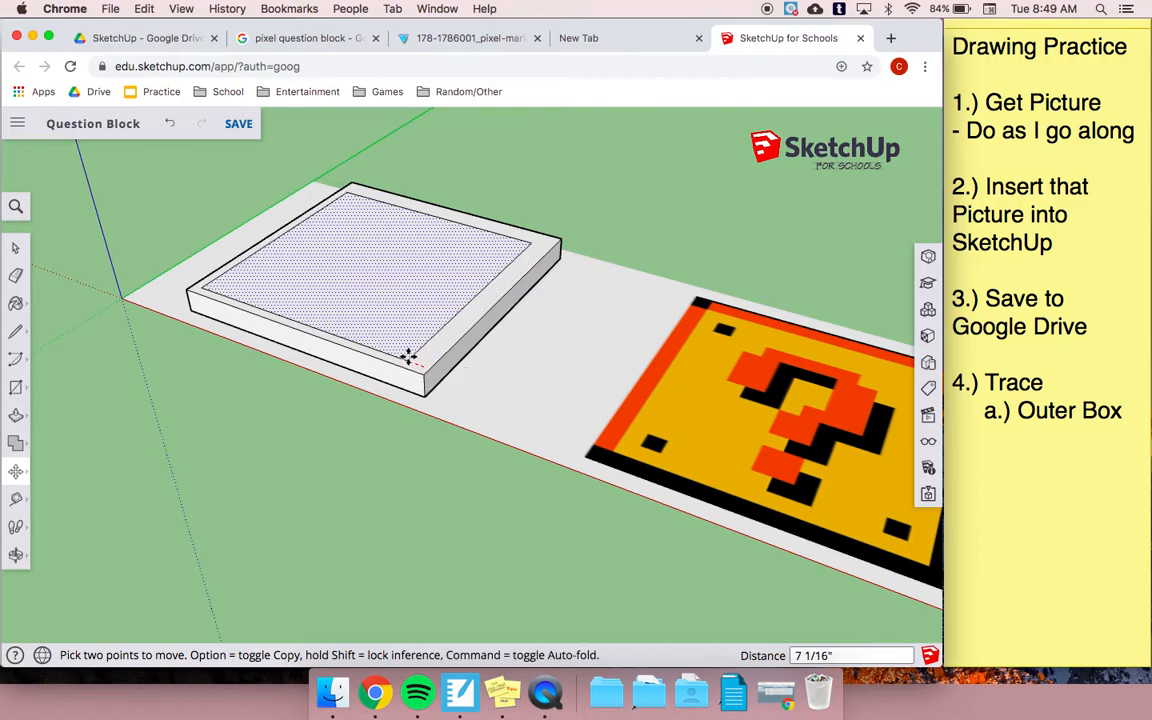
pyautogui.press('Escape')
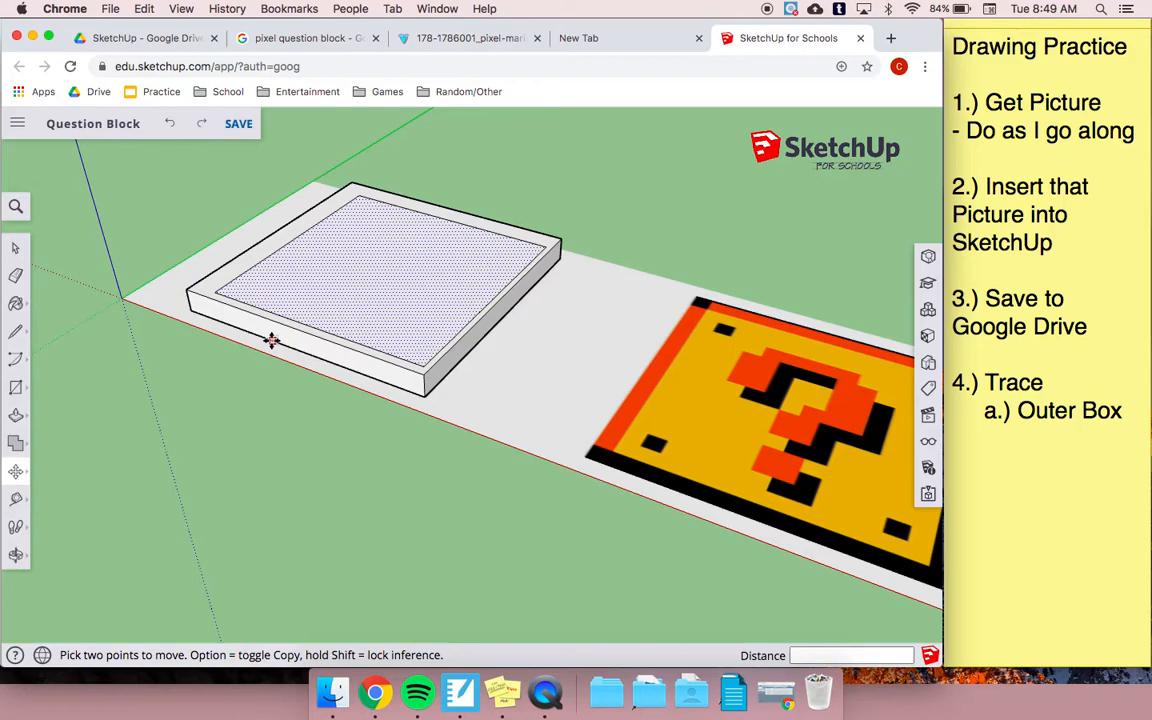
pyautogui.press('super+z')
pyautogui.scroll(3, 537, 455)
pyautogui.scroll(3, 344, 414)
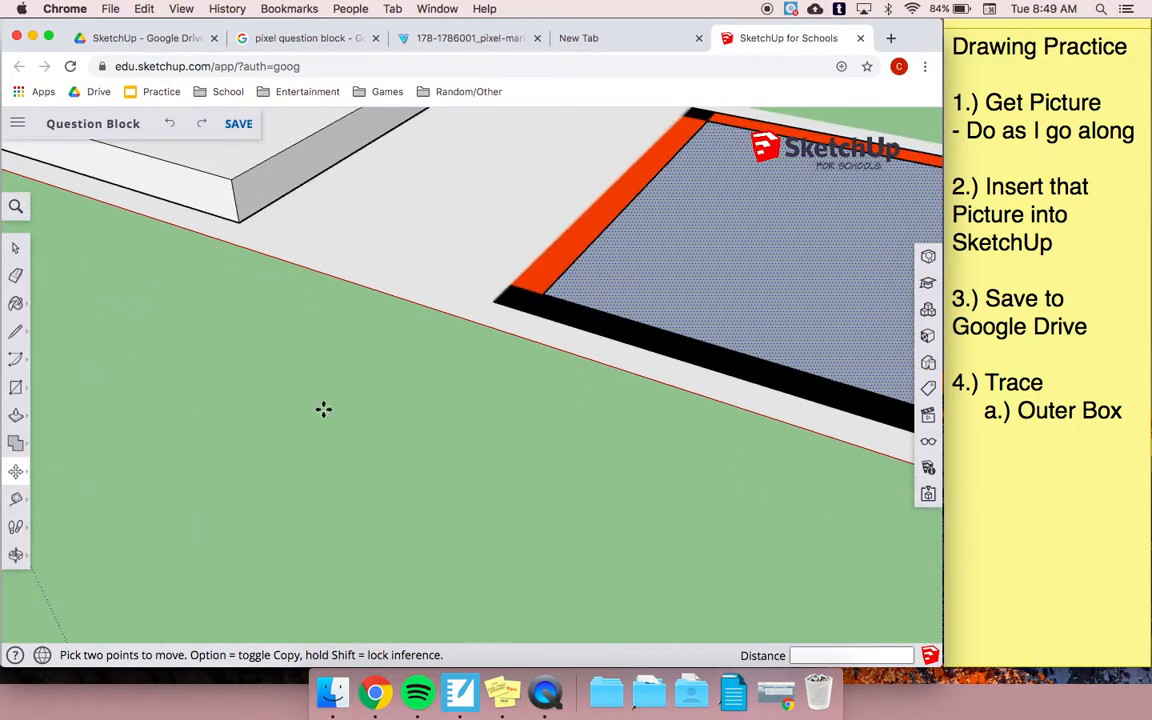
pyautogui.scroll(-6, 369, 468)
pyautogui.scroll(-3, 369, 468)
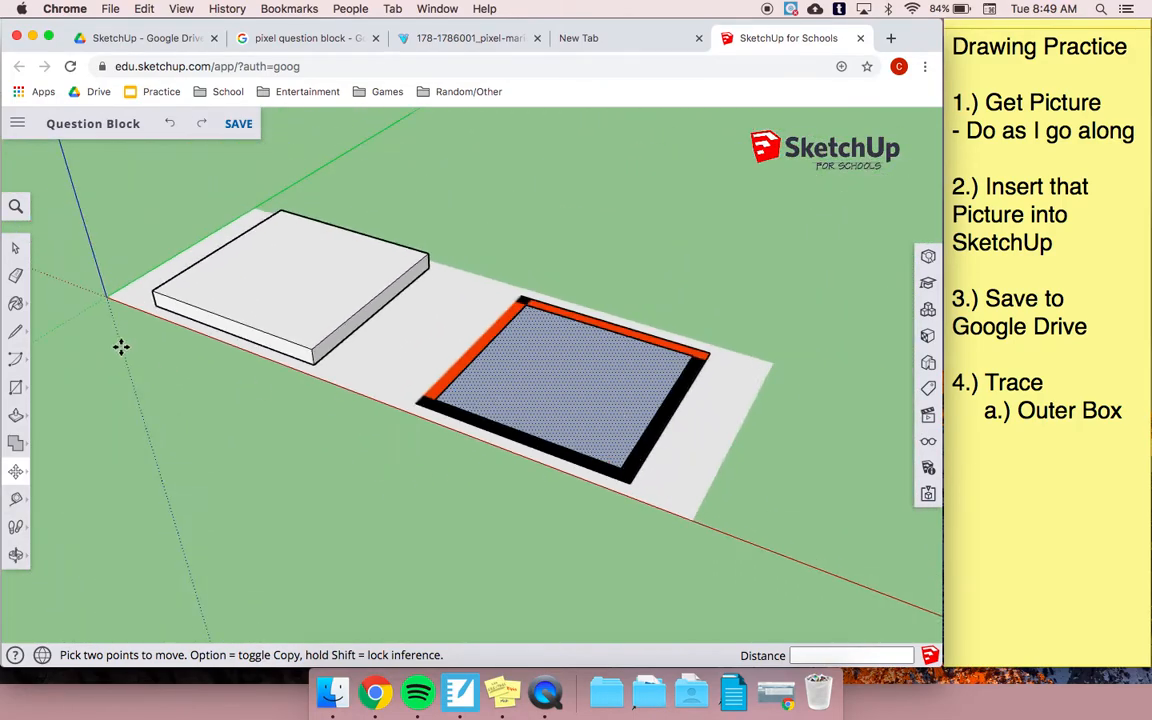
# Step: Clear the selection and select only the inside square's face on the copied picture
pyautogui.click(16, 247)
pyautogui.click(520, 247)
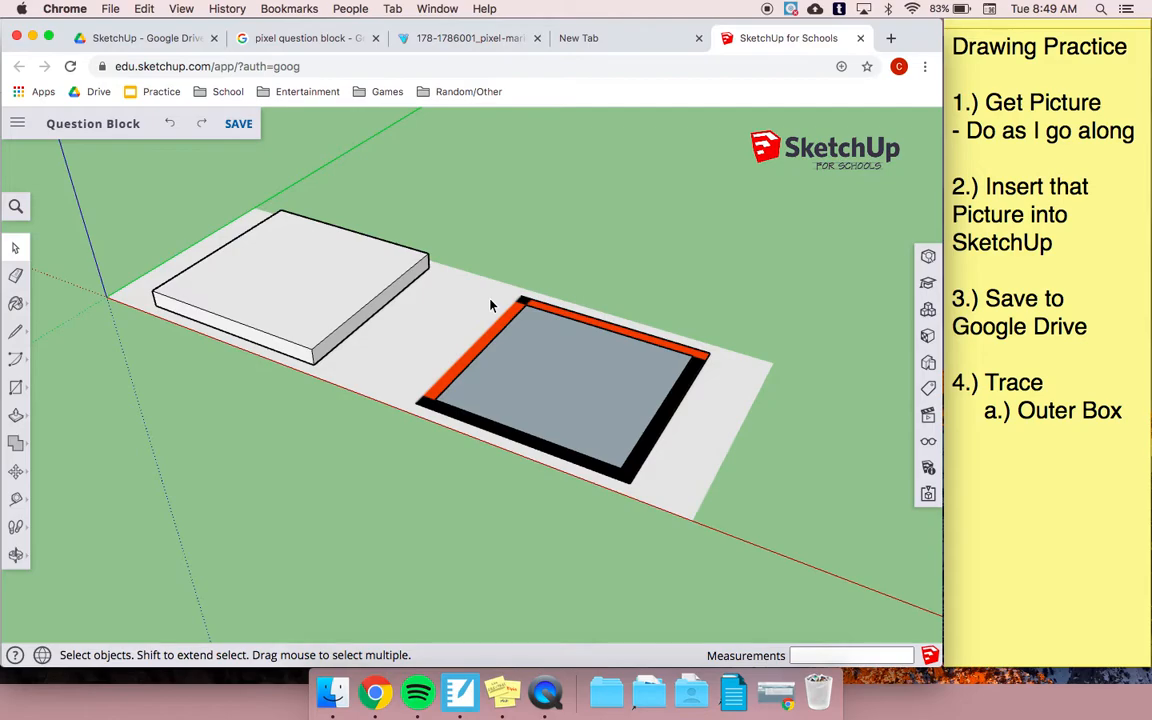
pyautogui.click(557, 390)
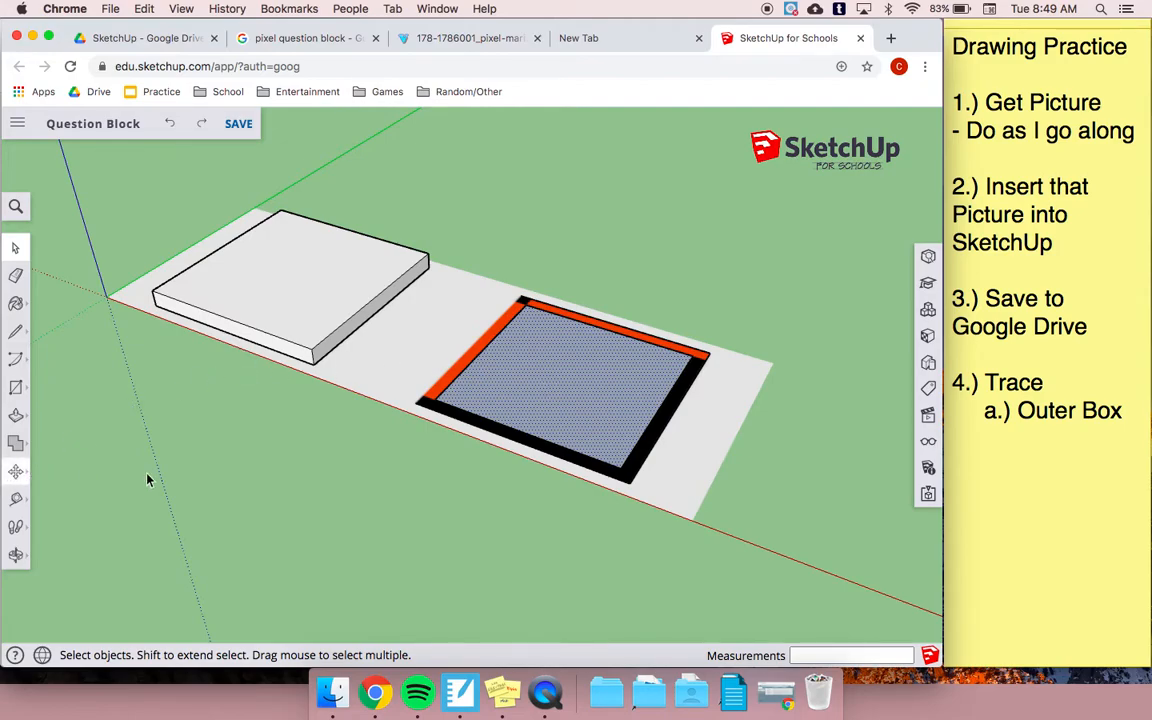
# Step: Add "b.) Inside Box" to the sticky note below "a.) Outer Box", with the indented sub-item "- Relocate It"
pyautogui.click(1133, 408)
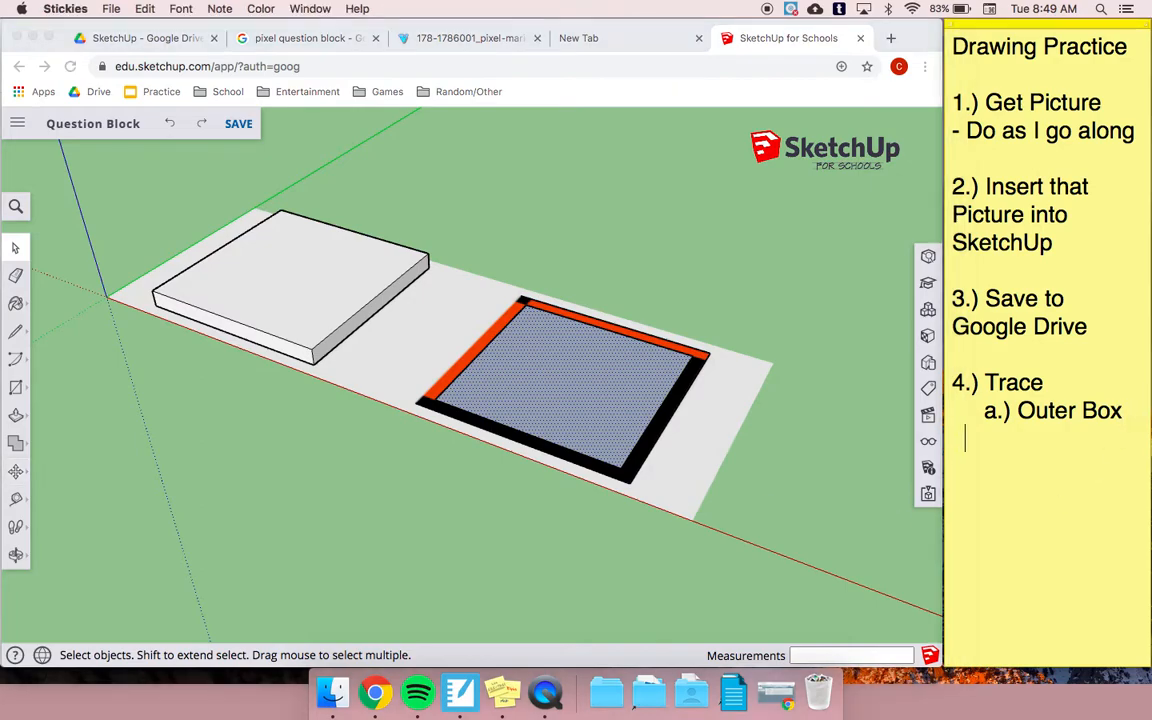
pyautogui.write('b.) Inside Box')
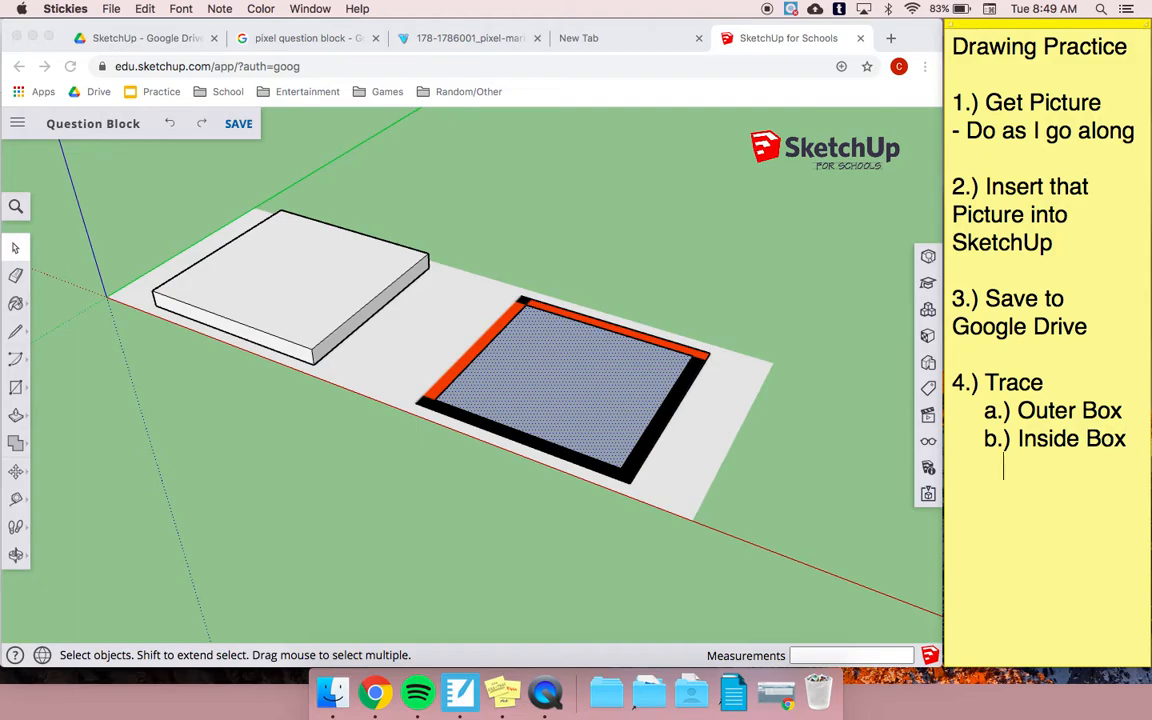
pyautogui.write(' \t\t- Relocate')
pyautogui.press('Return')
pyautogui.write('It')
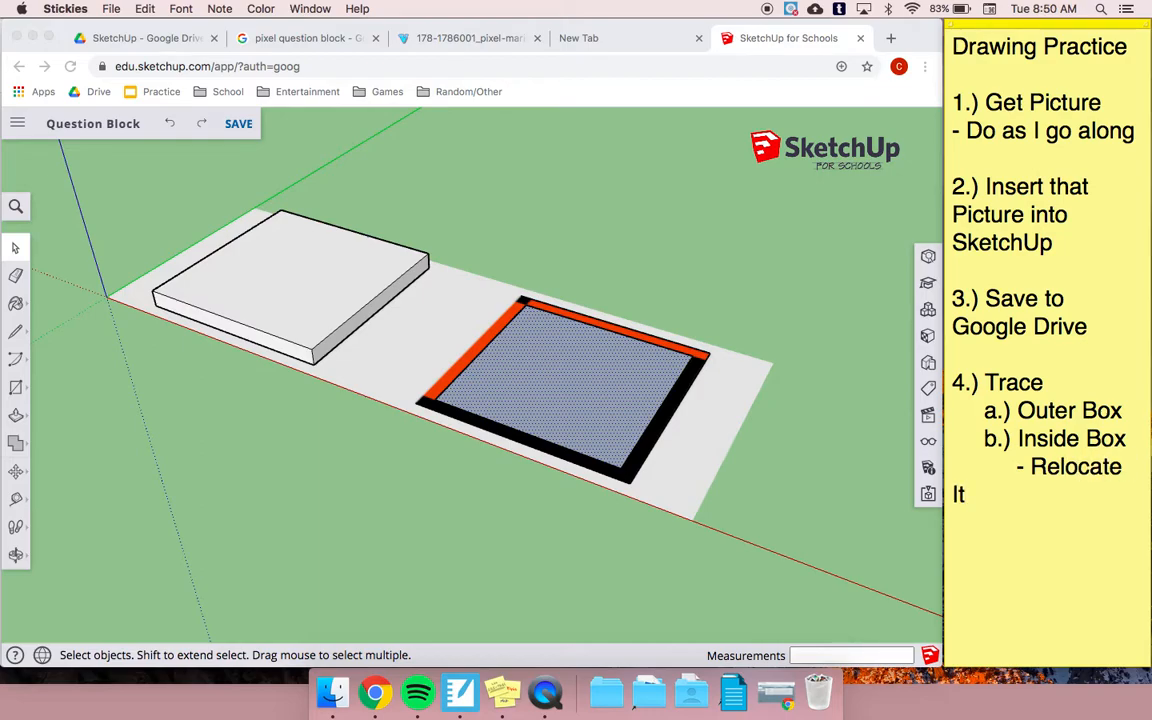
# Step: Reduce the whole note's text size by two increments and keep "- Relocate It" together on one line
pyautogui.click(1127, 466)
pyautogui.hotkey('shift', 'Right')
pyautogui.press('super+a')
pyautogui.press('super+minus')
pyautogui.press('super+minus')
pyautogui.press('super+c')
pyautogui.press('Right')
pyautogui.press('Return')
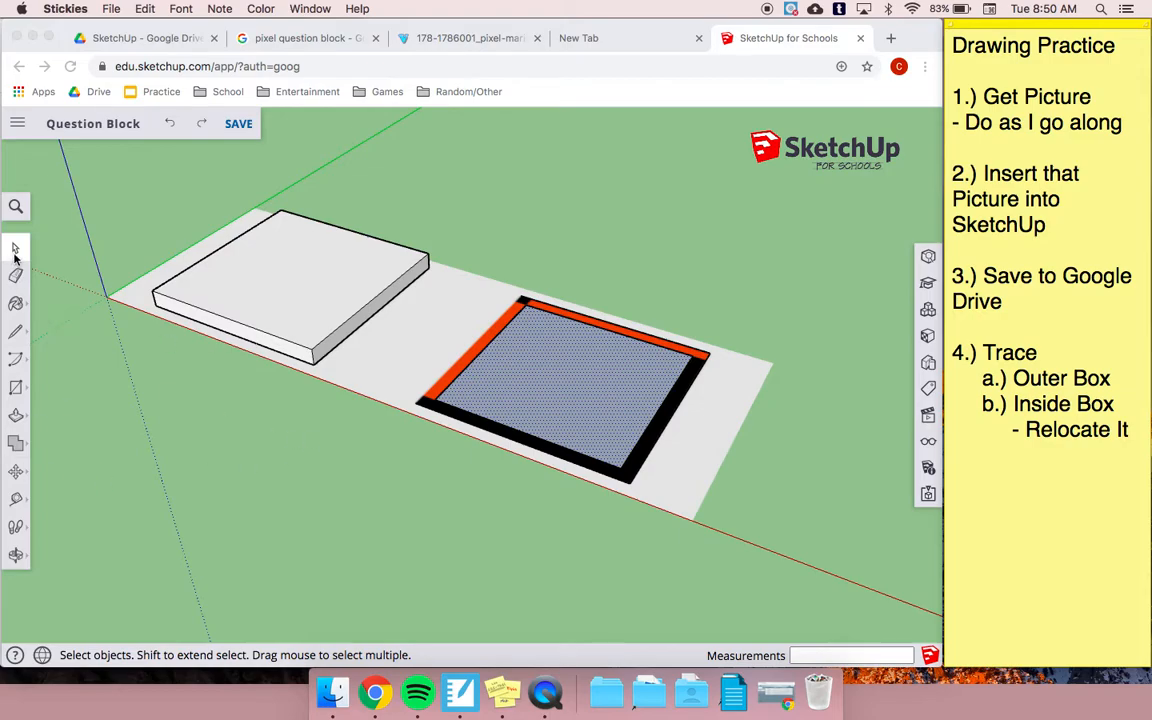
# Step: Try pasting a copy of the traced outer and inside boxes behind the picture, and undo that paste
pyautogui.click(112, 285)
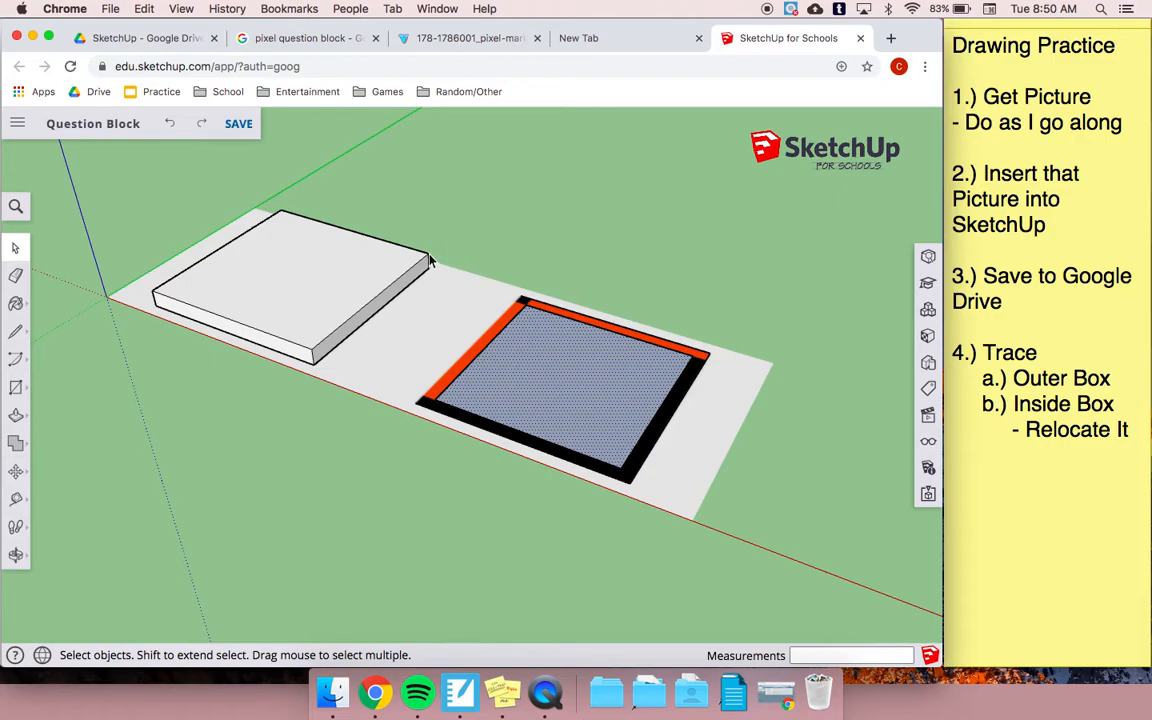
pyautogui.press('o')
pyautogui.moveTo(373, 316); pyautogui.dragTo(504, 337)
pyautogui.moveTo(259, 268); pyautogui.dragTo(305, 316)
pyautogui.click(15, 248)
pyautogui.moveTo(435, 249)
pyautogui.mouseDown()
pyautogui.moveTo(532, 363)
pyautogui.moveTo(729, 512)
pyautogui.mouseUp()
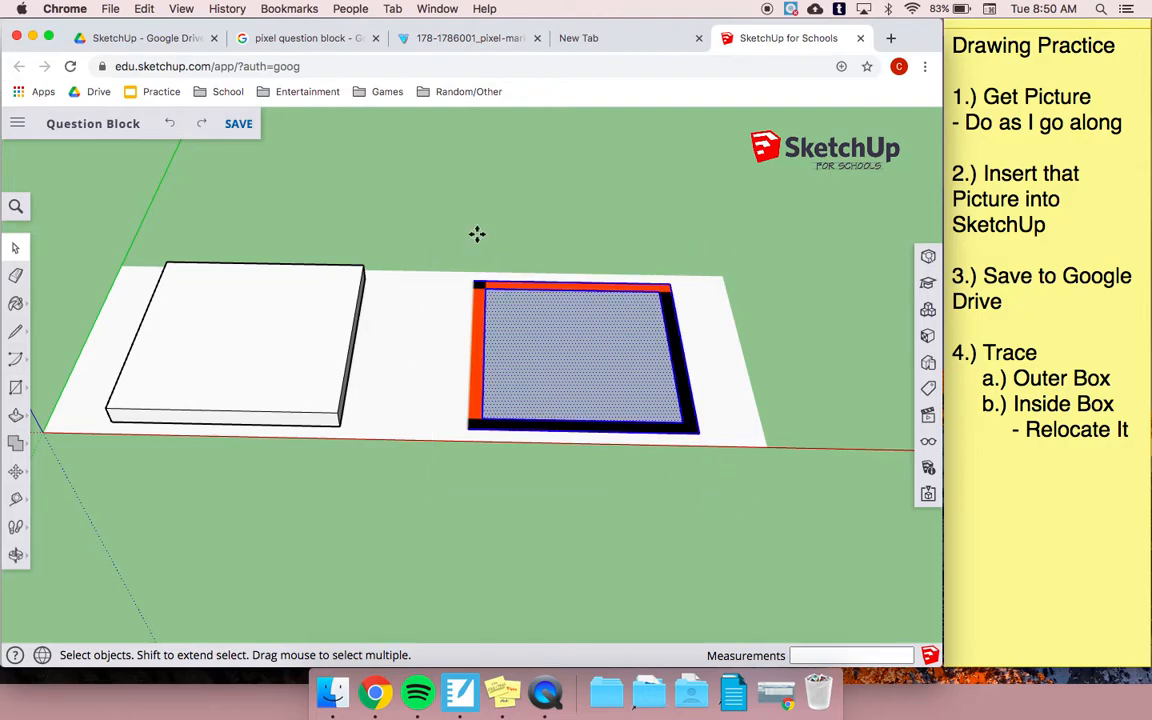
pyautogui.press('super+c')
pyautogui.press('super+v')
pyautogui.click(405, 234)
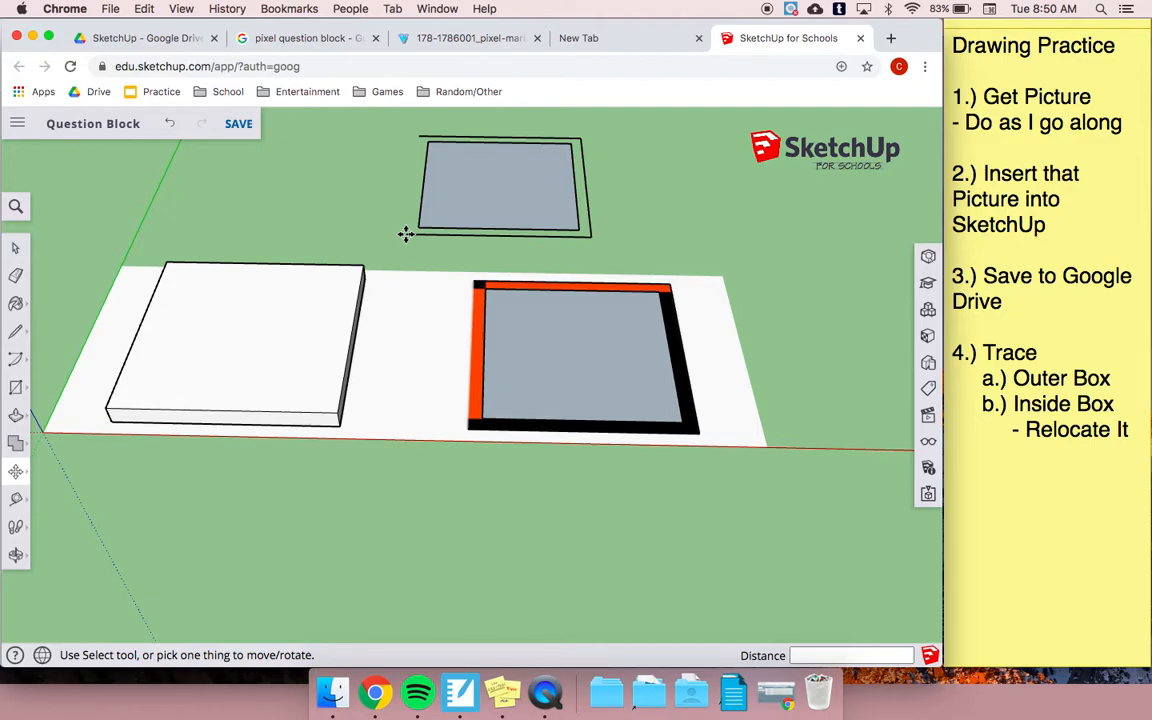
pyautogui.press('super+z')
pyautogui.press('super+a')
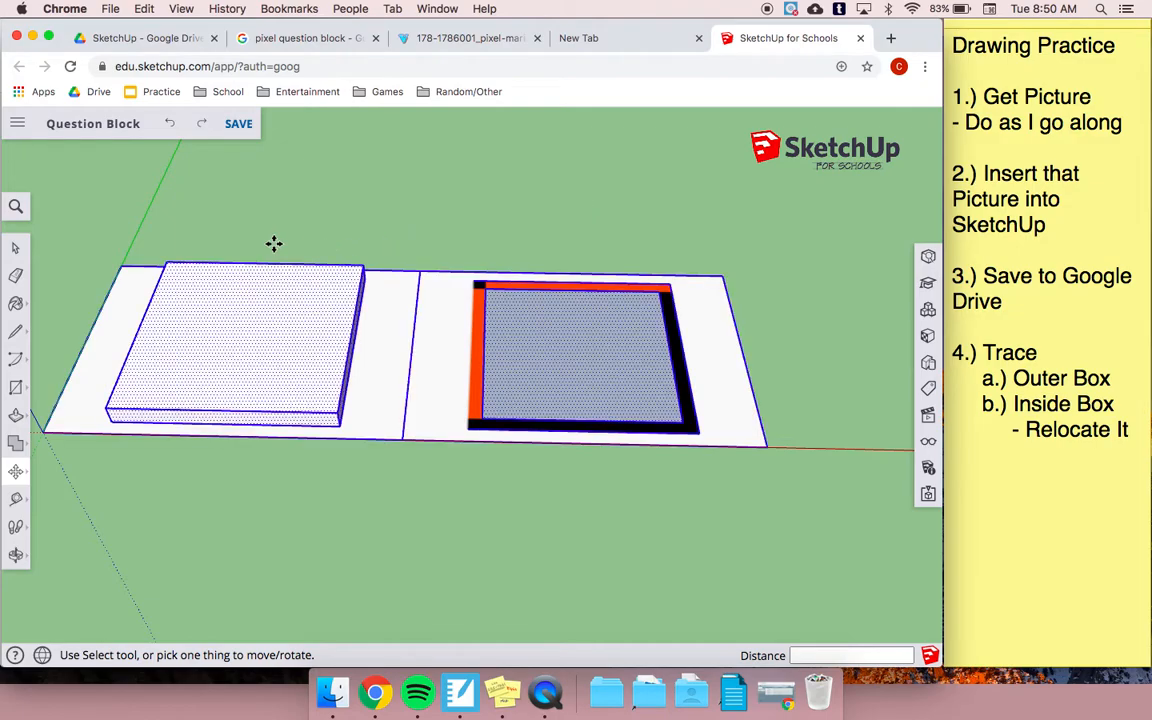
pyautogui.press('super+c')
pyautogui.press('super+v')
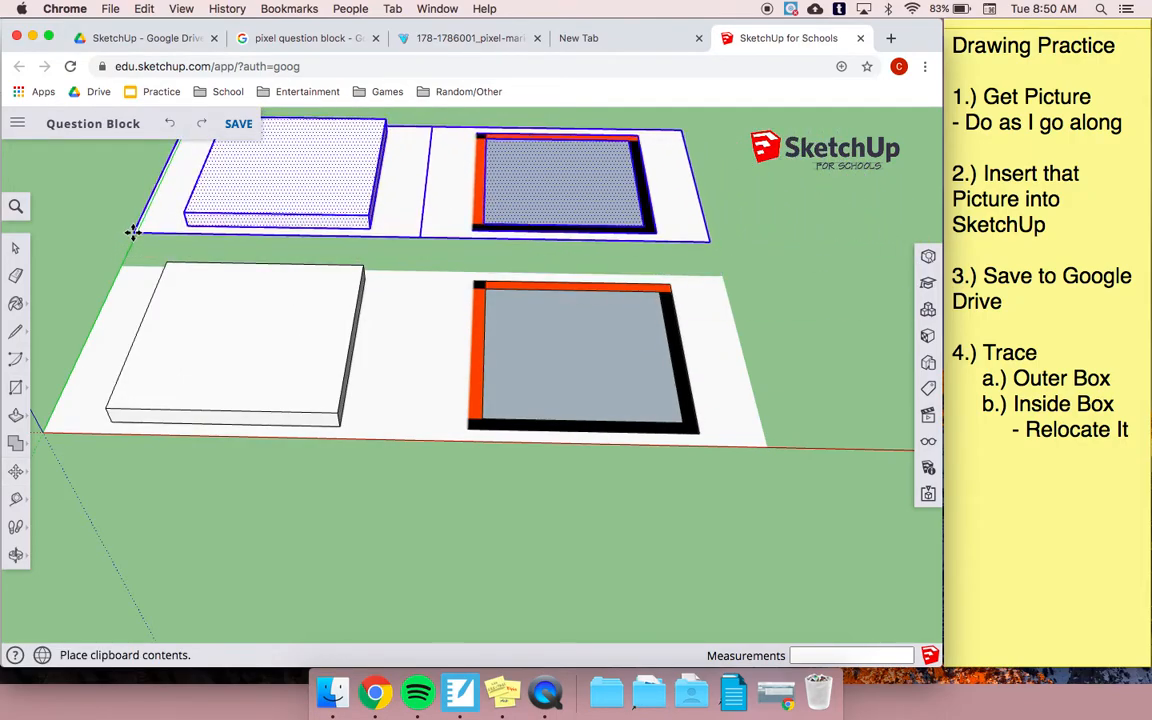
pyautogui.press('Escape')
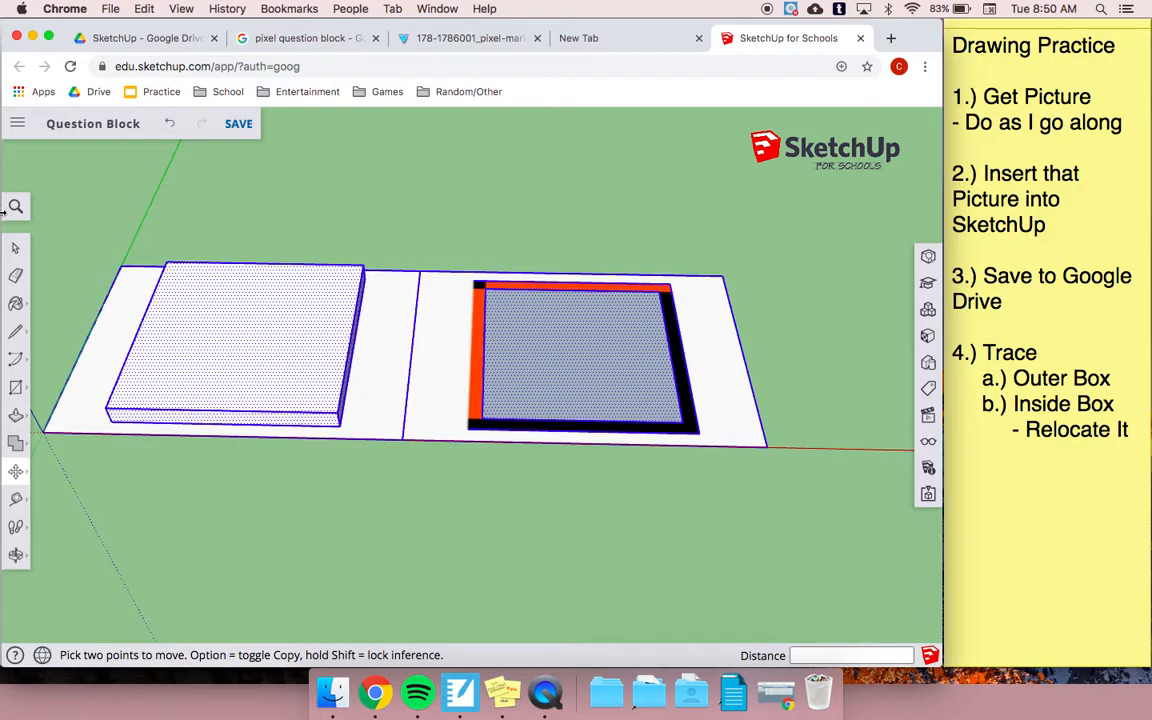
# Step: Copy only the traced outer and inside boxes from the picture and paste them on the ground behind it
pyautogui.click(16, 250)
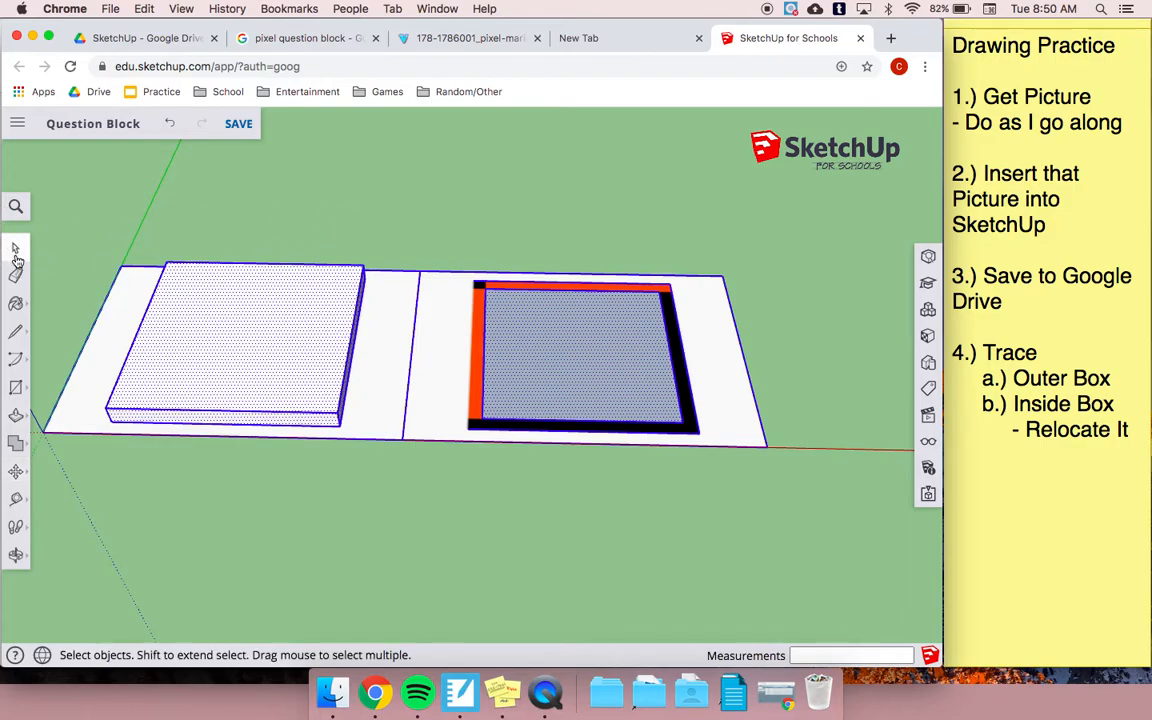
pyautogui.moveTo(421, 233); pyautogui.dragTo(753, 522)
pyautogui.press('super+c')
pyautogui.press('super+v')
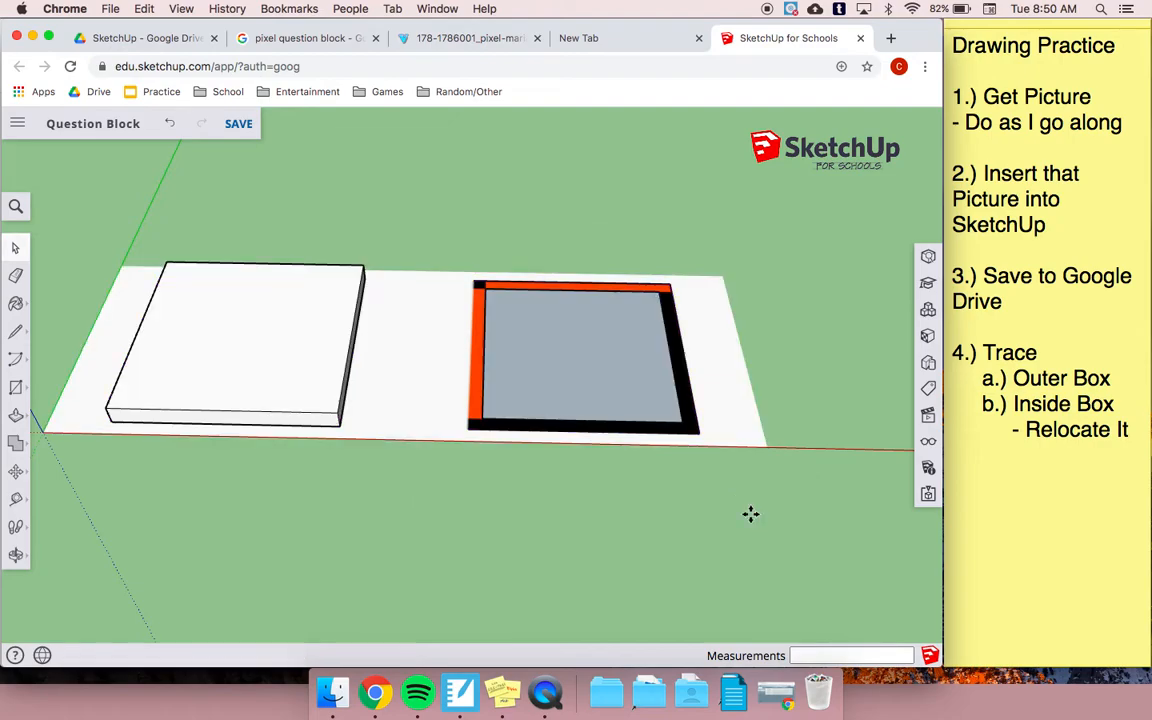
pyautogui.click(421, 233)
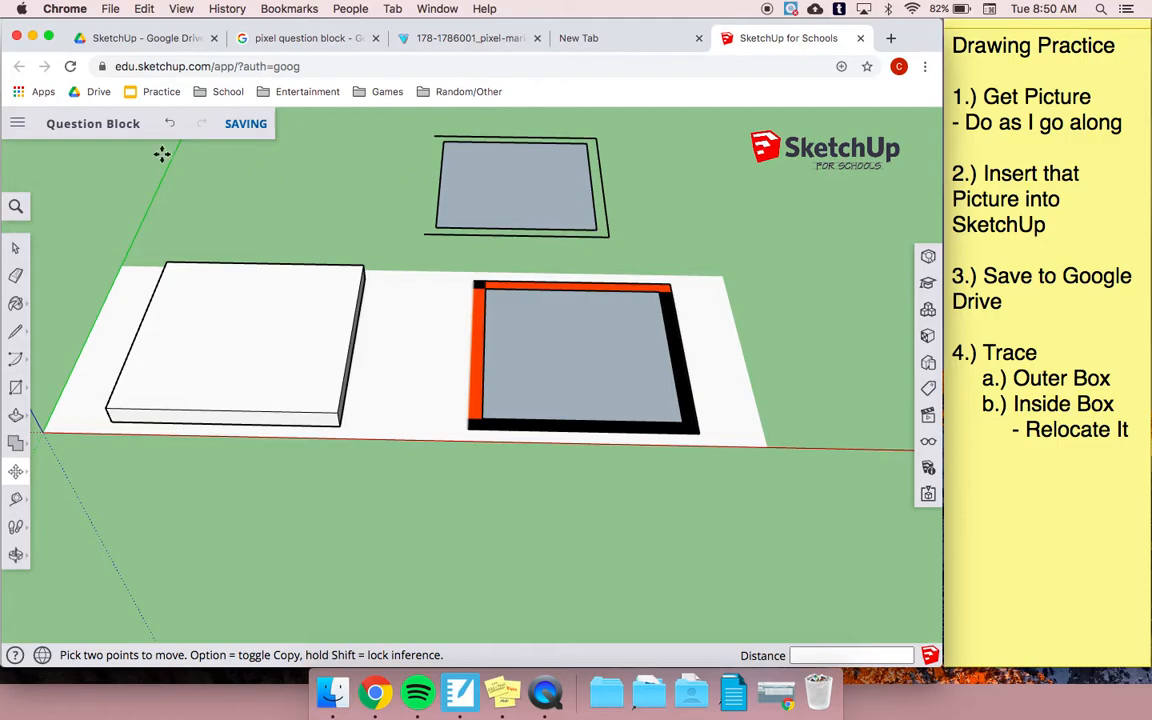
# Step: Move the pasted inside square onto the raised block's top, using the outer outline's front-right corner as reference for the block's matching top corner
pyautogui.click(16, 246)
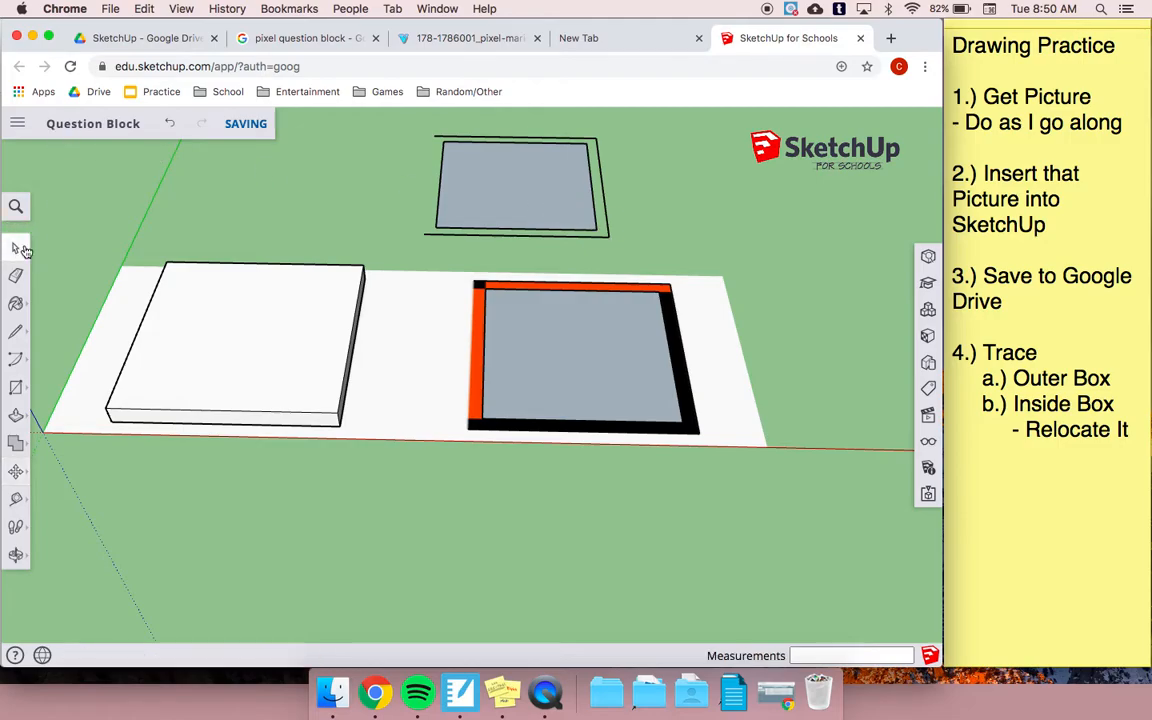
pyautogui.click(524, 189)
pyautogui.press('m')
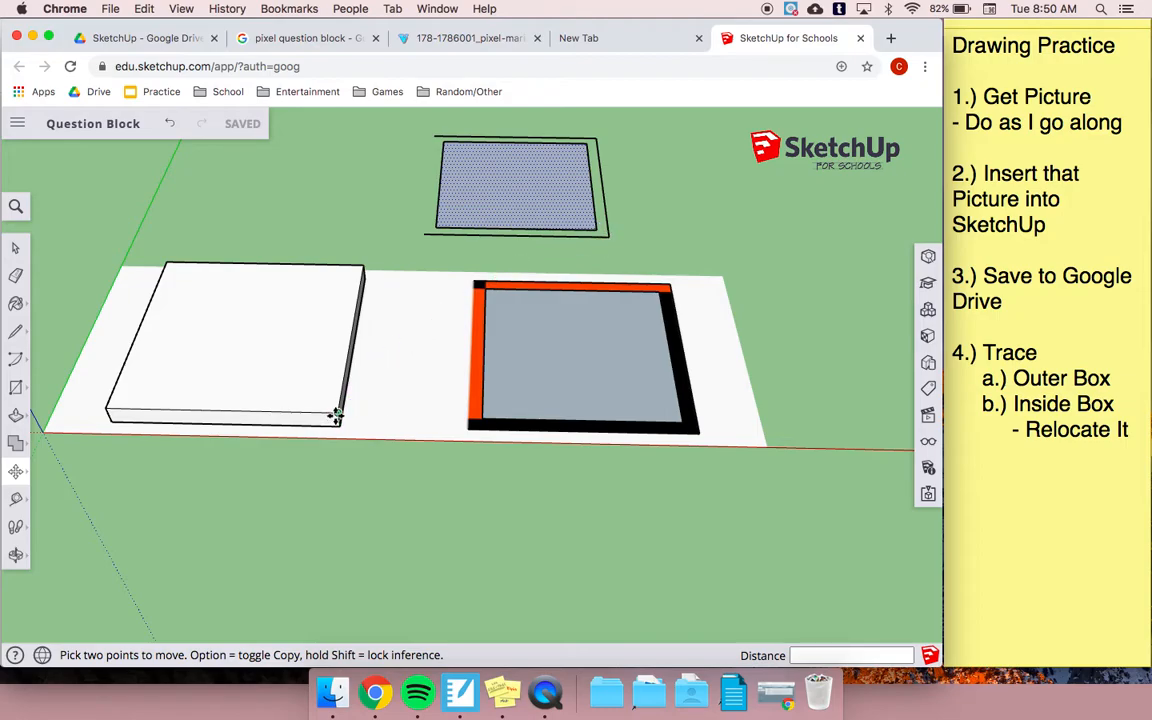
pyautogui.click(608, 237)
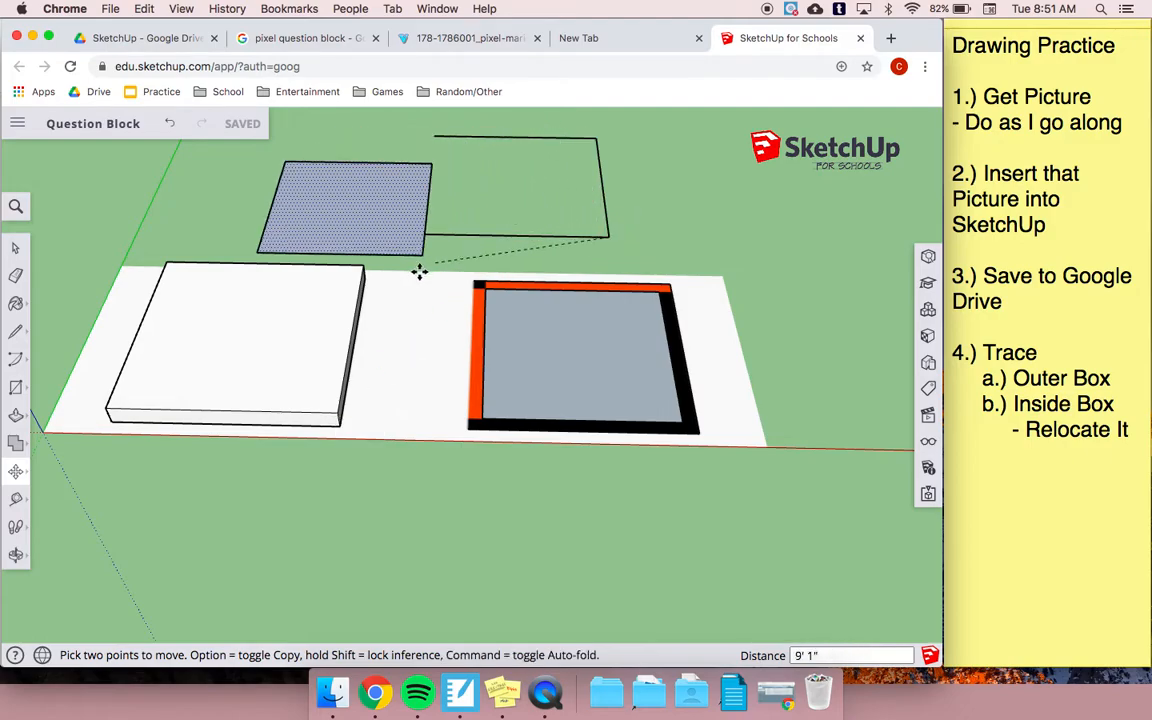
pyautogui.click(339, 413)
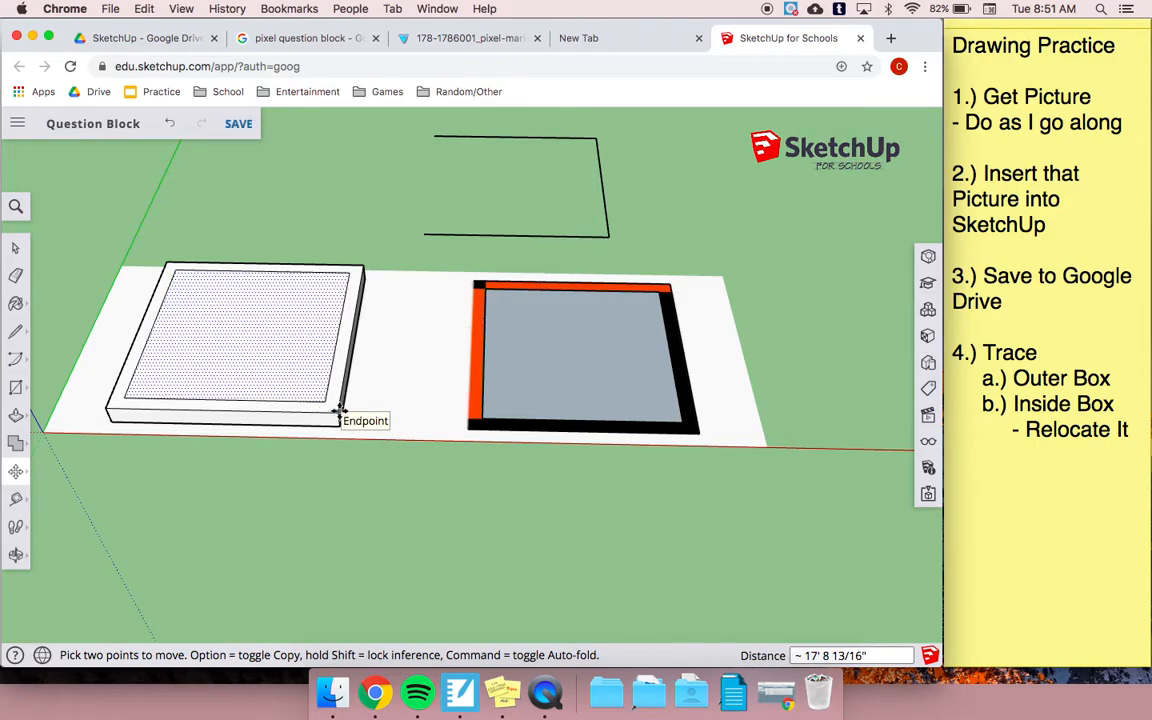
# Step: Erase the leftover outer outline behind the picture and the left edge of the inside box covering the question mark
pyautogui.moveTo(386, 463); pyautogui.dragTo(474, 295, button='middle')
pyautogui.moveTo(474, 295); pyautogui.dragTo(483, 271)
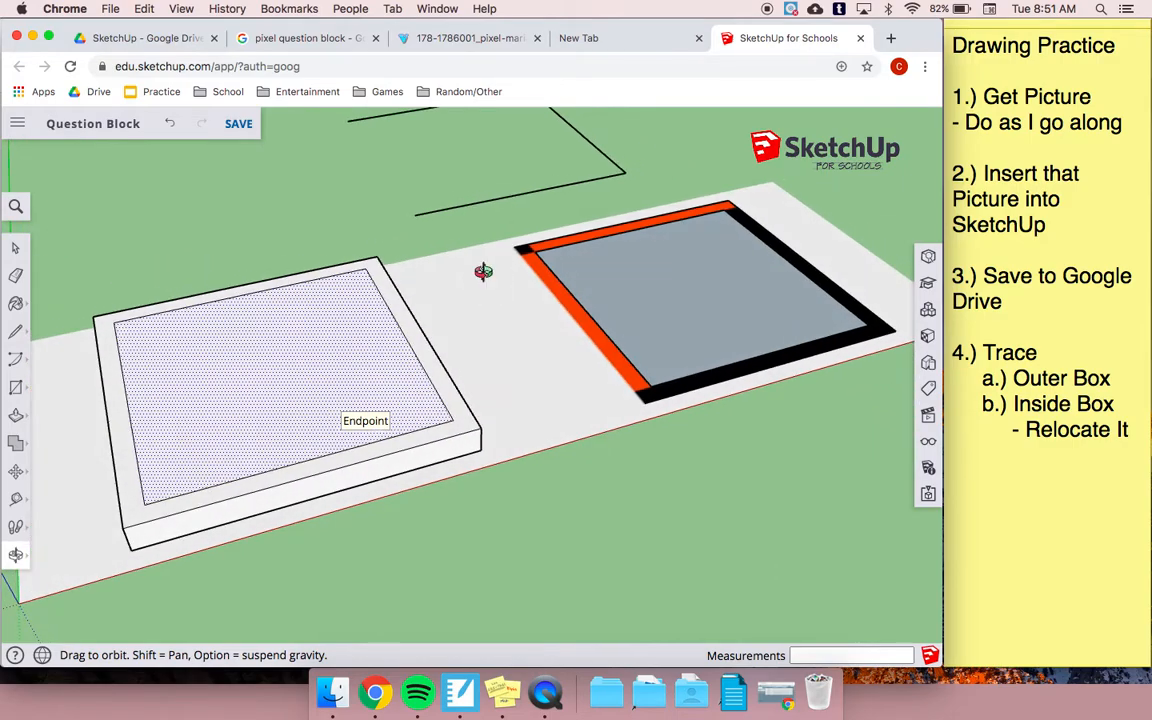
pyautogui.moveTo(648, 368)
pyautogui.mouseDown()
pyautogui.moveTo(491, 411)
pyautogui.moveTo(442, 404)
pyautogui.moveTo(404, 381)
pyautogui.moveTo(381, 345)
pyautogui.mouseUp()
pyautogui.press('e')
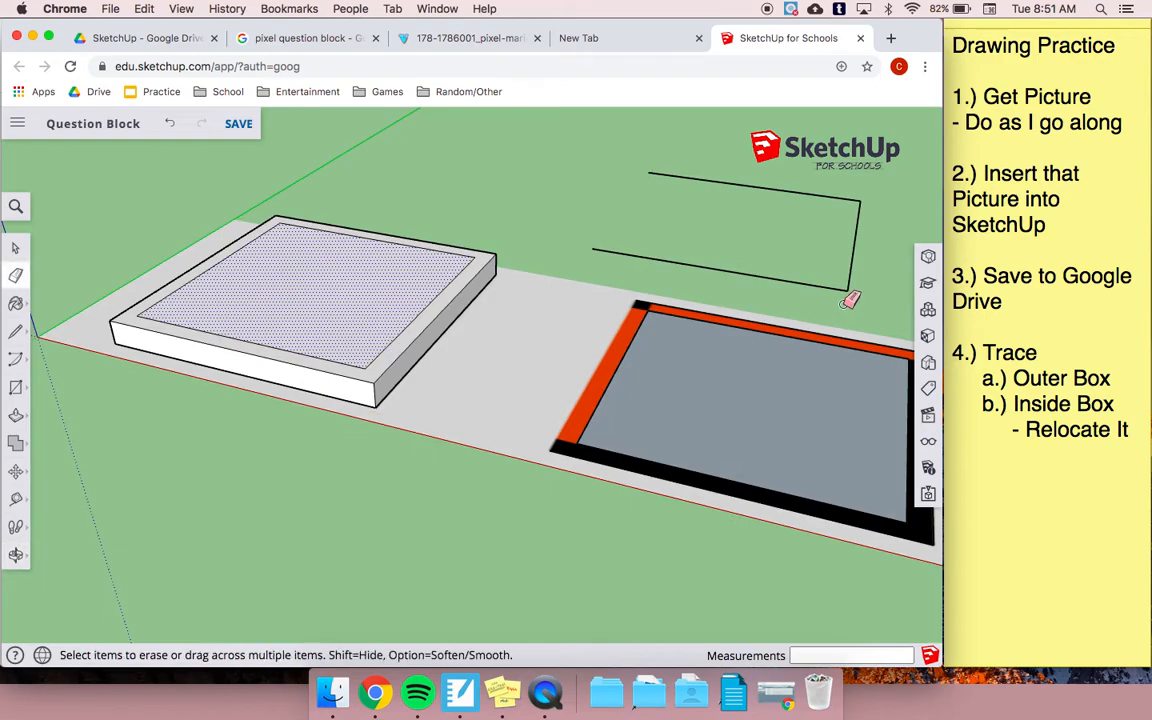
pyautogui.moveTo(842, 297)
pyautogui.mouseDown()
pyautogui.moveTo(861, 265)
pyautogui.moveTo(838, 186)
pyautogui.mouseUp()
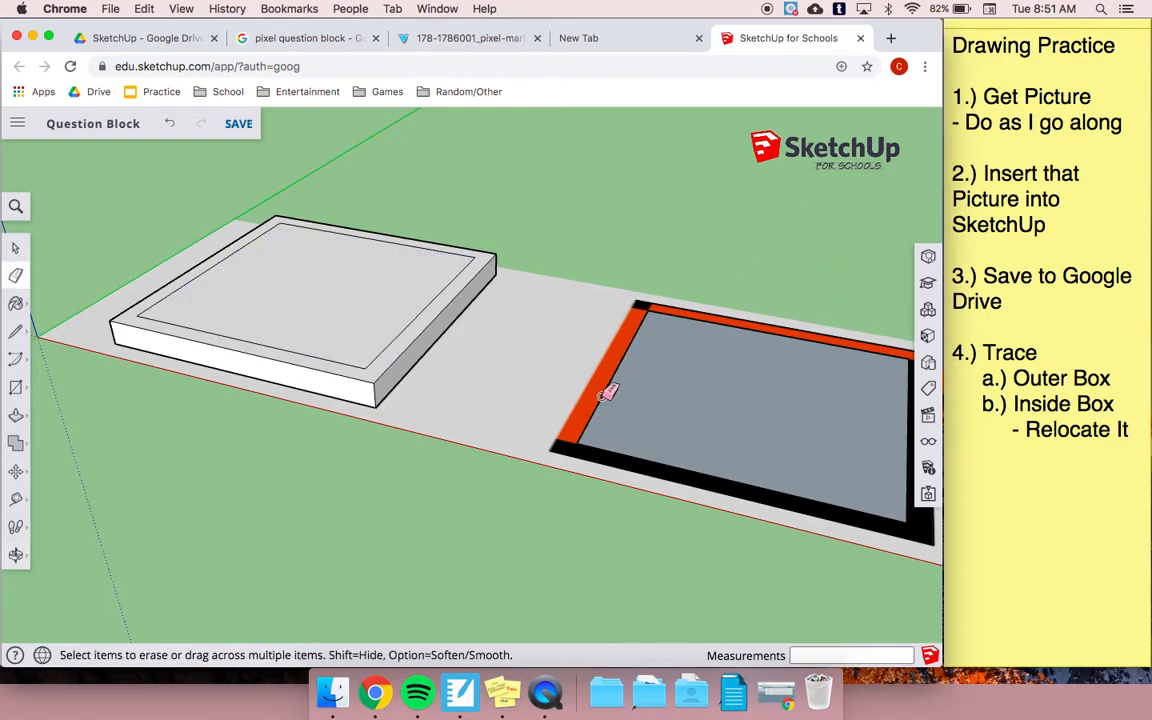
pyautogui.click(604, 399)
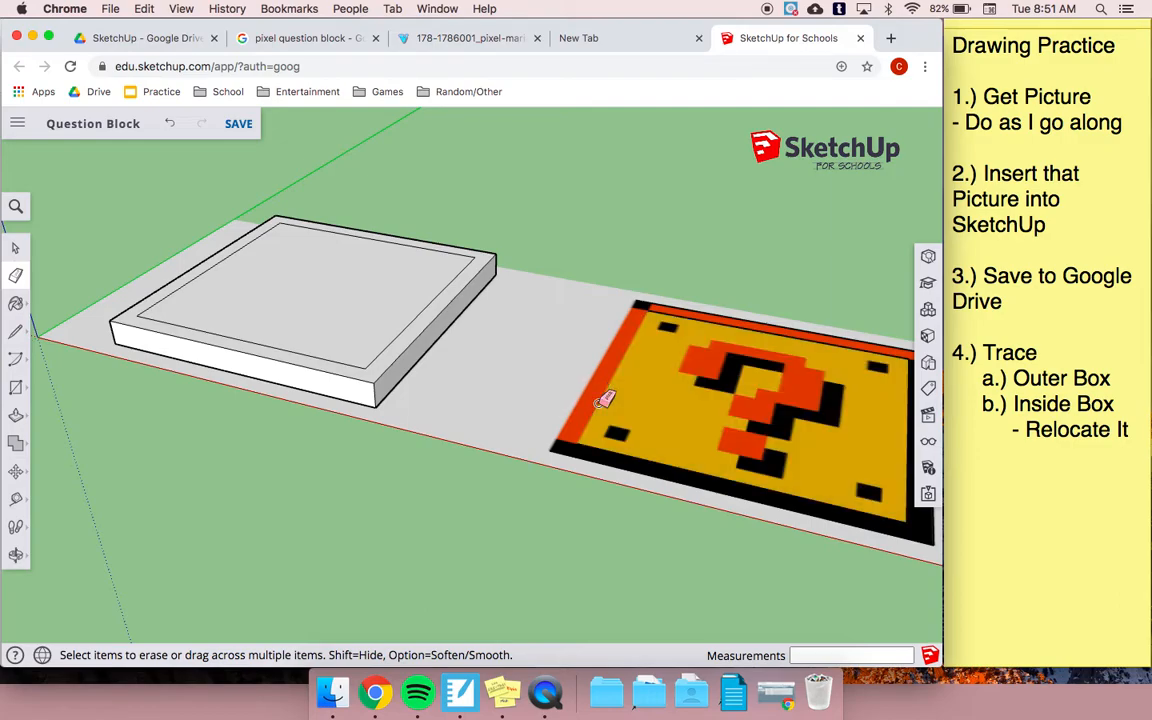
# Step: Trace the bottom edge of the red question mark's hook tip and its adjoining inner side, about 1' 9" long, with lines
pyautogui.moveTo(473, 399); pyautogui.dragTo(800, 450, button='middle')
pyautogui.scroll(4, 762, 414)
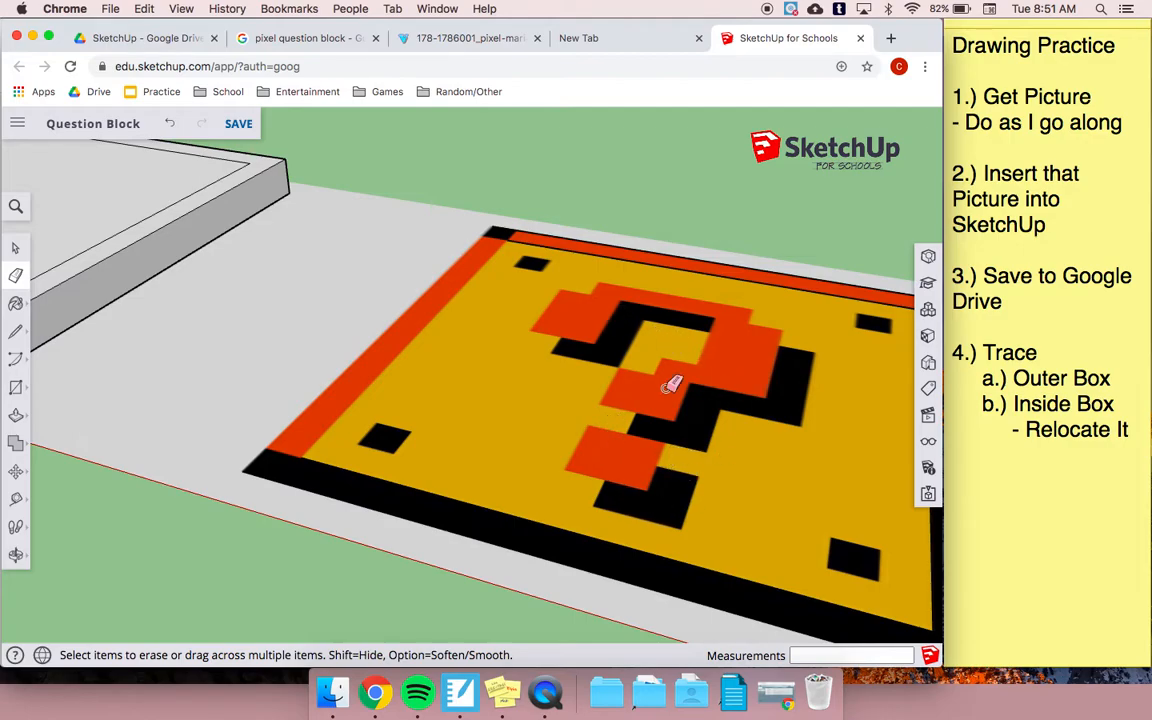
pyautogui.press('l')
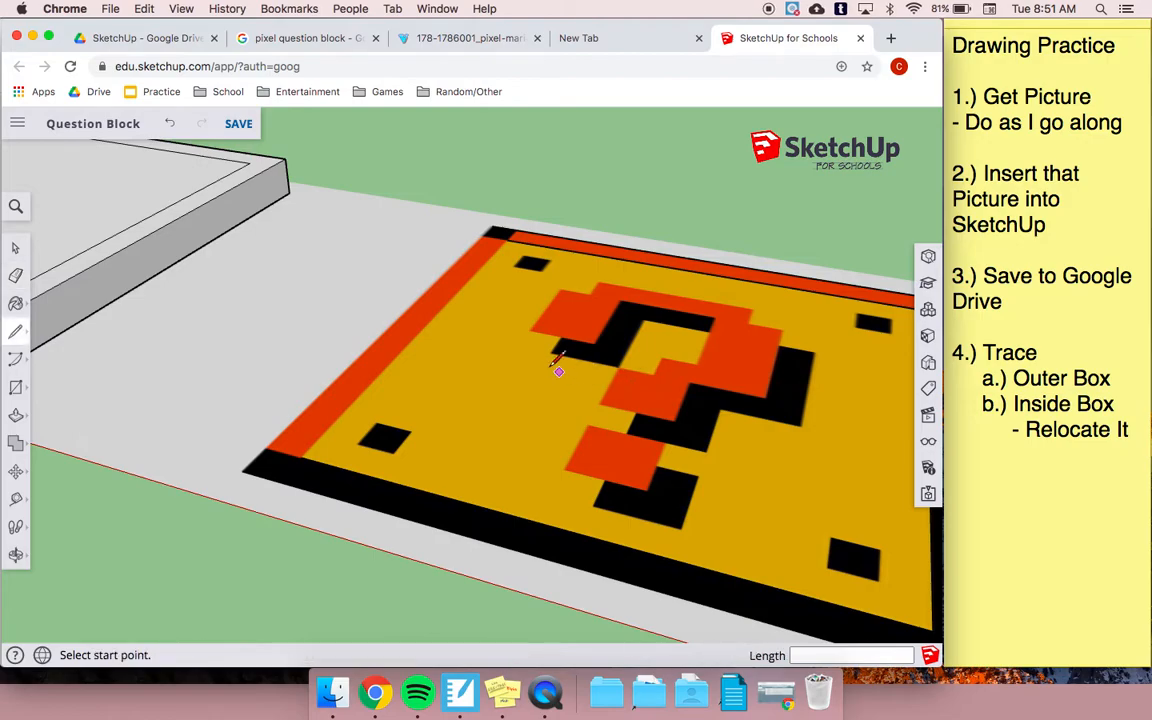
pyautogui.scroll(5, 536, 320)
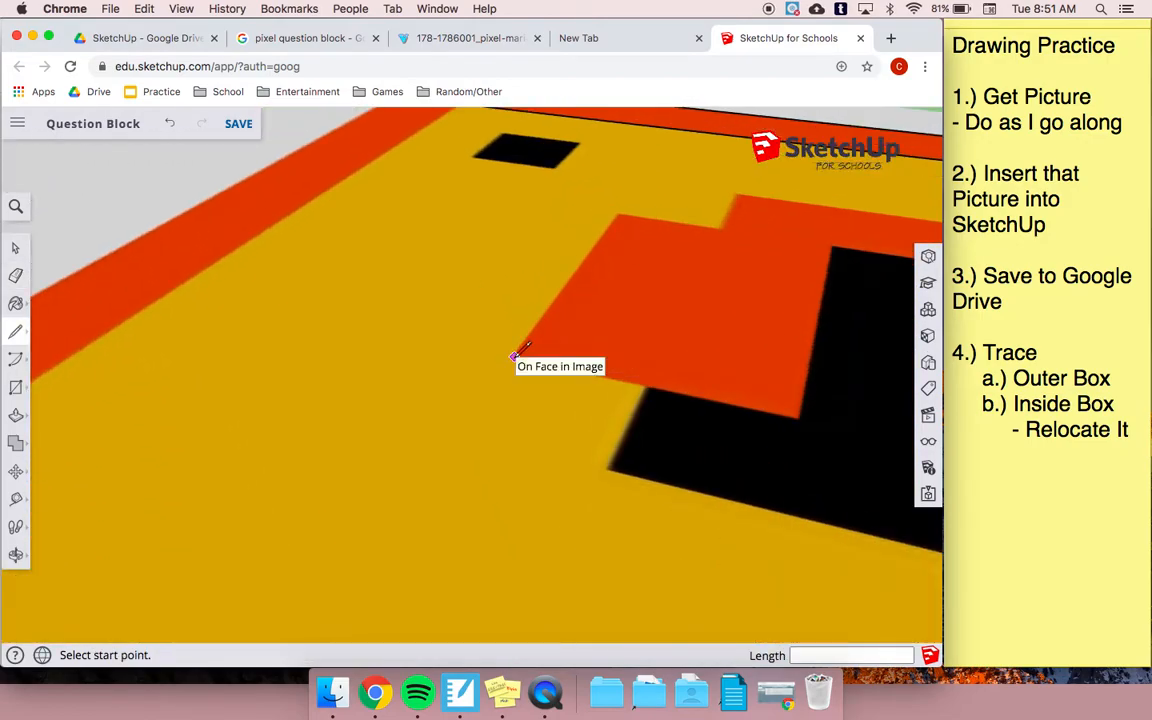
pyautogui.scroll(4, 513, 356)
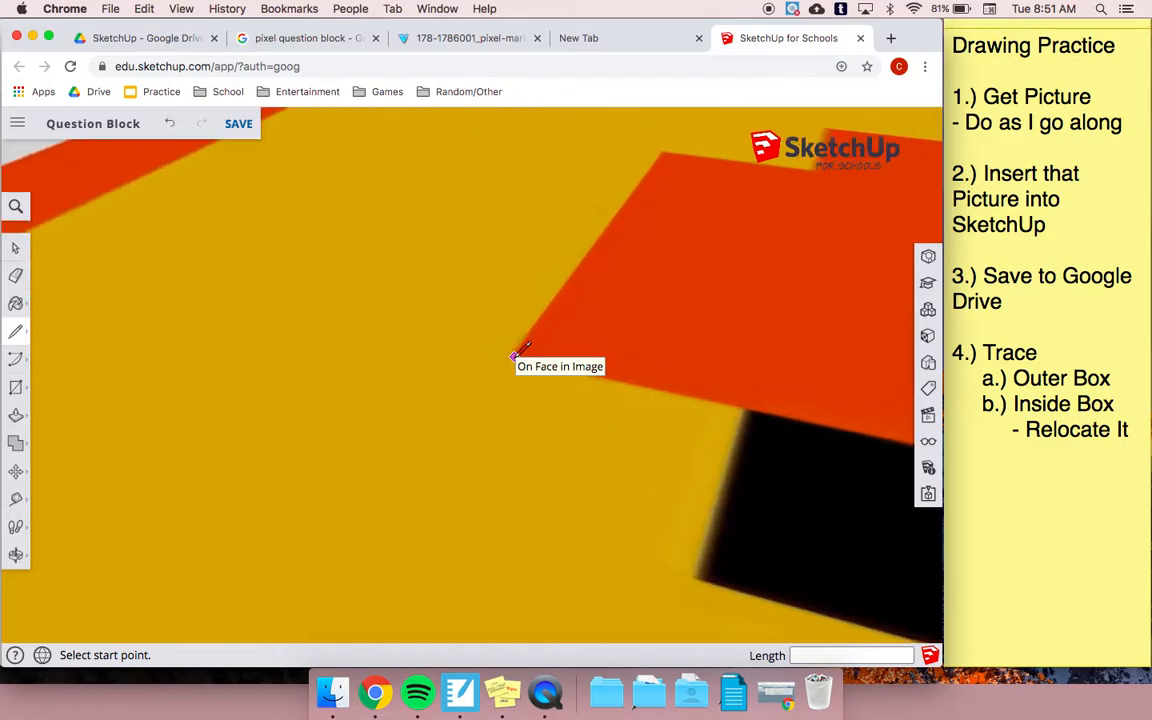
pyautogui.click(506, 358)
pyautogui.scroll(-3, 506, 358)
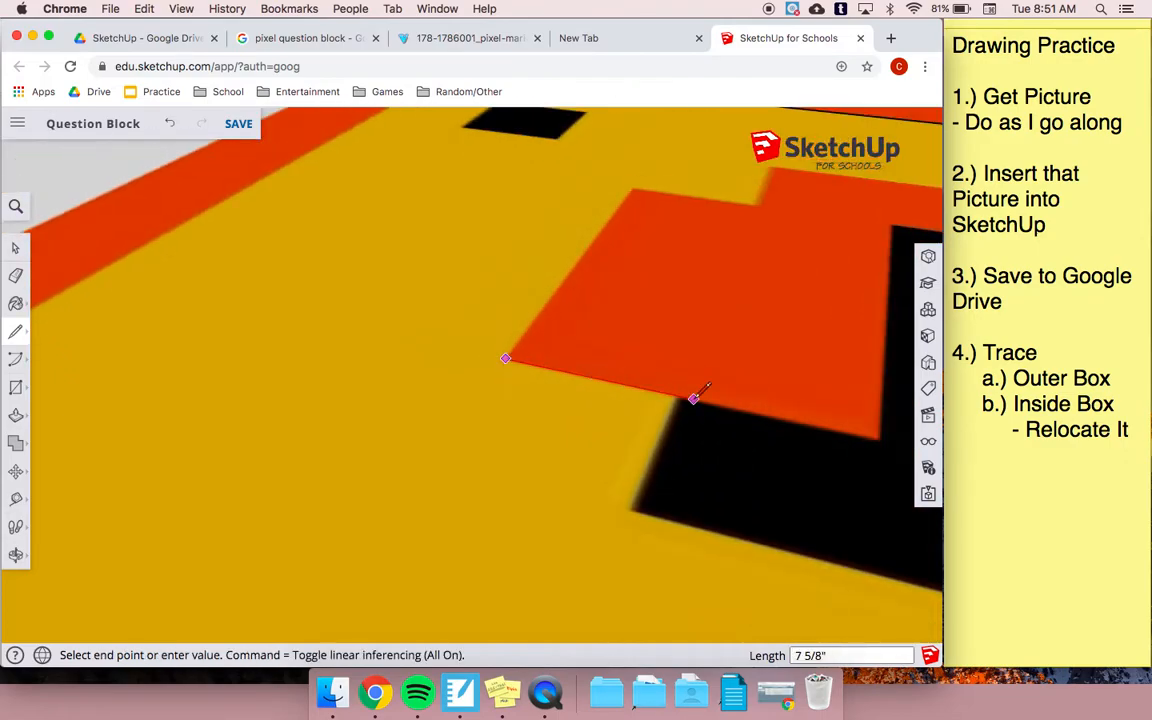
pyautogui.scroll(-5, 879, 438)
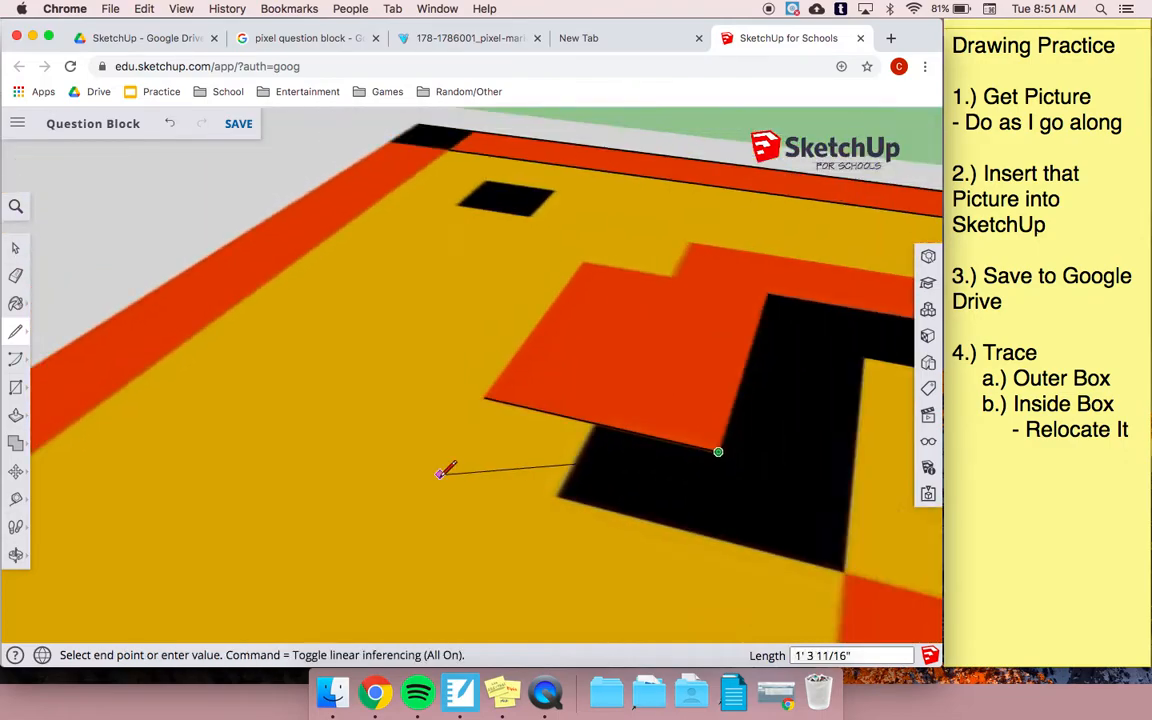
pyautogui.scroll(5, 618, 376)
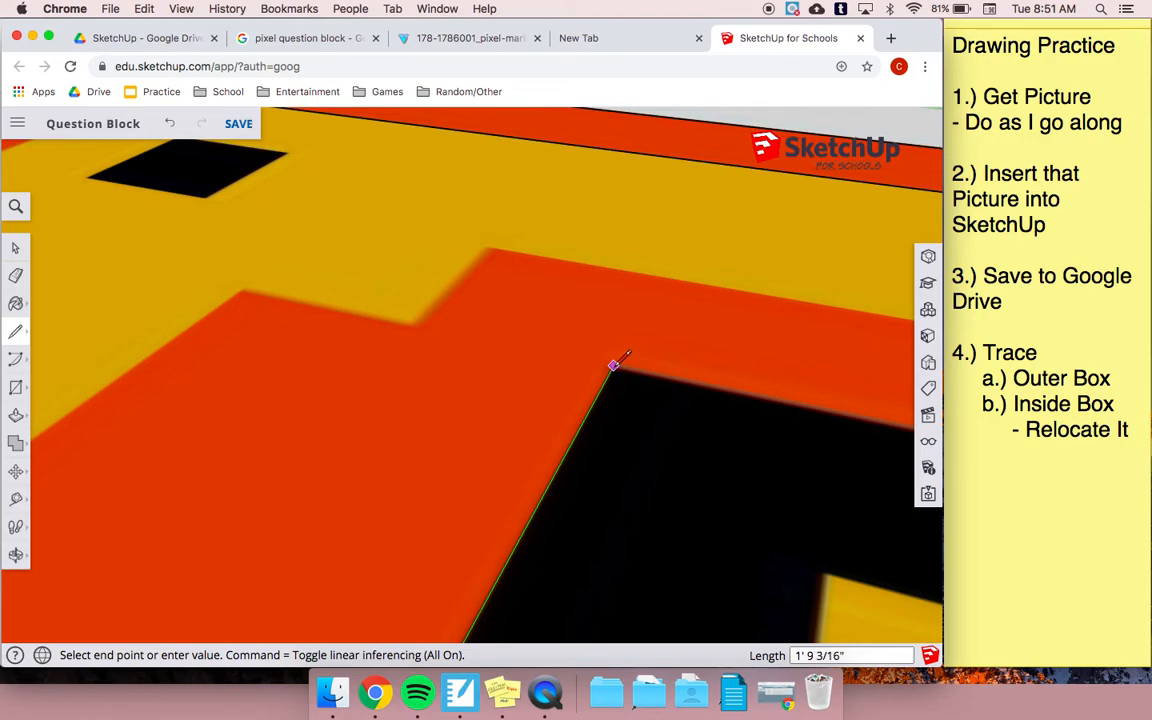
pyautogui.click(614, 366)
# Step: Continue the outline along the red hook's inner top edge and down the right side of the question mark's opening
pyautogui.scroll(-2, 462, 318)
pyautogui.scroll(-5, 466, 312)
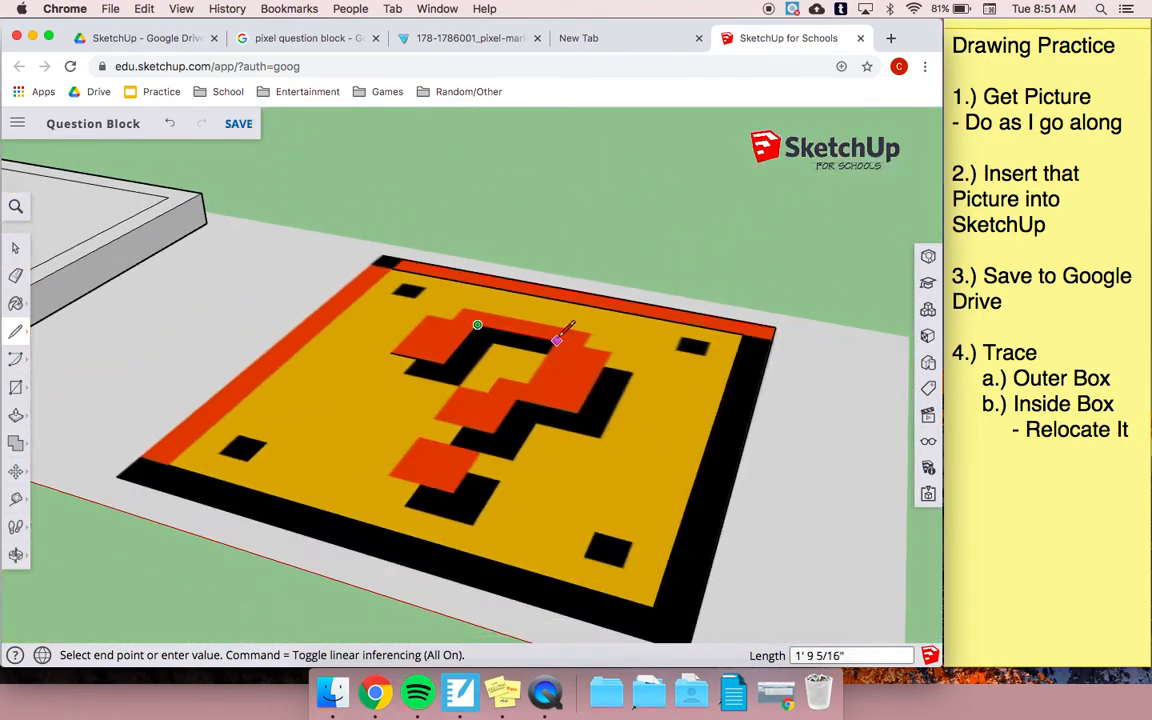
pyautogui.scroll(5, 557, 340)
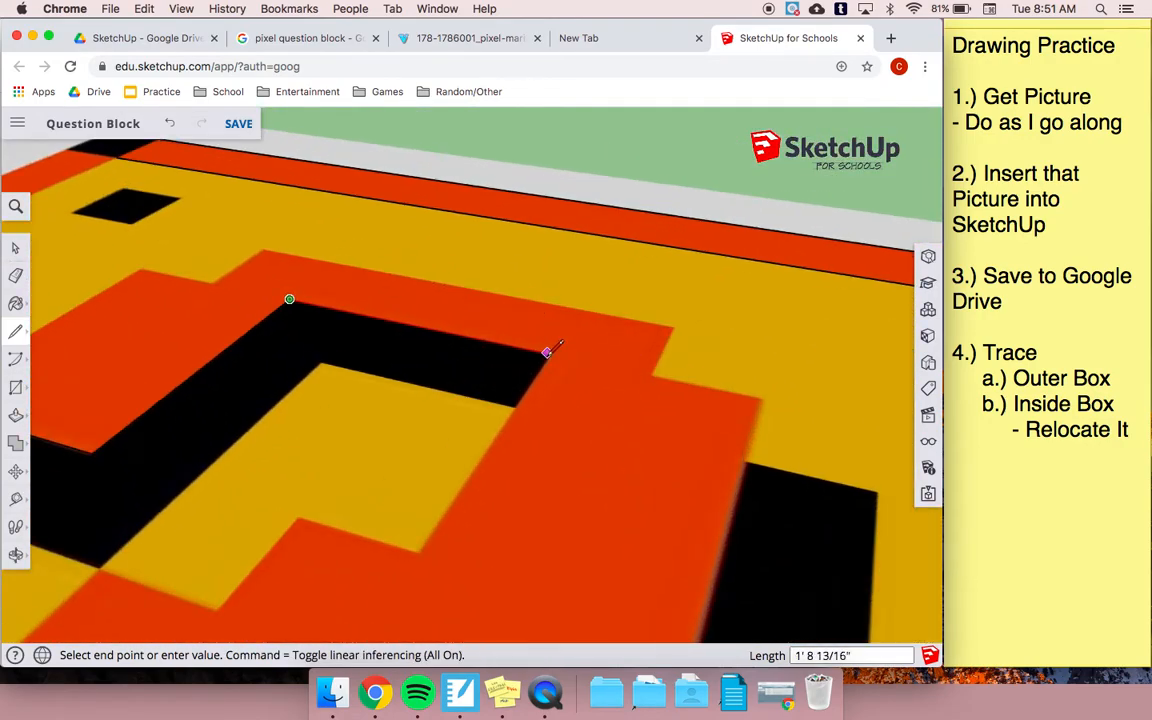
pyautogui.scroll(4, 549, 351)
pyautogui.click(559, 352)
pyautogui.scroll(-6, 660, 245)
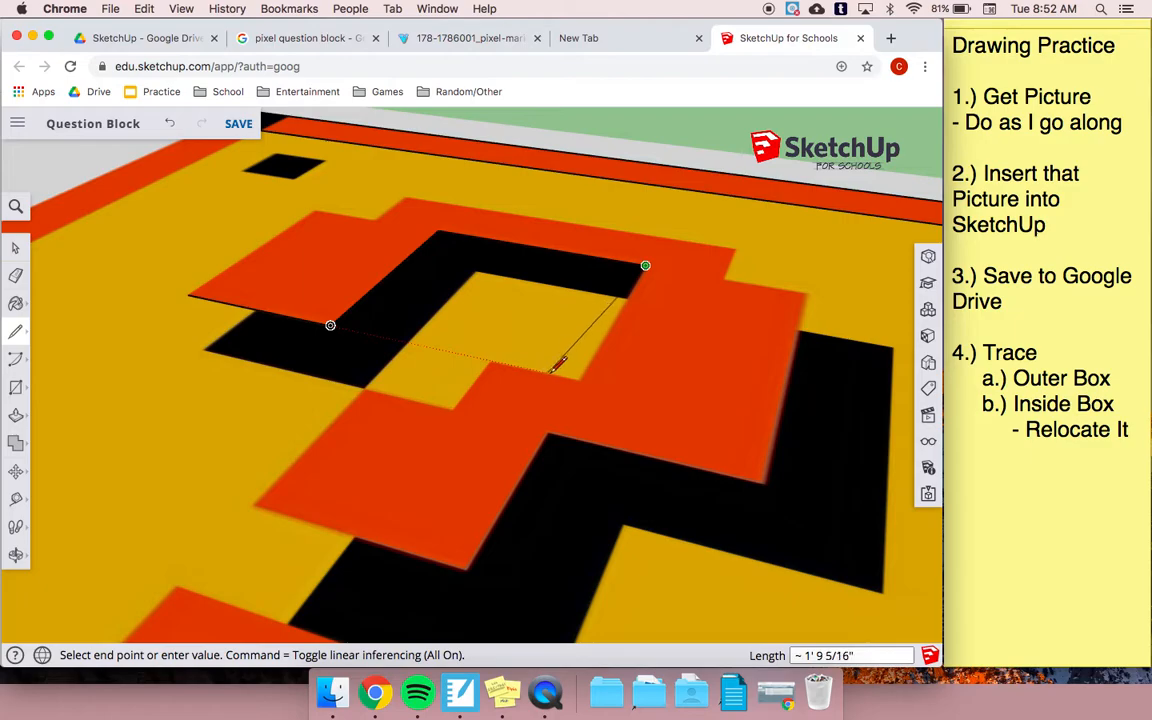
pyautogui.click(578, 378)
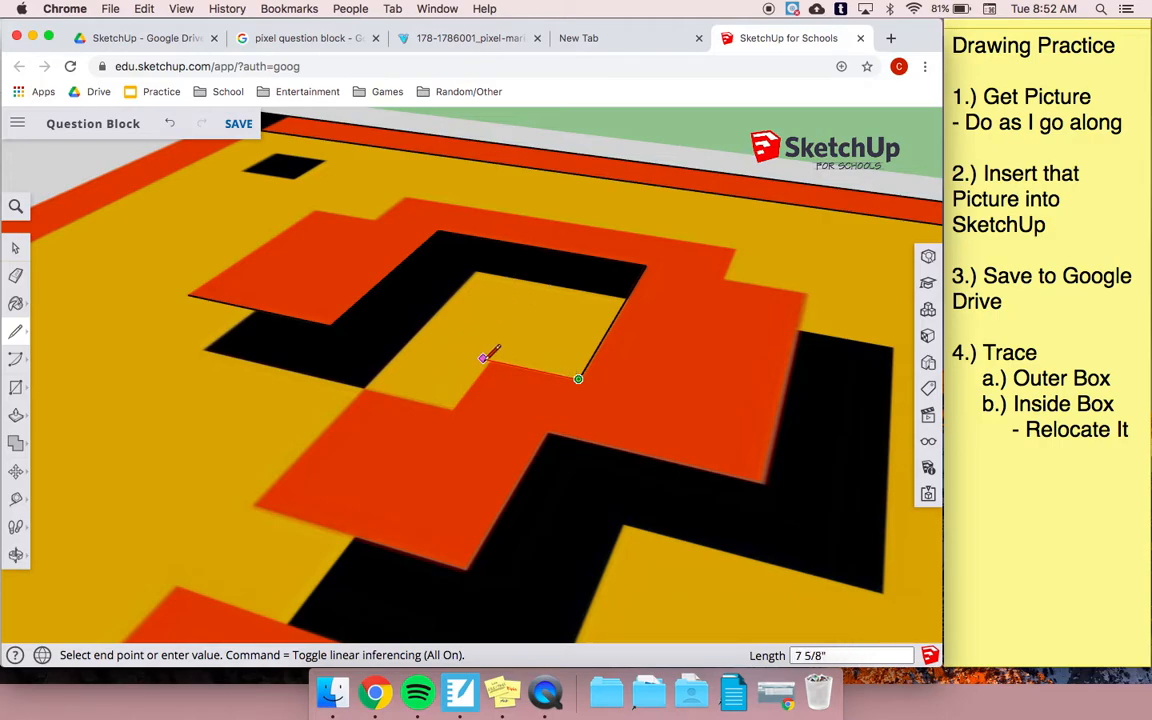
# Step: Trace the small step below the question mark's yellow opening with two lines, each about 7" long
pyautogui.scroll(2, 490, 360)
pyautogui.scroll(5, 500, 345)
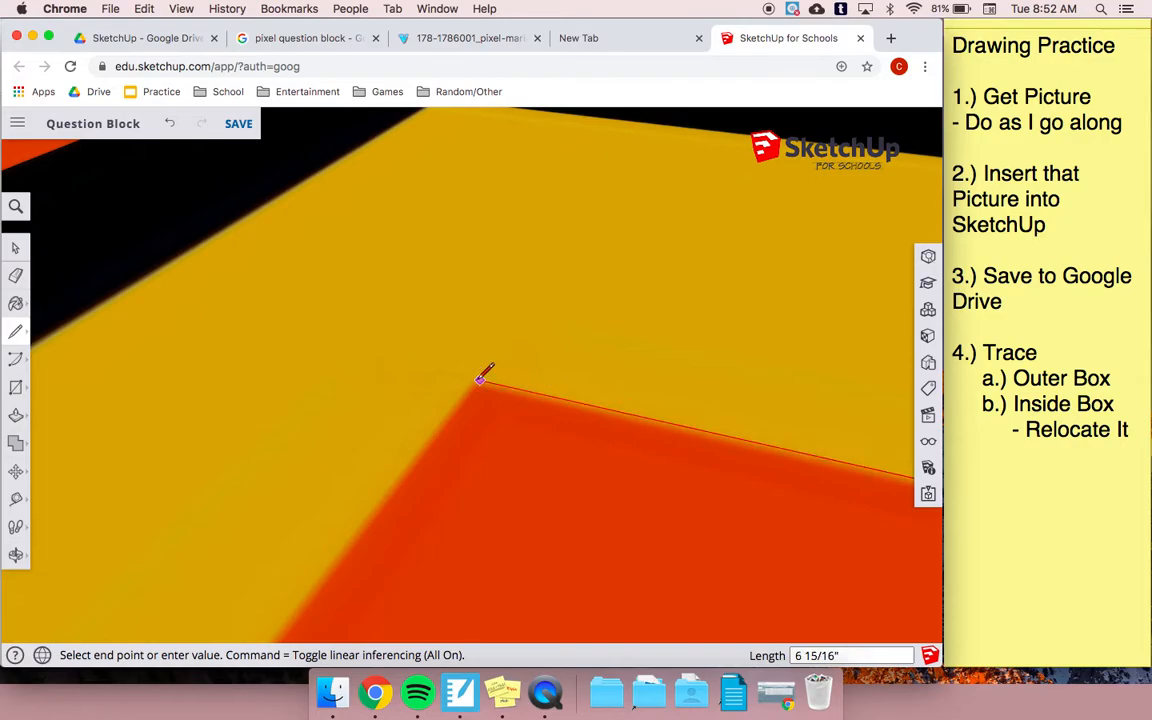
pyautogui.click(480, 379)
pyautogui.scroll(-5, 478, 392)
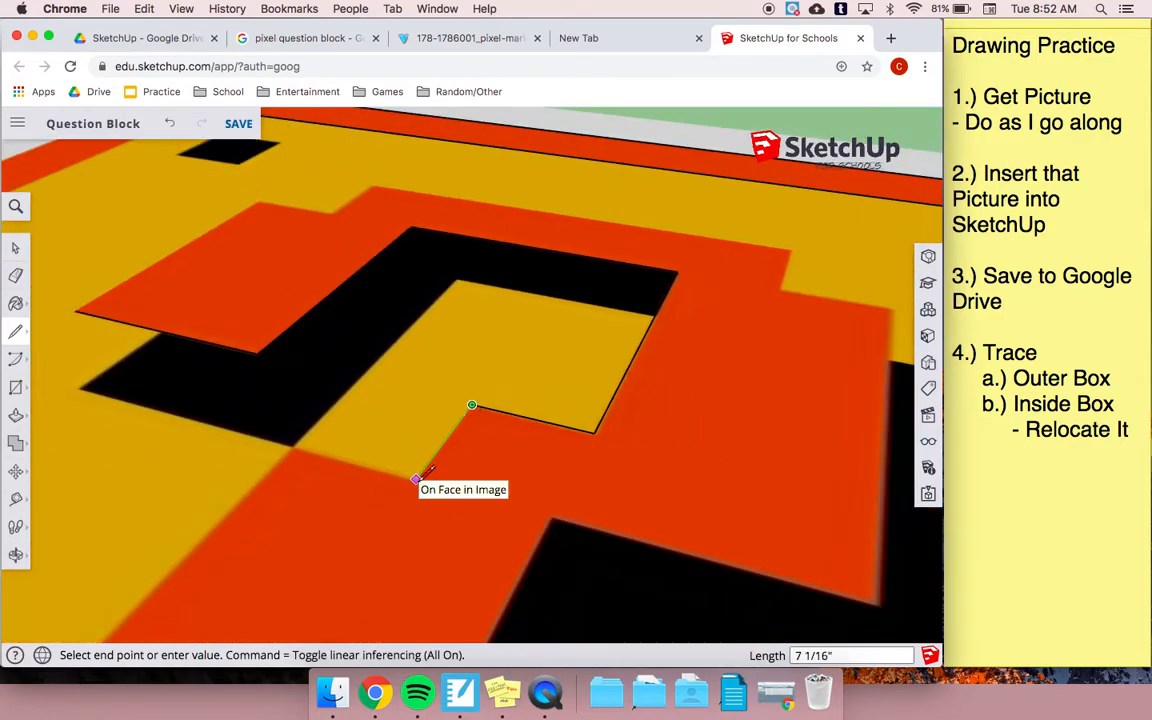
pyautogui.scroll(3, 416, 479)
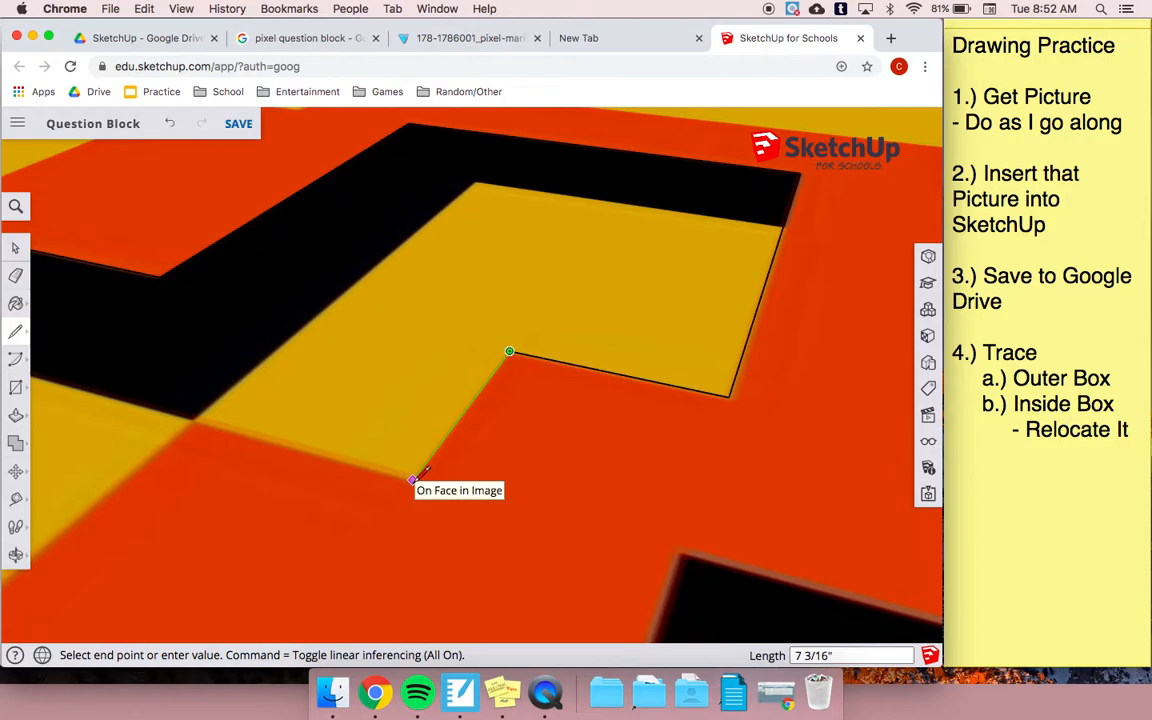
pyautogui.scroll(-4, 416, 479)
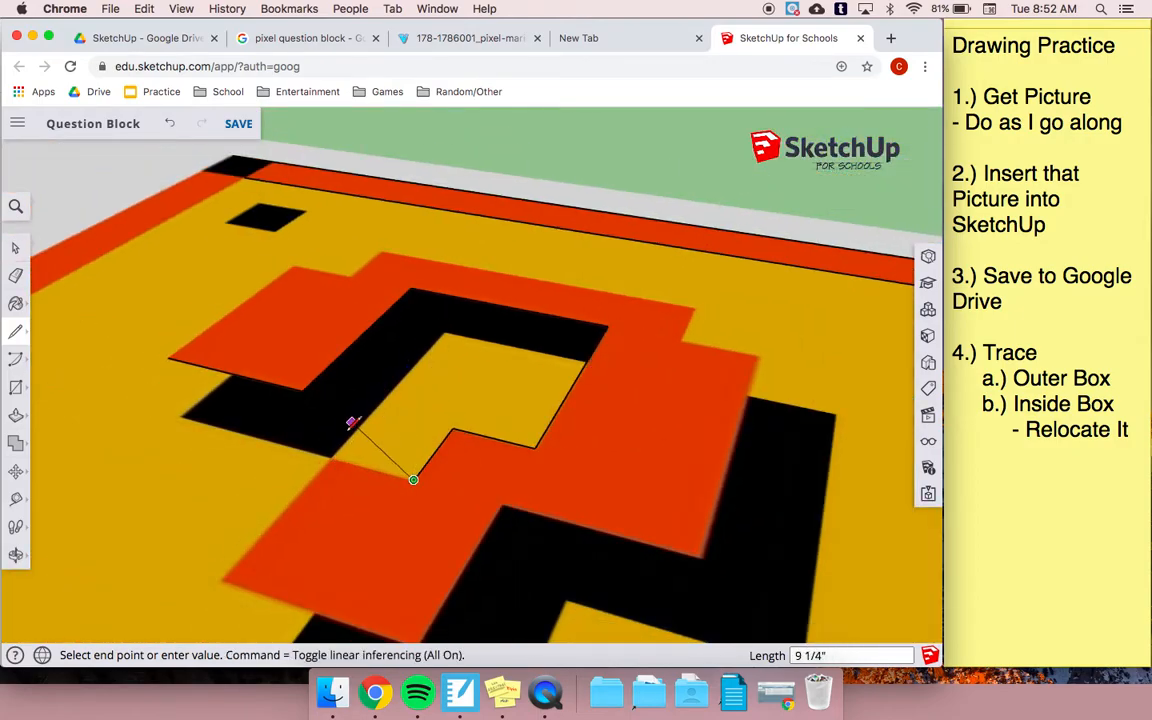
# Step: Continue the outline around the red lower-left arm, tracing its upper edge, left side and bottom edge
pyautogui.scroll(4, 337, 452)
pyautogui.click(333, 455)
pyautogui.scroll(-5, 333, 457)
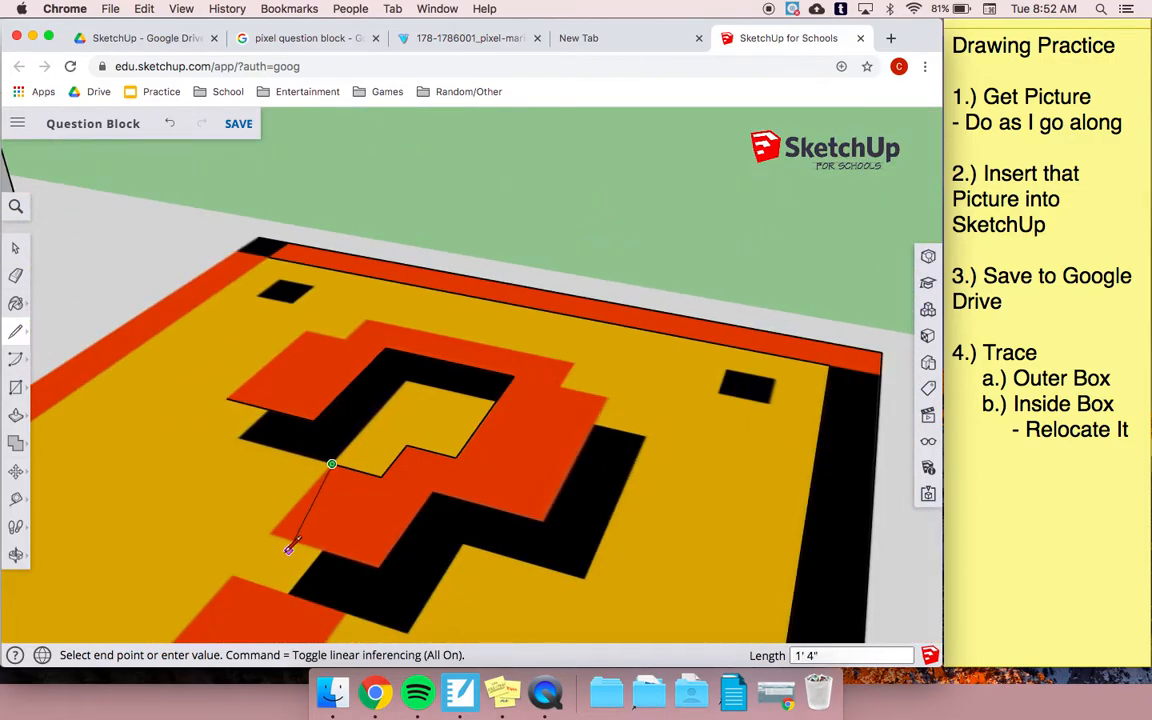
pyautogui.click(270, 532)
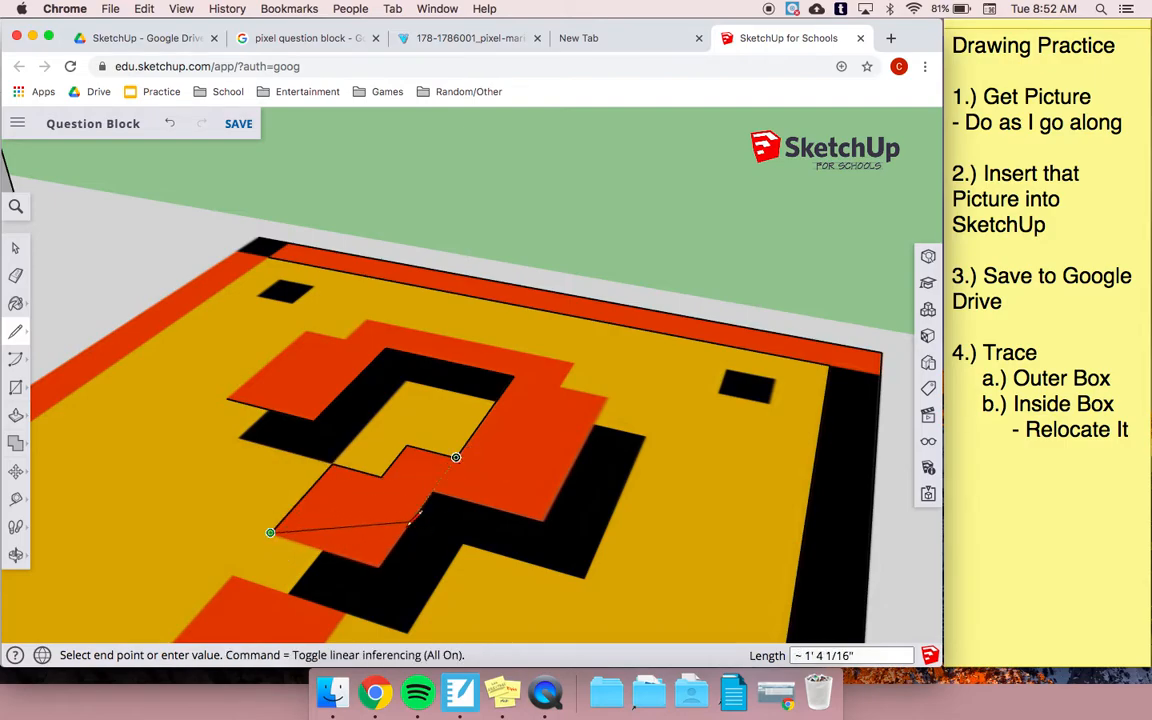
pyautogui.click(378, 566)
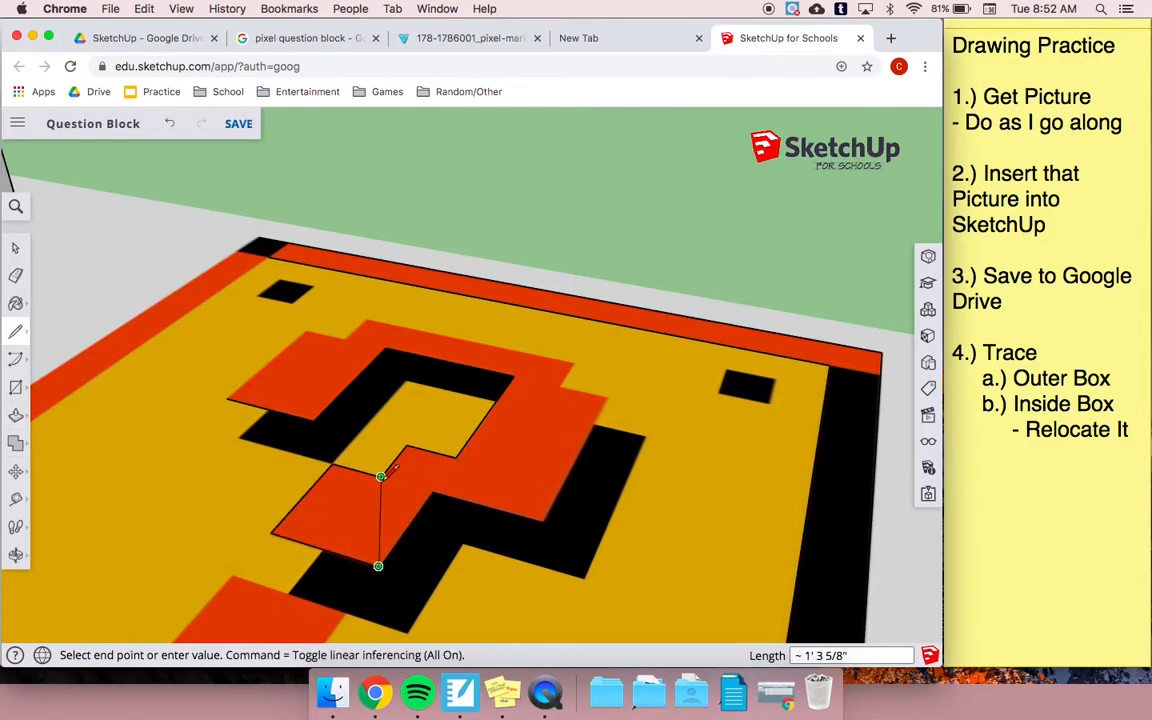
# Step: Trace the right side of the lower-left arm, the adjoining bottom edge about 1' 2" long, and the question mark's outer right side
pyautogui.click(432, 490)
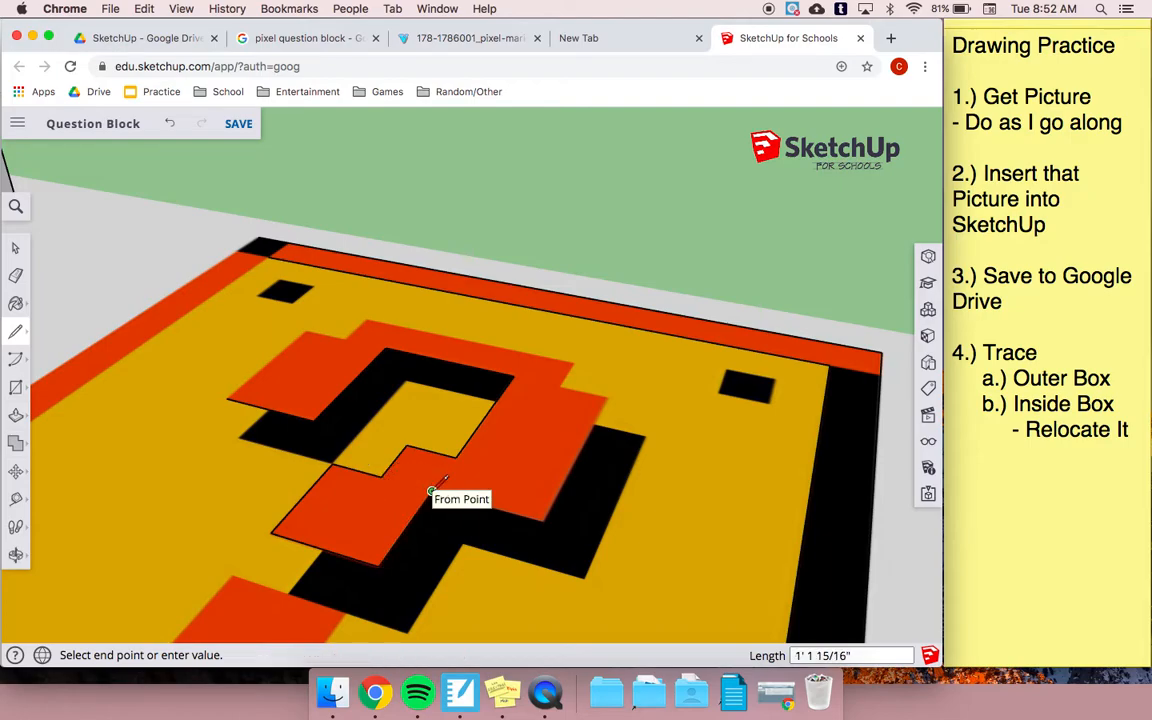
pyautogui.scroll(5, 544, 521)
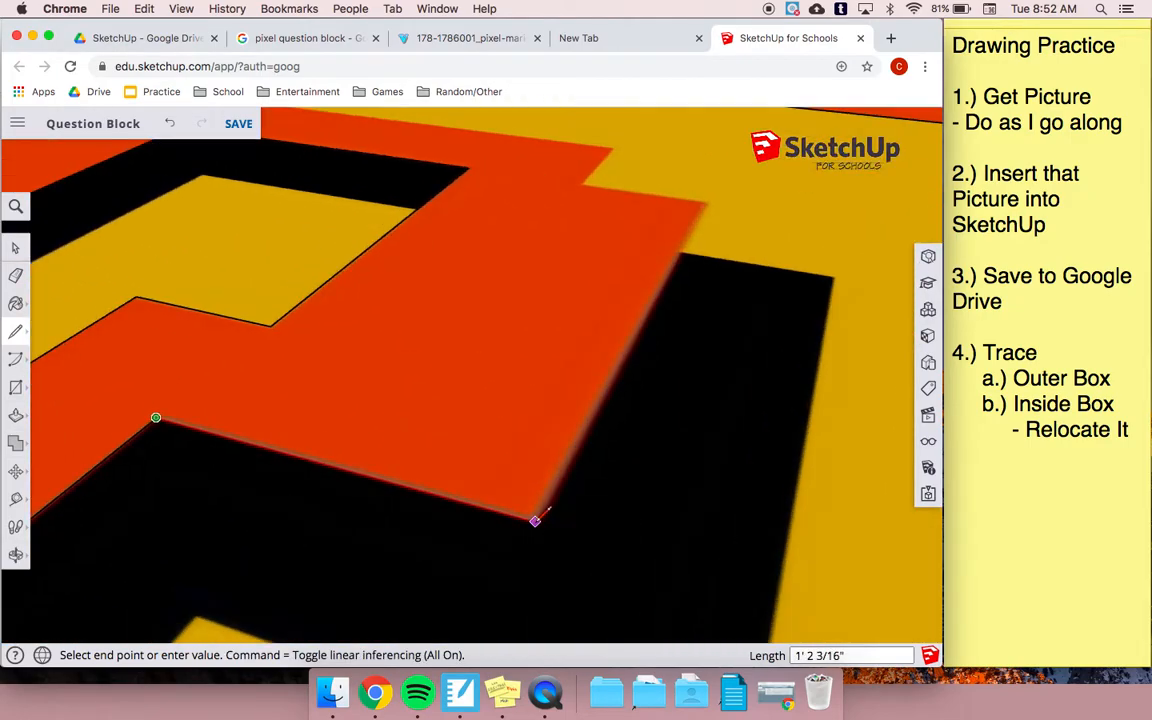
pyautogui.click(533, 521)
pyautogui.scroll(-5, 533, 521)
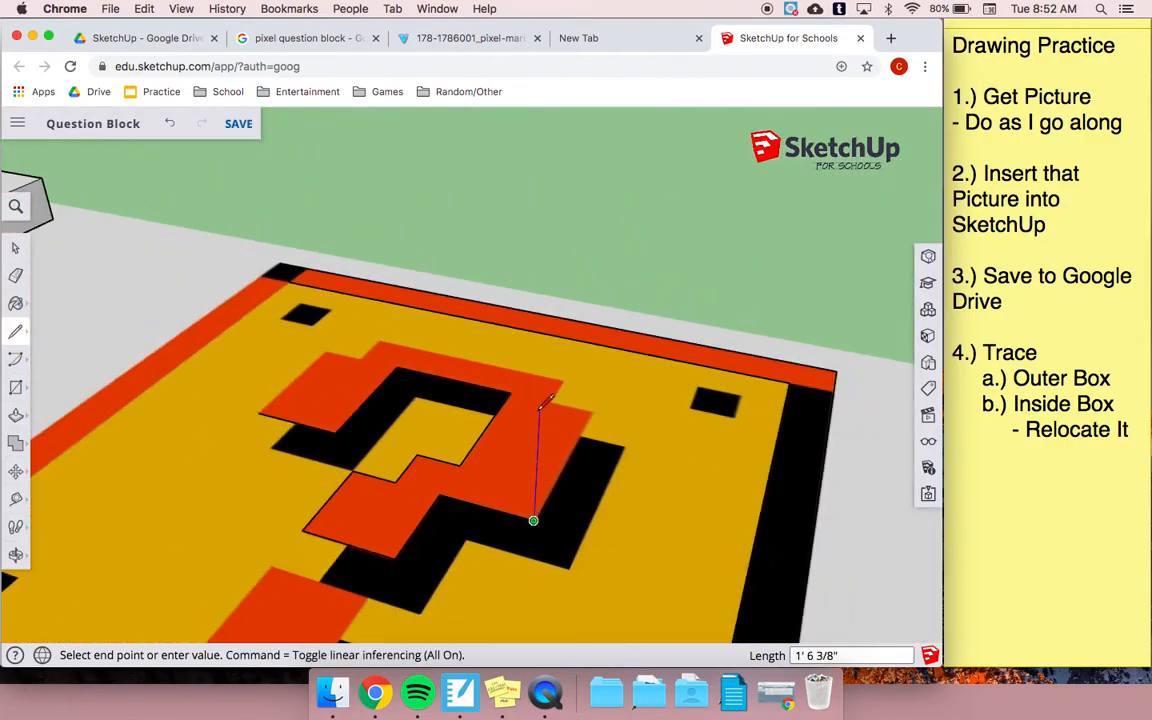
pyautogui.click(592, 411)
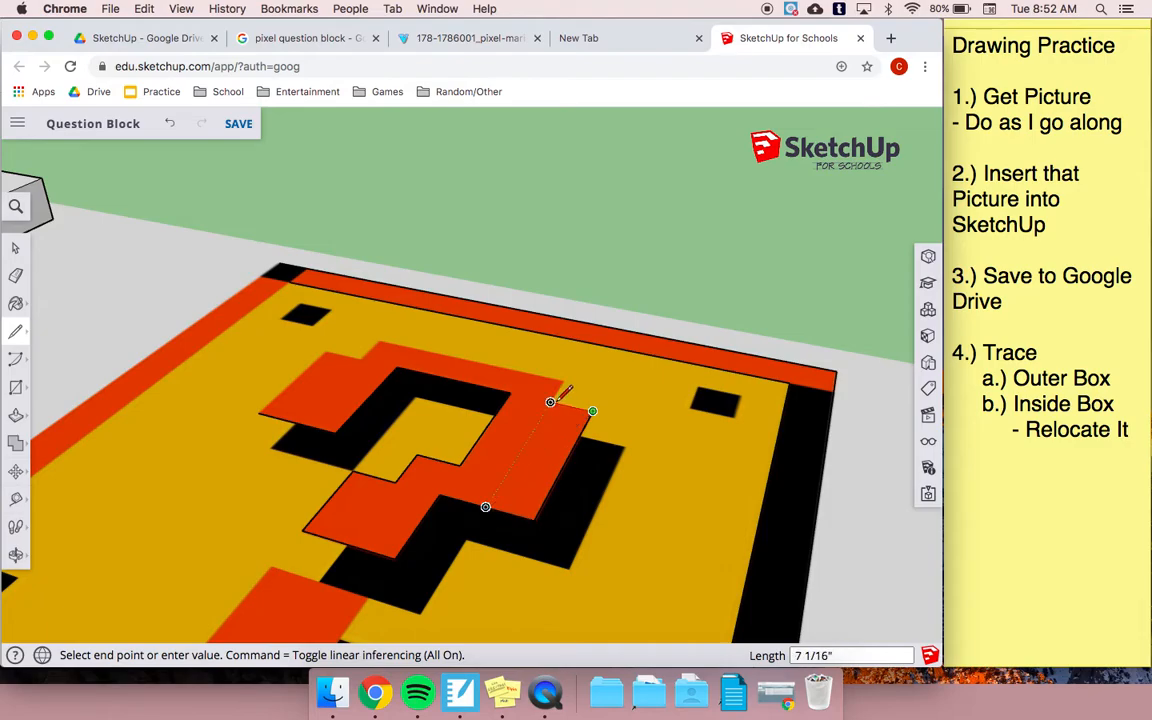
# Step: Trace the two-line notch at the question mark's upper-right corner, about 7" per line, and the long top edge
pyautogui.scroll(5, 548, 391)
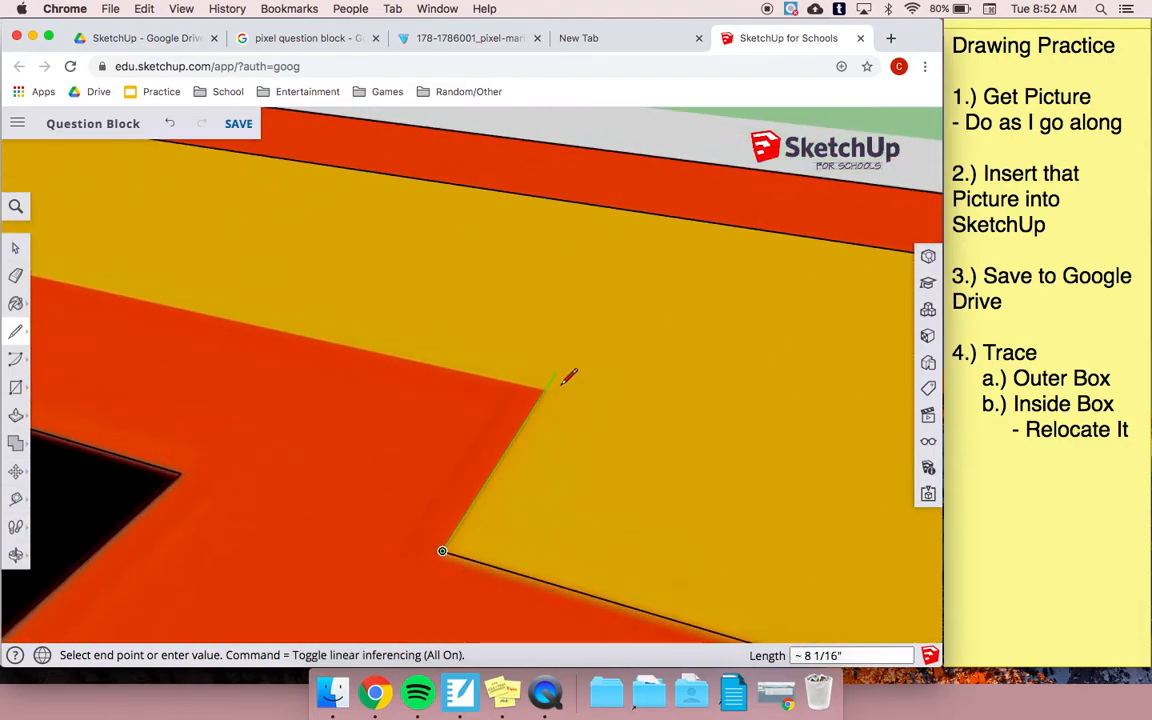
pyautogui.click(548, 388)
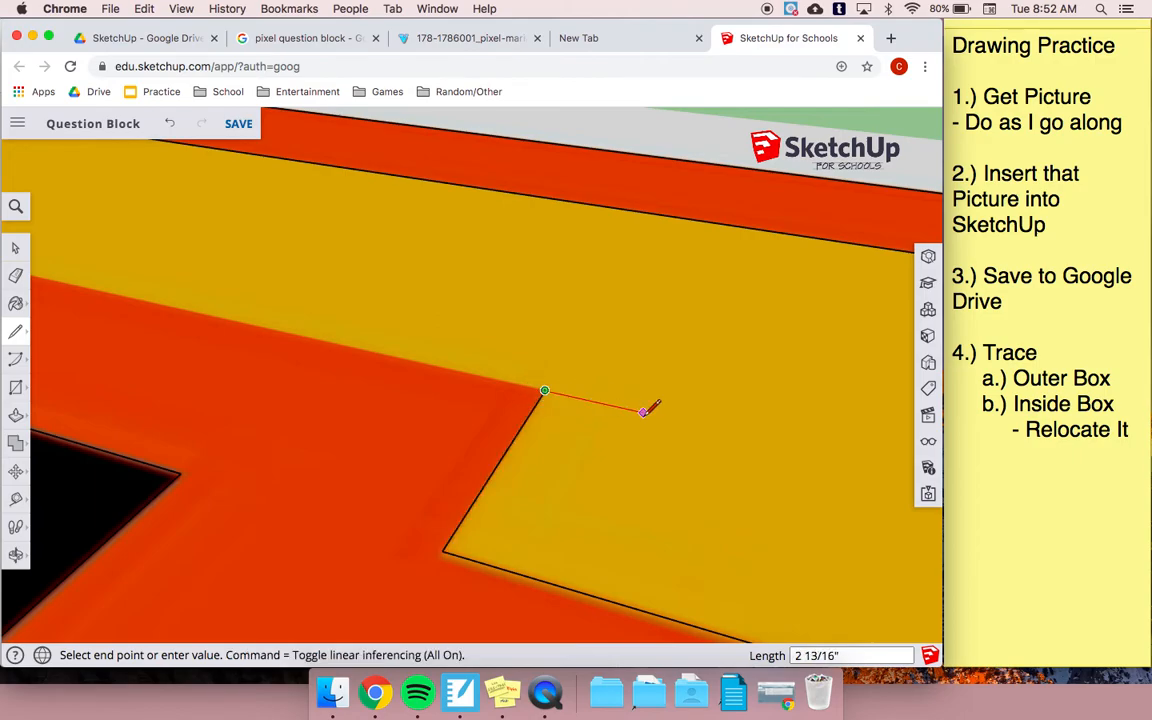
pyautogui.scroll(-6, 645, 405)
pyautogui.scroll(-1, 628, 405)
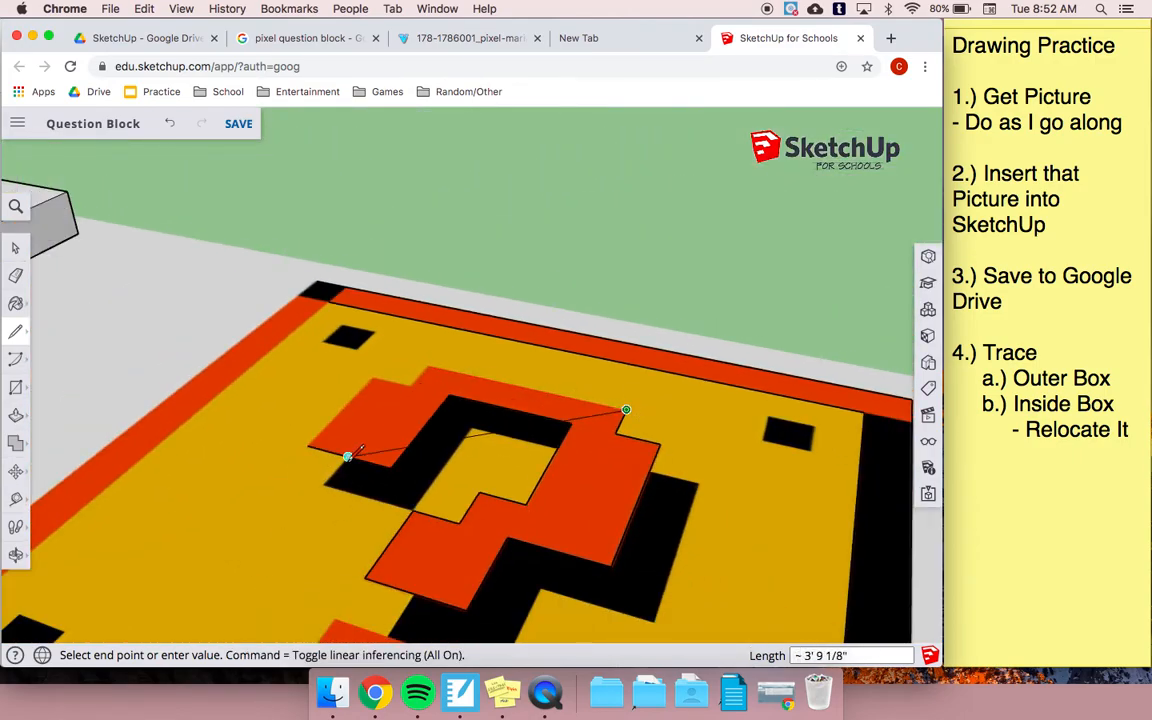
pyautogui.click(428, 366)
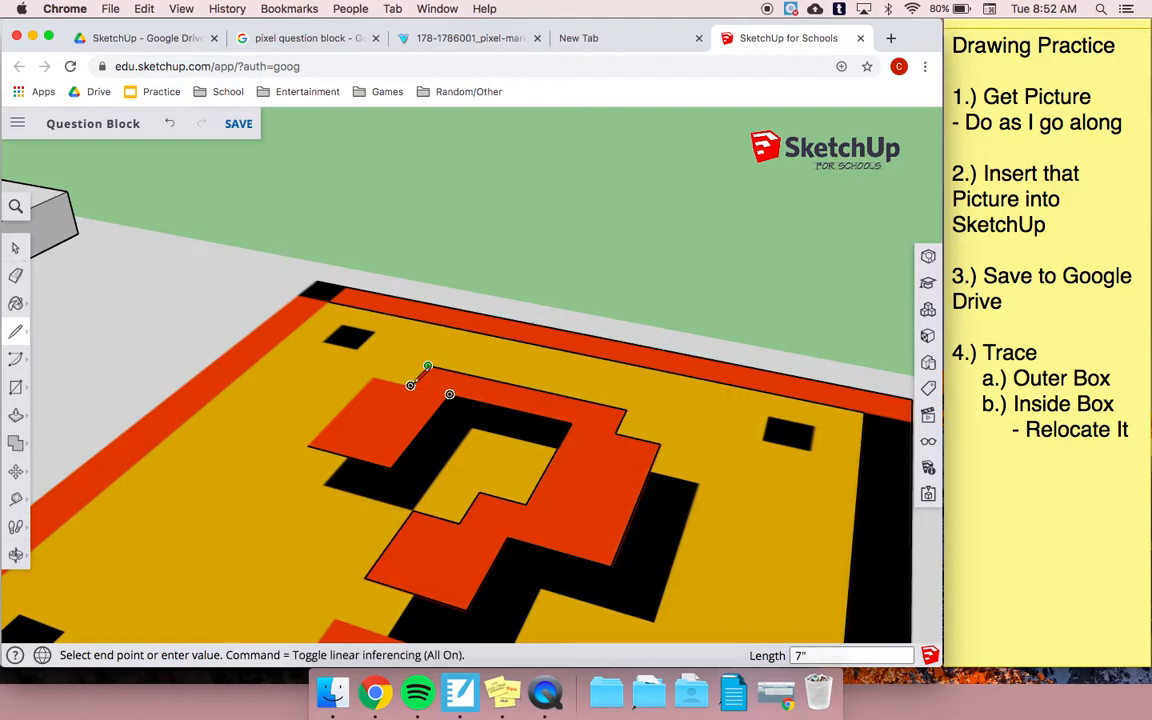
# Step: Trace the upper-left notch, about 7" per line, and close the outline with the hook's left side, about 1' 9" long
pyautogui.click(410, 385)
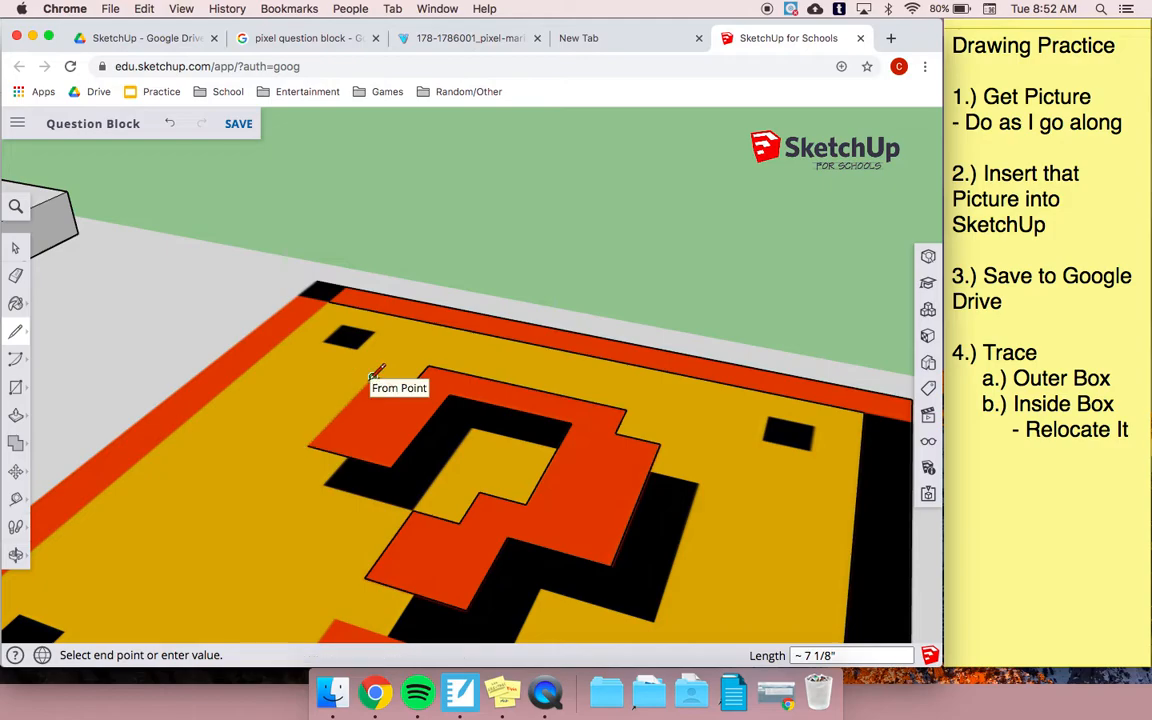
pyautogui.click(307, 445)
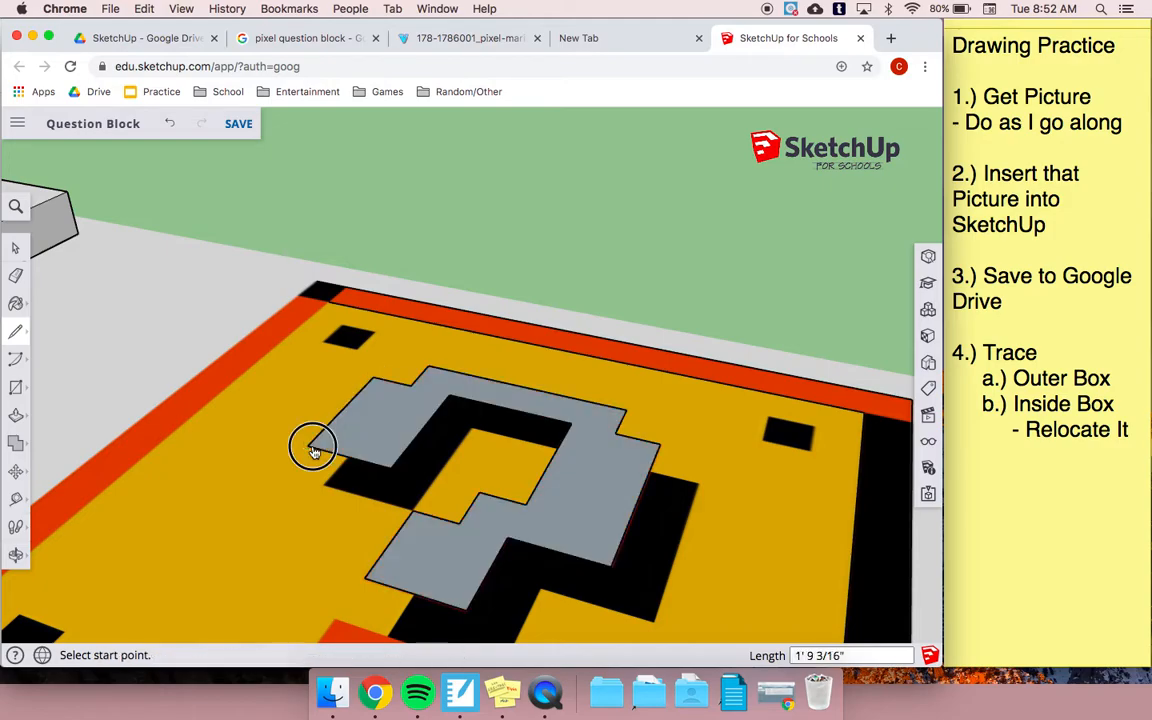
pyautogui.scroll(-3, 285, 400)
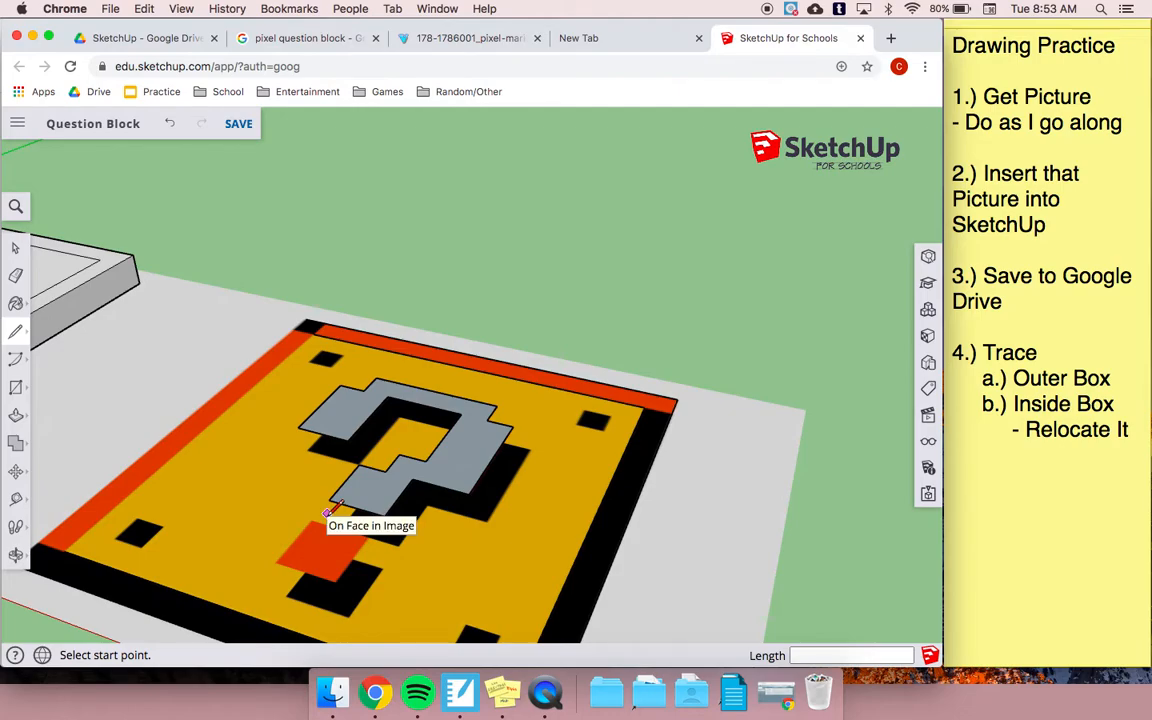
# Step: Trace the left edge of the question mark's red dot, about 1' 2" long, starting in line with the lower-left arm's corner
pyautogui.moveTo(330, 512); pyautogui.dragTo(367, 487, button='middle')
pyautogui.scroll(2, 335, 515)
pyautogui.scroll(3, 322, 500)
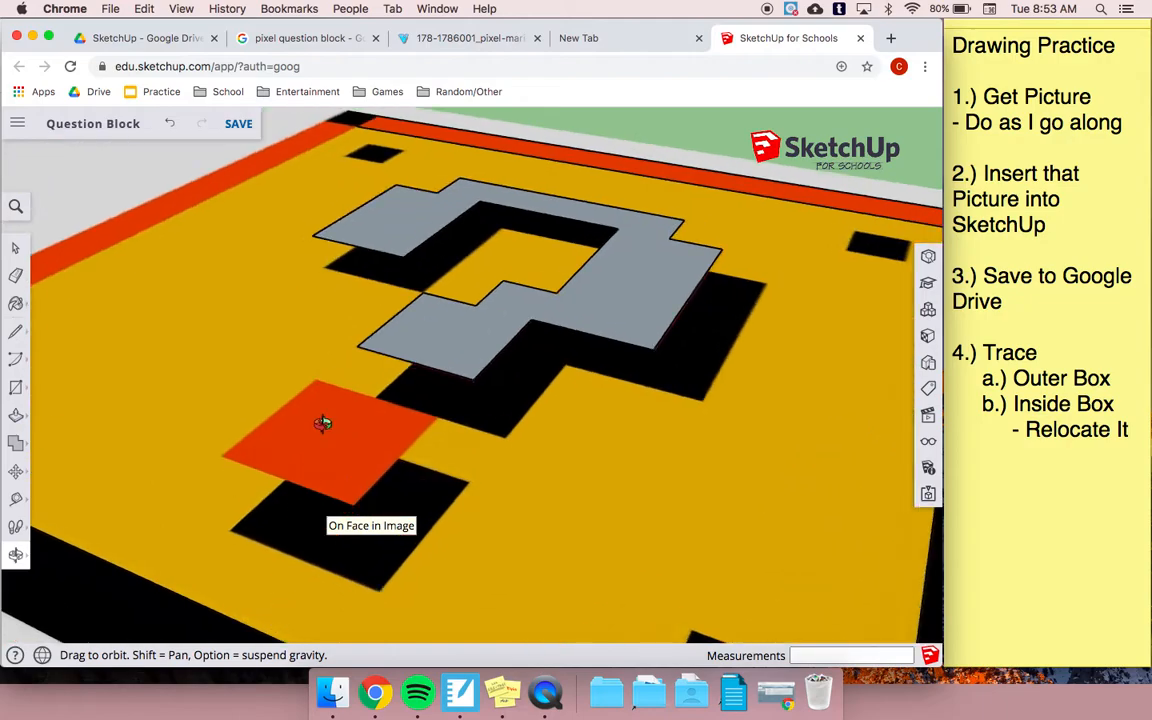
pyautogui.press('l')
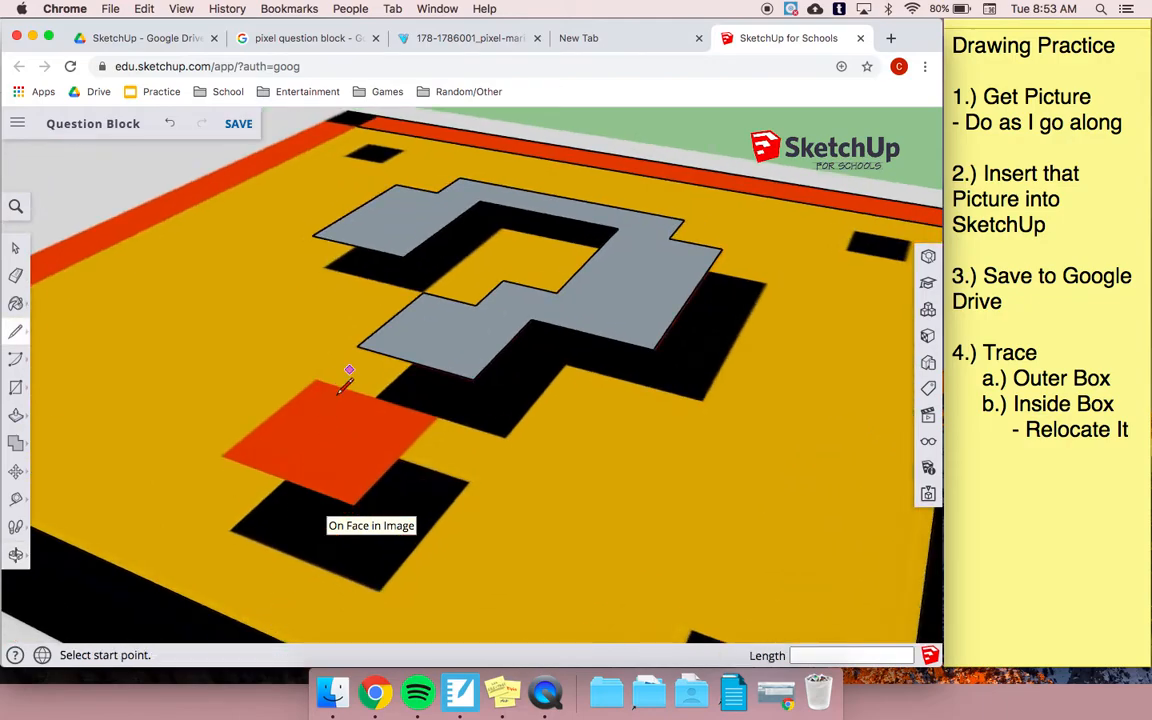
pyautogui.click(317, 382)
pyautogui.press('Escape')
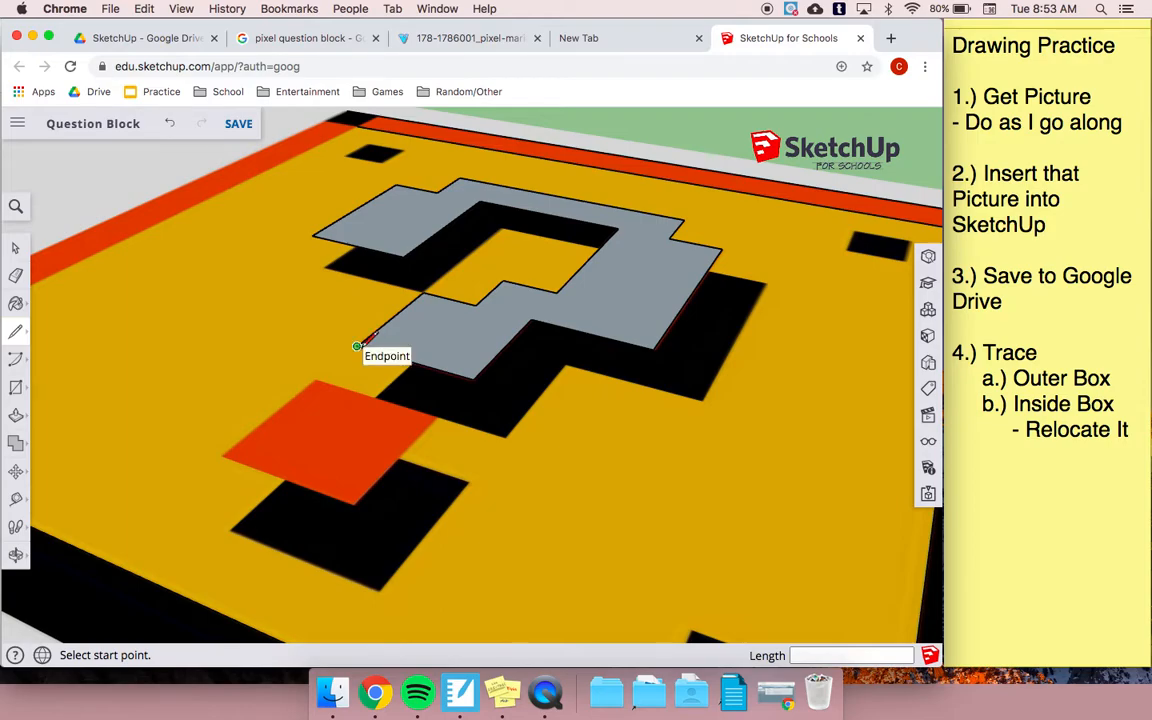
pyautogui.scroll(5, 318, 378)
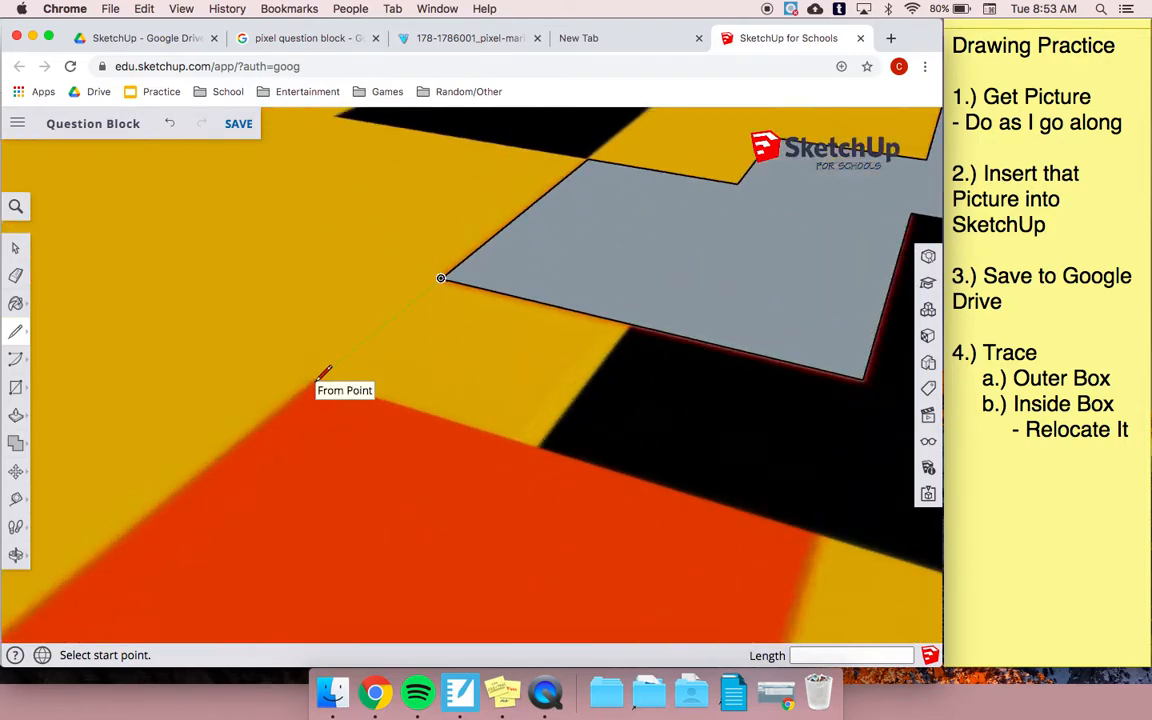
pyautogui.click(314, 379)
pyautogui.scroll(-5, 314, 379)
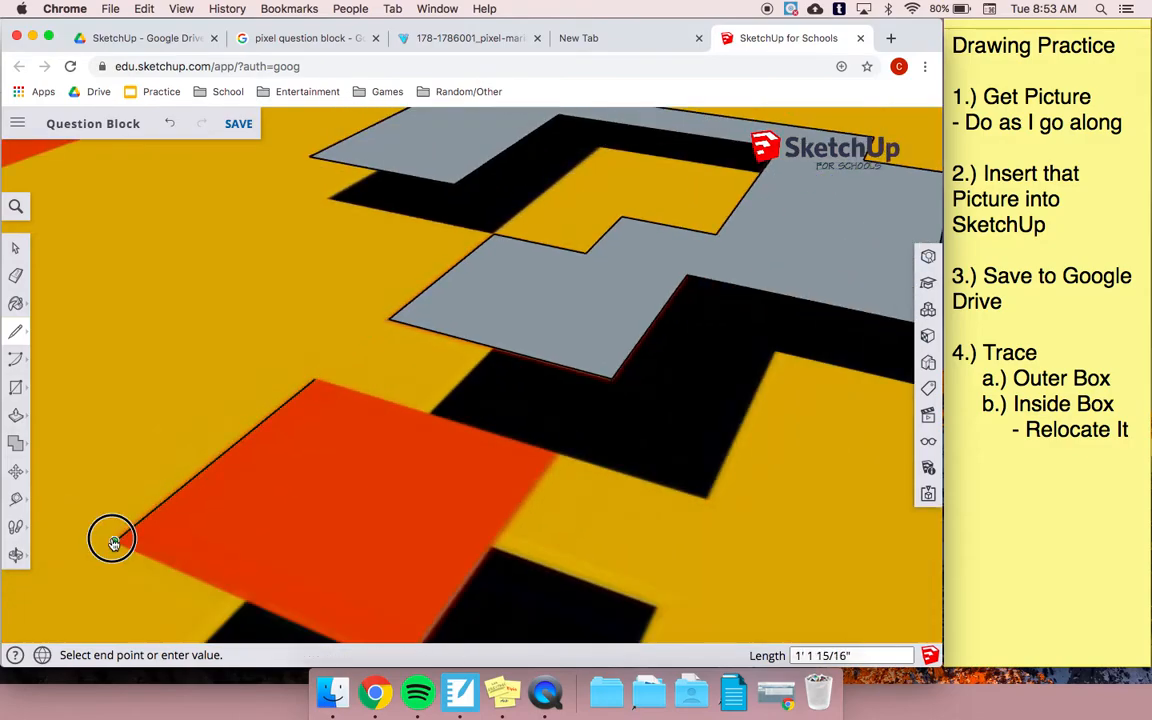
# Step: Try to trace the red dot's bottom edge and continue along its right side toward the lower arm's corner
pyautogui.scroll(-5, 108, 535)
pyautogui.click(175, 566)
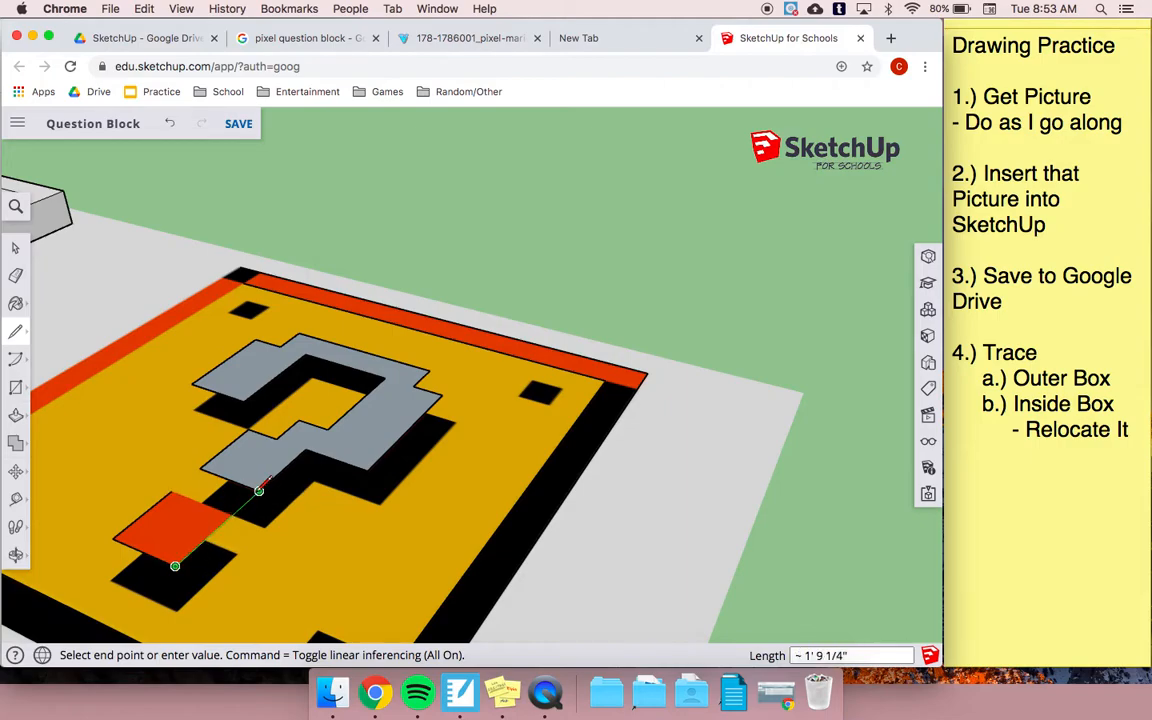
pyautogui.scroll(5, 258, 488)
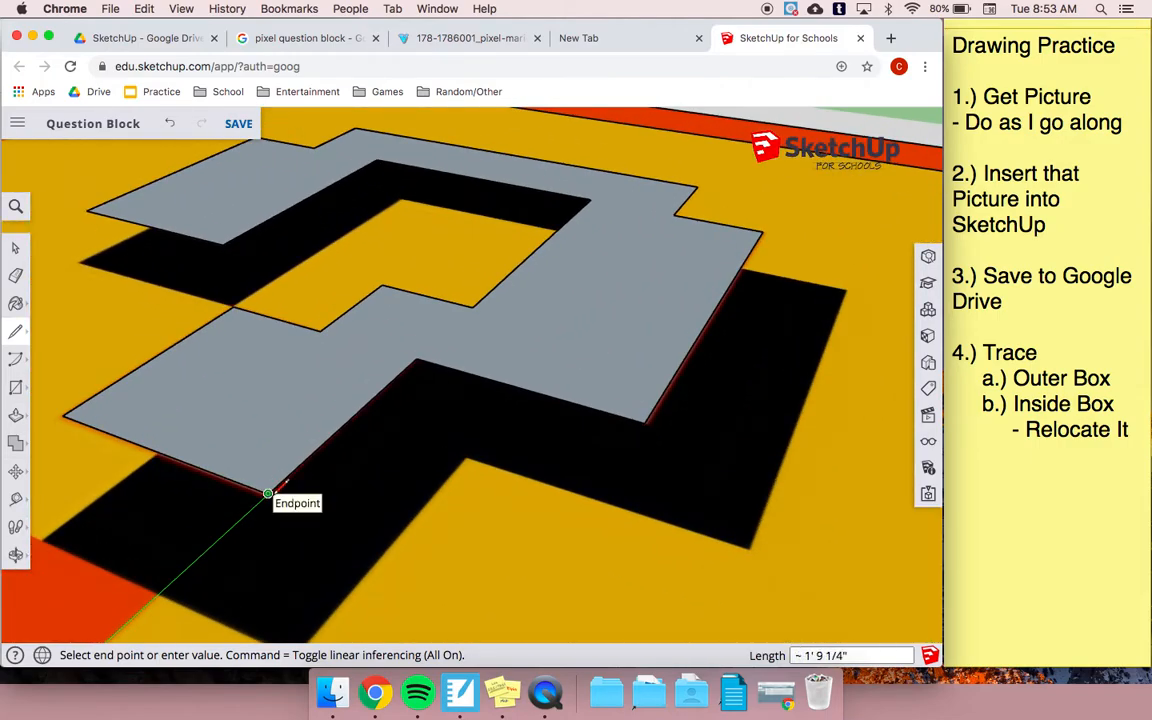
pyautogui.scroll(-5, 268, 494)
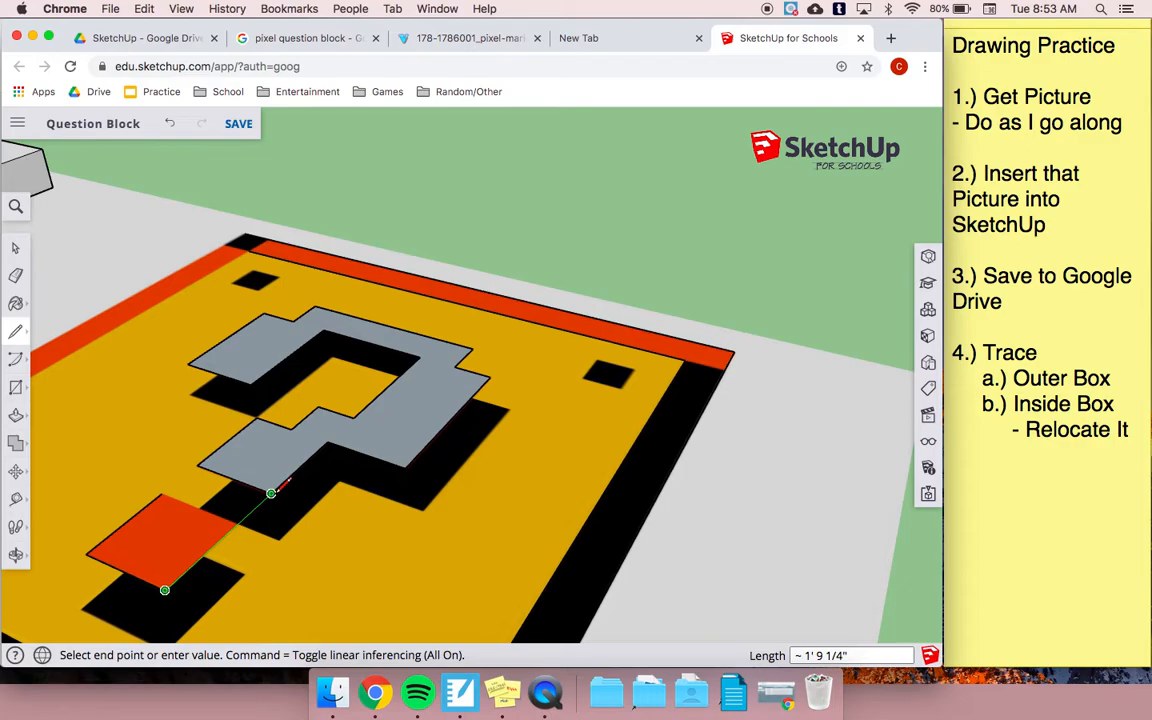
pyautogui.press('Escape')
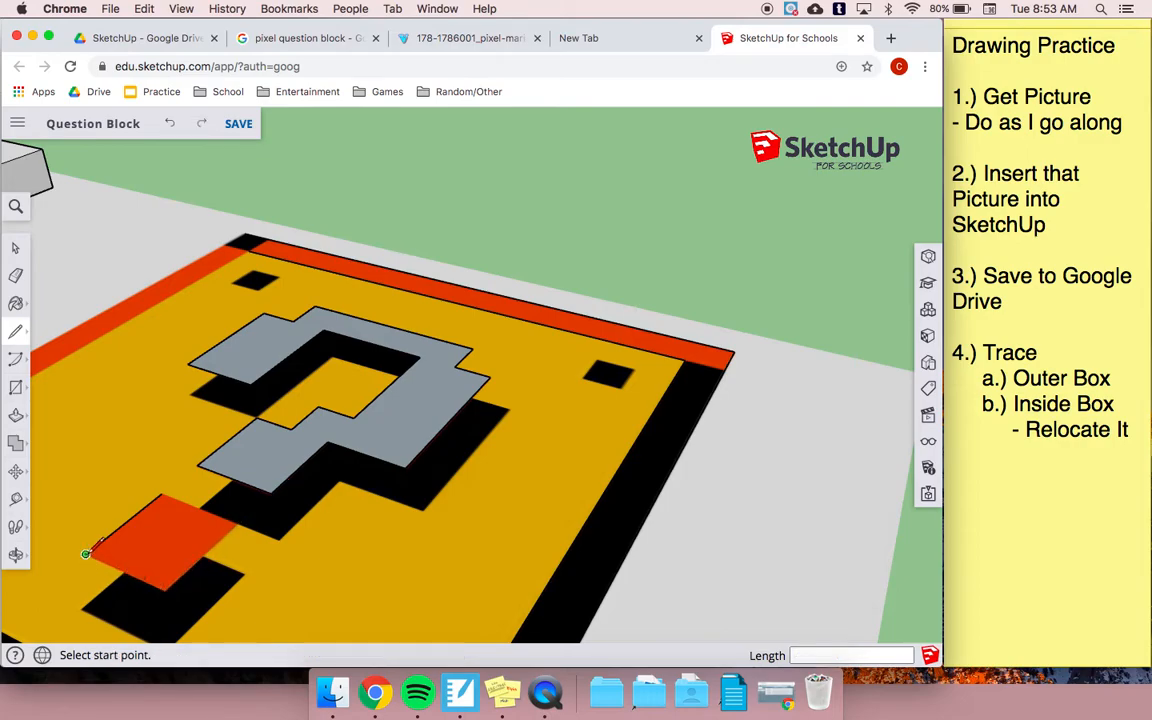
# Step: Trace the red dot's bottom, right and top edges to close its square face
pyautogui.click(86, 553)
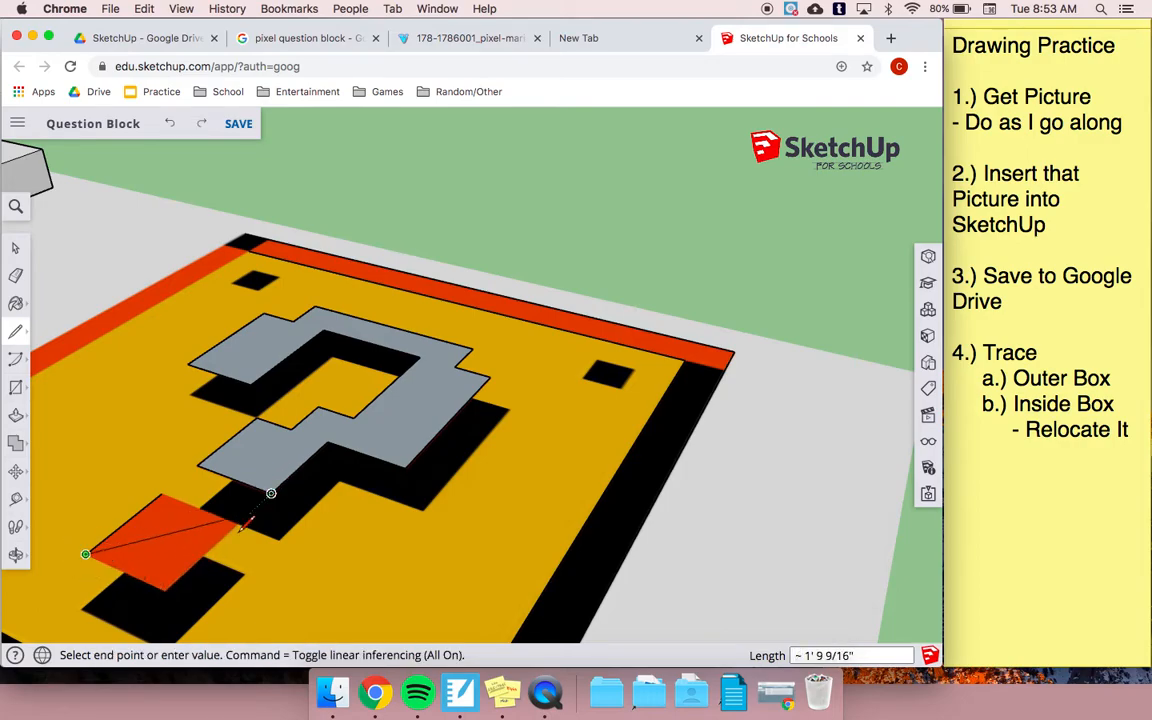
pyautogui.click(164, 590)
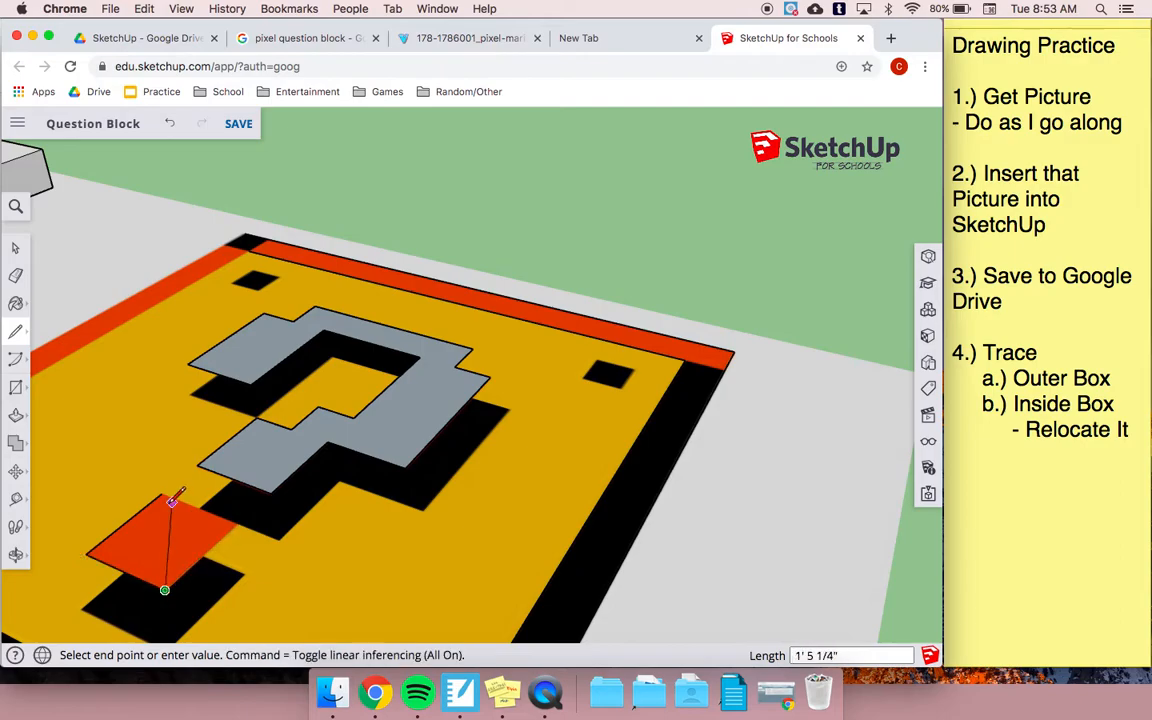
pyautogui.click(237, 524)
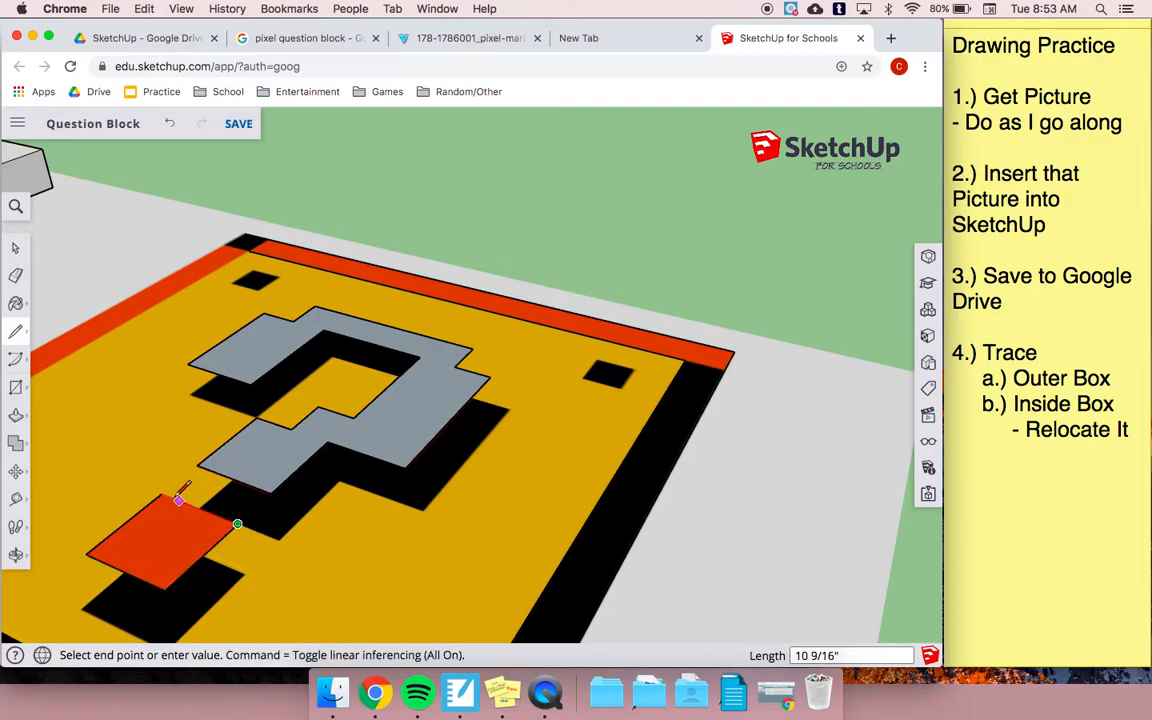
pyautogui.click(179, 500)
pyautogui.scroll(-3, 453, 381)
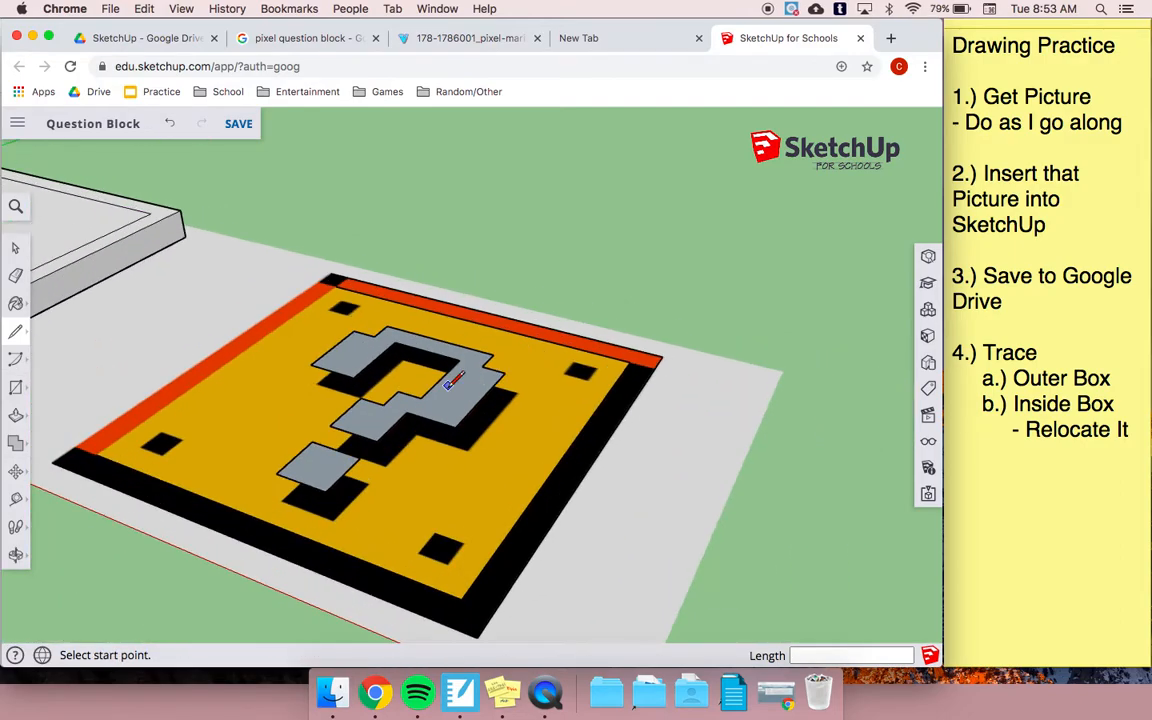
pyautogui.moveTo(253, 392); pyautogui.dragTo(350, 438, button='middle')
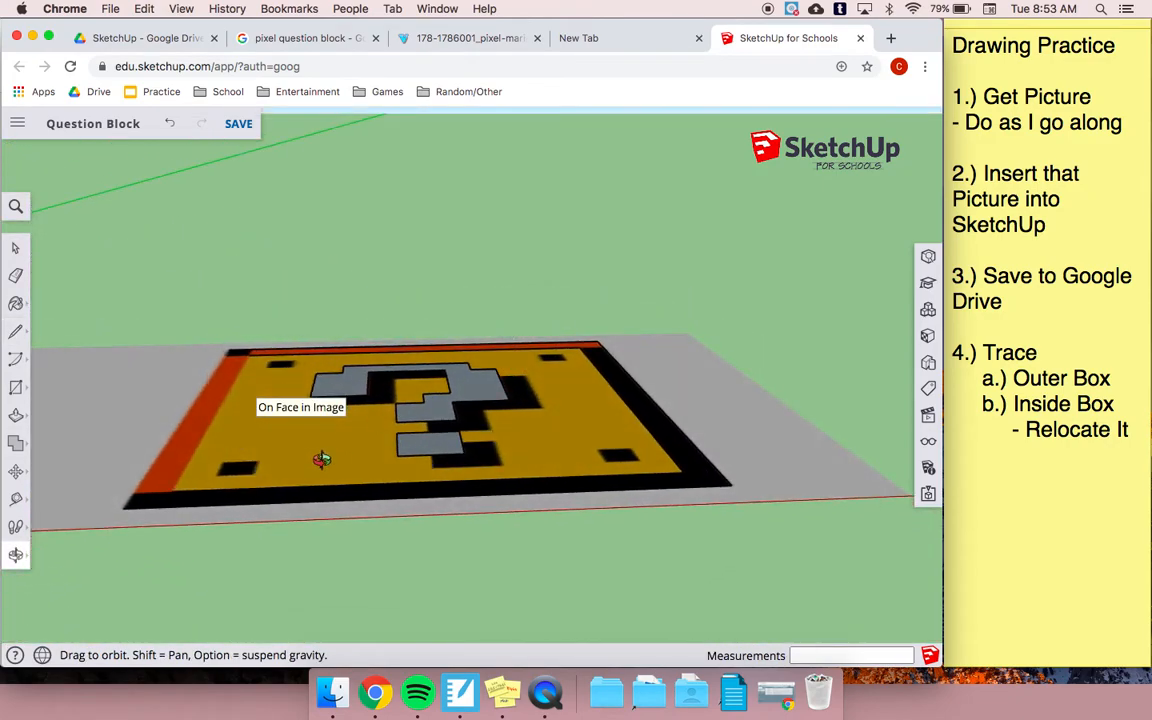
pyautogui.moveTo(232, 468); pyautogui.dragTo(203, 474, button='middle')
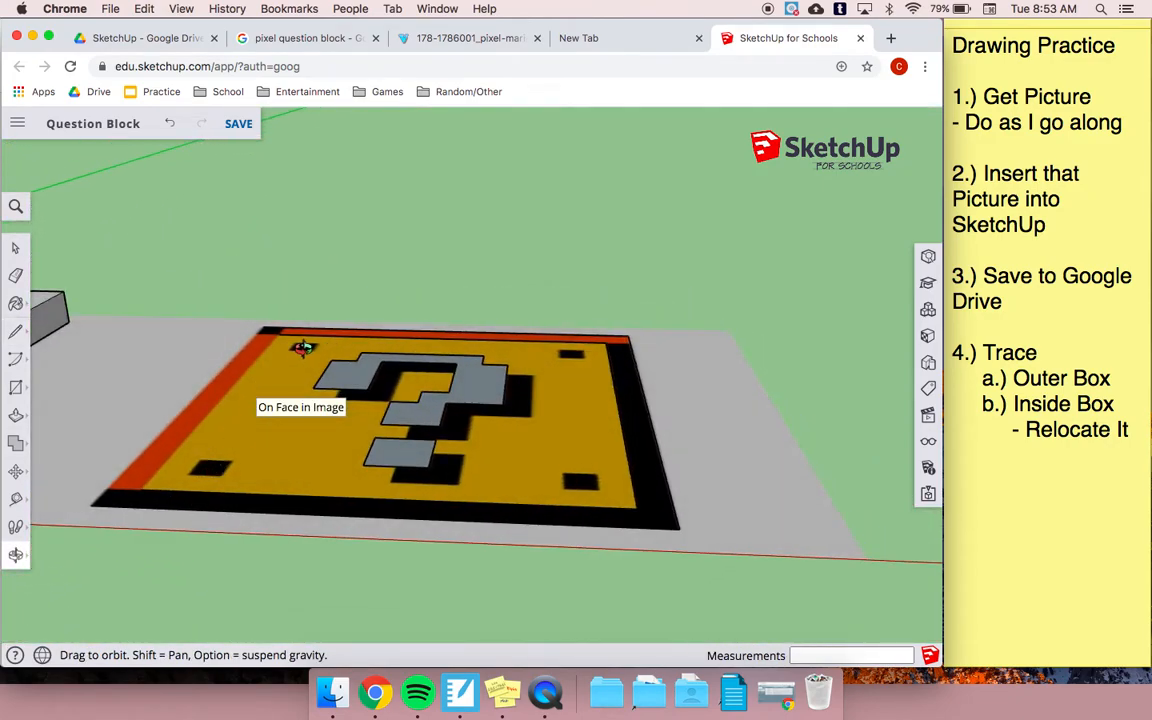
pyautogui.moveTo(591, 477); pyautogui.dragTo(468, 596)
pyautogui.moveTo(419, 406); pyautogui.dragTo(335, 400)
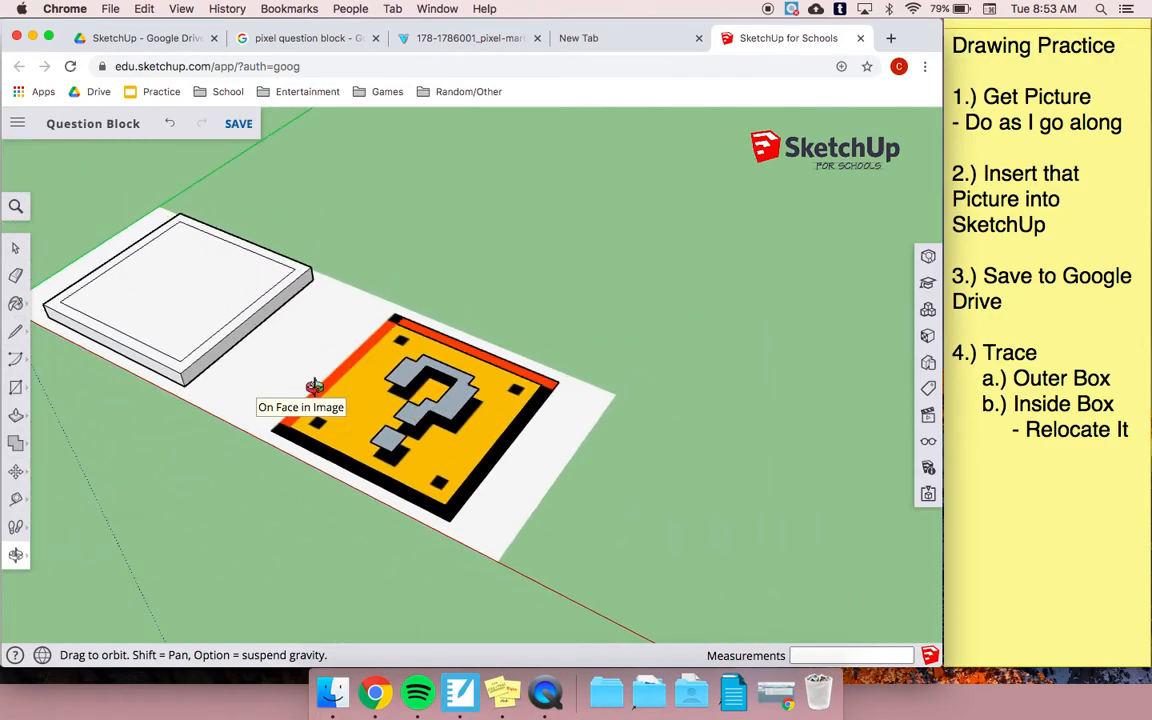
pyautogui.click(15, 250)
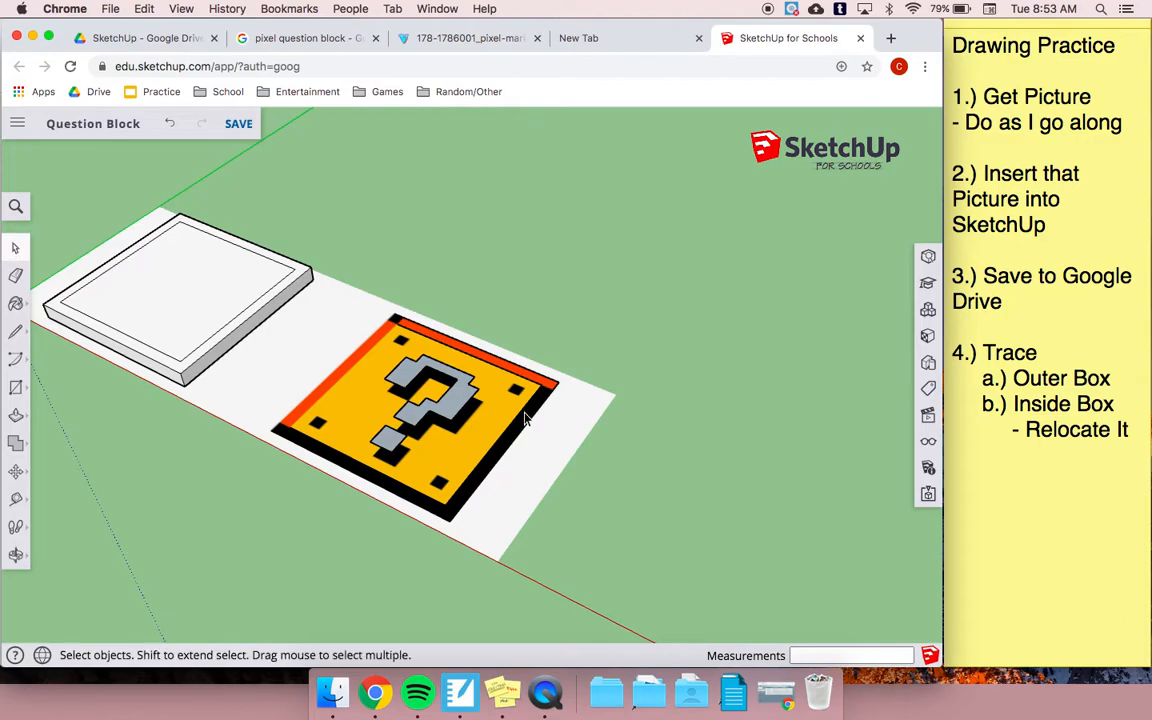
# Step: Switch to the sticky note and add "c.) Question" with "- Relocate It" beneath it under the Trace step
pyautogui.click(1131, 425)
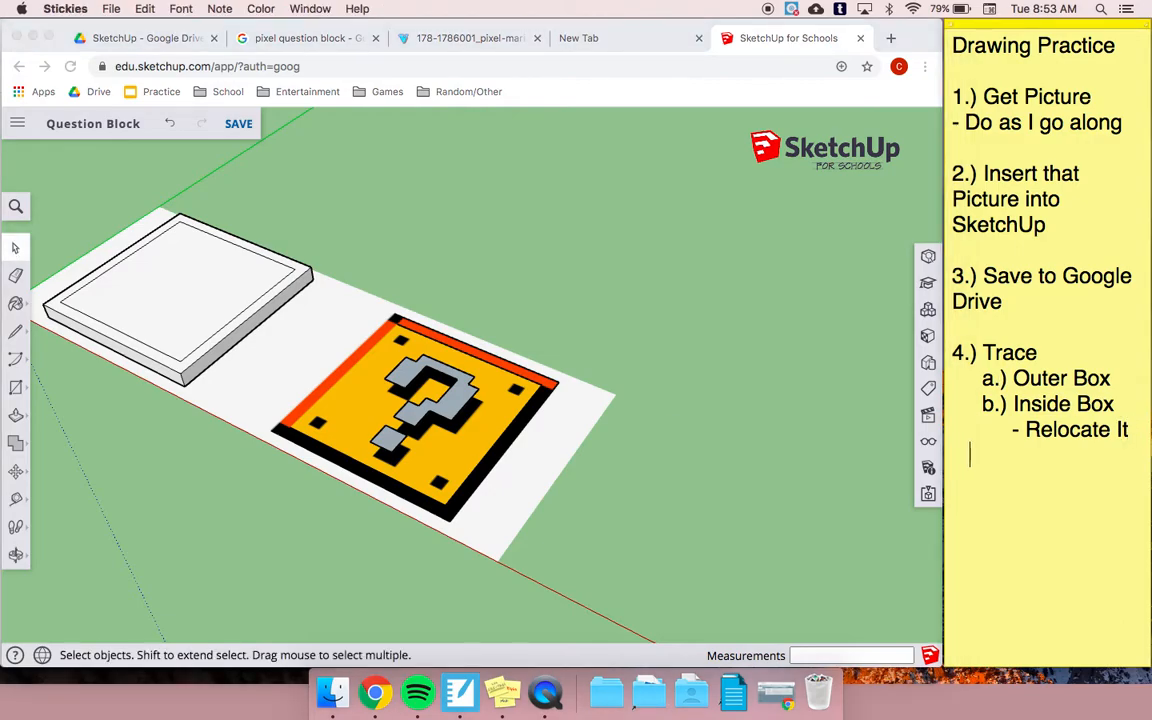
pyautogui.write('c.) Question')
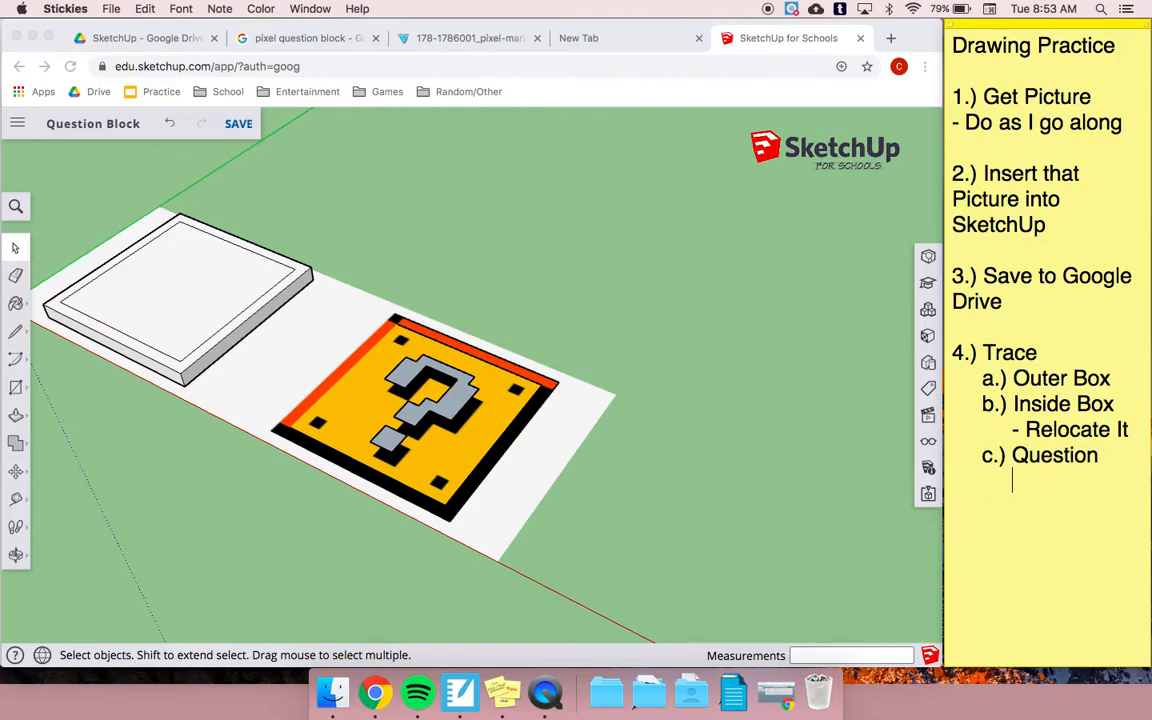
pyautogui.write(' \t\t- Relocate It')
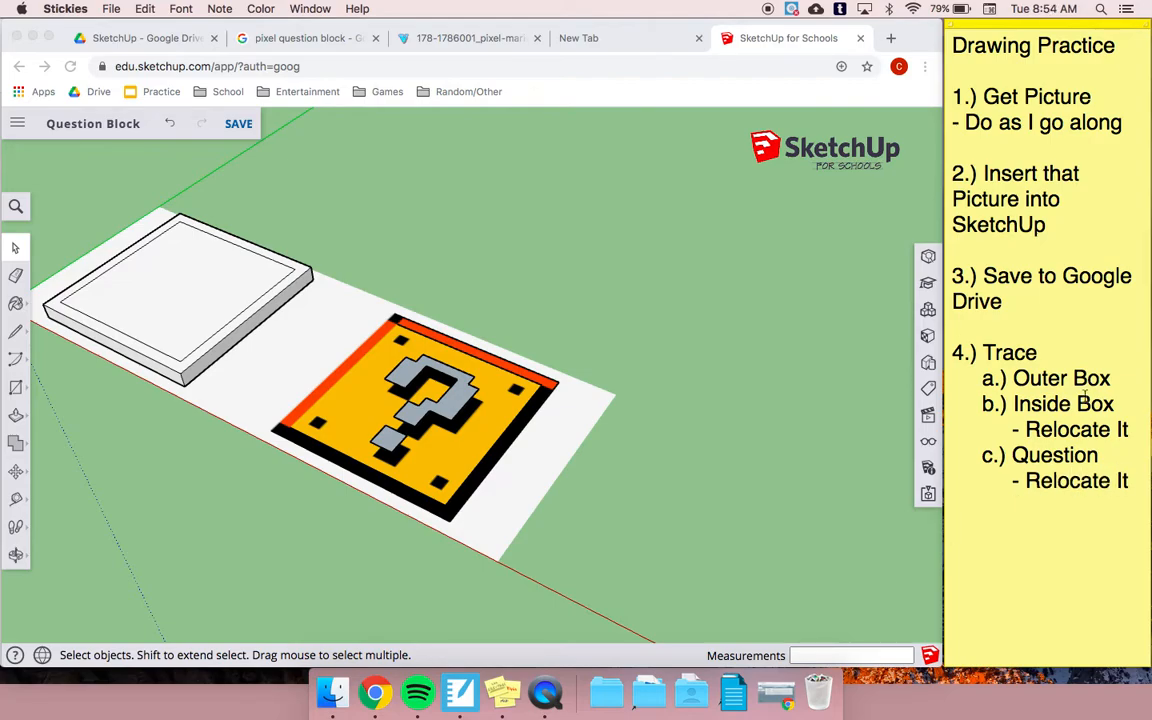
# Step: Switch back to SketchUp, delete the question block picture from beneath the traced lines, and undo the deletion
pyautogui.click(20, 250)
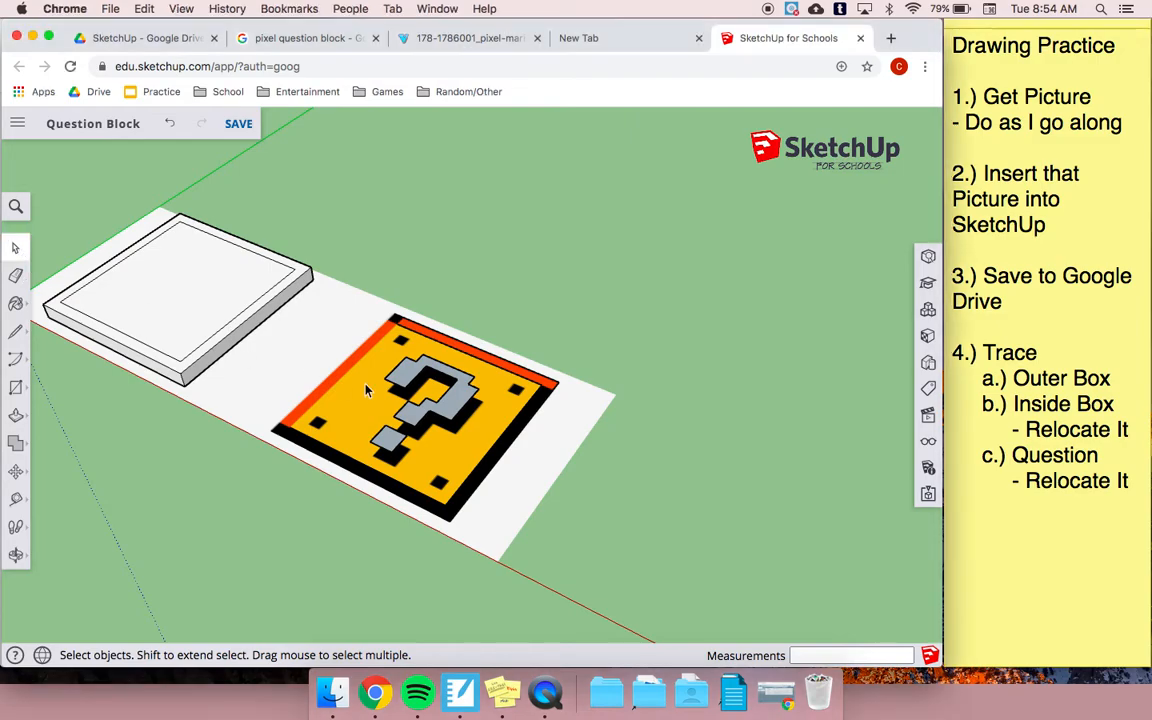
pyautogui.click(449, 505)
pyautogui.click(498, 514)
pyautogui.press('Delete')
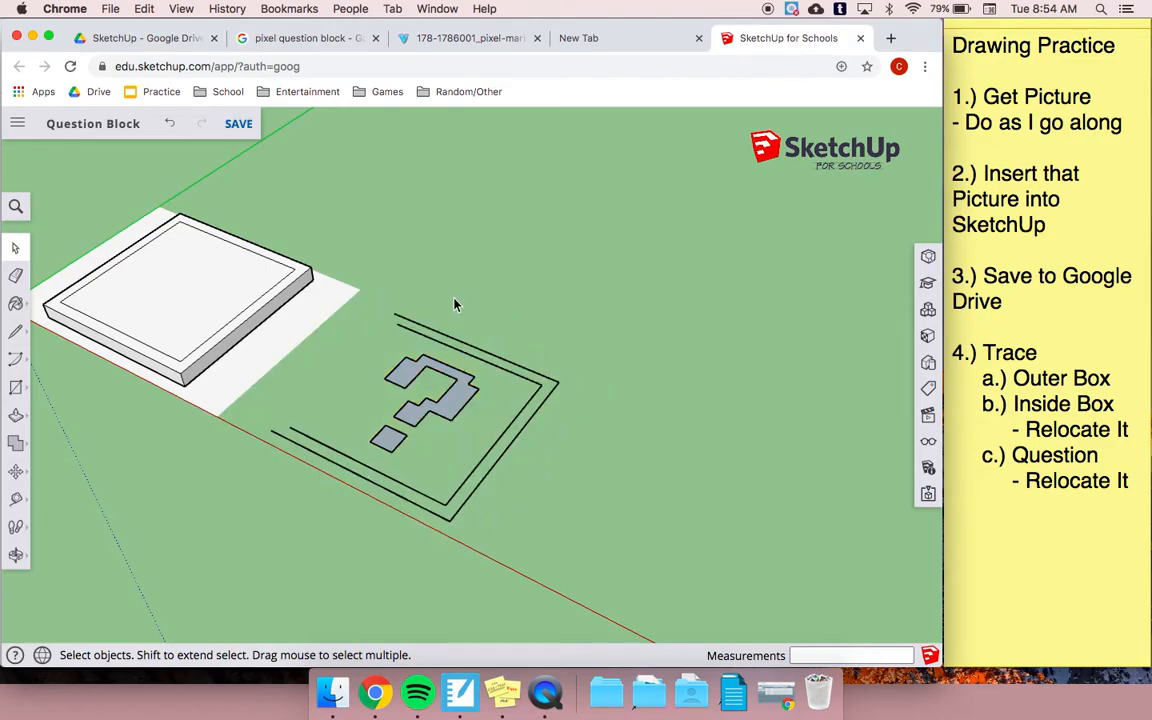
pyautogui.press('super+z')
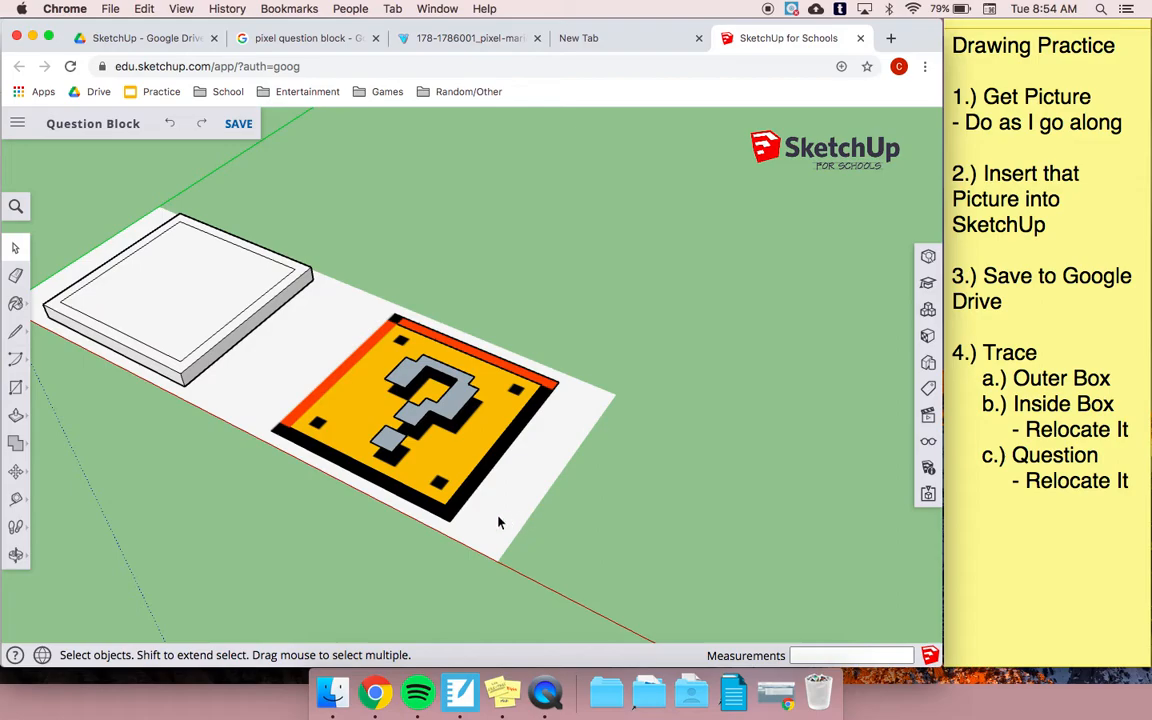
# Step: Delete the picture under the traced question mark once more and restore it
pyautogui.click(447, 508)
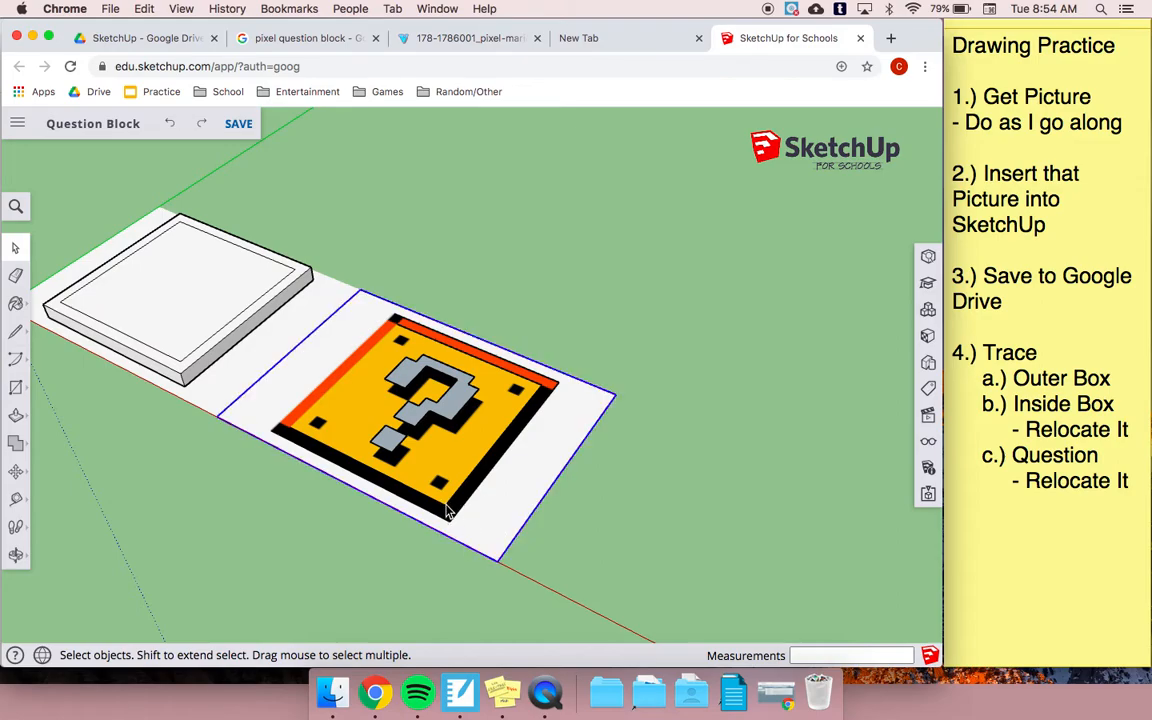
pyautogui.press('Delete')
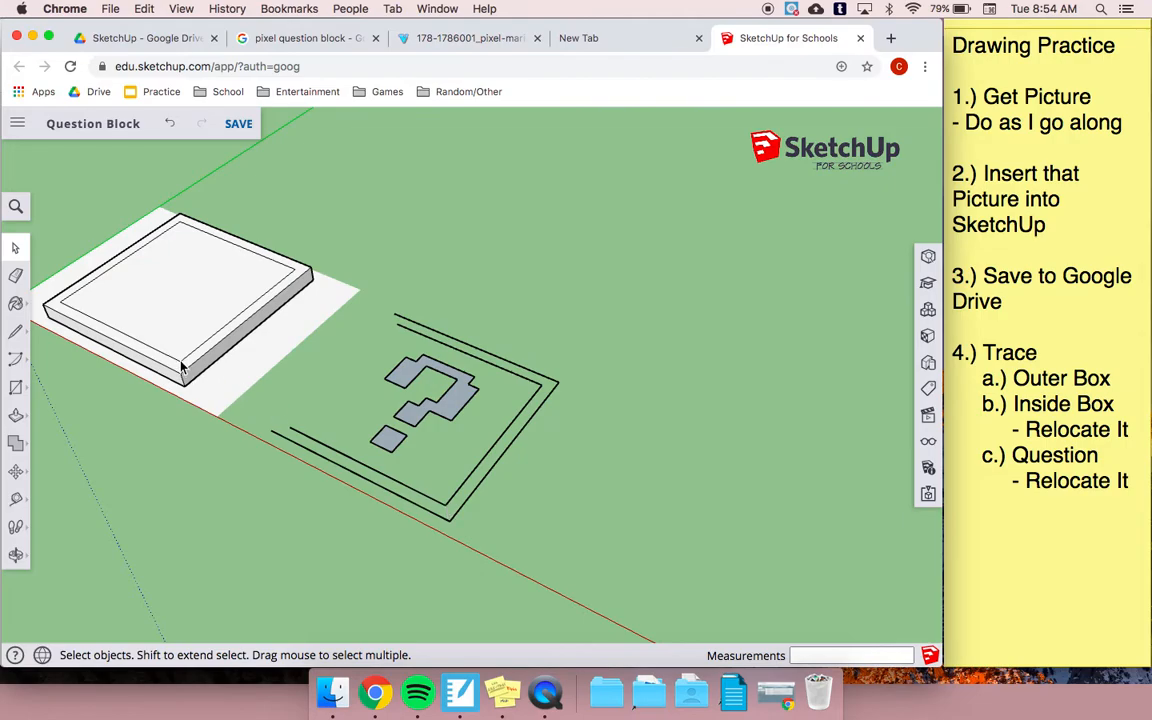
pyautogui.press('super+z')
pyautogui.click(412, 418)
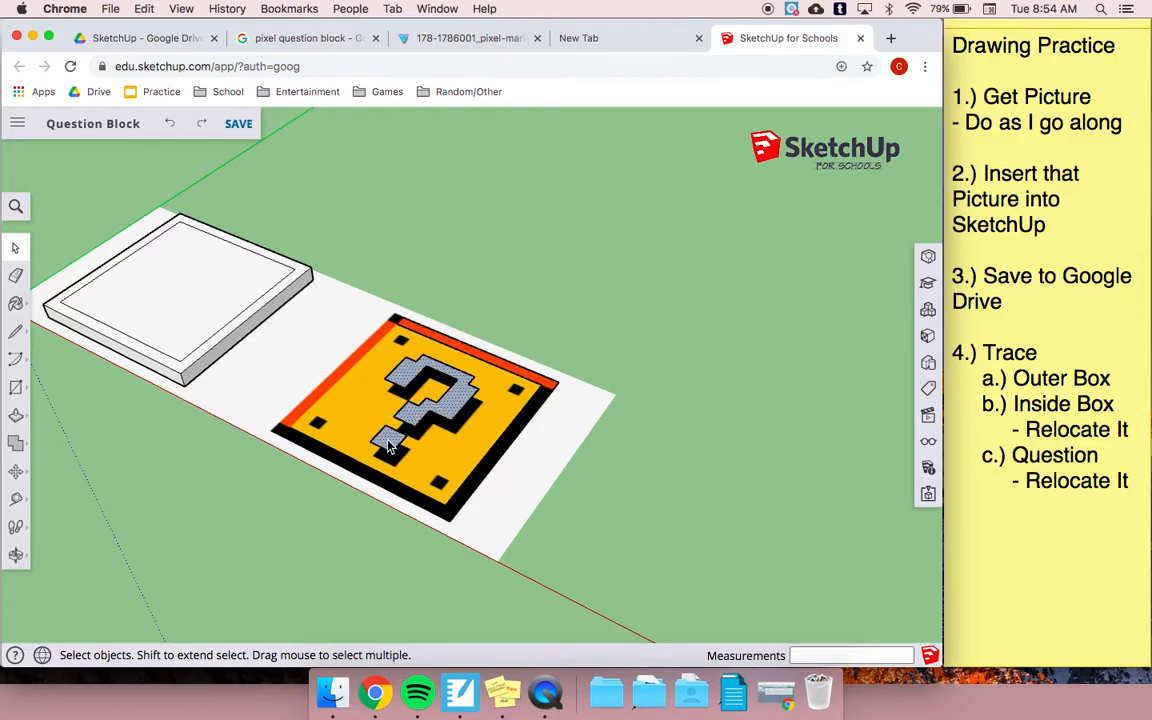
pyautogui.press('m')
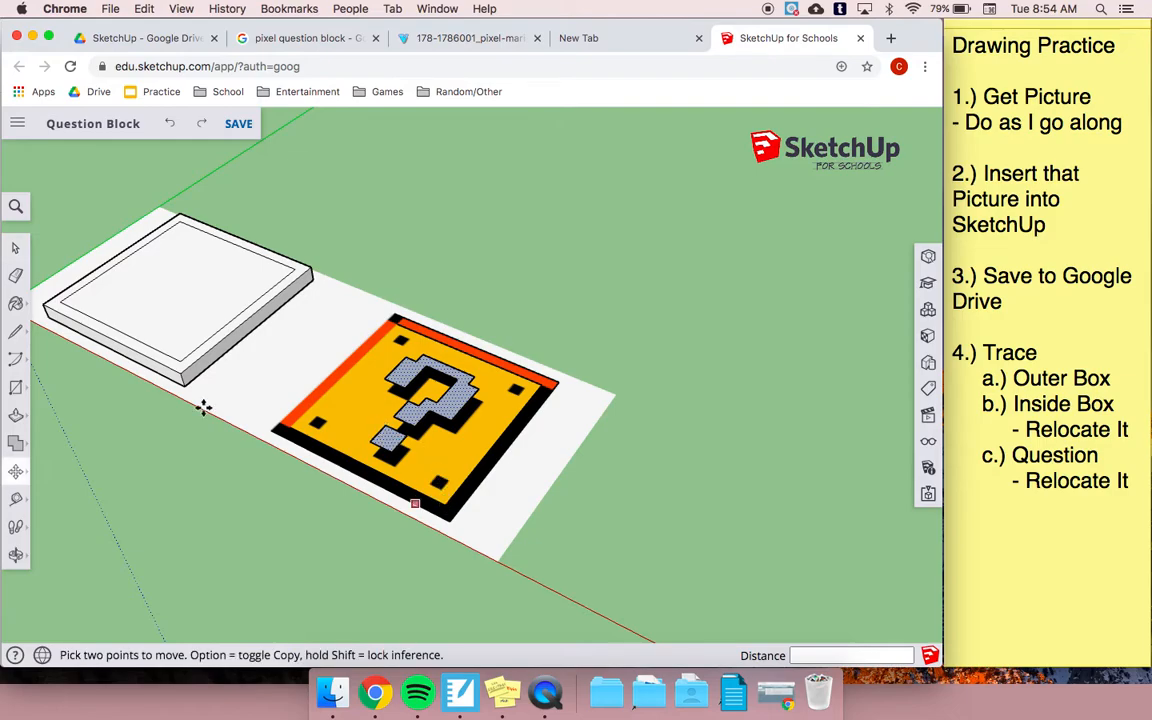
pyautogui.click(14, 249)
# Step: Draw a line about 9 15/16" long across the question mark's upper bend, from inner to outer corner, and undo it
pyautogui.scroll(5, 389, 357)
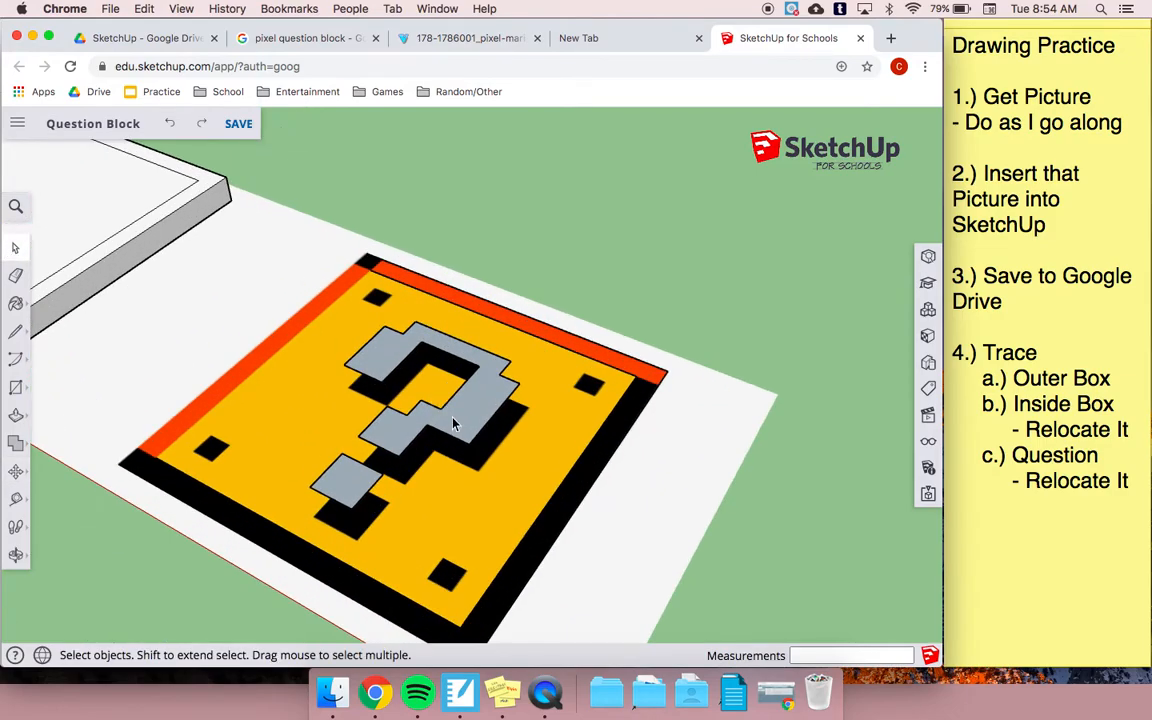
pyautogui.click(457, 419)
pyautogui.press('l')
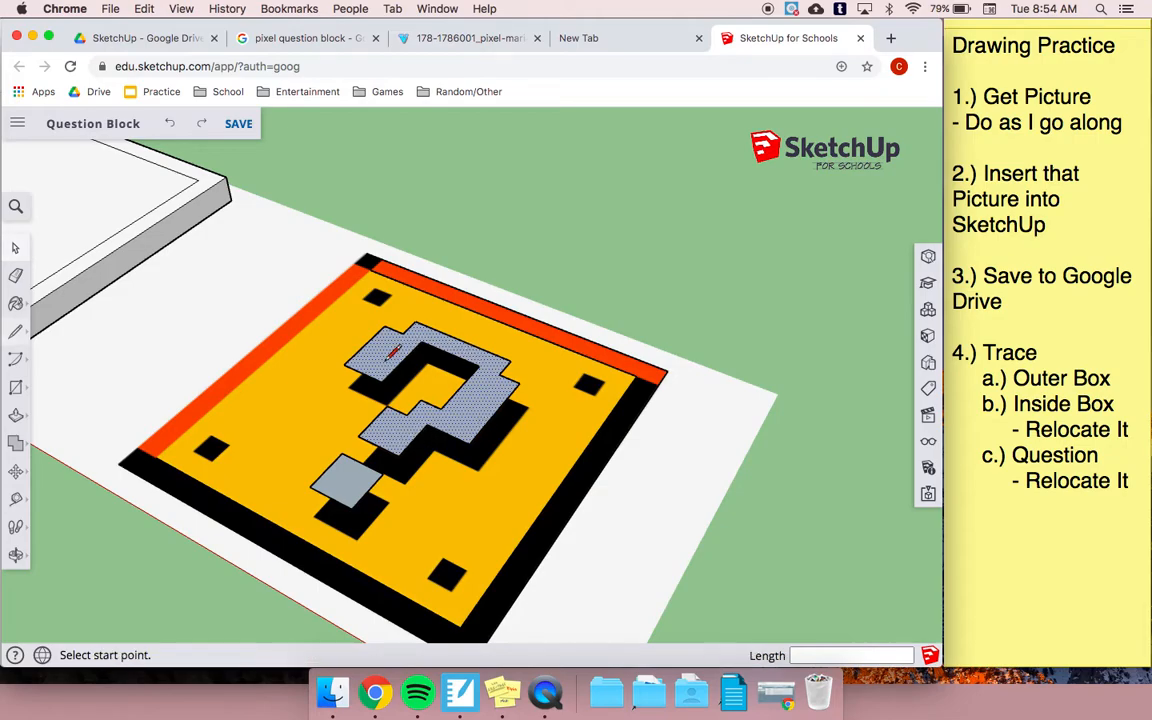
pyautogui.click(422, 342)
pyautogui.click(417, 324)
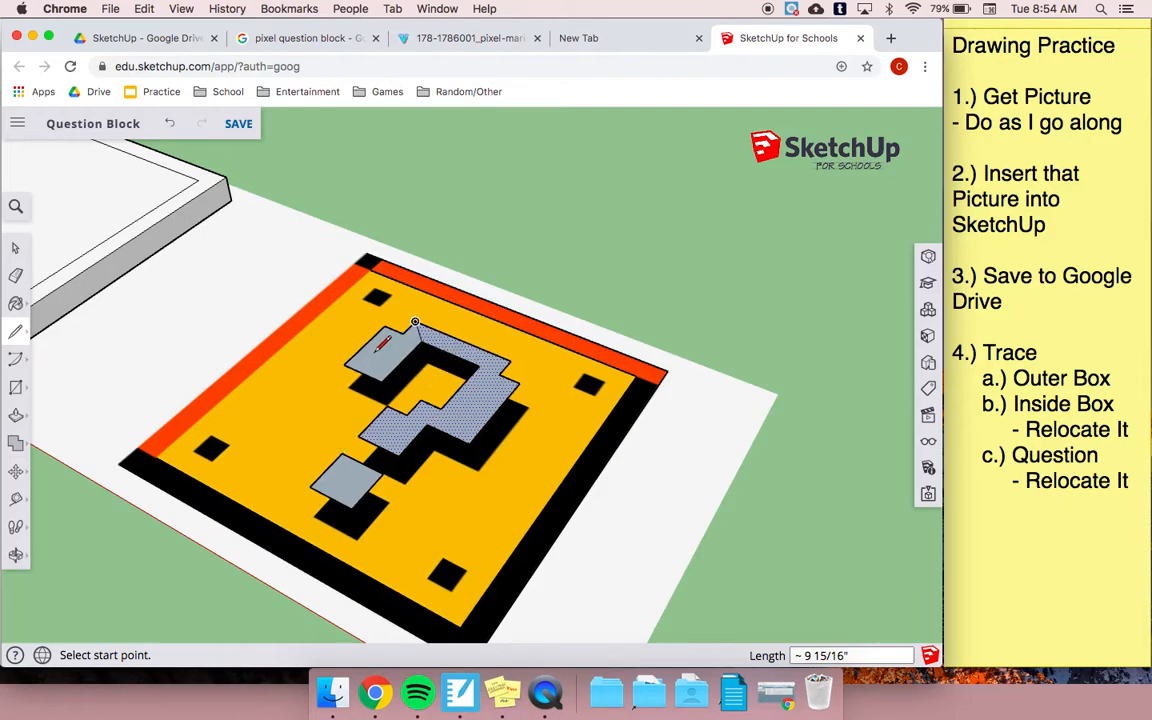
pyautogui.press('super+z')
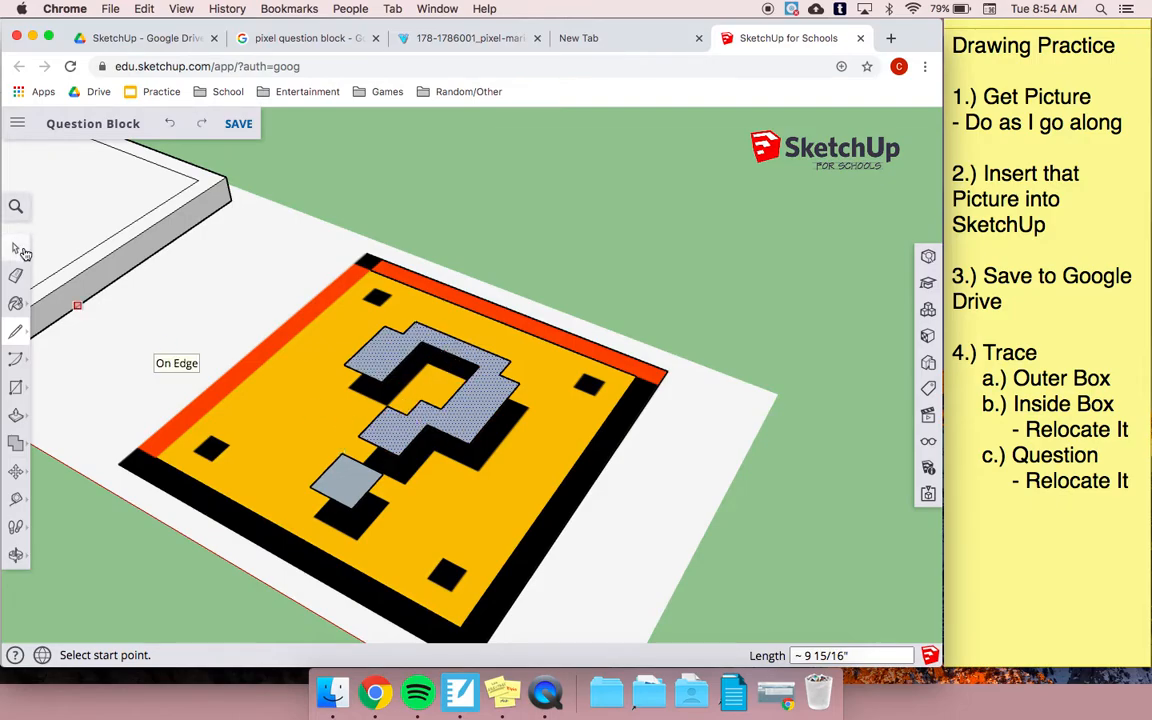
# Step: Move the question mark and dot faces together from the picture's inner-box bottom corner to the matching inner-box corner on the raised block
pyautogui.press('space')
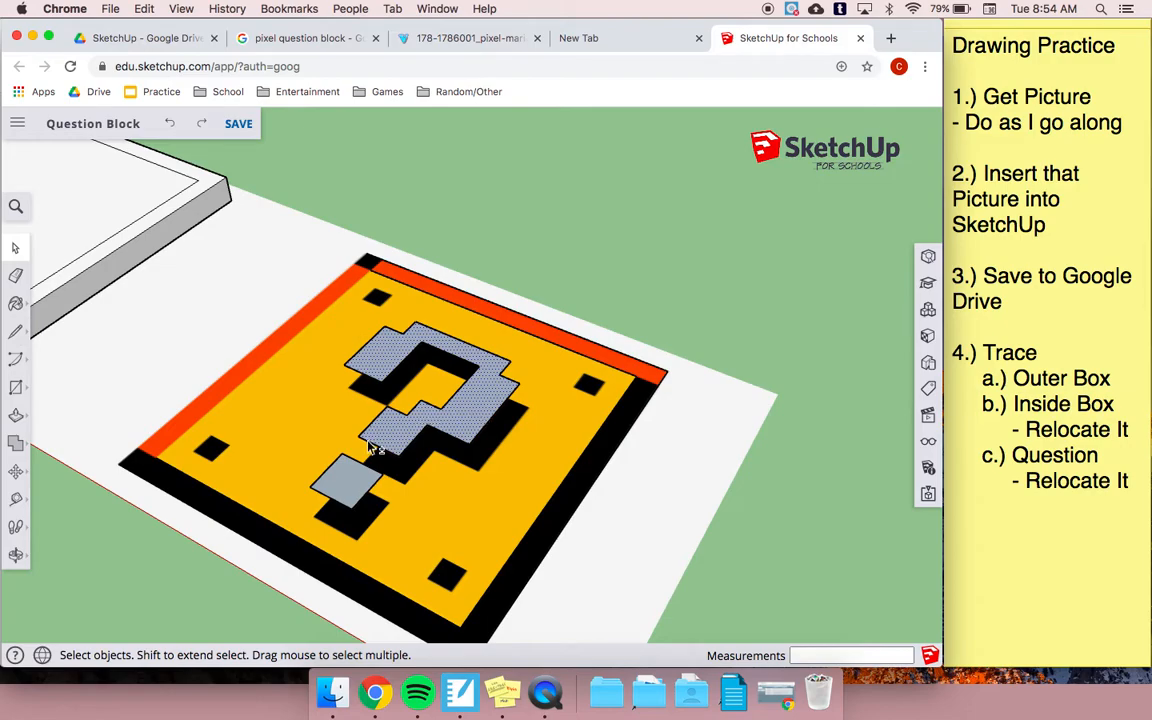
pyautogui.keyDown('shift'); pyautogui.click(352, 486); pyautogui.keyUp('shift')
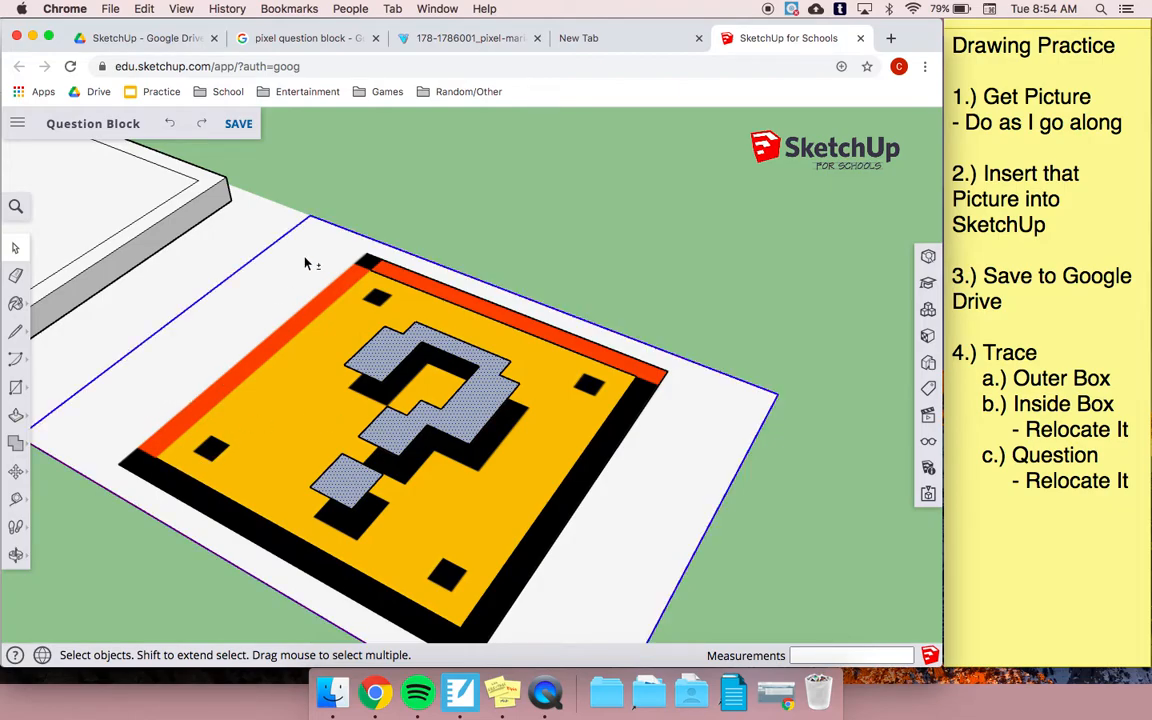
pyautogui.click(370, 487)
pyautogui.keyDown('shift'); pyautogui.click(363, 489); pyautogui.keyUp('shift')
pyautogui.keyDown('shift'); pyautogui.click(499, 392); pyautogui.keyUp('shift')
pyautogui.keyDown('shift'); pyautogui.click(353, 488); pyautogui.keyUp('shift')
pyautogui.keyDown('shift'); pyautogui.click(351, 489); pyautogui.keyUp('shift')
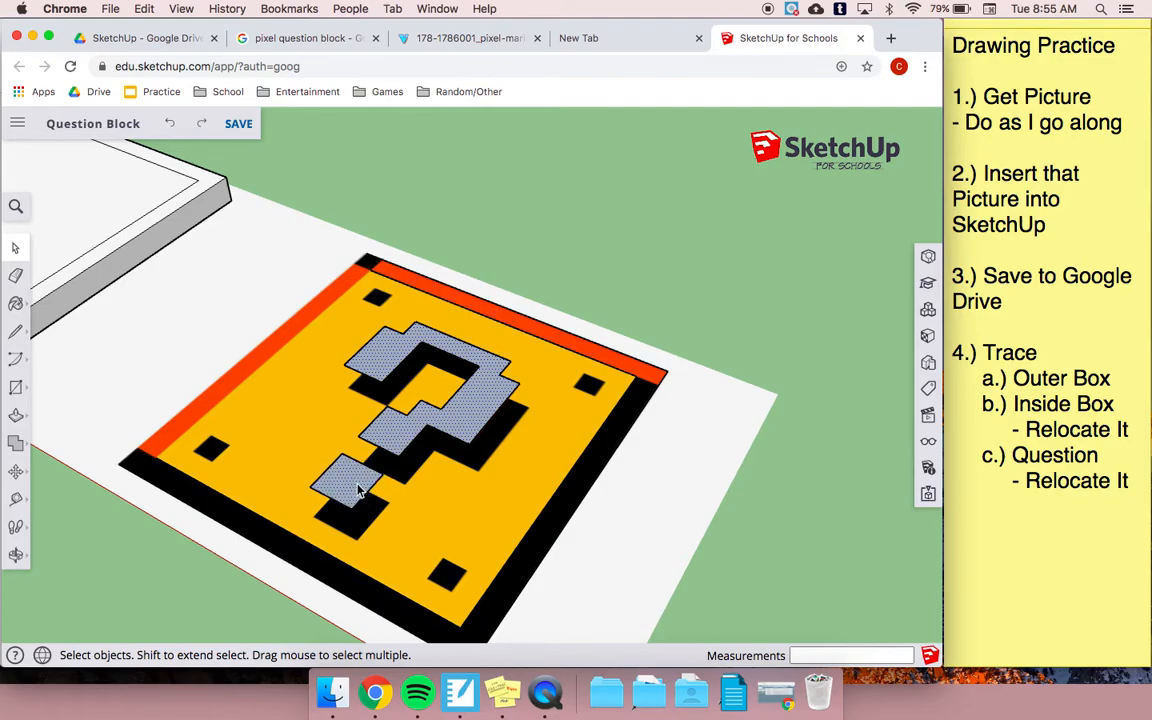
pyautogui.press('m')
pyautogui.scroll(-5, 370, 475)
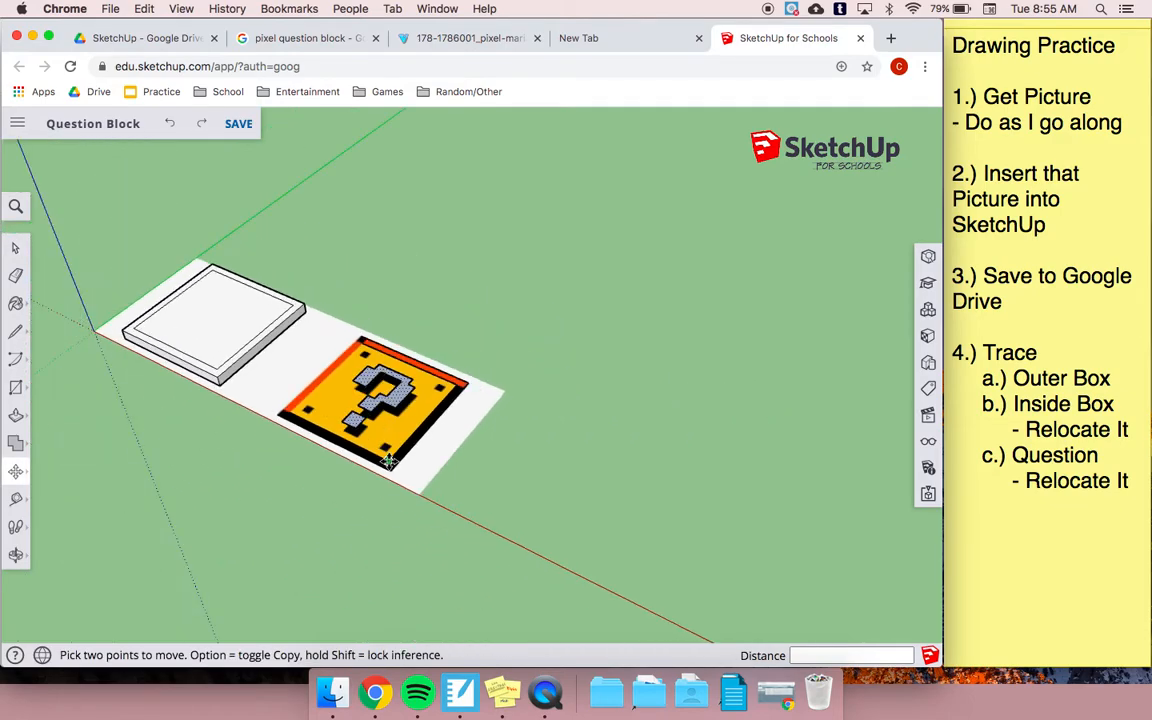
pyautogui.click(388, 461)
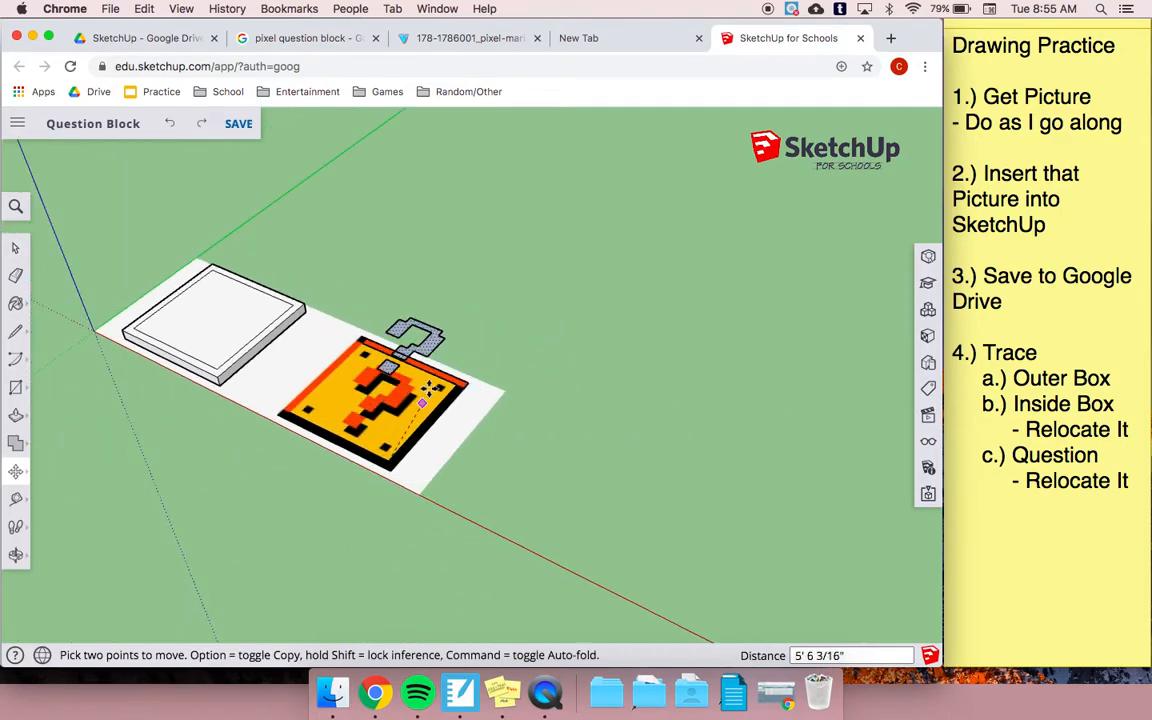
pyautogui.click(243, 330)
pyautogui.scroll(5, 219, 380)
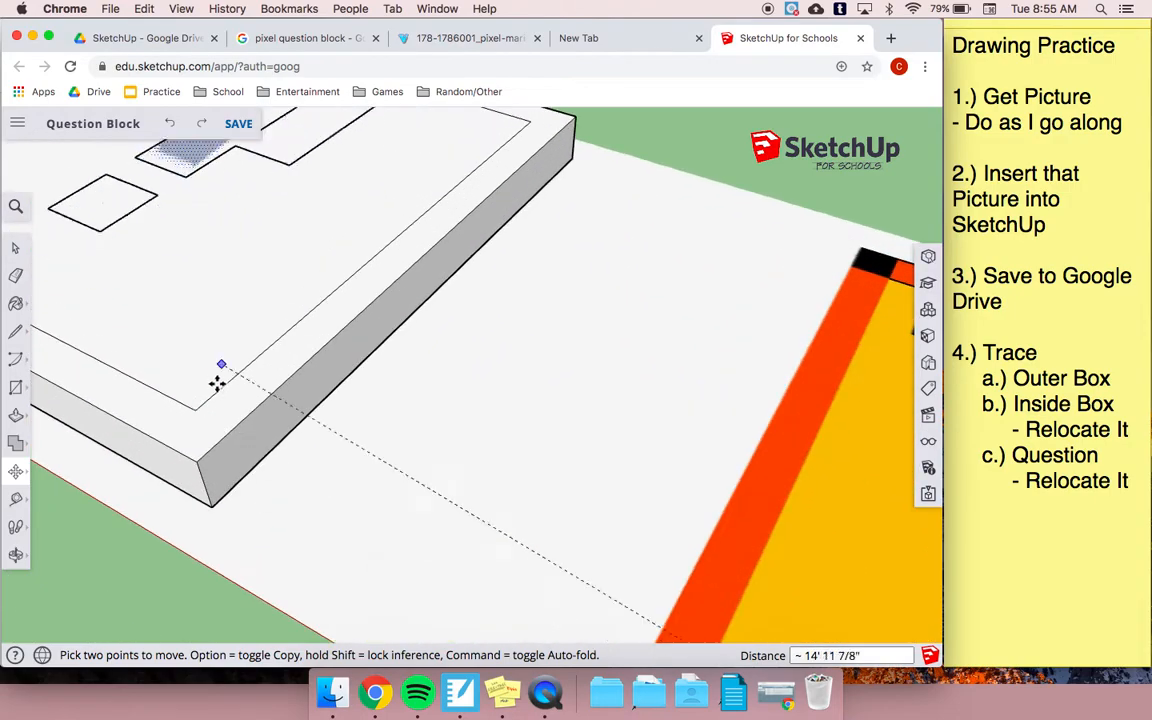
pyautogui.scroll(-6, 390, 432)
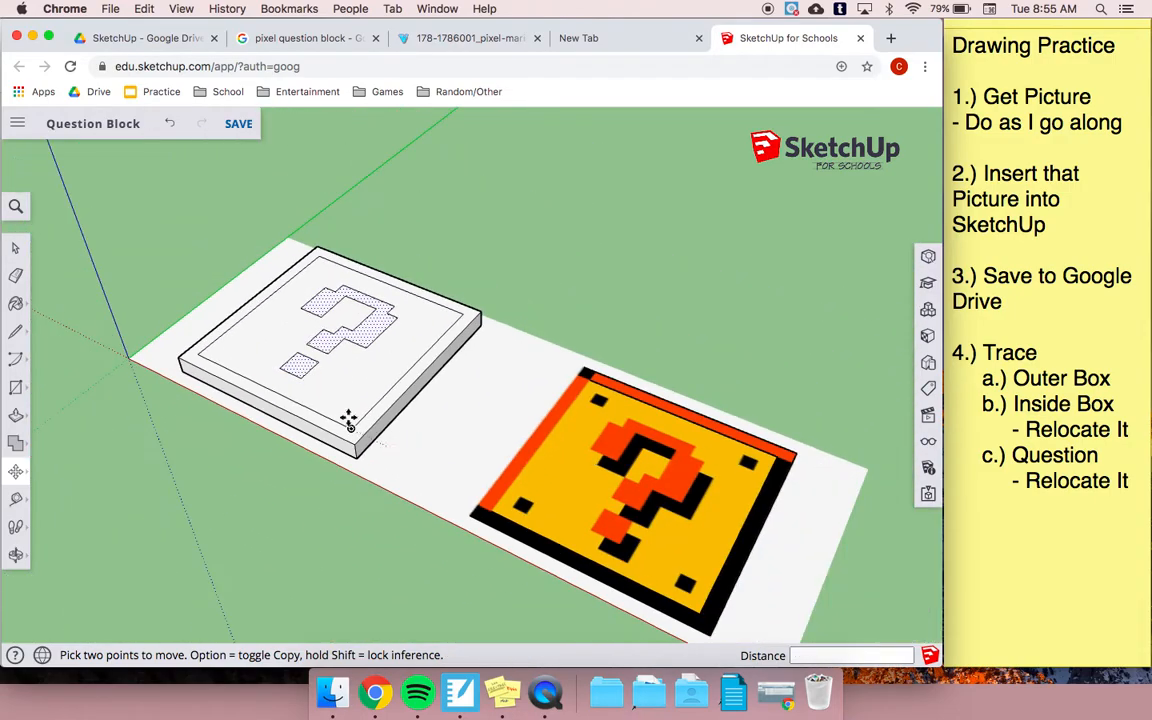
# Step: Try raising the question mark and its dot 4 3/8" from the block with Push/Pull, and undo both extrusions
pyautogui.scroll(5, 280, 368)
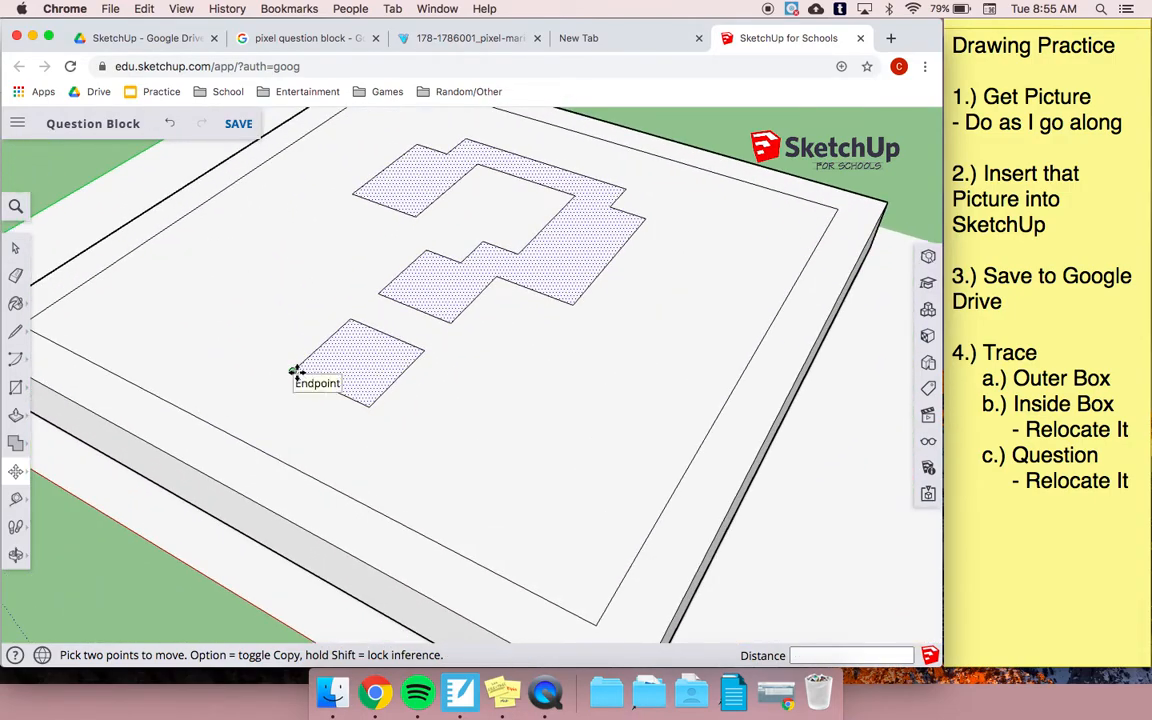
pyautogui.press('p')
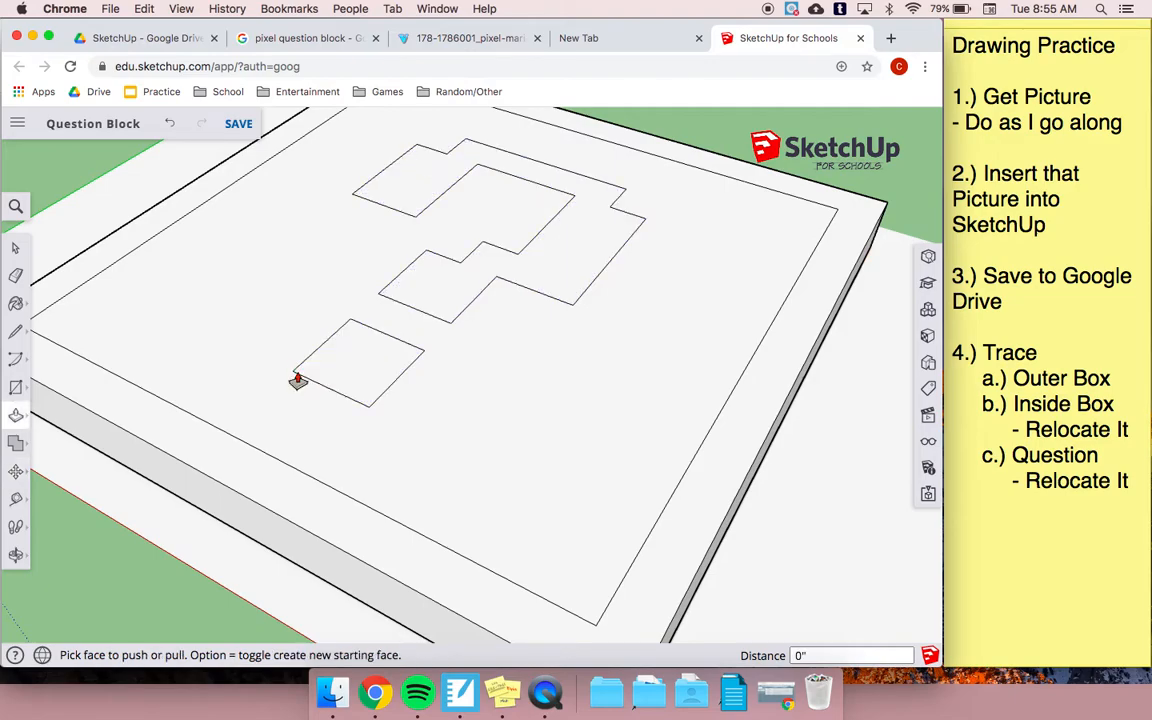
pyautogui.click(460, 288)
pyautogui.click(468, 266)
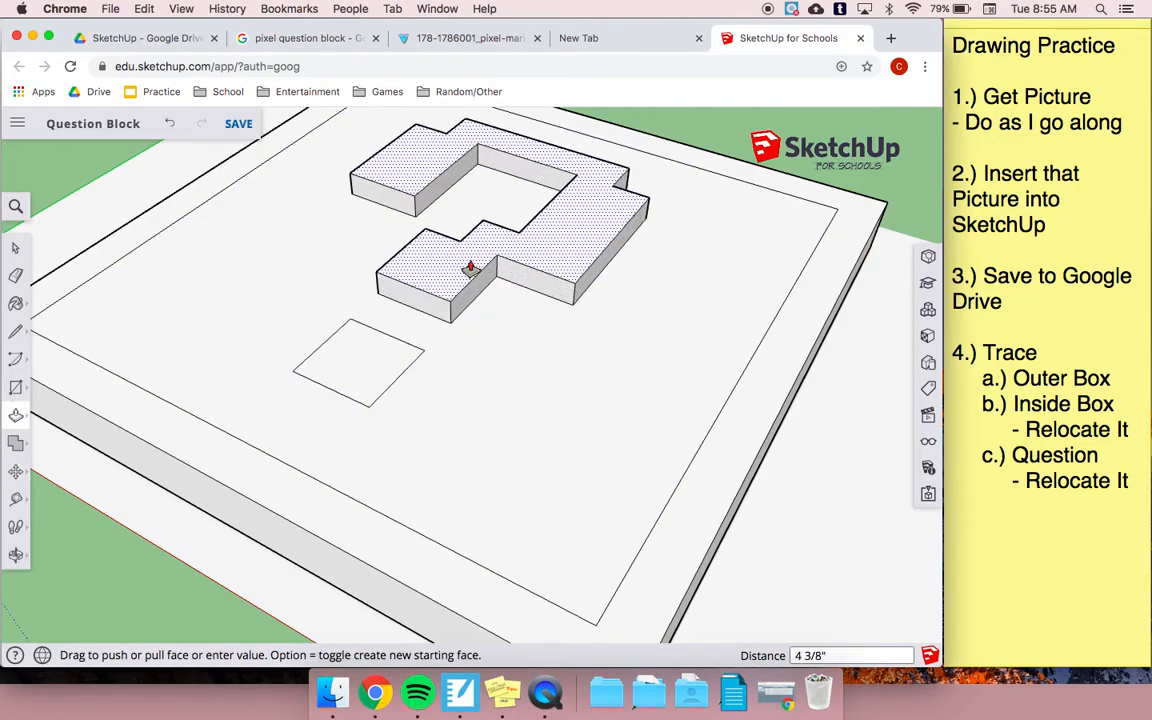
pyautogui.click(378, 366)
pyautogui.click(515, 263)
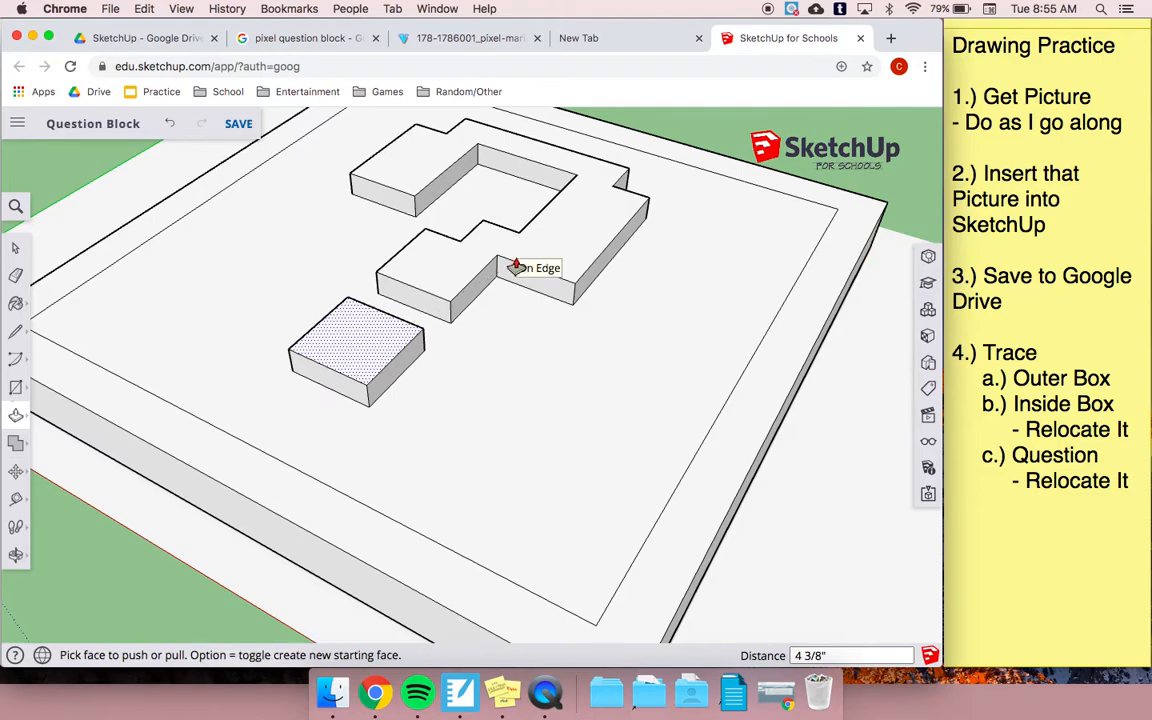
pyautogui.press('super+z')
pyautogui.press('super+z')
# Step: Switch to the sticky note and add "5.) Push/Pull Parts" below the Trace step
pyautogui.click(1055, 483)
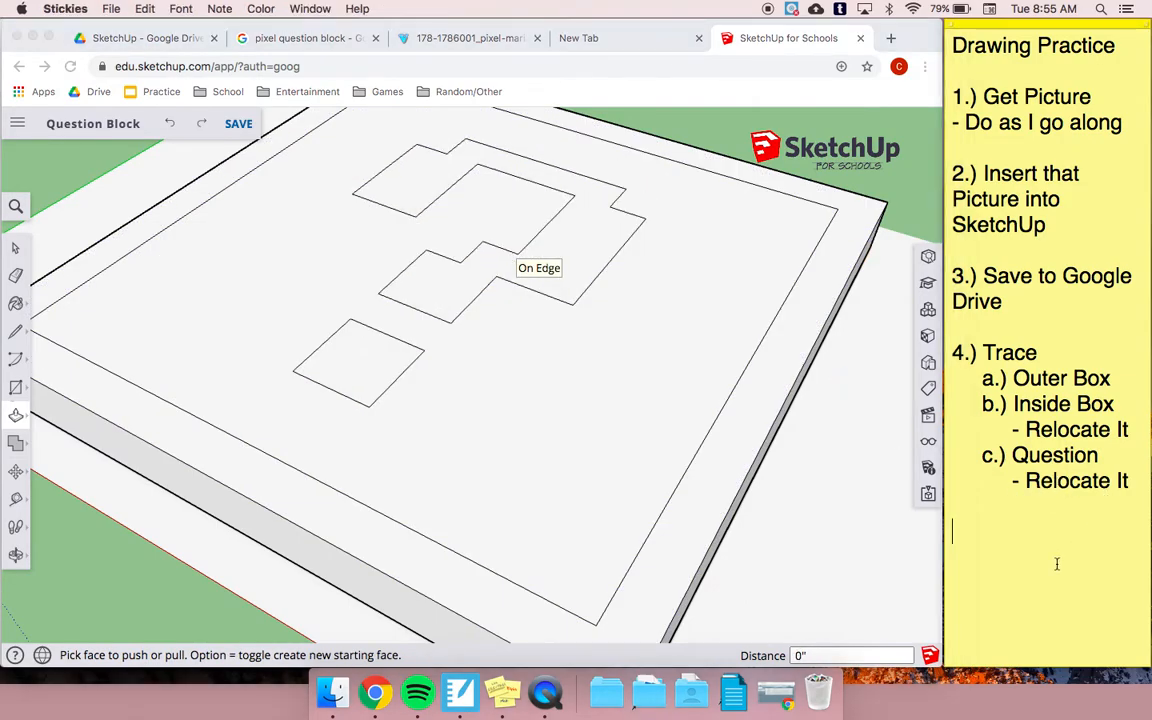
pyautogui.press('Return')
pyautogui.write('5.) Ele')
pyautogui.press('BackSpace')
pyautogui.write('Push/Pull Parts')
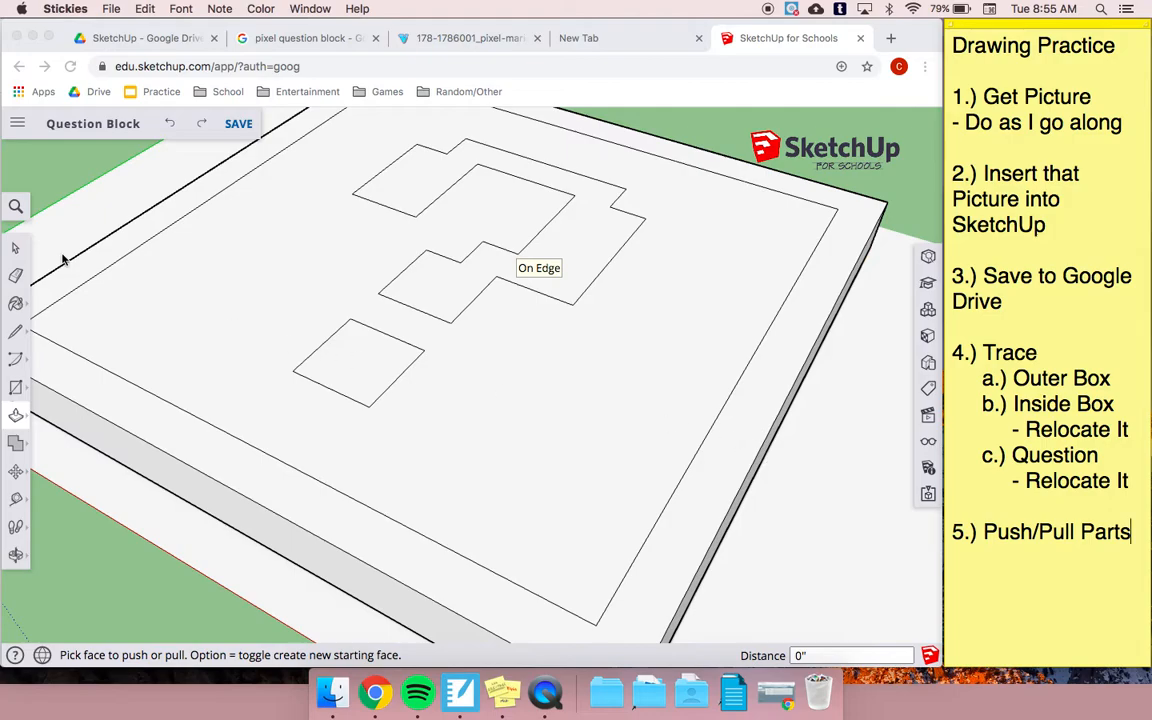
# Step: Switch back to SketchUp and pull the question mark face up 5 7/16" from the block
pyautogui.click(20, 380)
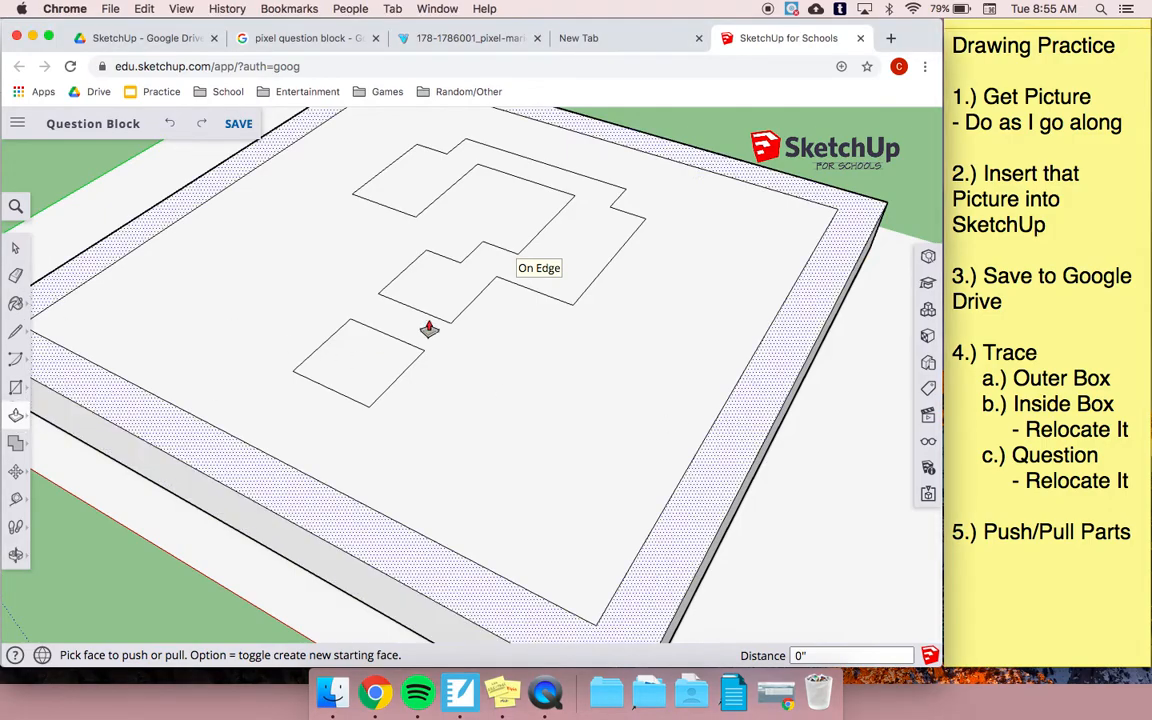
pyautogui.click(584, 265)
pyautogui.moveTo(584, 243); pyautogui.dragTo(579, 239)
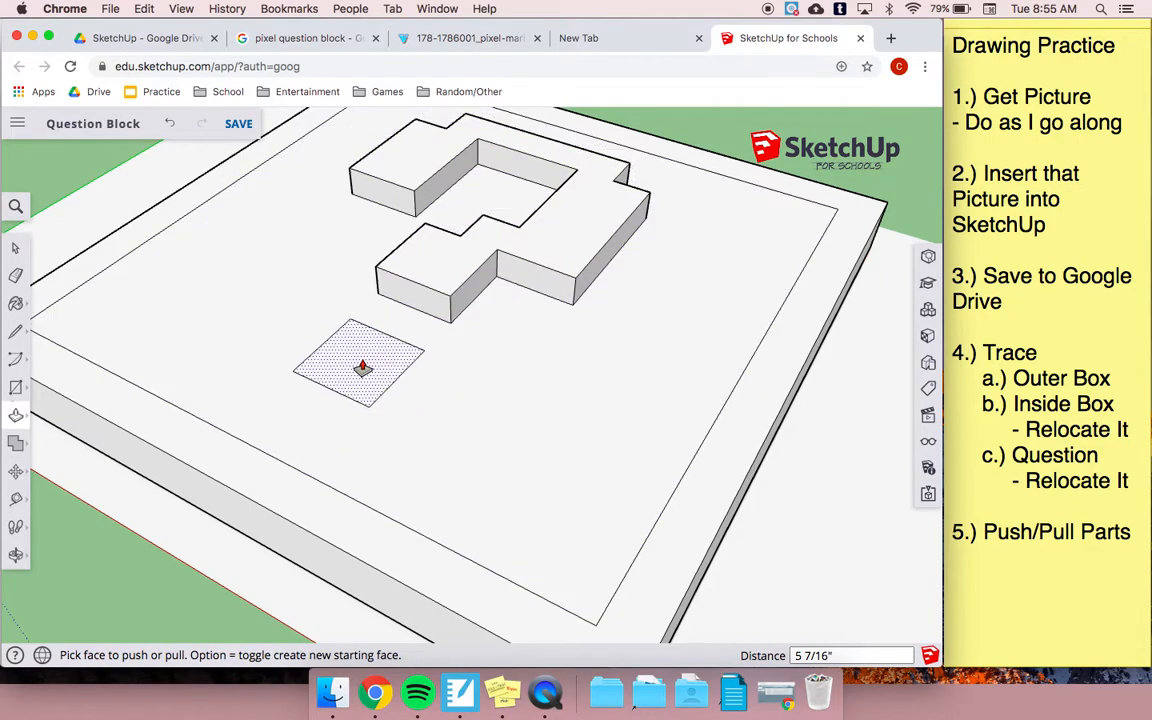
# Step: Try pulling the question mark's dot up freehand and undo the extrusions back to its flat face
pyautogui.moveTo(362, 368); pyautogui.dragTo(311, 350)
pyautogui.press('super+z')
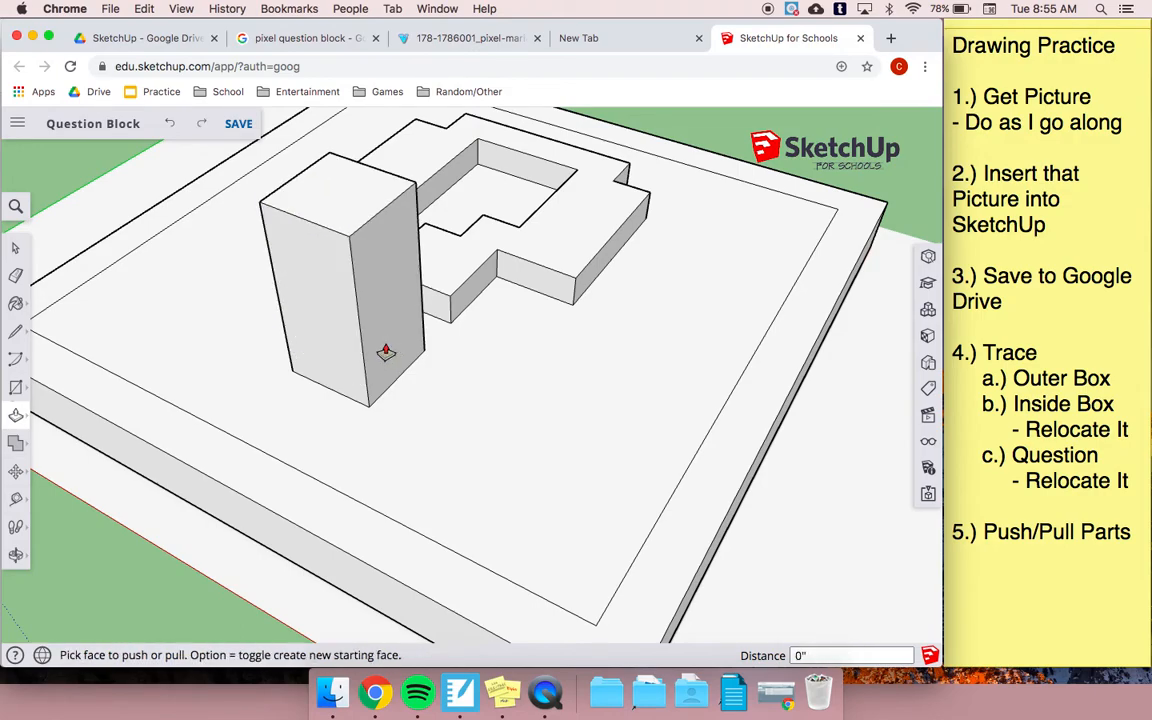
pyautogui.press('super+z')
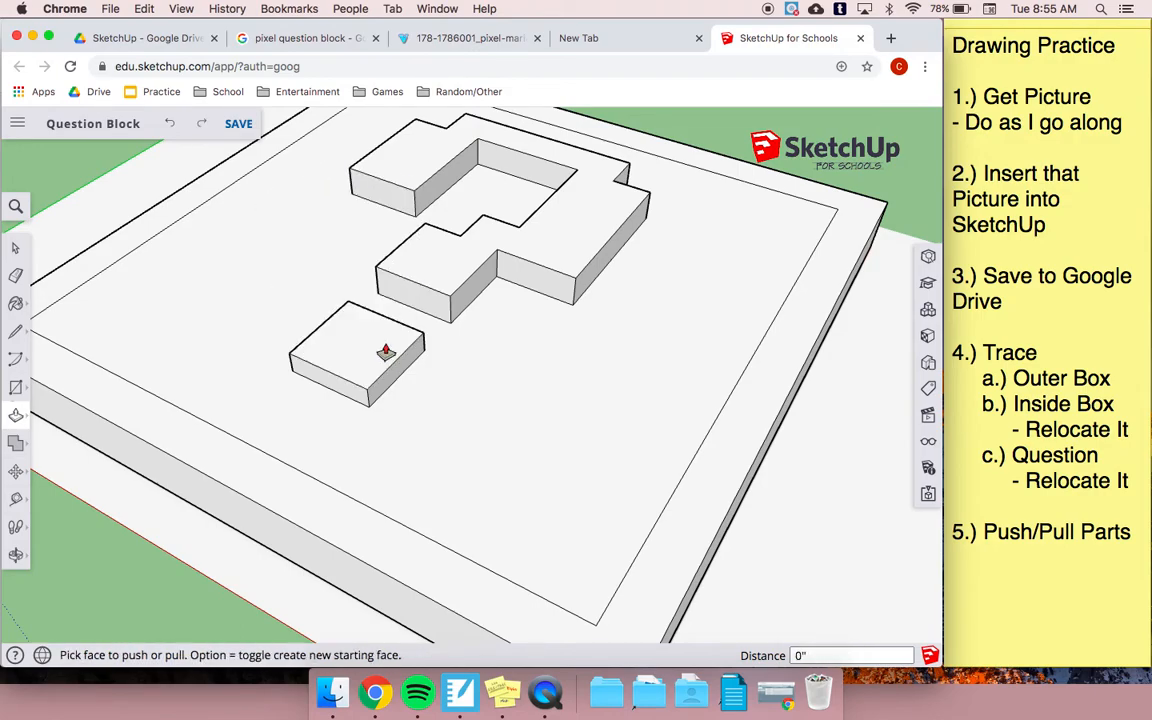
pyautogui.press('super+shift+z')
pyautogui.press('super+z')
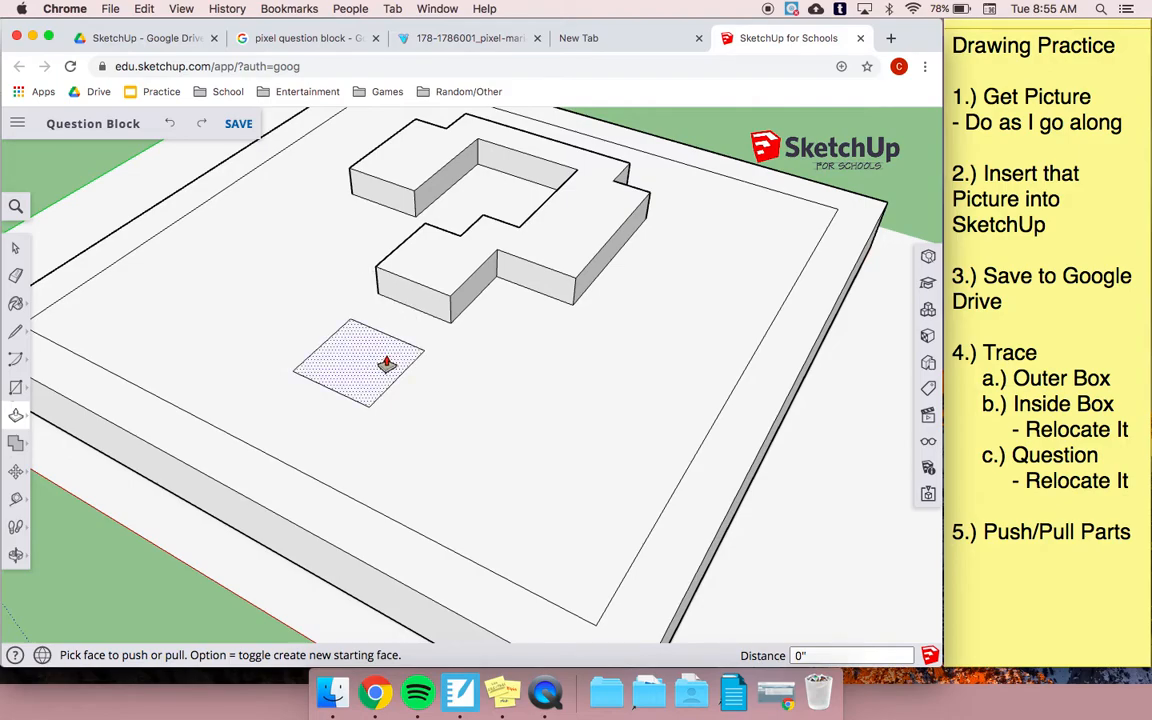
# Step: Pull the dot up 5 7/16", using the question mark's top as the height reference
pyautogui.click(370, 358)
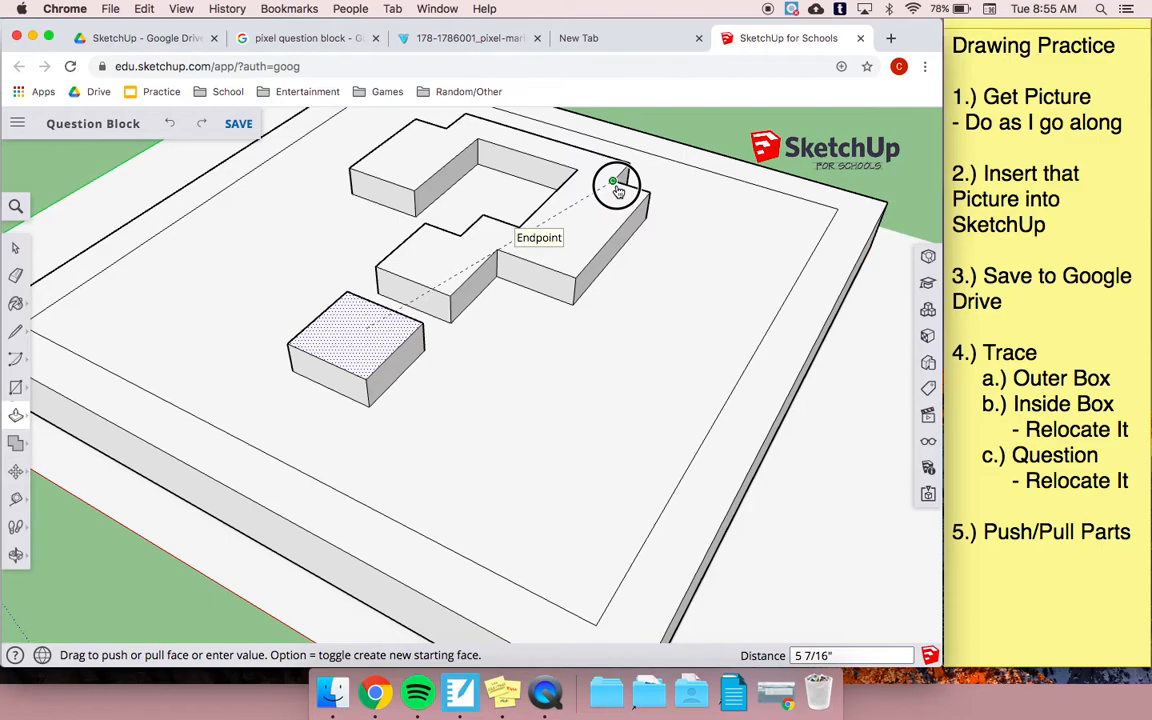
pyautogui.press('Escape')
pyautogui.moveTo(645, 214); pyautogui.dragTo(589, 205)
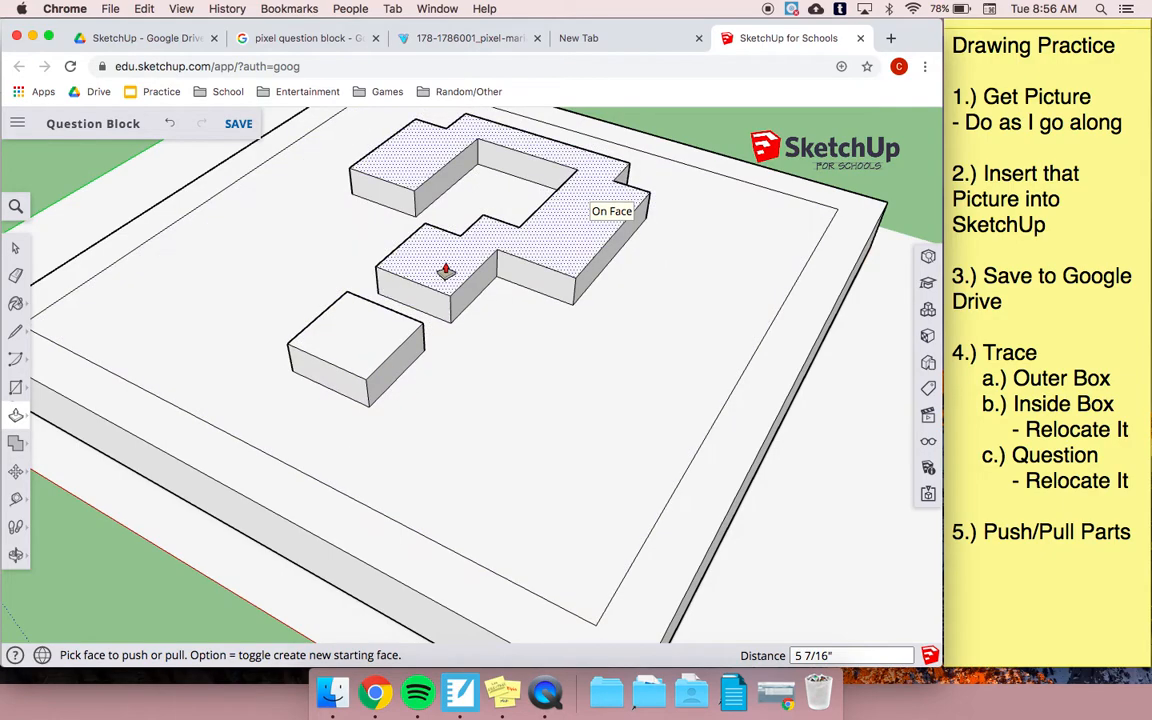
# Step: Pull the block's outer border up 5 7/16", using the question mark's top face as the height reference
pyautogui.moveTo(860, 218); pyautogui.dragTo(589, 233)
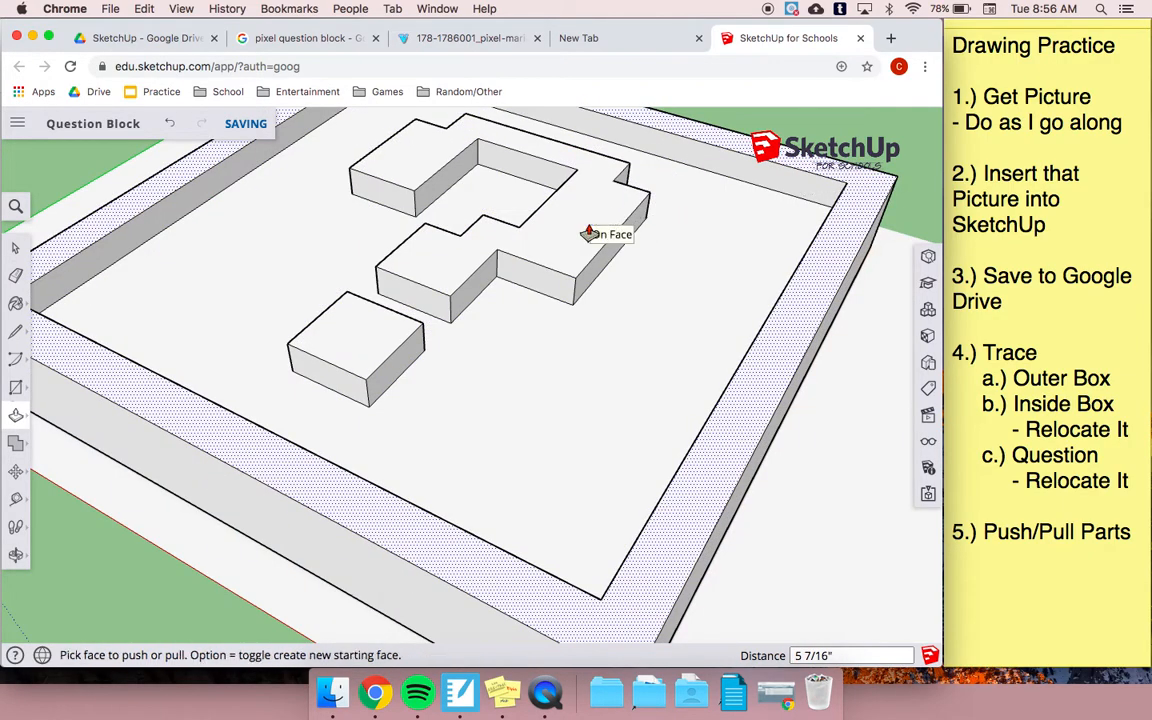
pyautogui.moveTo(527, 300); pyautogui.dragTo(656, 476, button='middle')
pyautogui.scroll(-2, 658, 489)
pyautogui.scroll(-3, 656, 496)
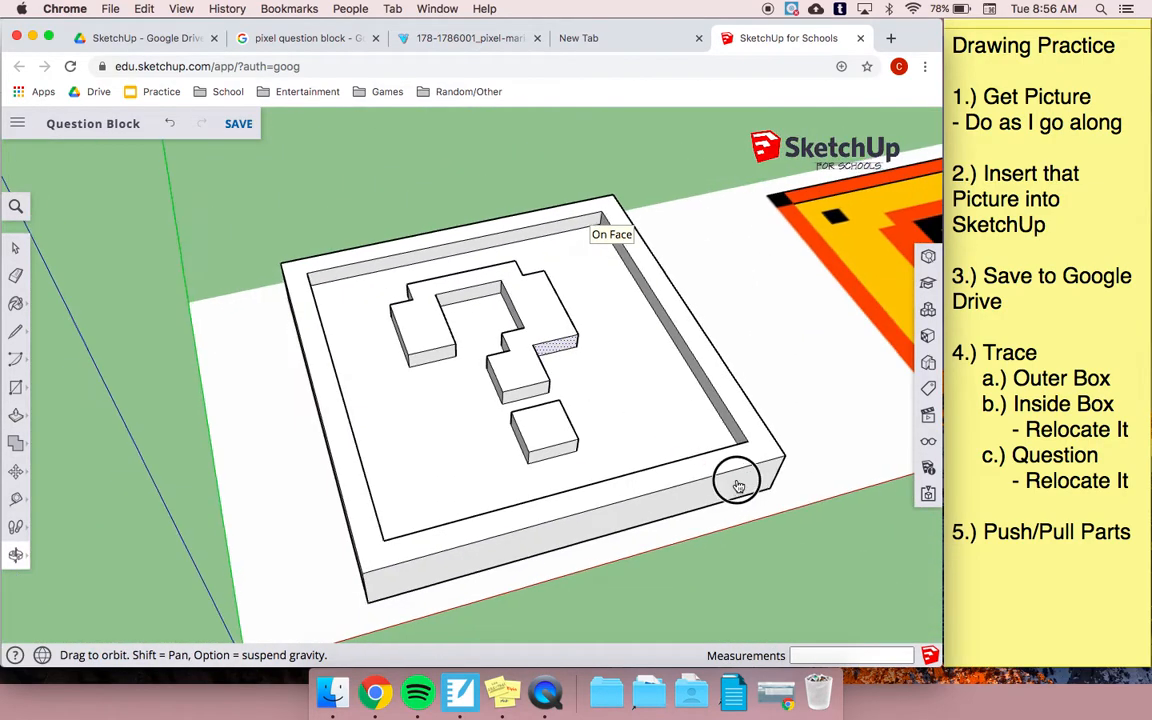
pyautogui.moveTo(741, 487); pyautogui.dragTo(597, 432, button='middle')
# Step: Add "6.) Optional: Add the small squares" and "7.) Cleanup / Resave" to the Drawing Practice note in Stickies
pyautogui.click(1058, 531)
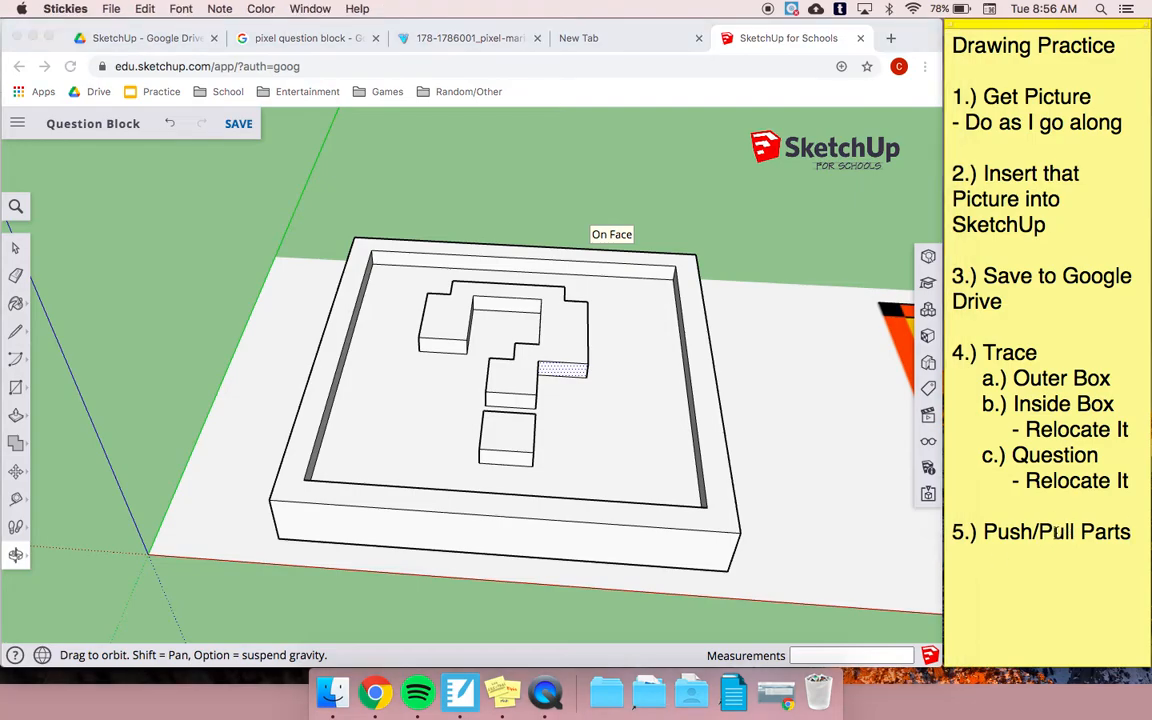
pyautogui.write('6.) Optional')
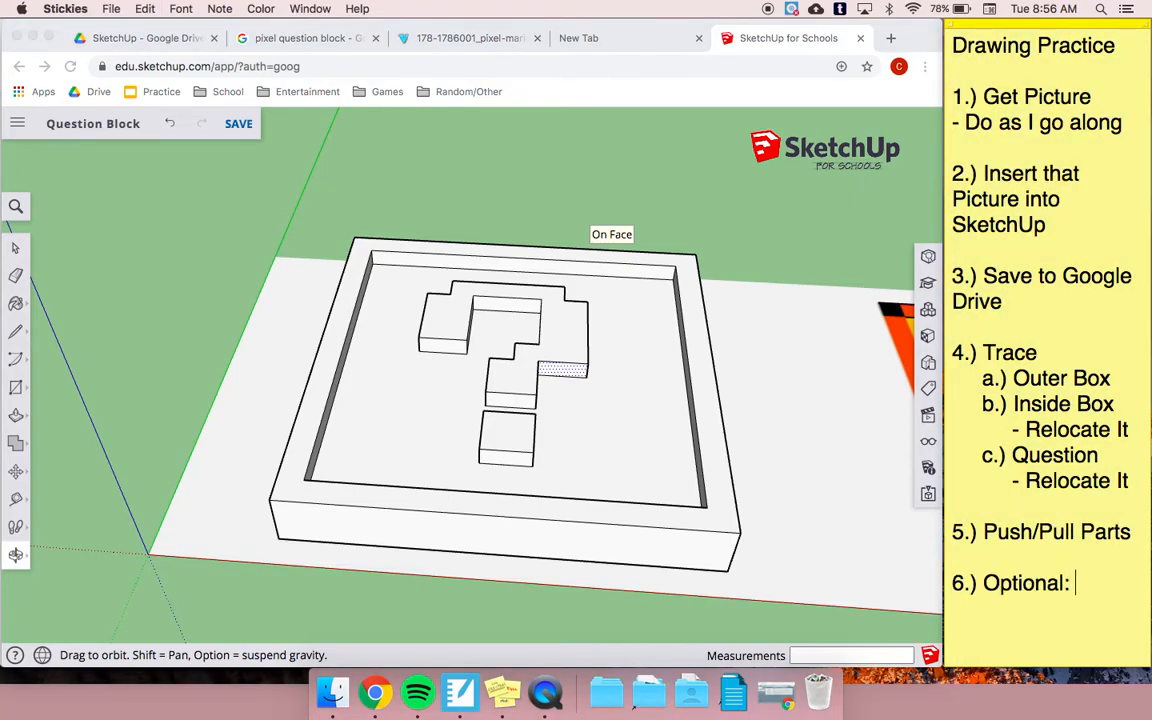
pyautogui.write(': Add the small squares')
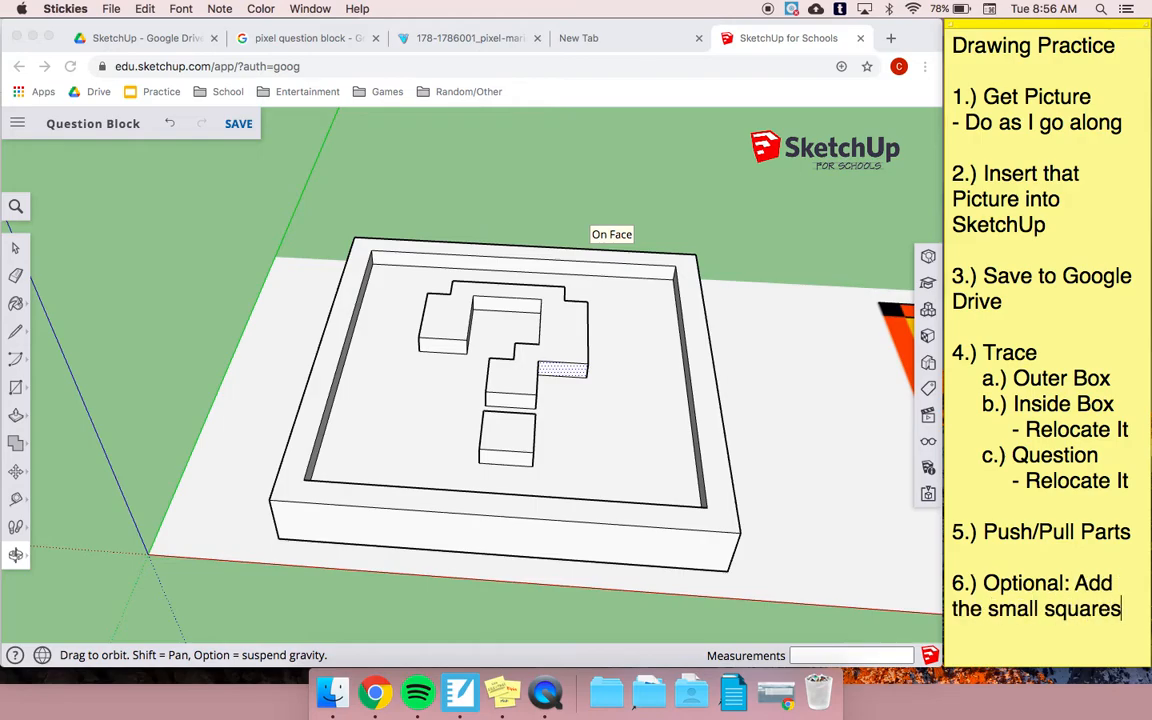
pyautogui.press('Return')
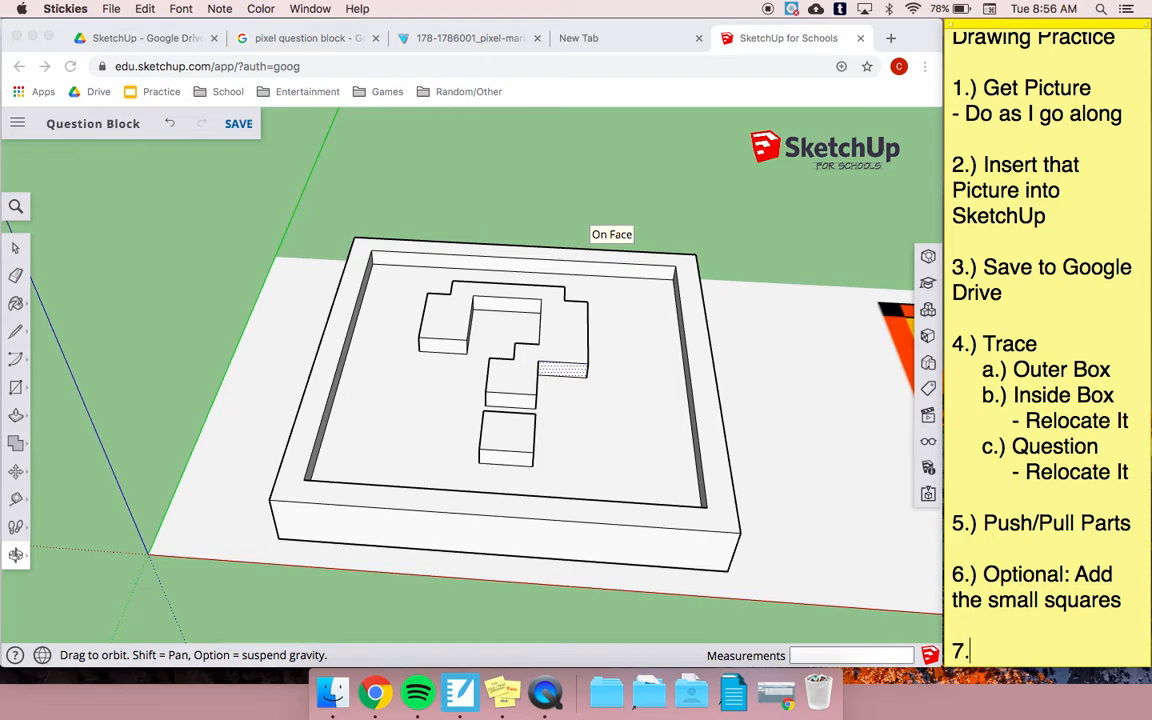
pyautogui.write('7.) Clean')
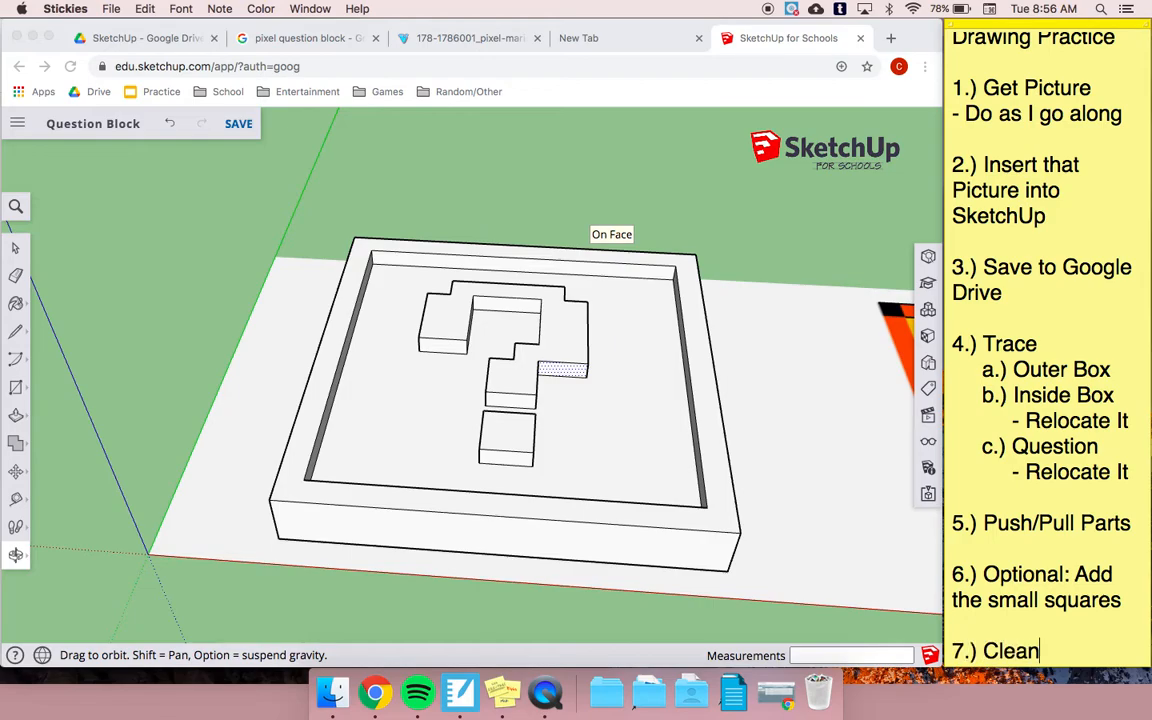
pyautogui.write('up / Resav')
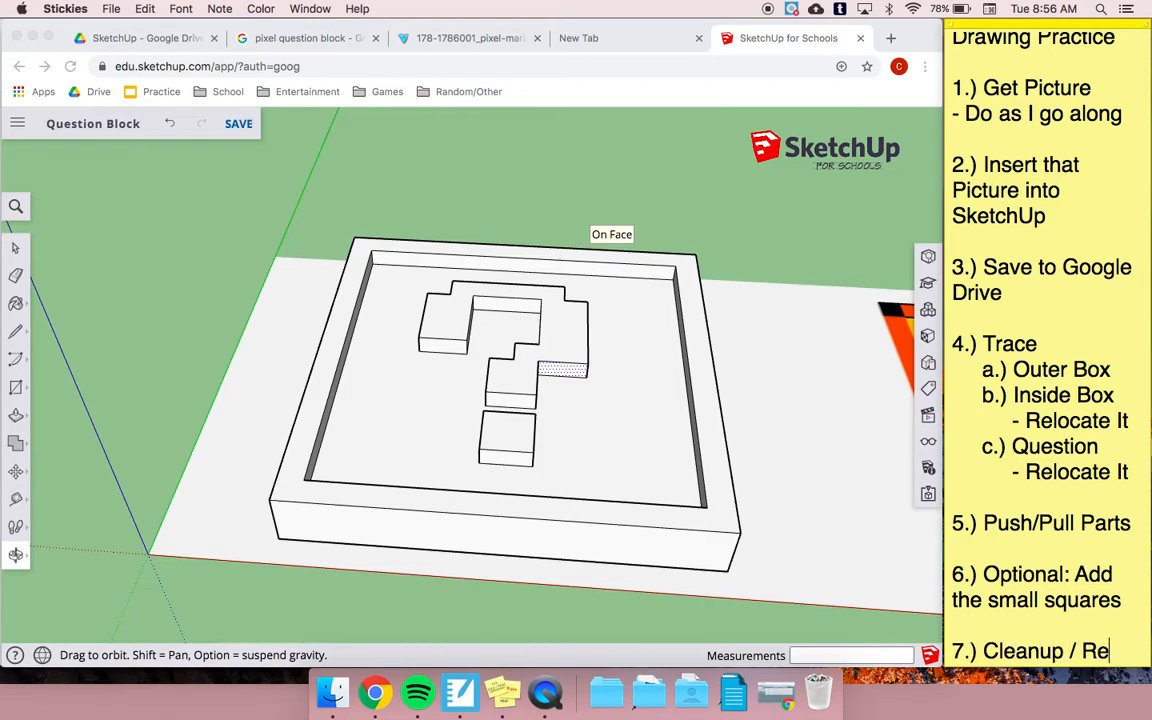
# Step: Switch back to SketchUp and save the Question Block model with both the block and the reference picture in view
pyautogui.click(809, 331)
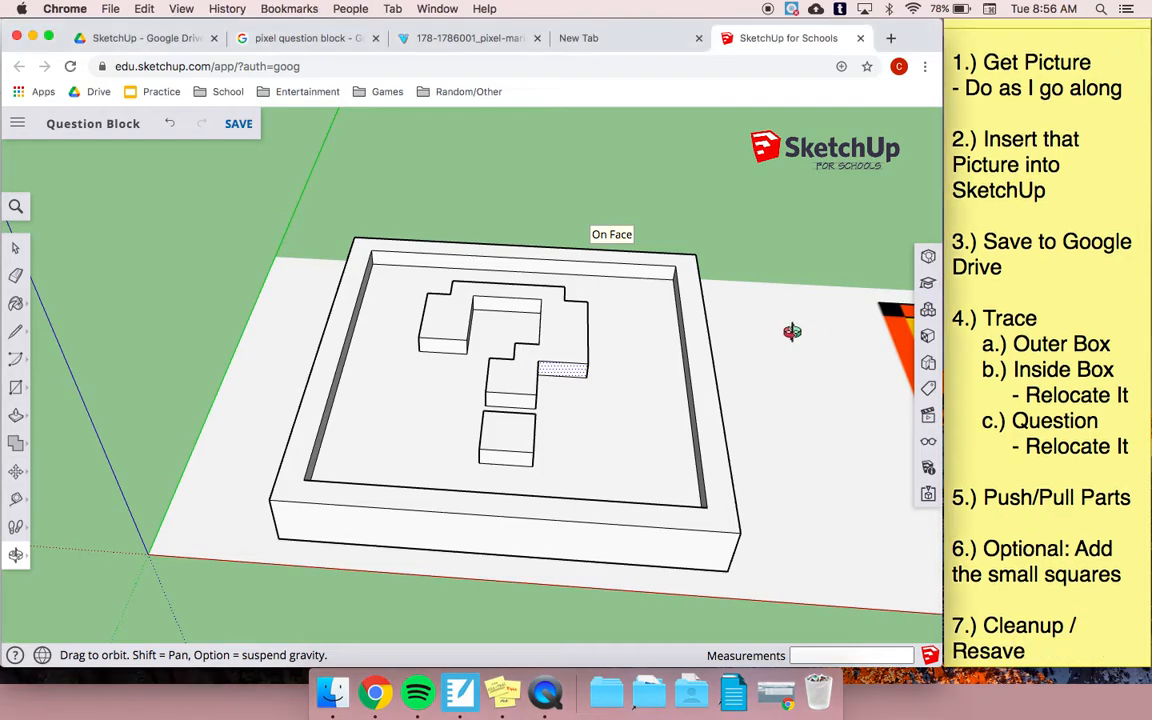
pyautogui.scroll(-5, 430, 379)
pyautogui.moveTo(820, 421)
pyautogui.mouseDown()
pyautogui.moveTo(797, 419)
pyautogui.moveTo(695, 465)
pyautogui.mouseUp()
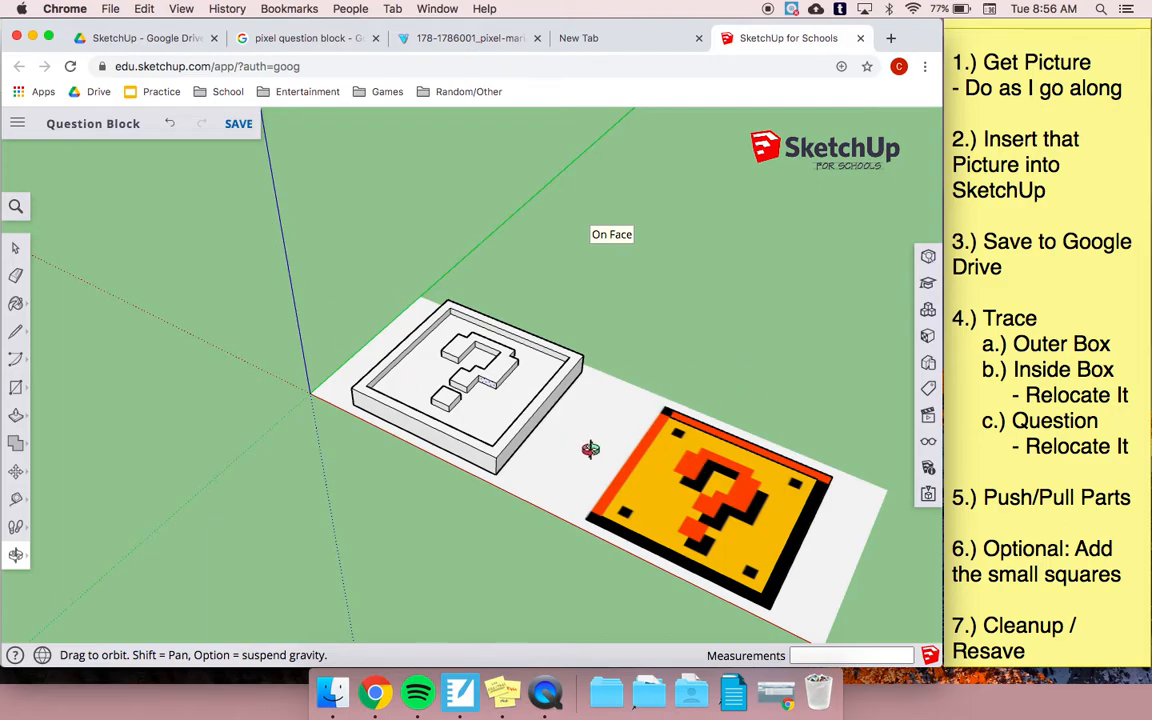
pyautogui.click(237, 125)
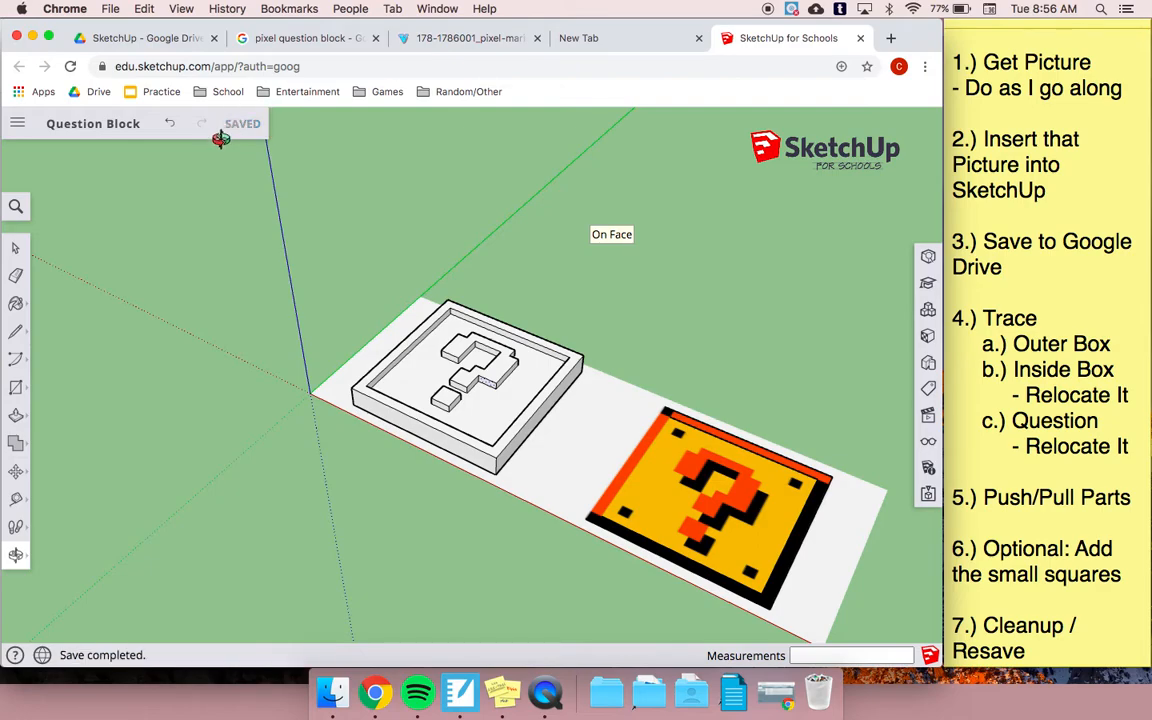
# Step: Save a copy as "Question Block - Rev B" in the SketchUp folder of Technology (JPR - 2nd), and check it in Google Drive
pyautogui.click(20, 125)
pyautogui.click(44, 234)
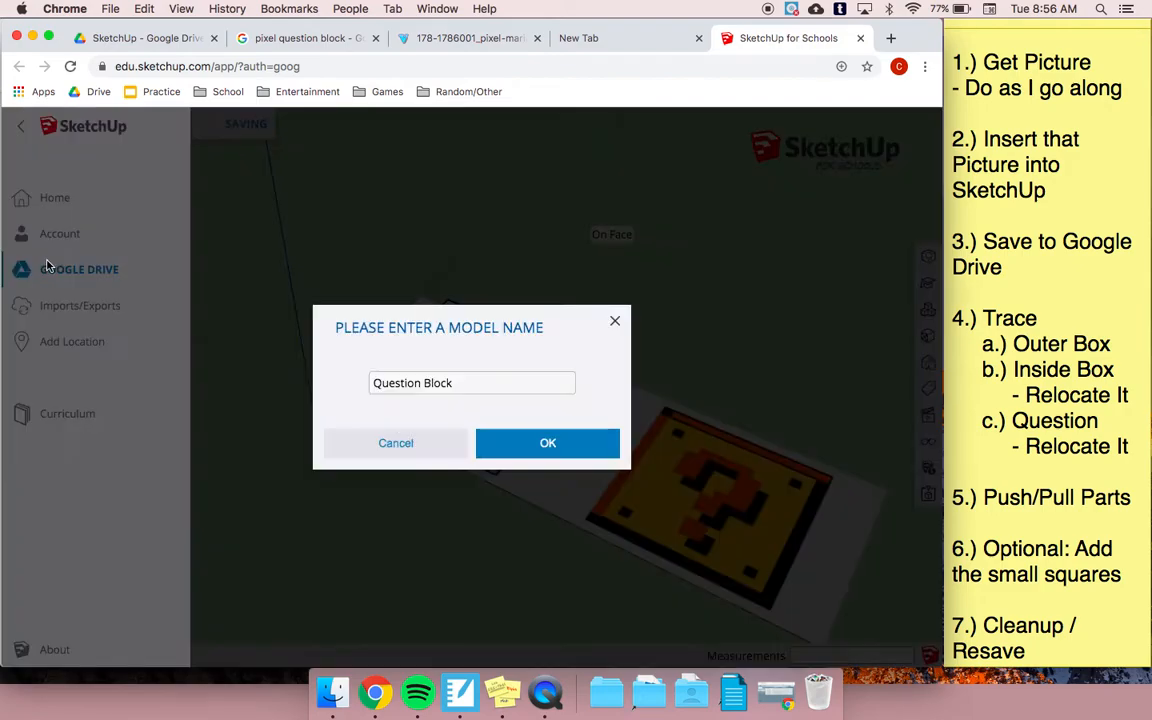
pyautogui.click(470, 383)
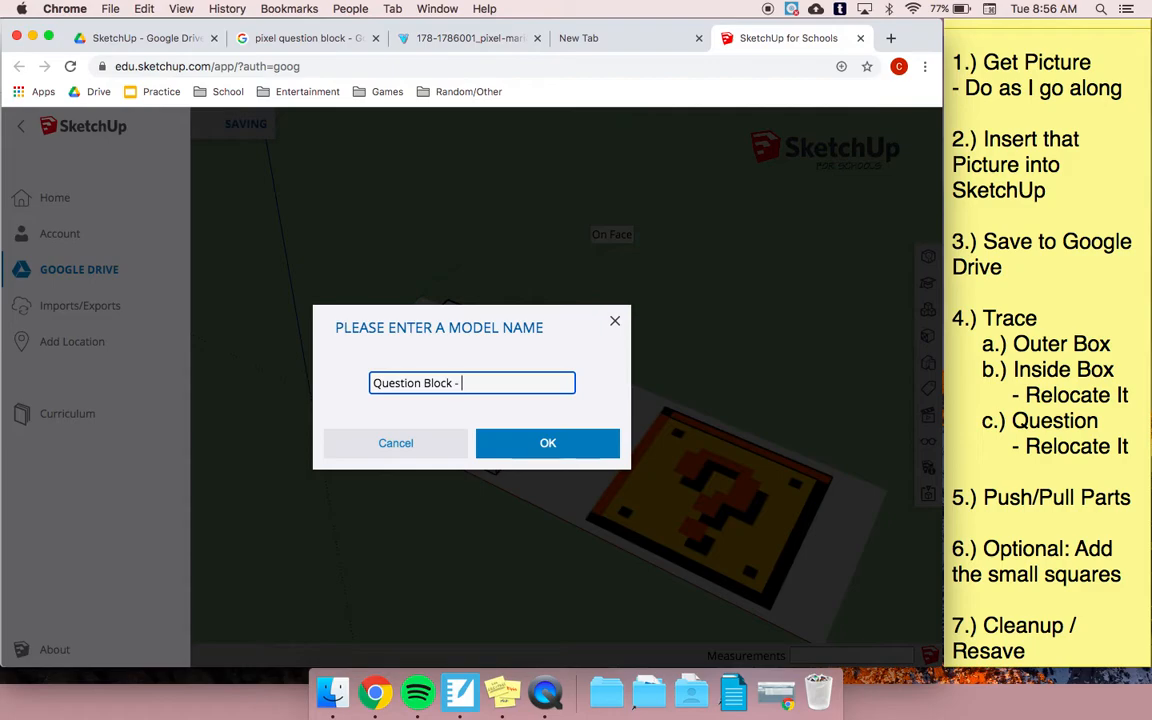
pyautogui.write('- Rev B')
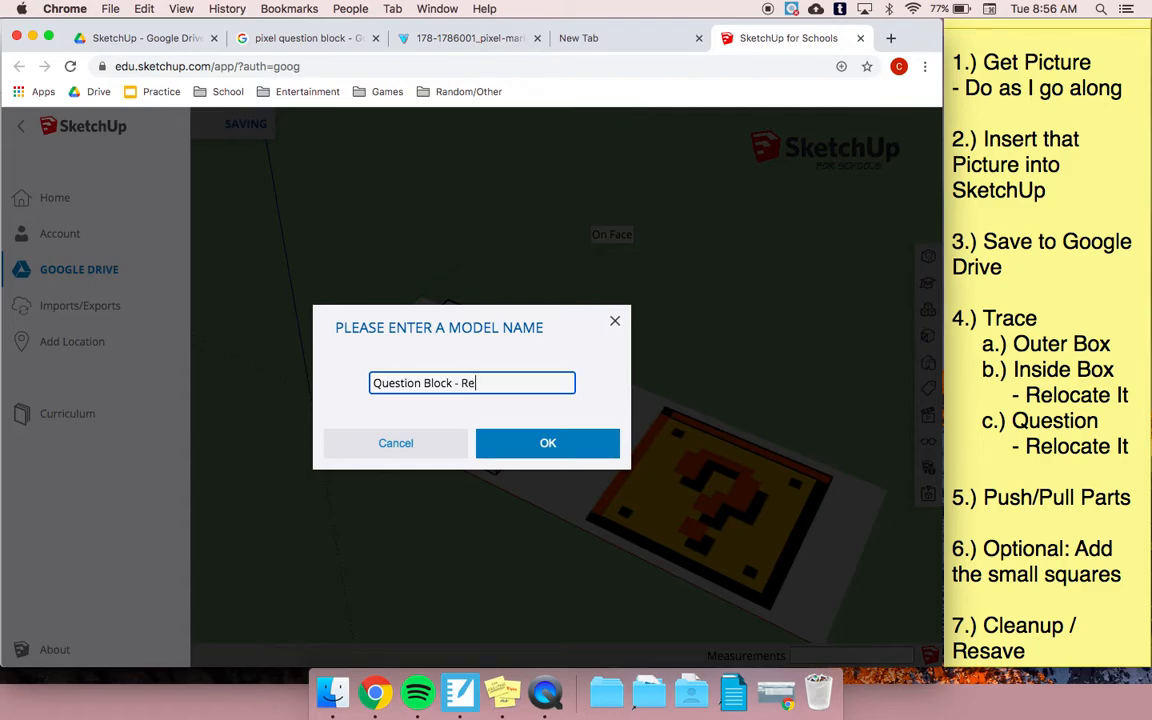
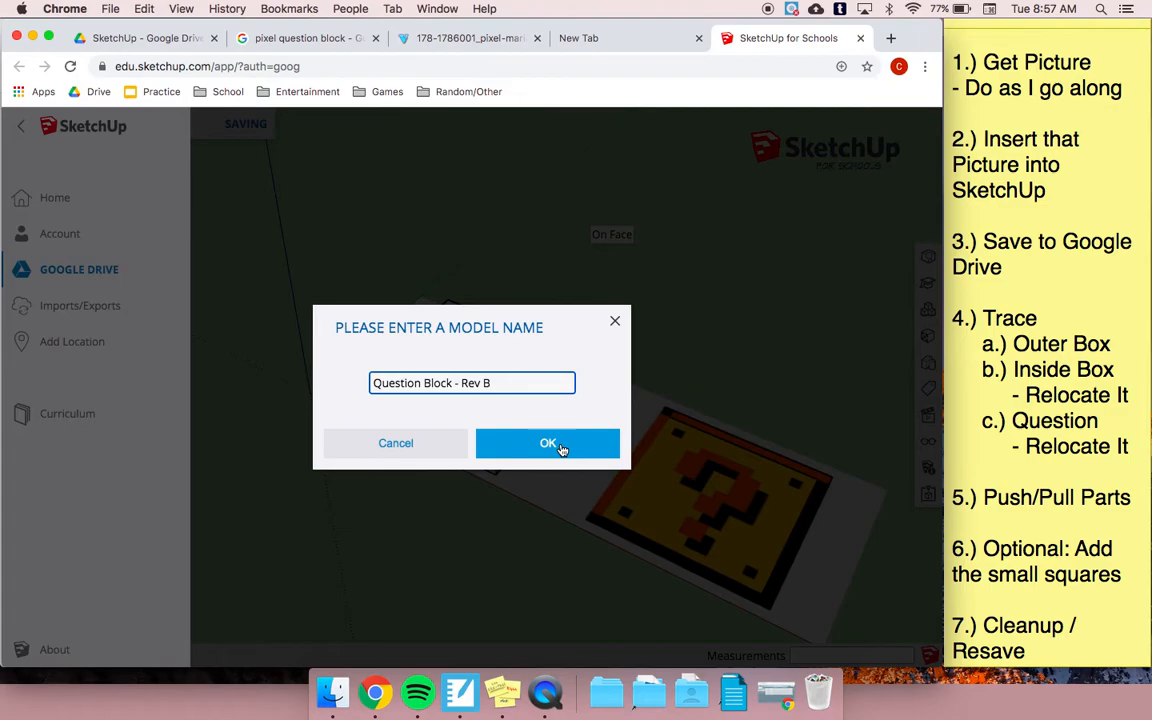
pyautogui.click(561, 447)
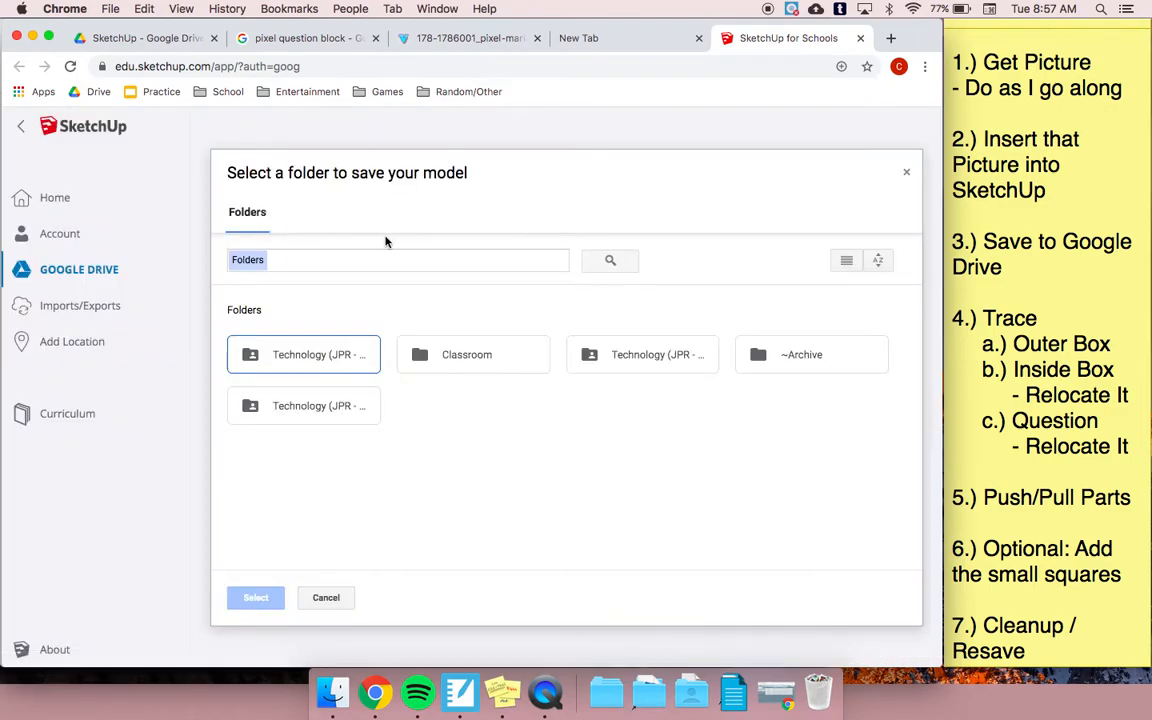
pyautogui.doubleClick(339, 405)
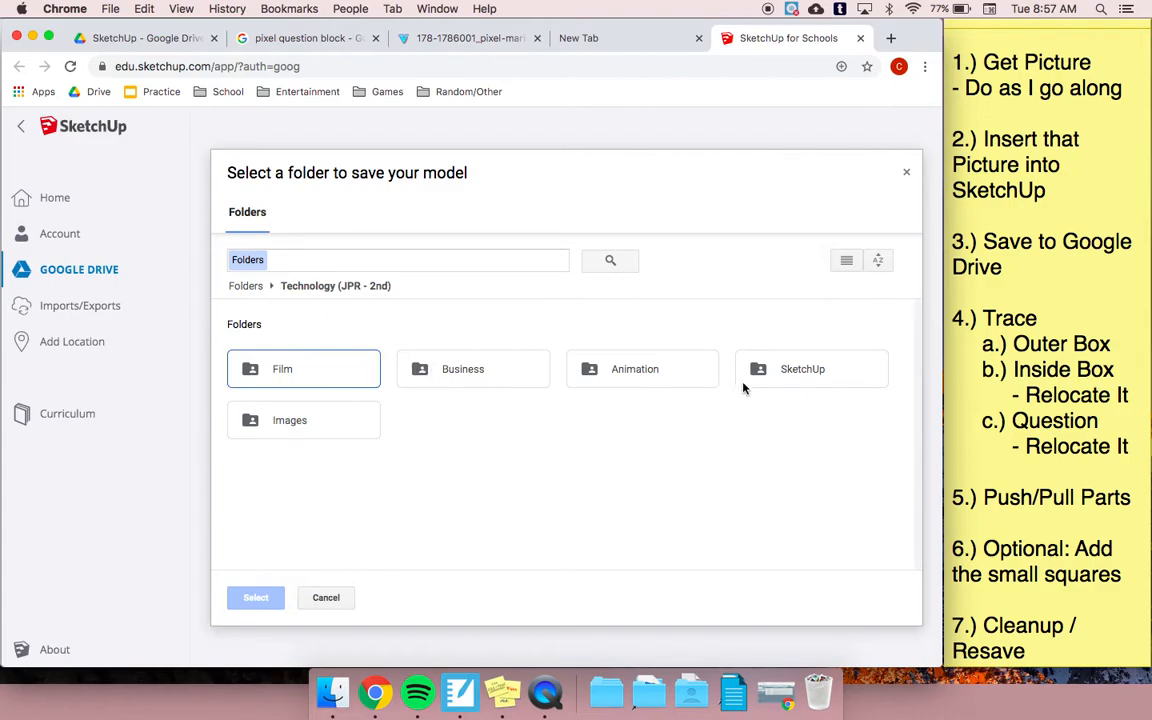
pyautogui.click(786, 373)
pyautogui.click(257, 598)
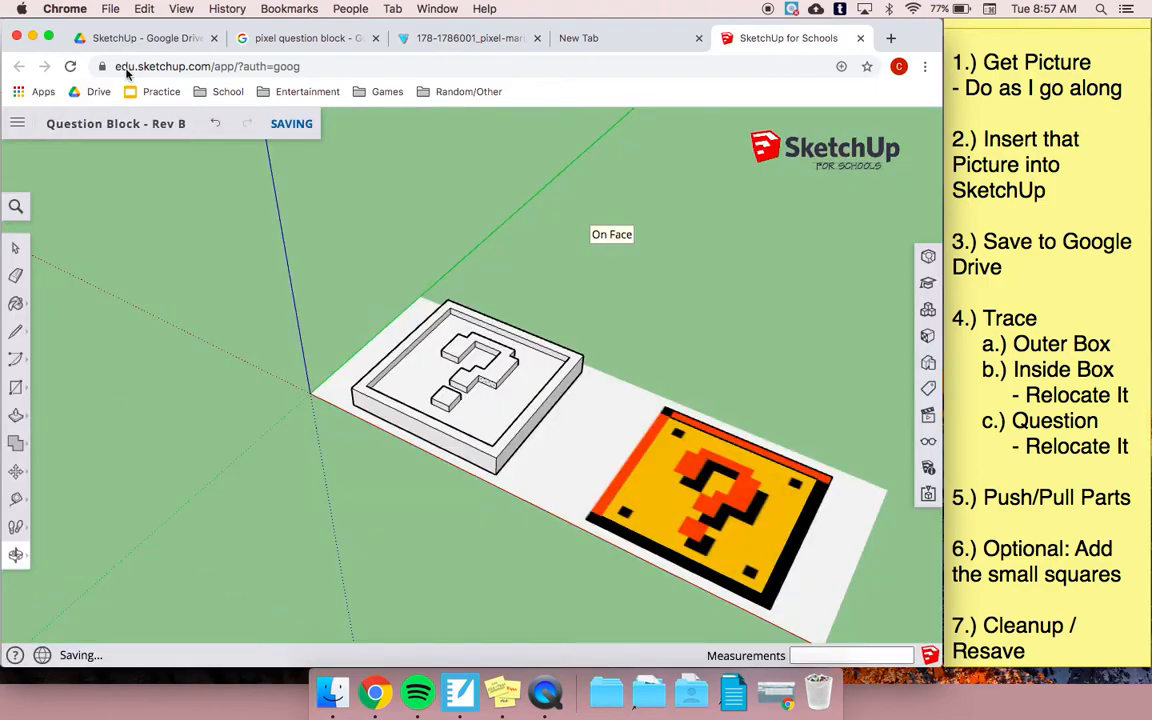
pyautogui.click(143, 41)
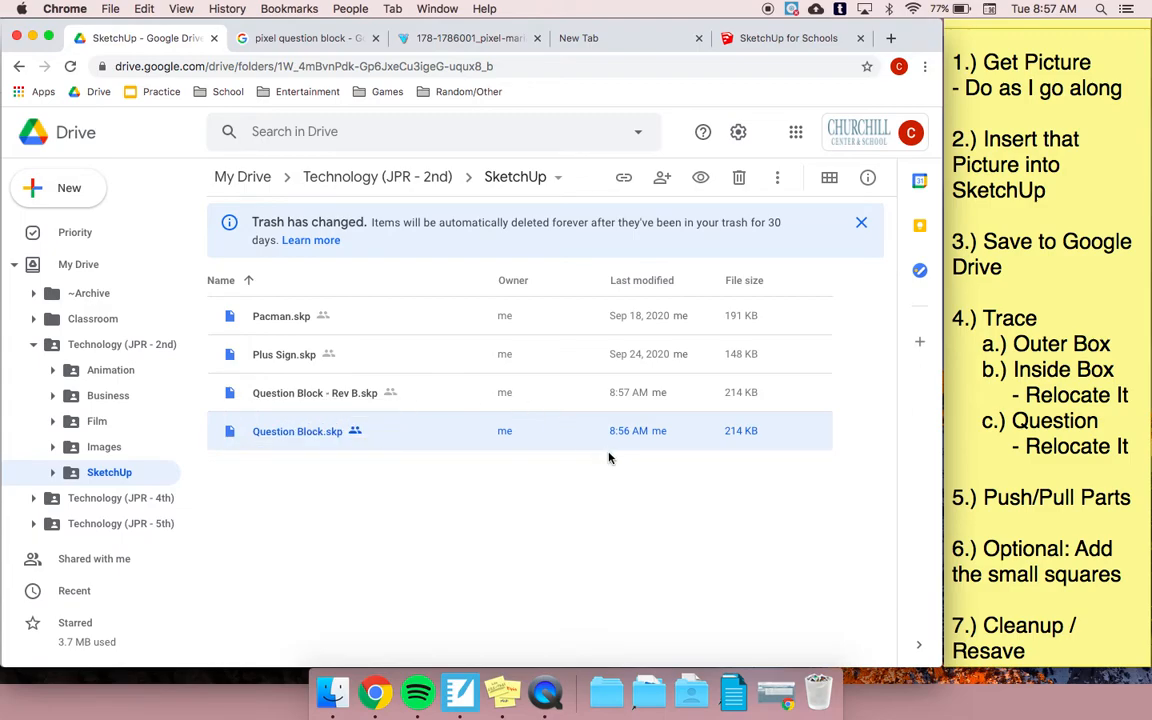
# Step: Return to SketchUp and delete the leftover traced outlines lying on the question block picture
pyautogui.click(740, 38)
pyautogui.click(15, 248)
pyautogui.moveTo(663, 368); pyautogui.dragTo(790, 335, button='middle')
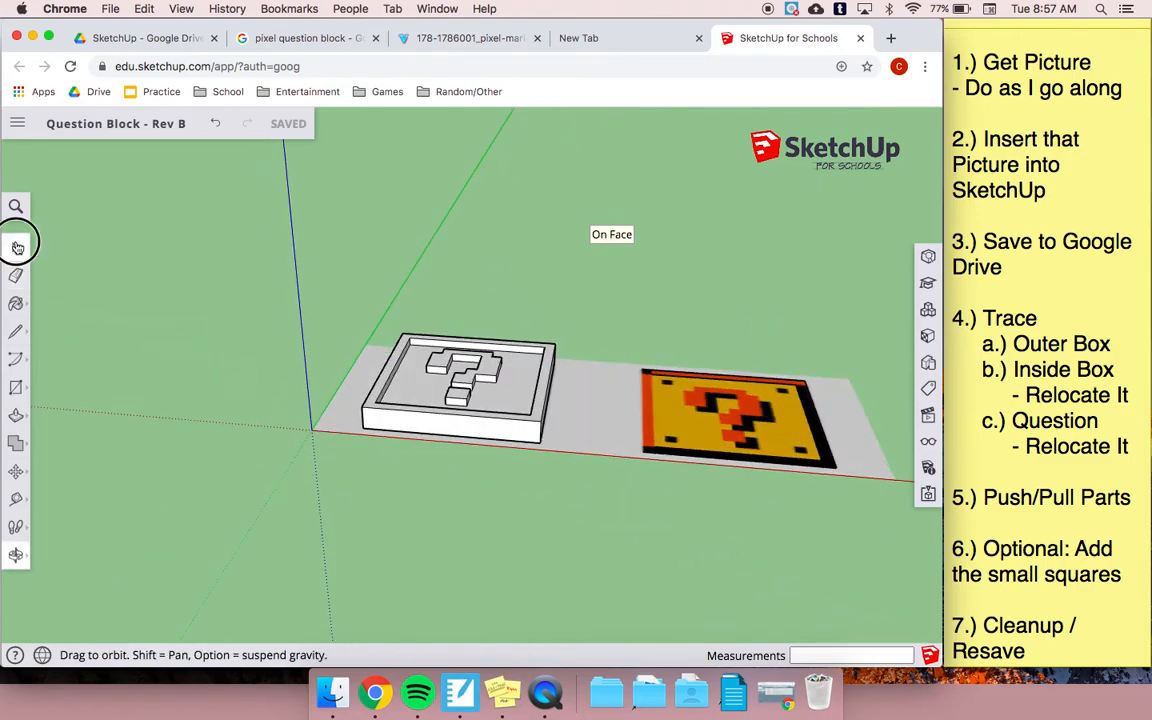
pyautogui.click(17, 248)
pyautogui.moveTo(578, 323); pyautogui.dragTo(840, 490)
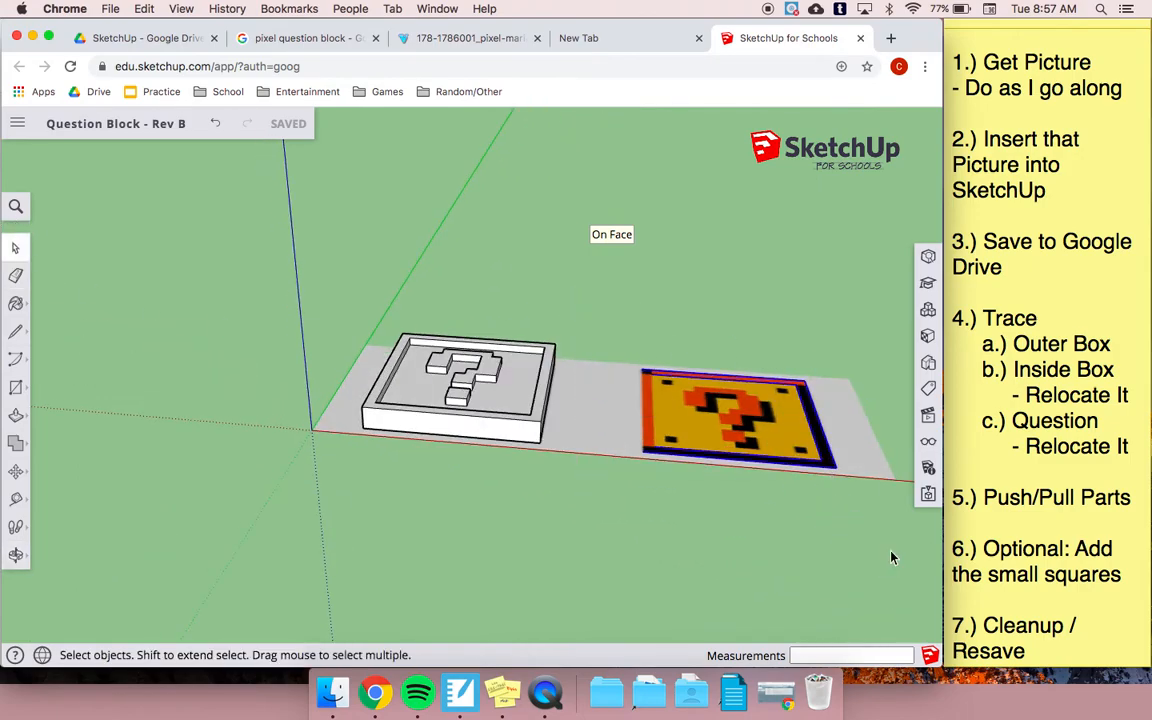
pyautogui.click(892, 558)
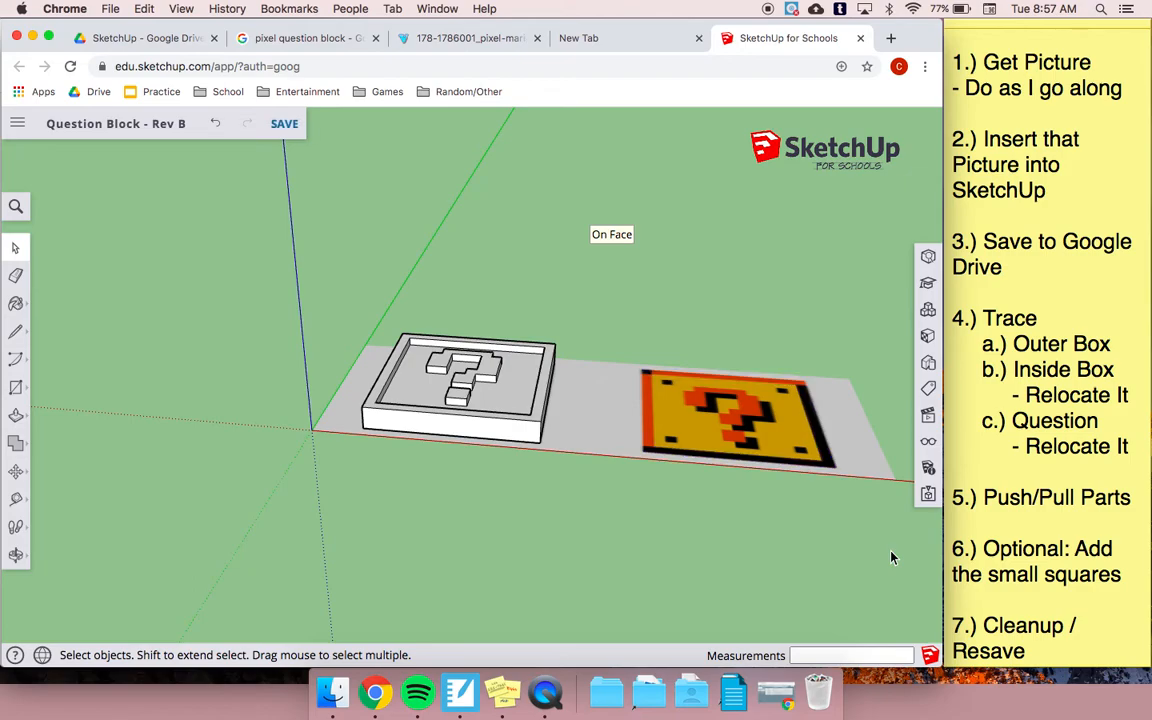
# Step: Delete the colored question block picture and the remaining image sheet beneath the 3D block
pyautogui.click(851, 443)
pyautogui.press('Delete')
pyautogui.click(580, 435)
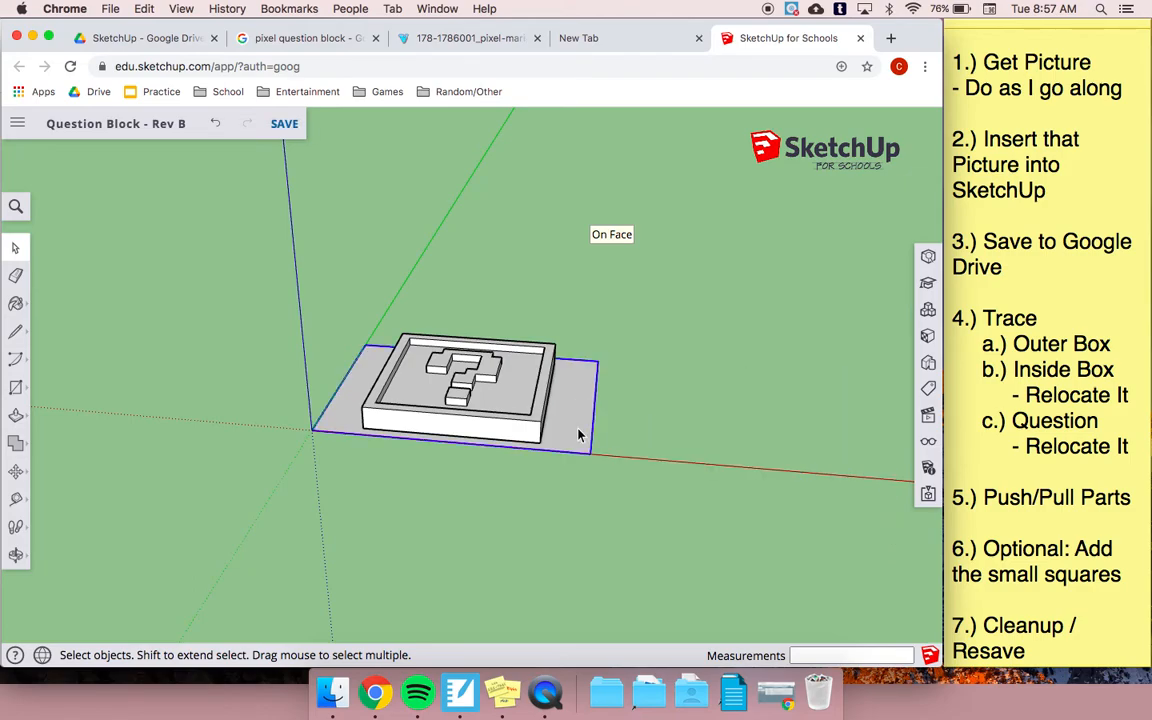
pyautogui.press('Delete')
# Step: Select the entire block and move it by its bottom corner nearest the axes onto the origin
pyautogui.press('o')
pyautogui.moveTo(460, 522); pyautogui.dragTo(350, 544)
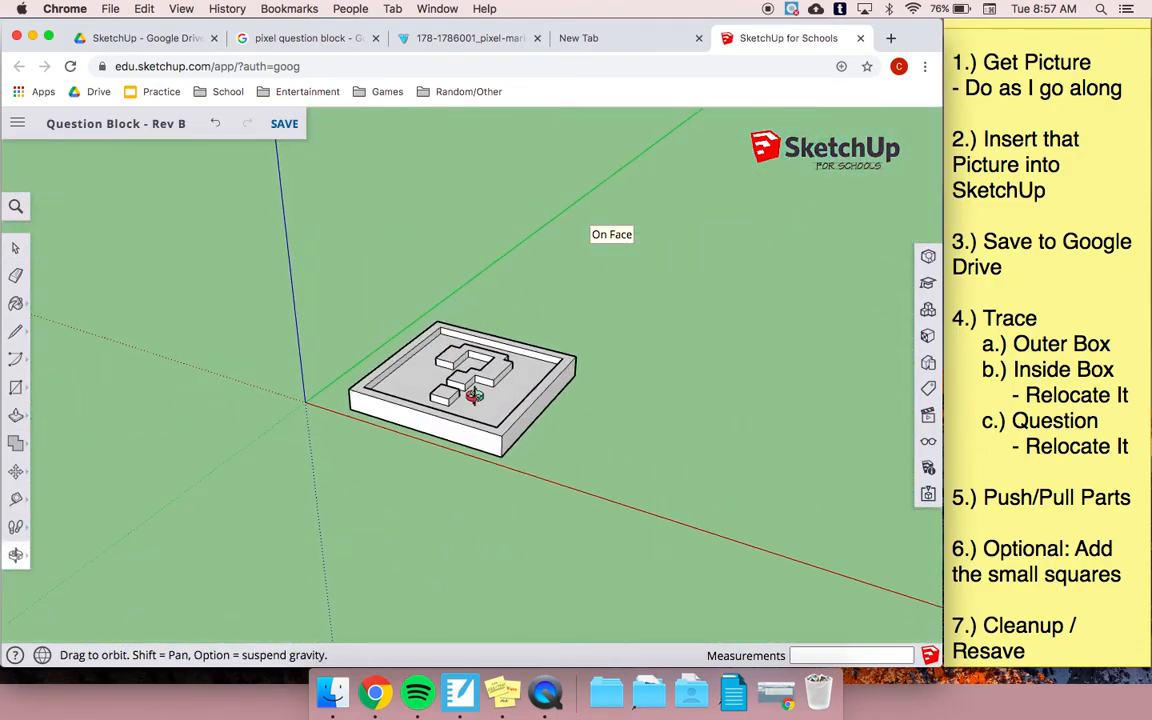
pyautogui.scroll(5, 460, 405)
pyautogui.scroll(-3, 456, 419)
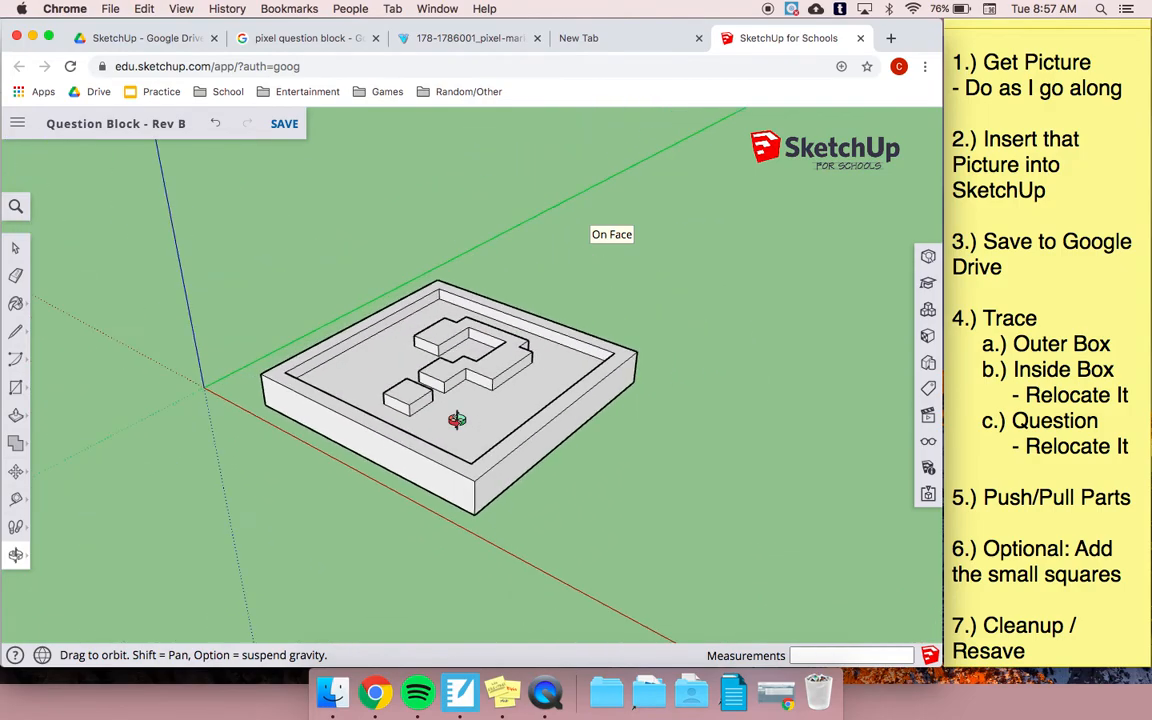
pyautogui.click(18, 250)
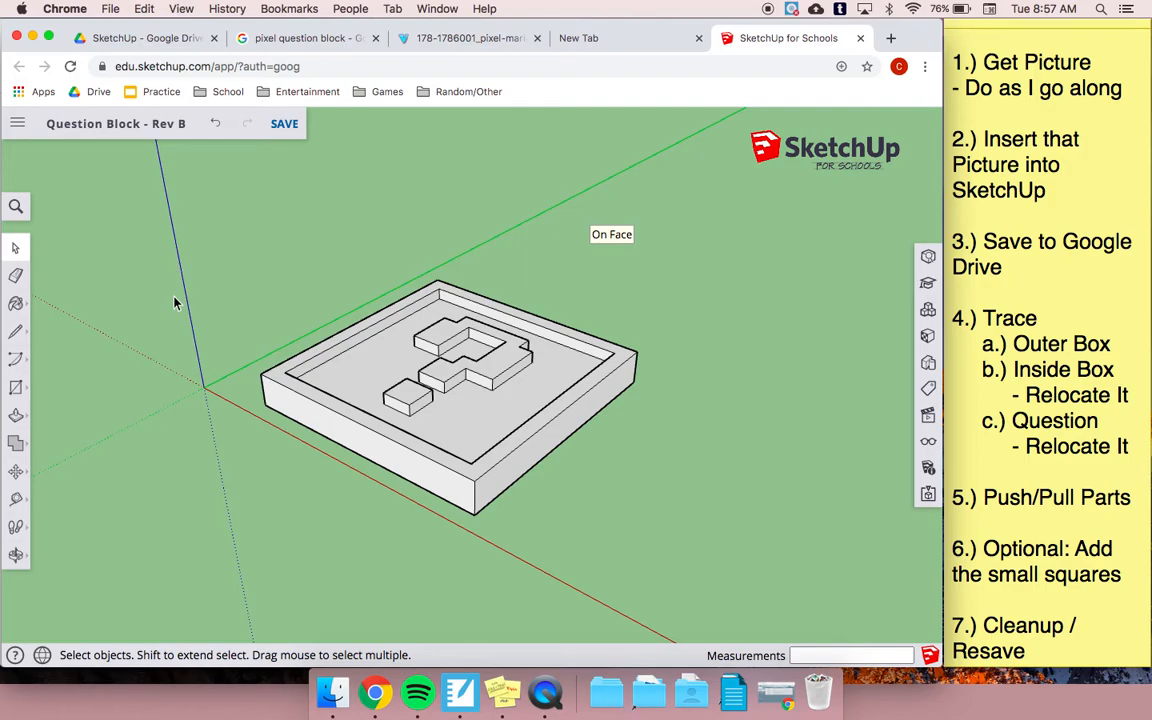
pyautogui.press('super+a')
pyautogui.press('m')
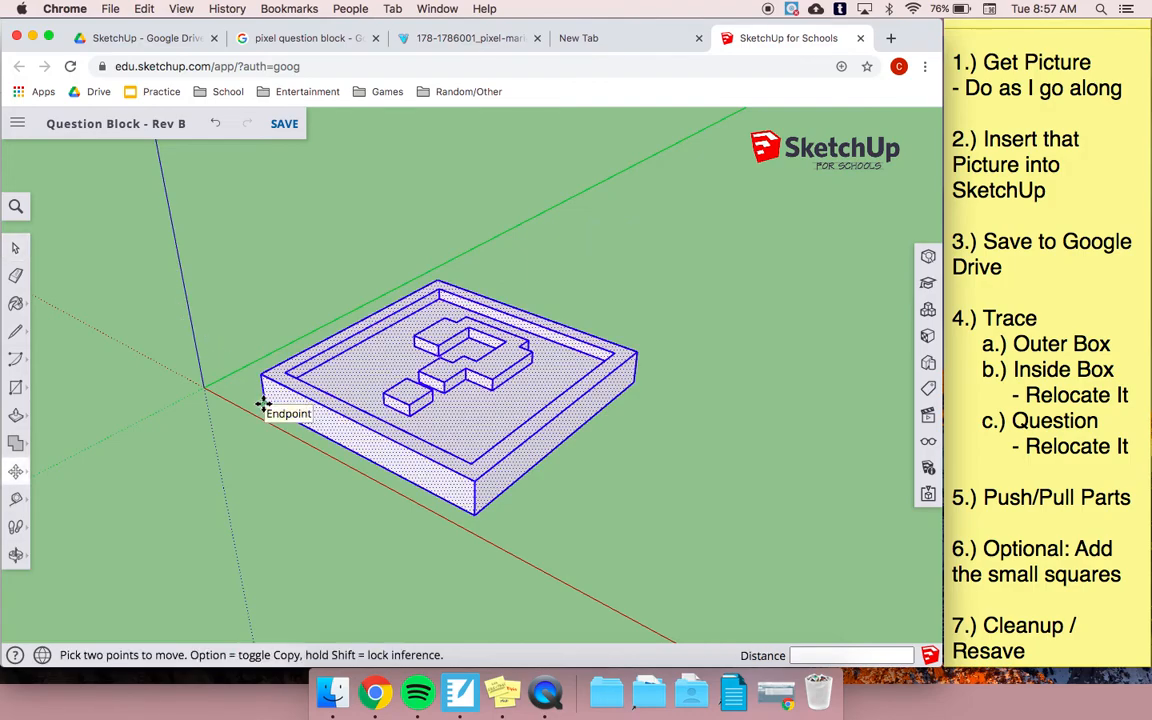
pyautogui.click(262, 403)
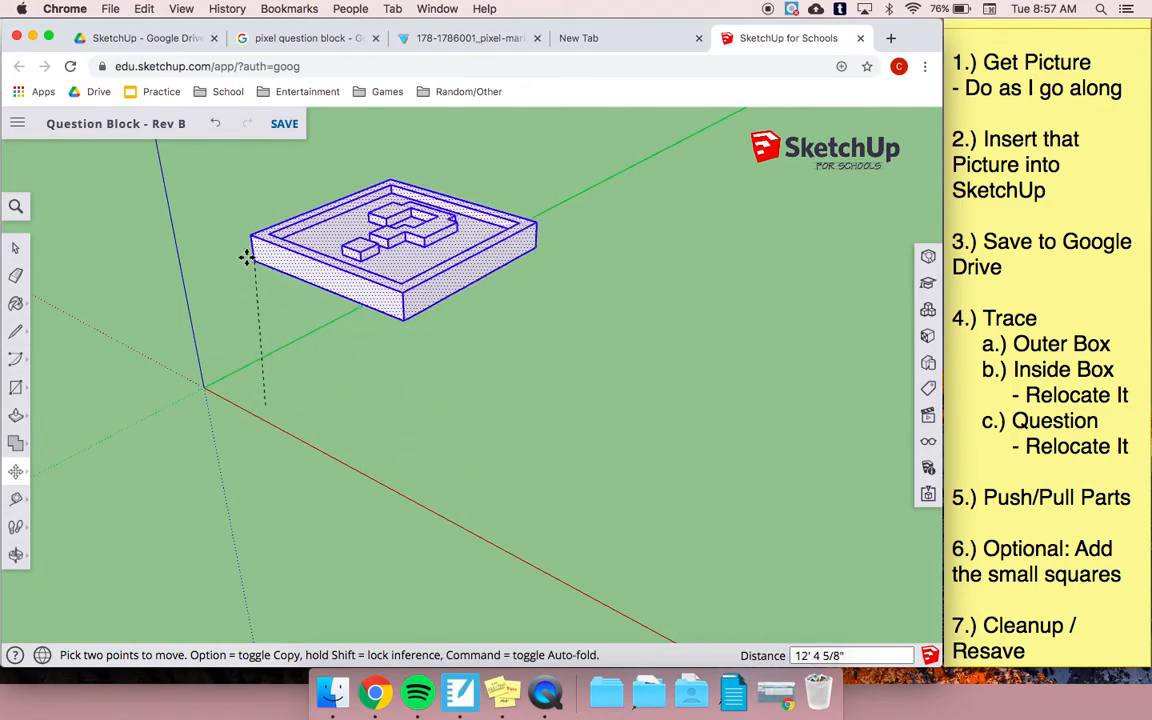
pyautogui.click(206, 386)
# Step: Save the cleaned-up Question Block - Rev B model and view the block from other sides
pyautogui.press('o')
pyautogui.moveTo(165, 368); pyautogui.dragTo(257, 452)
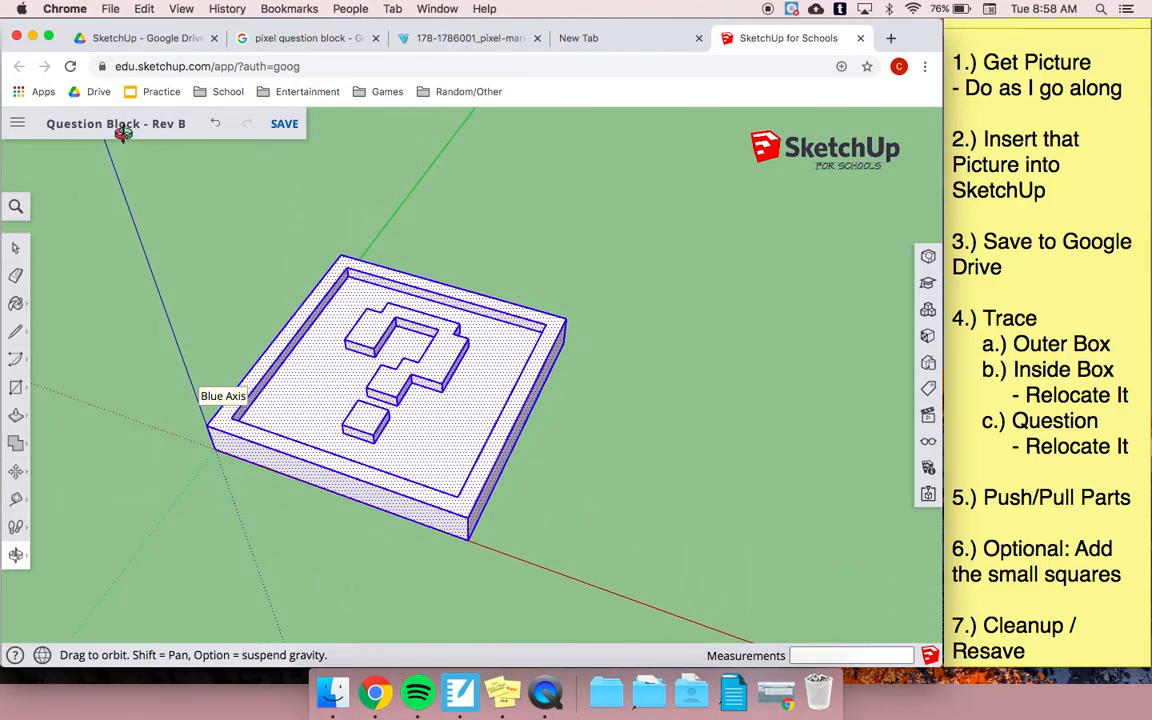
pyautogui.click(287, 135)
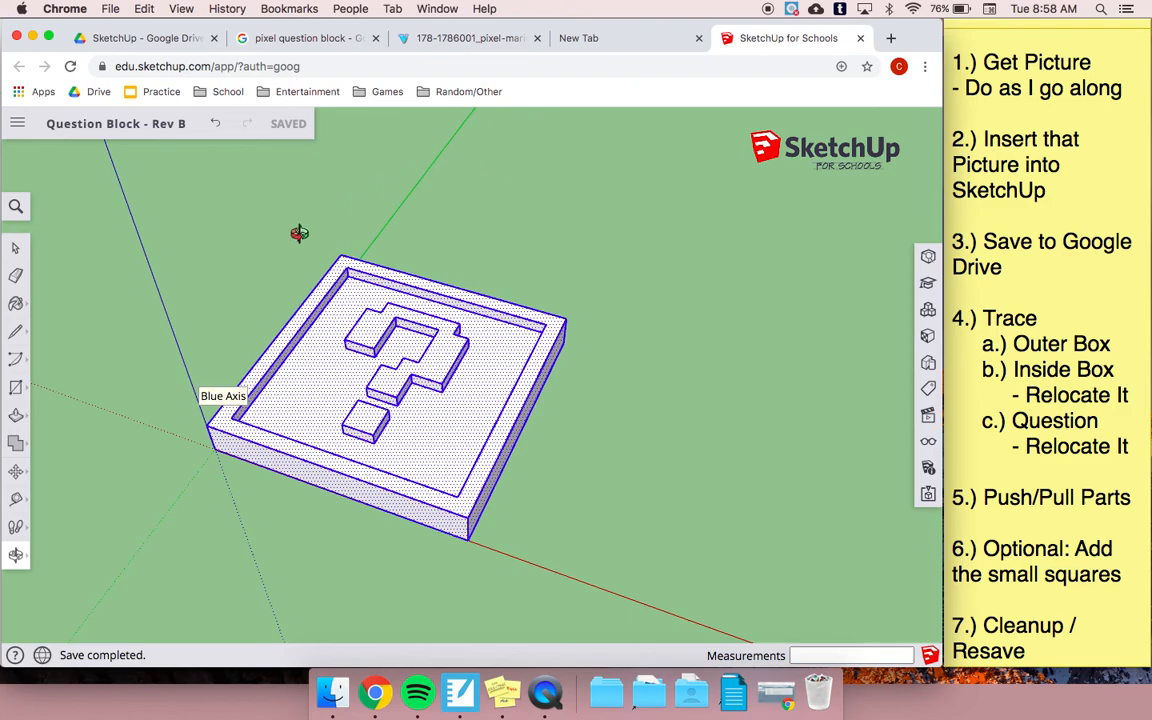
pyautogui.moveTo(630, 288); pyautogui.dragTo(140, 275)
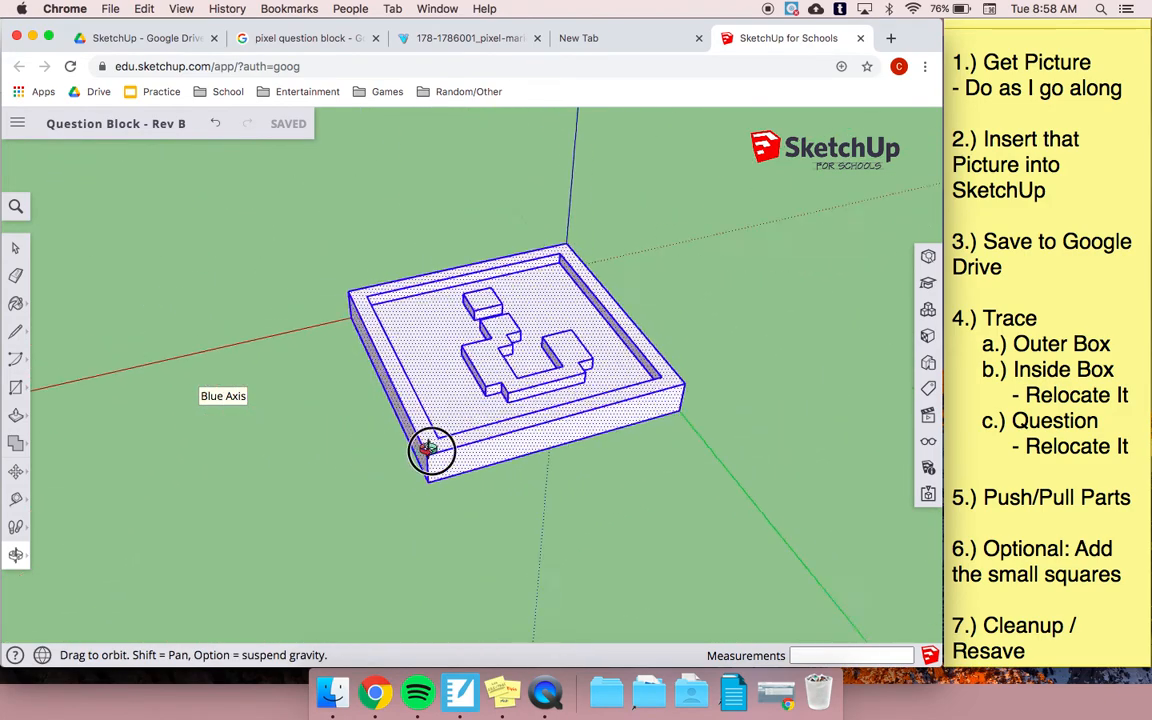